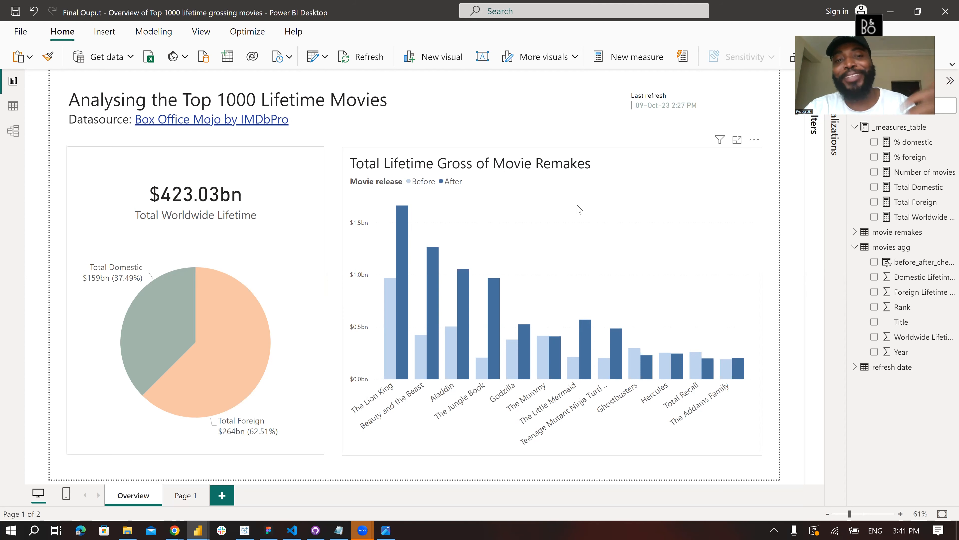
# - Open the Data case trivia 2.png brief and read through the Case 002 requirements
pyautogui.click(387, 529)
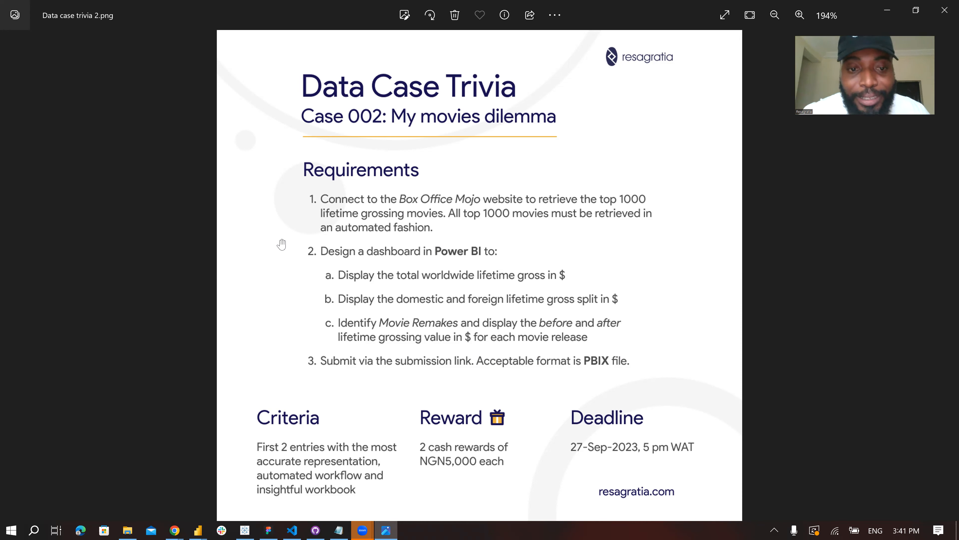
pyautogui.scroll(3, 420, 318)
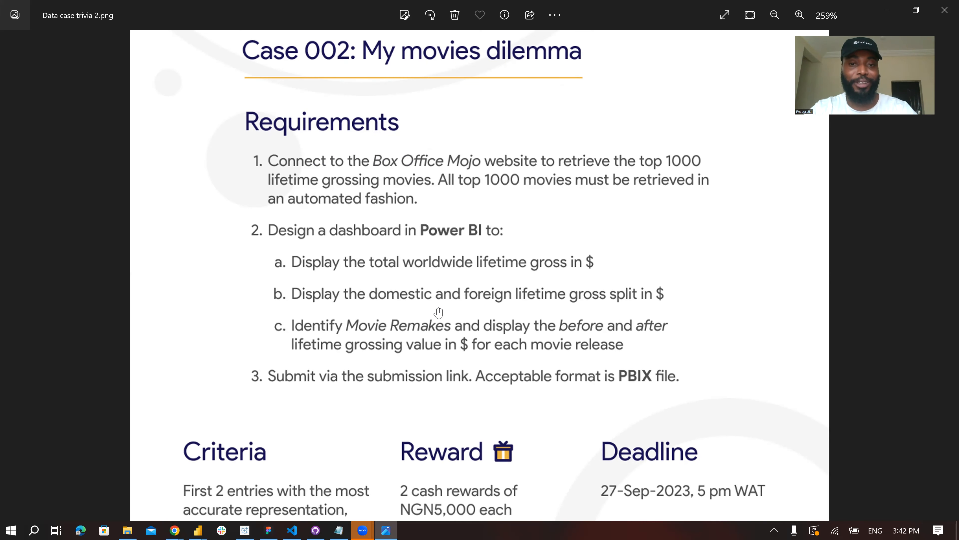
pyautogui.scroll(-1, 438, 313)
pyautogui.scroll(-1, 454, 392)
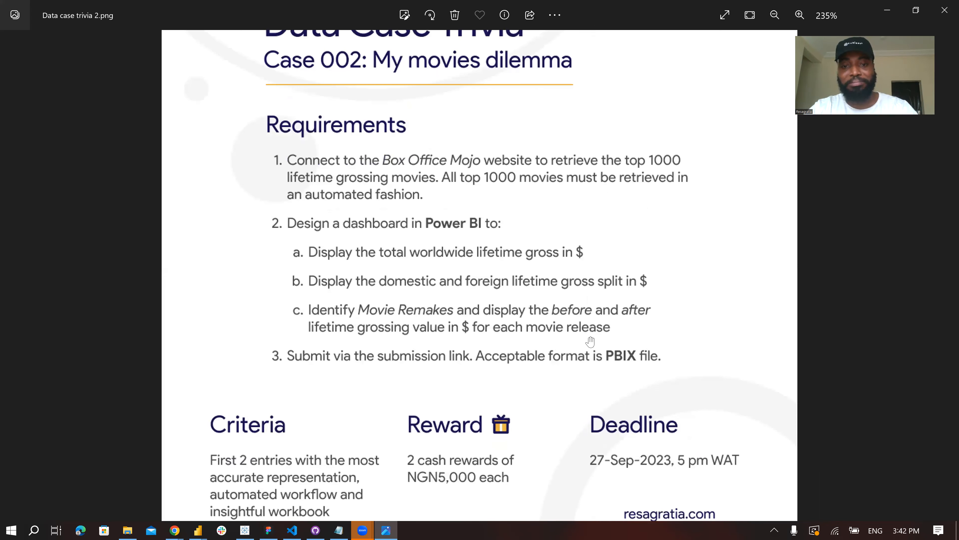
pyautogui.scroll(-1, 487, 192)
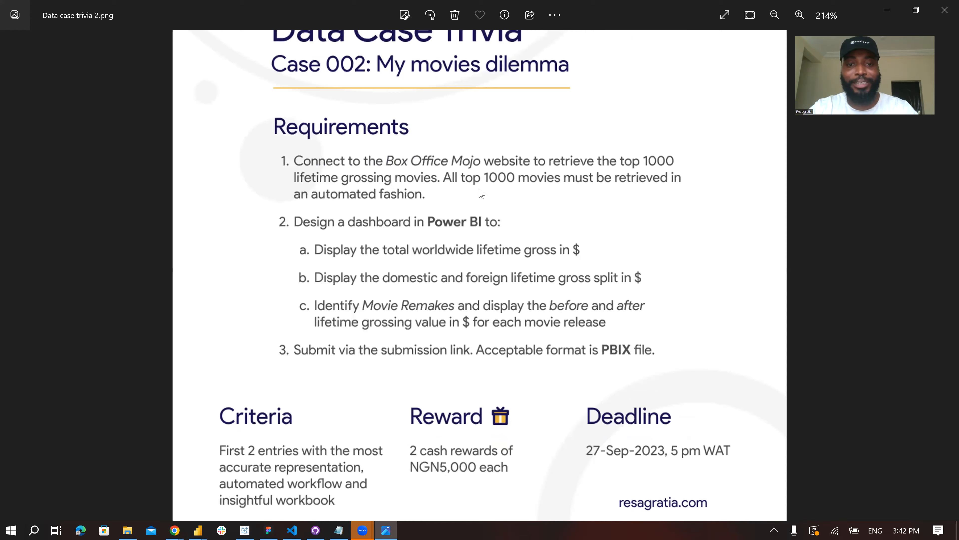
pyautogui.scroll(-1, 313, 509)
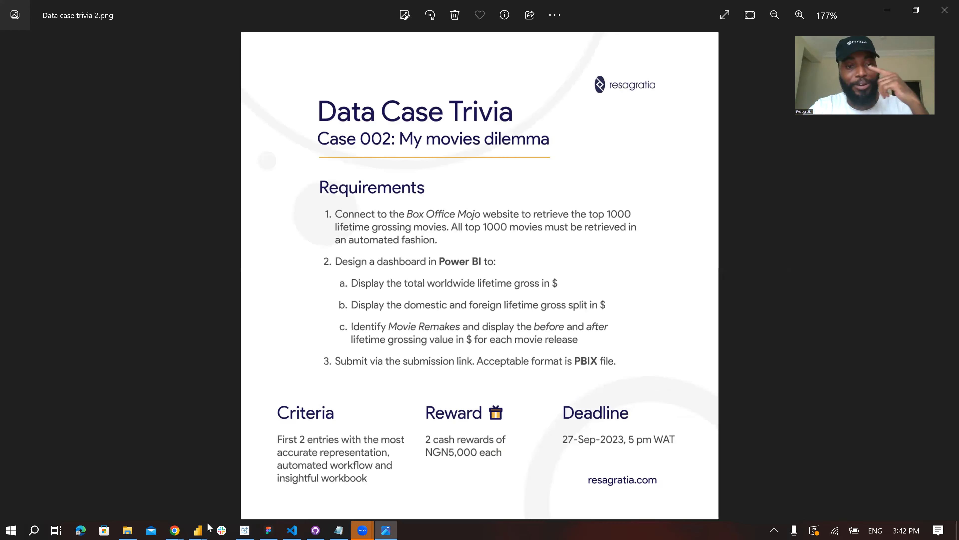
# - Switch to the Final Ouput report in Power BI Desktop and inspect the domestic/foreign pie chart and the movie remakes column chart
pyautogui.moveTo(202, 528)
pyautogui.click(98, 472)
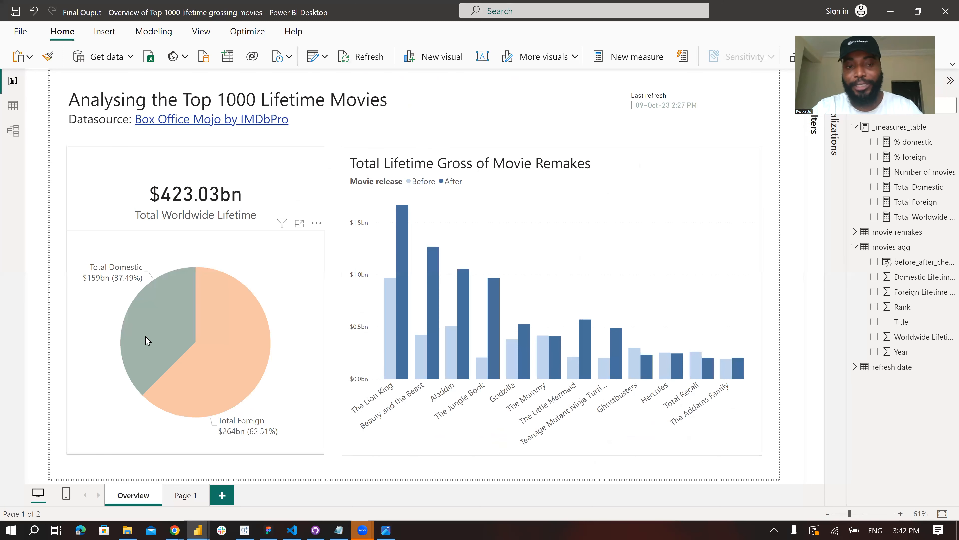
pyautogui.moveTo(131, 327)
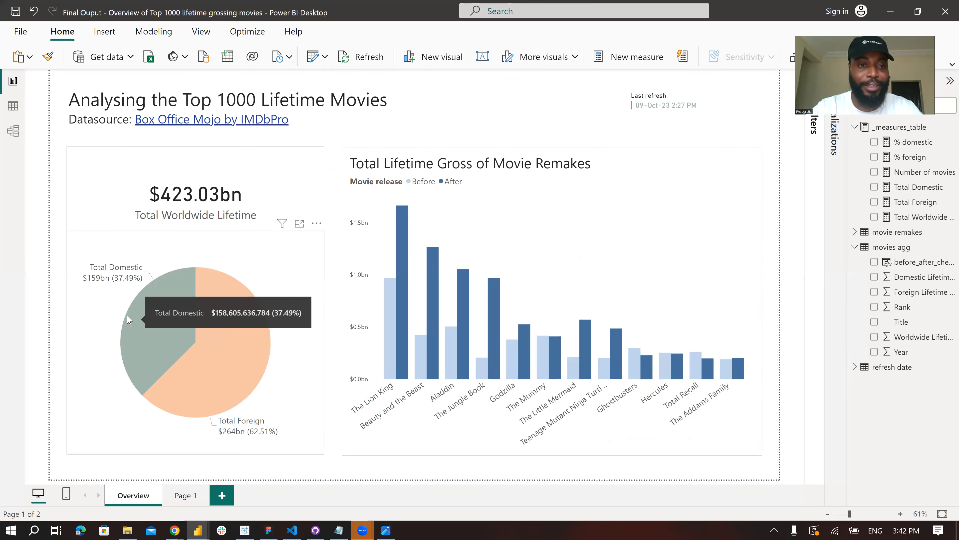
pyautogui.moveTo(176, 395)
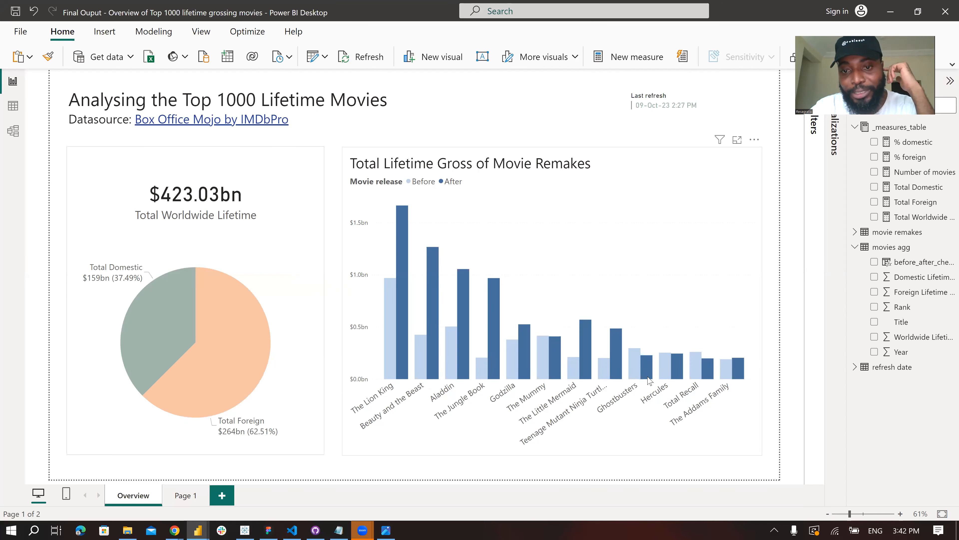
pyautogui.moveTo(636, 373)
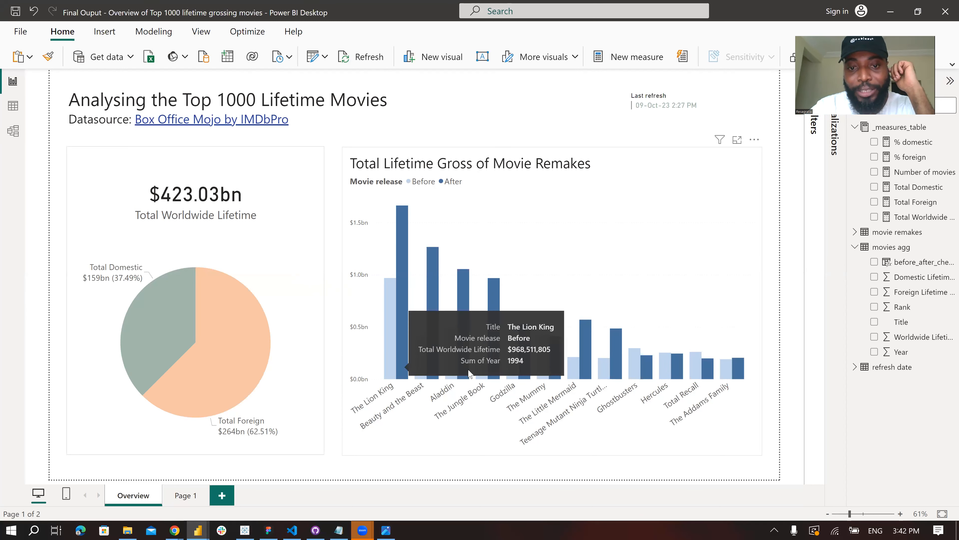
pyautogui.moveTo(480, 371)
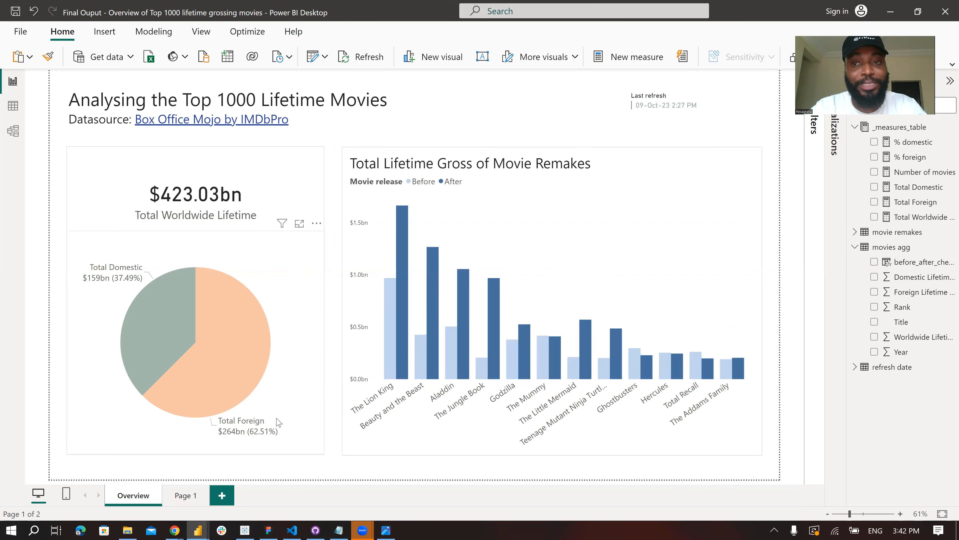
# - Show the report's data tables, expand _measures_table to view its measures, and display the movie remakes table
pyautogui.click(5, 105)
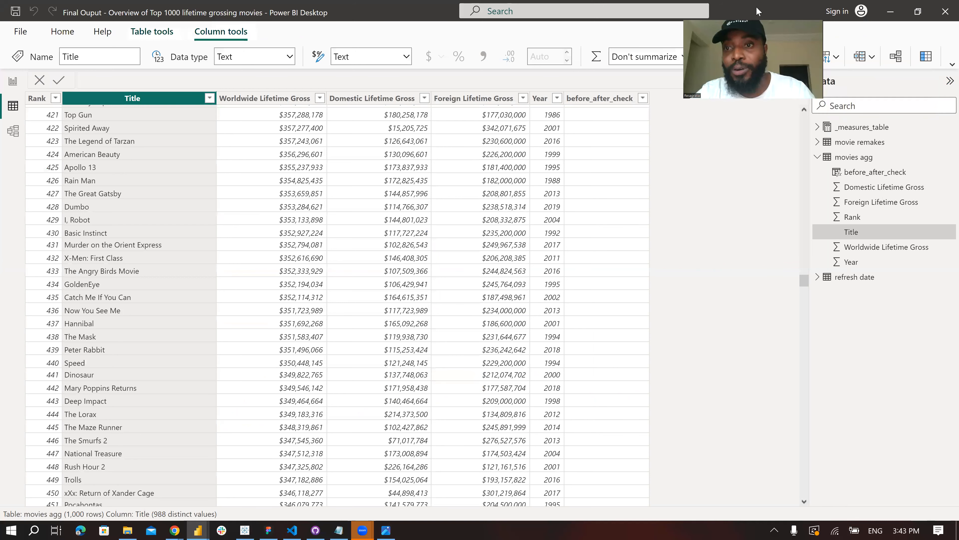
pyautogui.click(858, 129)
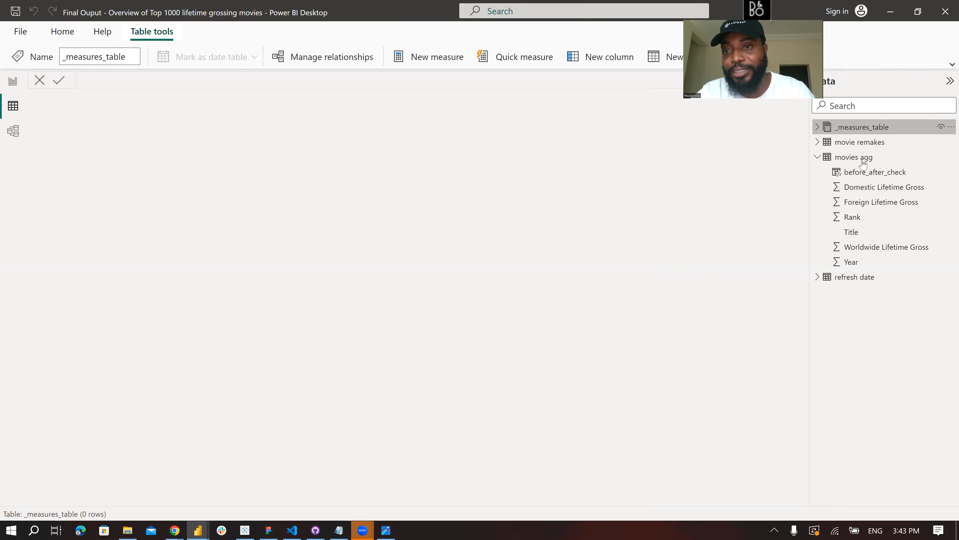
pyautogui.click(818, 127)
pyautogui.click(836, 234)
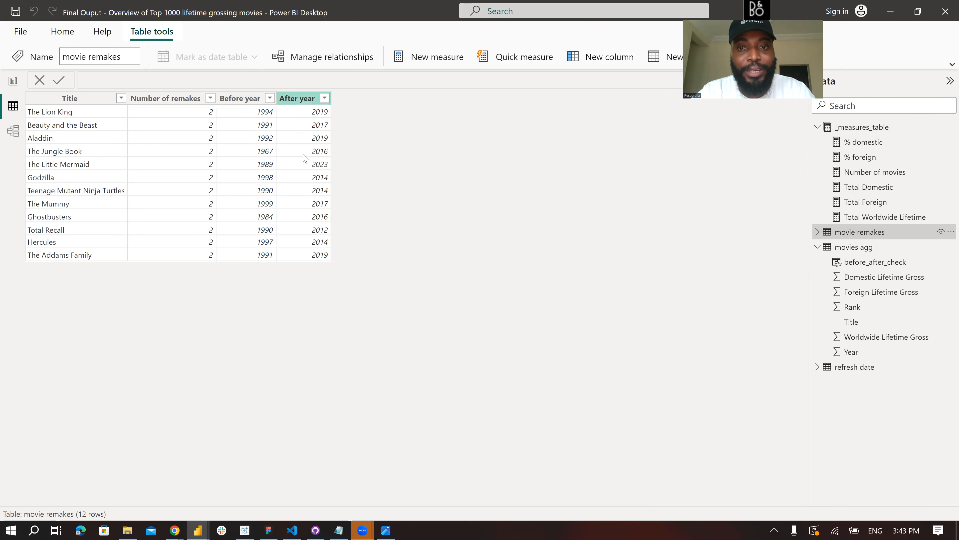
# - Display the movies agg table and examine its rows and before_after_check values
pyautogui.click(863, 247)
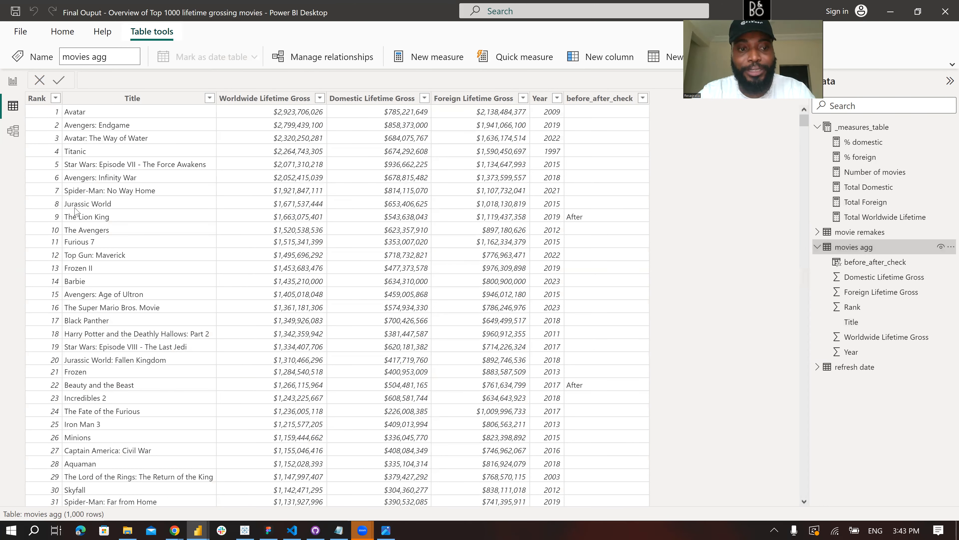
pyautogui.scroll(-3, 78, 219)
pyautogui.scroll(-9, 613, 123)
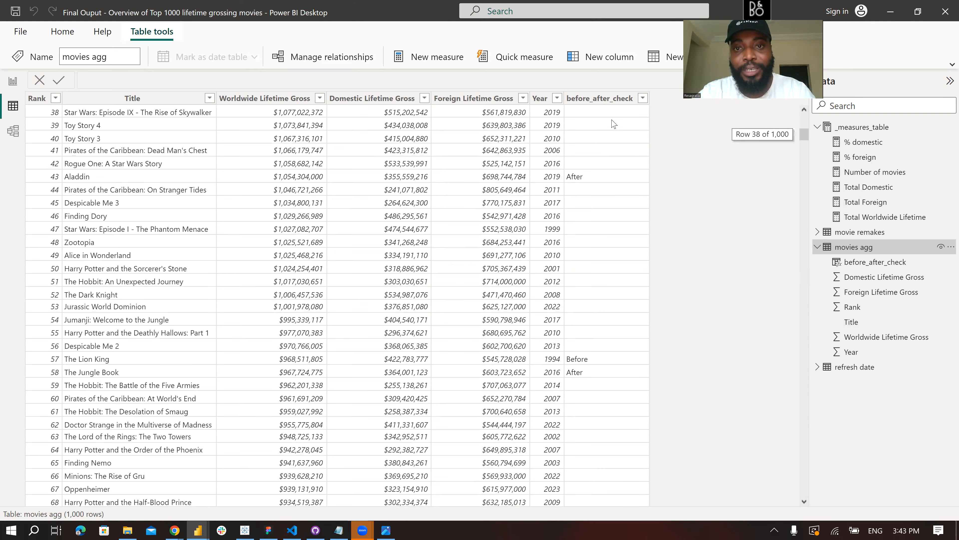
pyautogui.click(609, 99)
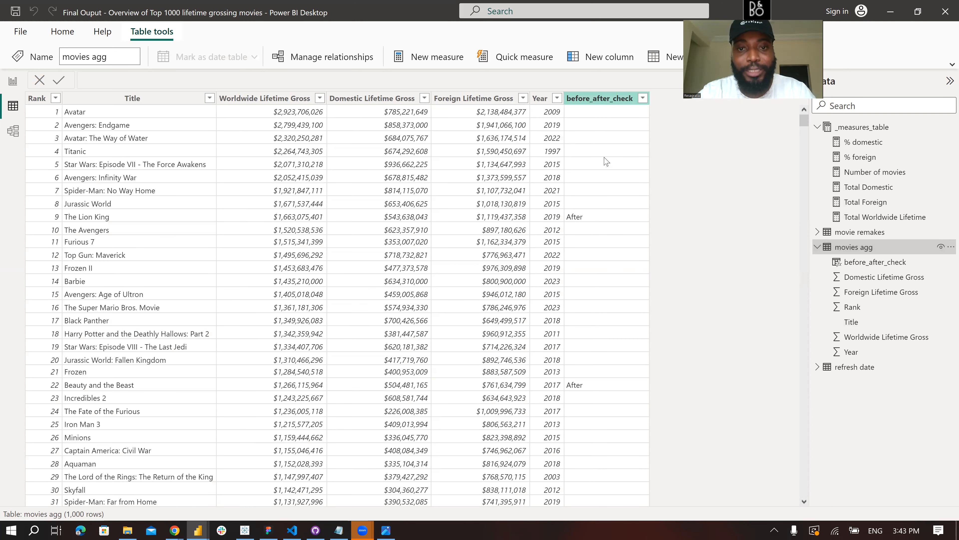
pyautogui.scroll(-6, 51, 162)
# - Examine the DAX formula behind the before_after_check column in movies agg, and return to the report view
pyautogui.click(52, 147)
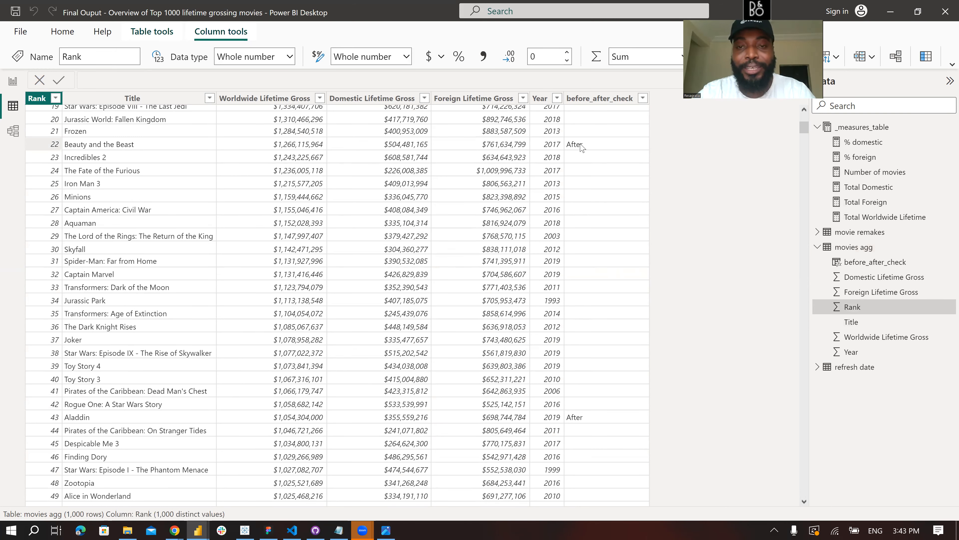
pyautogui.click(599, 101)
pyautogui.click(202, 83)
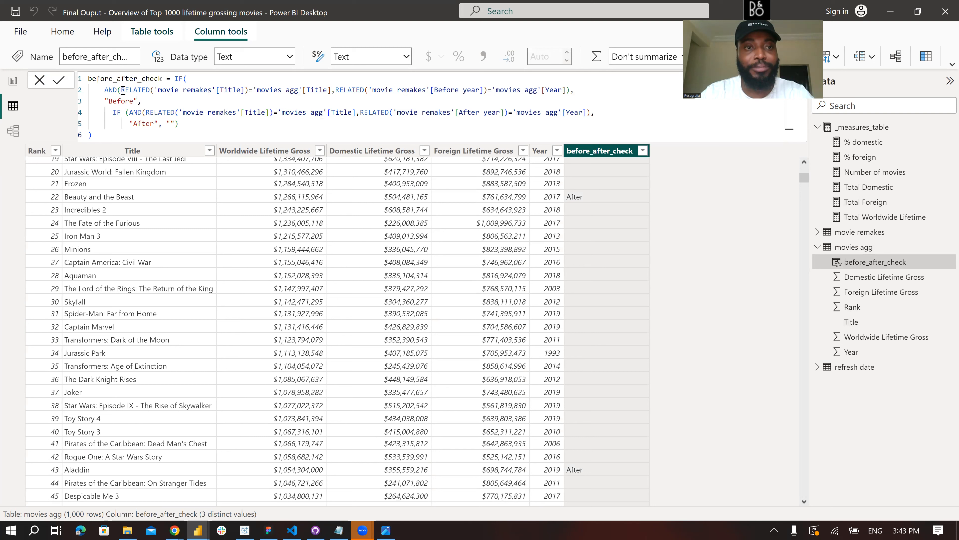
pyautogui.click(251, 122)
pyautogui.click(217, 126)
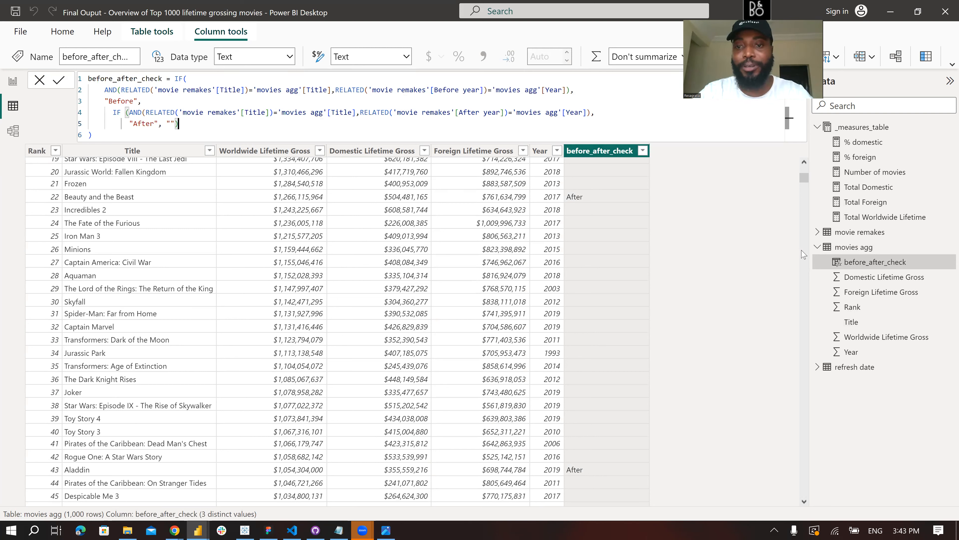
pyautogui.click(13, 82)
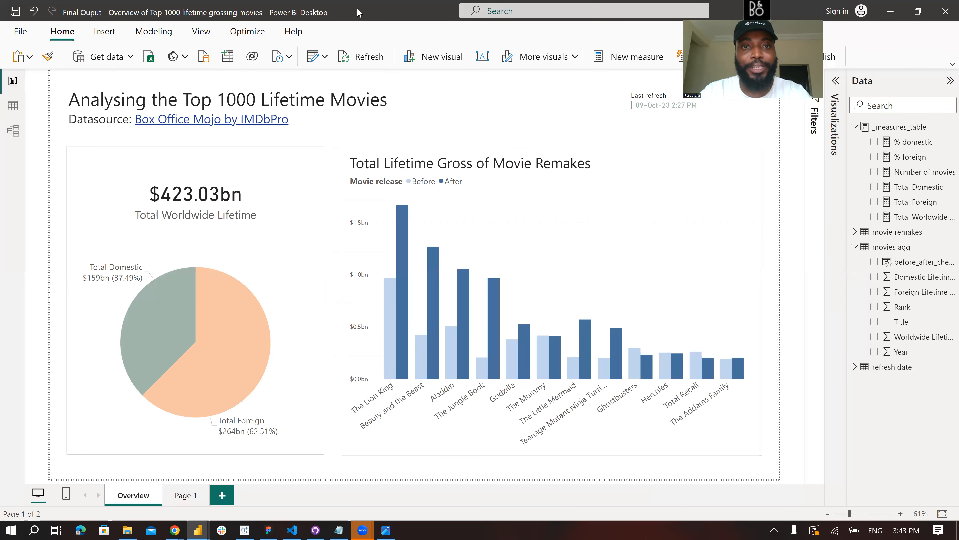
# - Switch to the Box Office Mojo Top Lifetime Grosses page in the browser and examine the movies ranked 1 to 200
pyautogui.hotkey('alt', 'Tab')
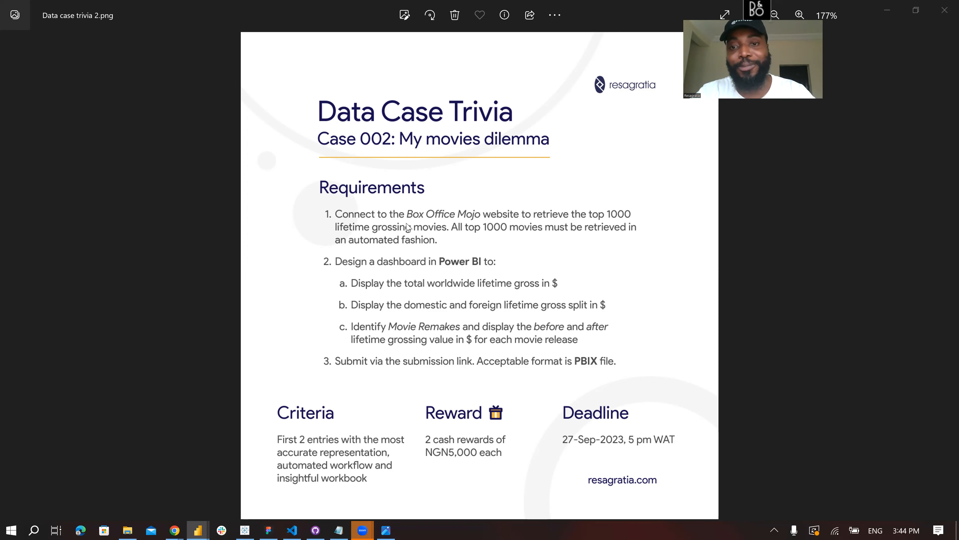
pyautogui.click(897, 18)
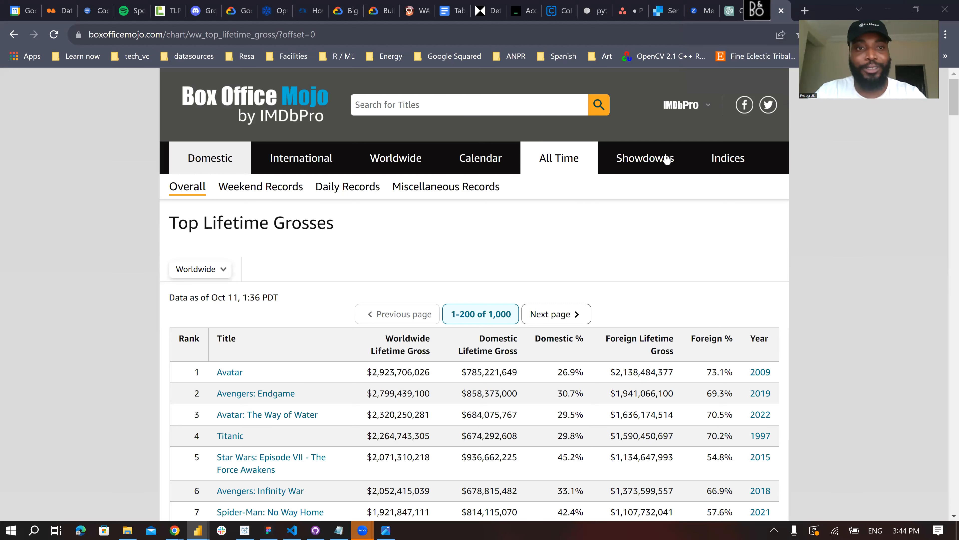
pyautogui.scroll(-4, 132, 315)
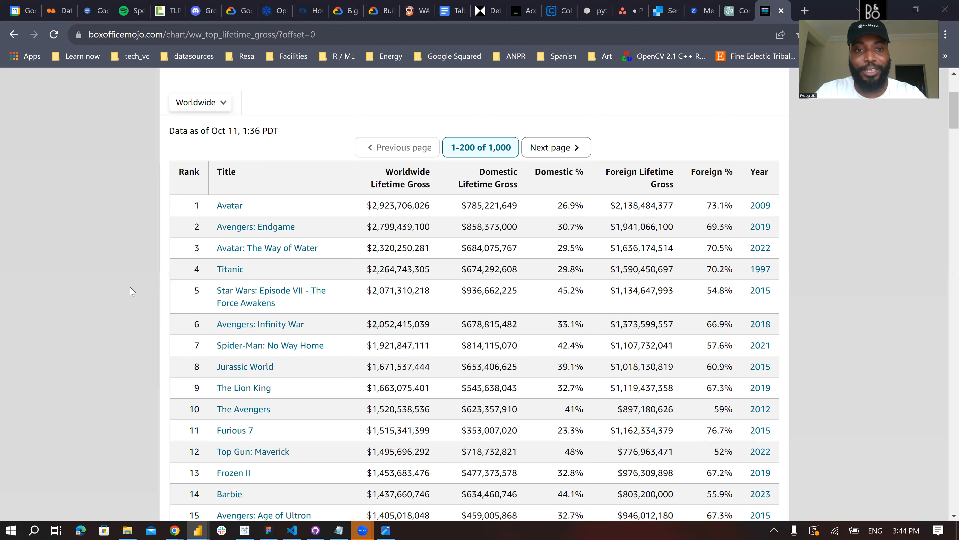
pyautogui.scroll(-6, 131, 291)
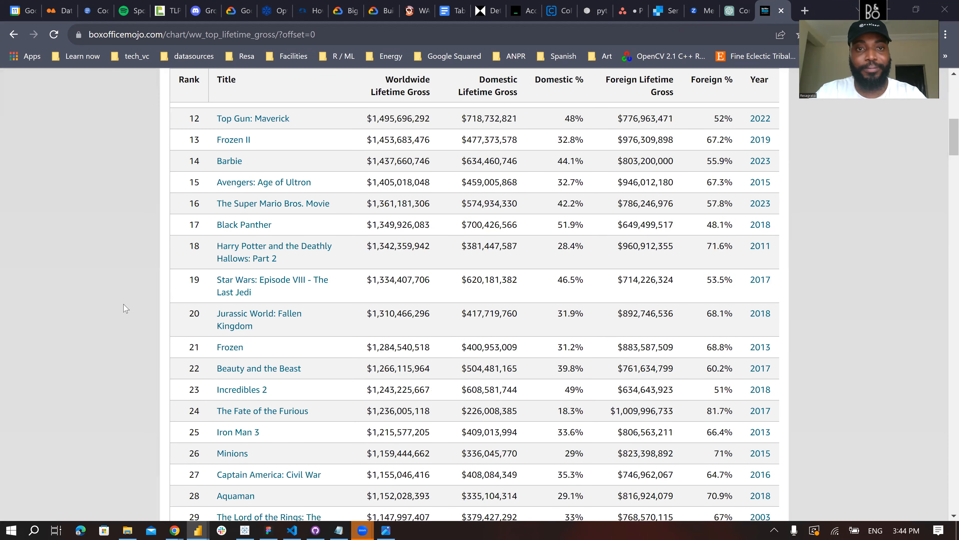
pyautogui.press('End')
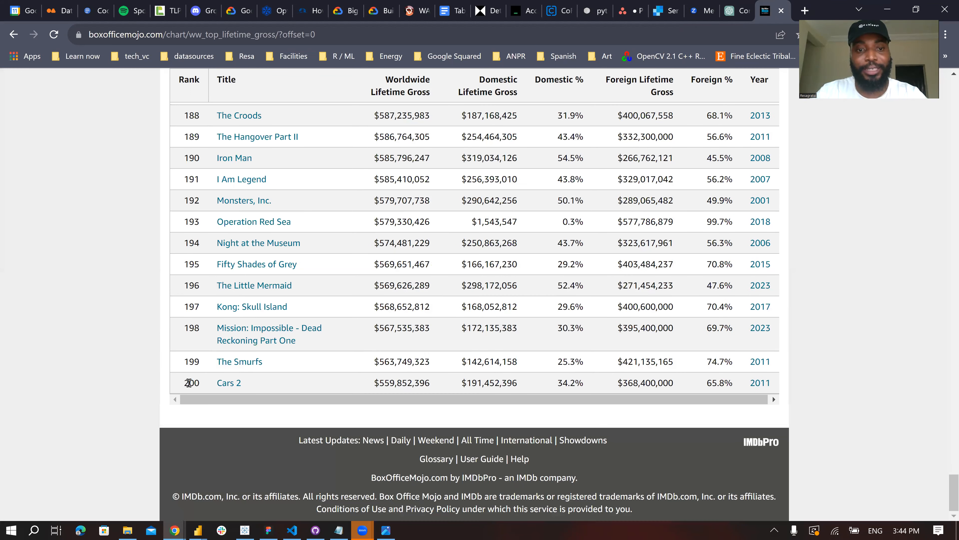
pyautogui.scroll(12, 162, 299)
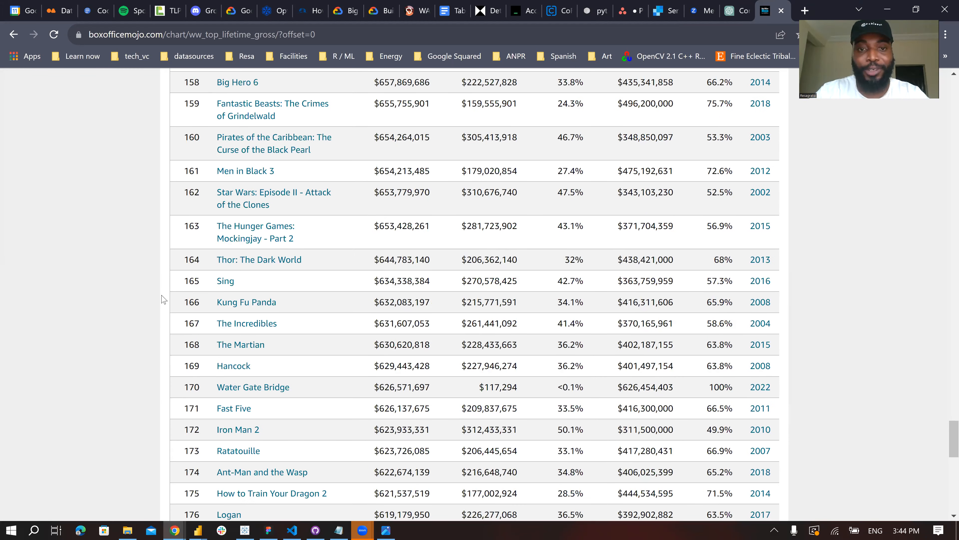
pyautogui.scroll(15, 162, 299)
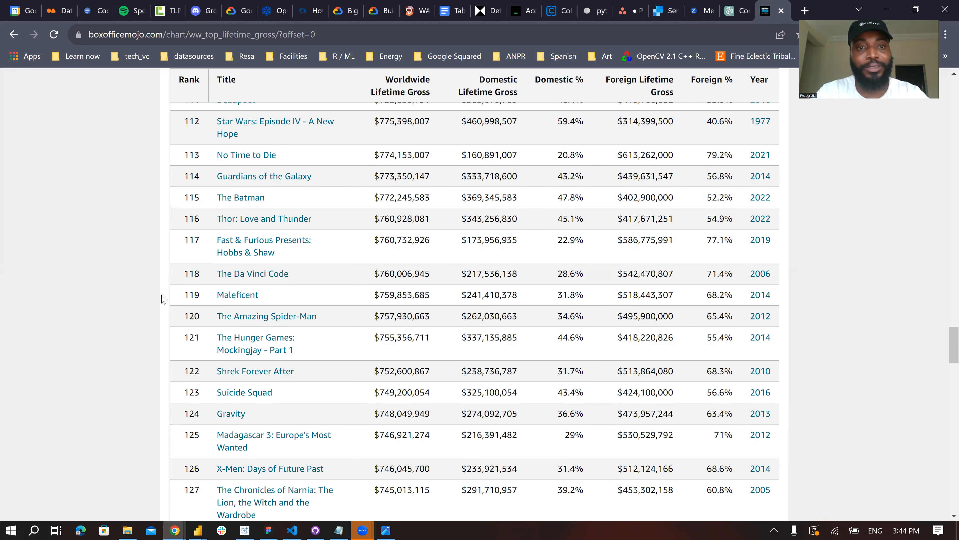
pyautogui.scroll(20, 161, 300)
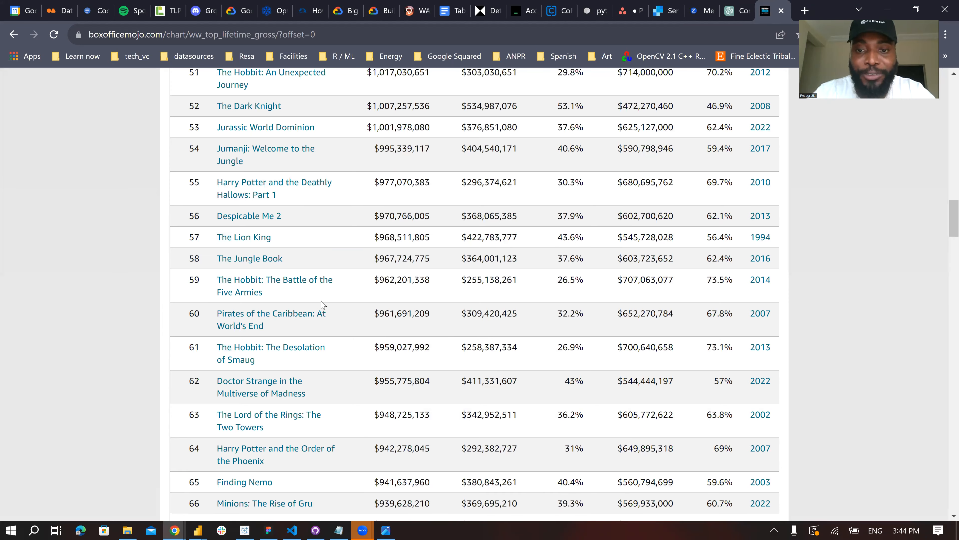
pyautogui.scroll(15, 543, 317)
# - Page through the Top Lifetime Grosses chart from ranks 201-400 up to ranks 601-800, going back one page along the way
pyautogui.click(554, 314)
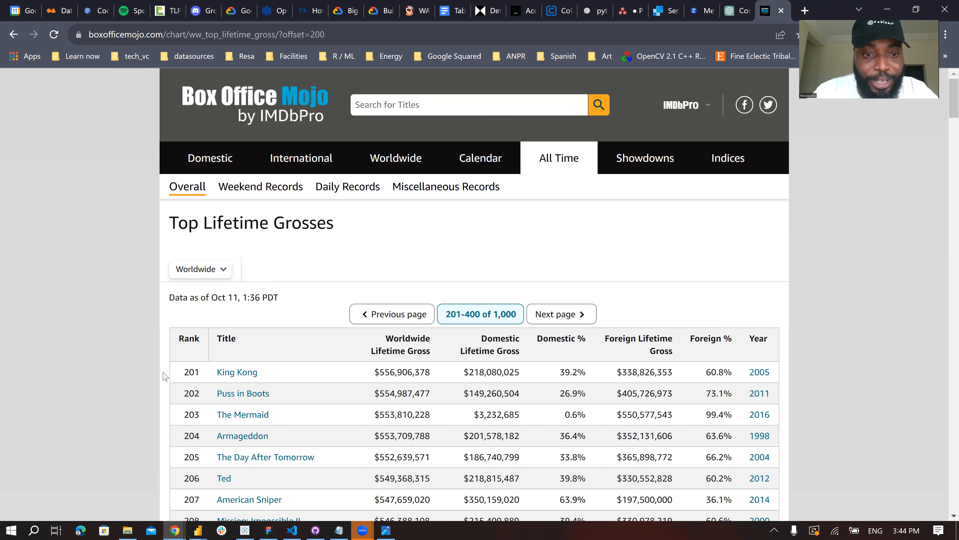
pyautogui.scroll(-10, 167, 361)
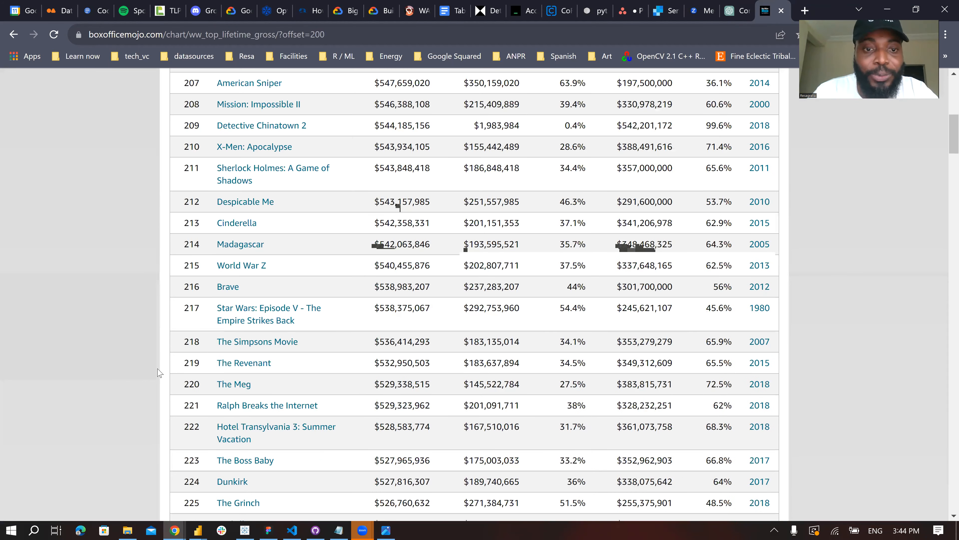
pyautogui.scroll(10, 463, 321)
pyautogui.click(561, 314)
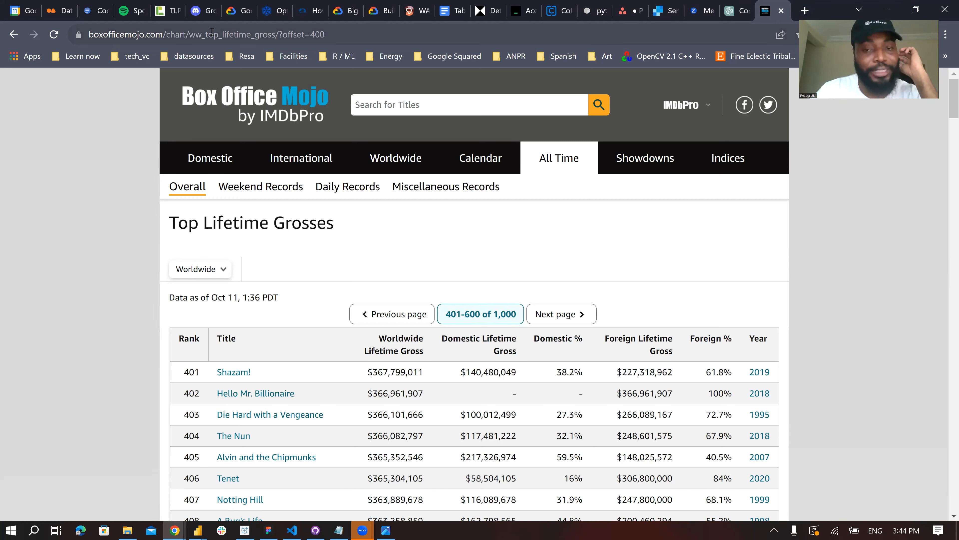
pyautogui.click(398, 319)
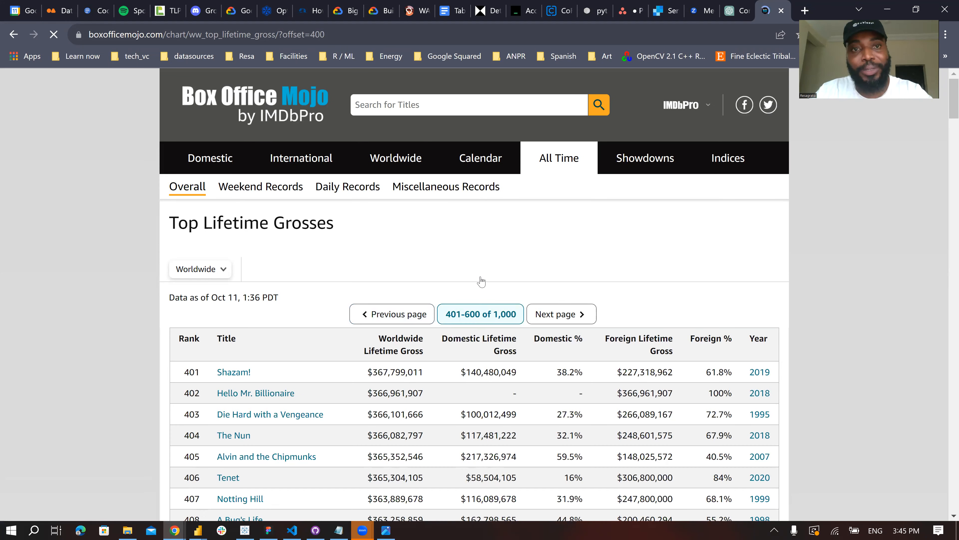
pyautogui.click(557, 313)
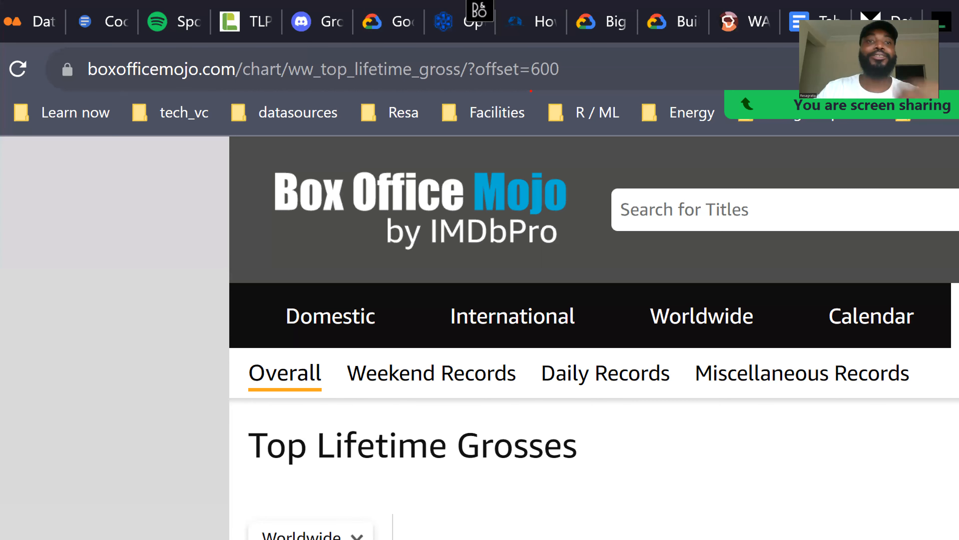
# - Switch to the untitled Power BI report and discard the pending query changes to Table 2 and Query1
pyautogui.moveTo(518, 88); pyautogui.dragTo(561, 87)
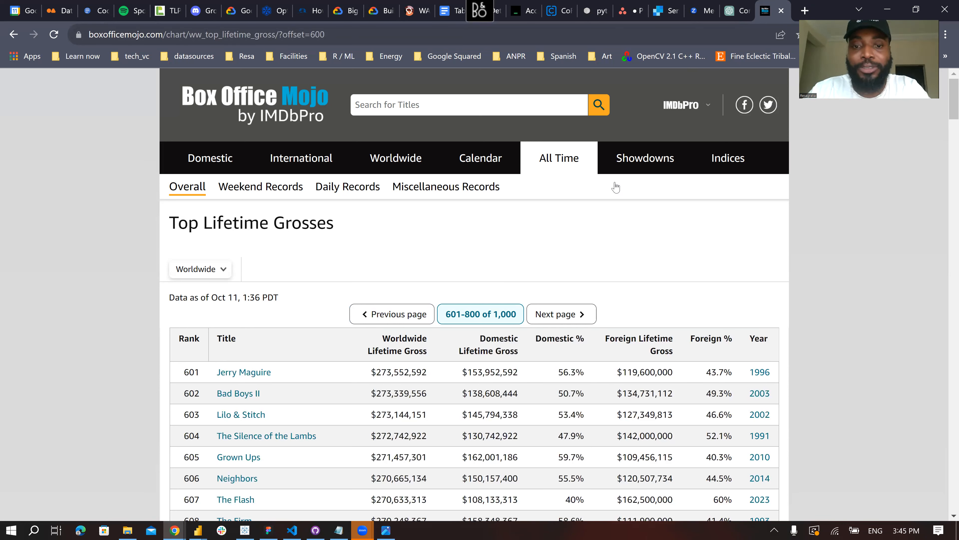
pyautogui.moveTo(198, 529)
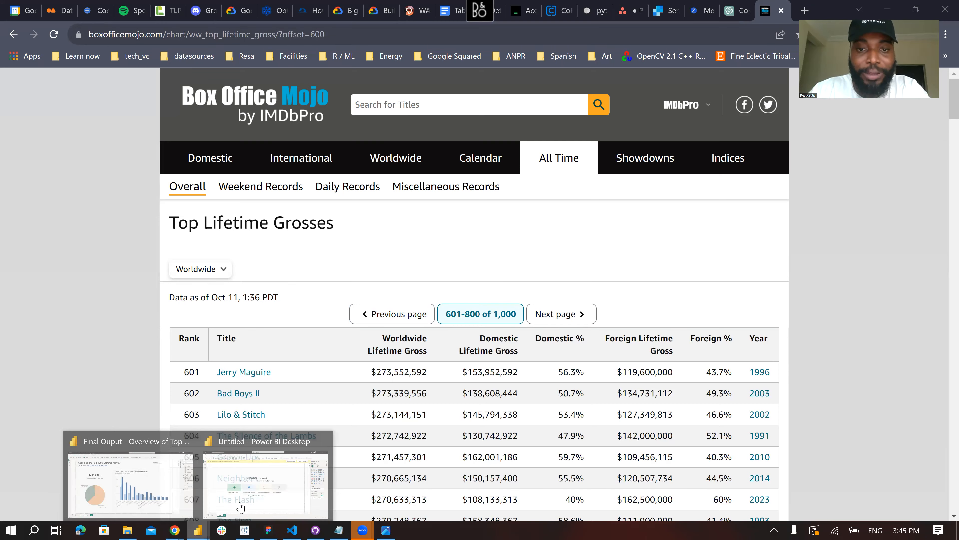
pyautogui.click(237, 502)
pyautogui.click(749, 82)
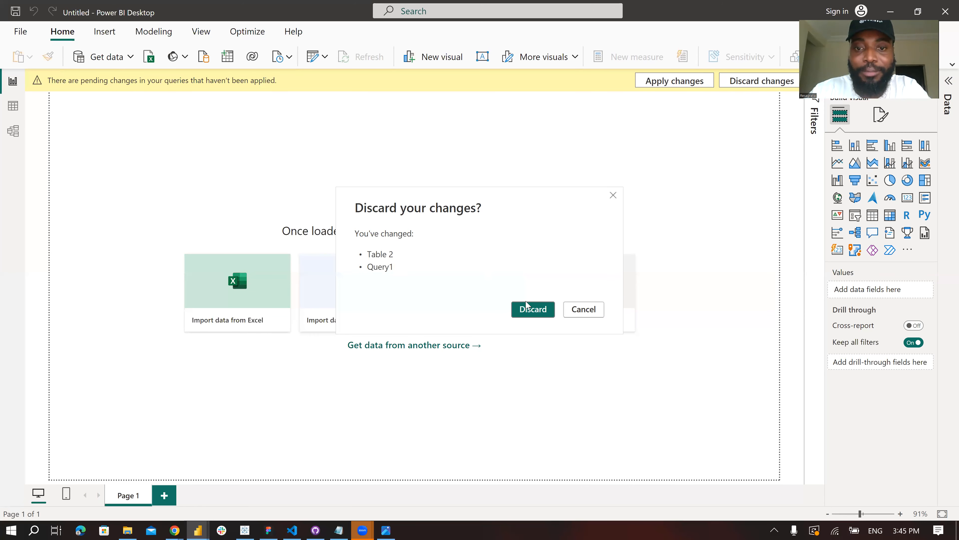
pyautogui.click(531, 312)
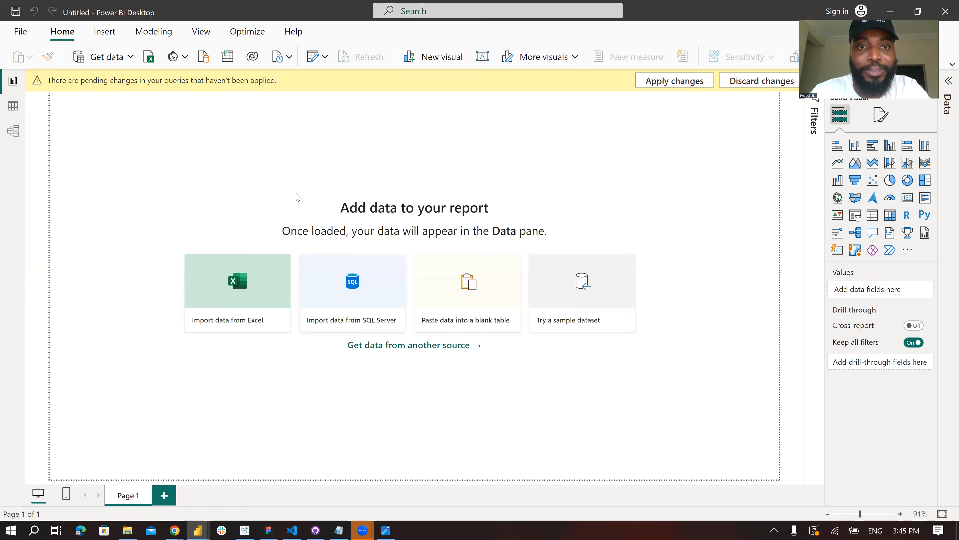
# - Connect to the web data source boxofficemojo.com/chart/ww_top_lifetime_gross/?offset=0, copying the URL from the browser
pyautogui.click(105, 62)
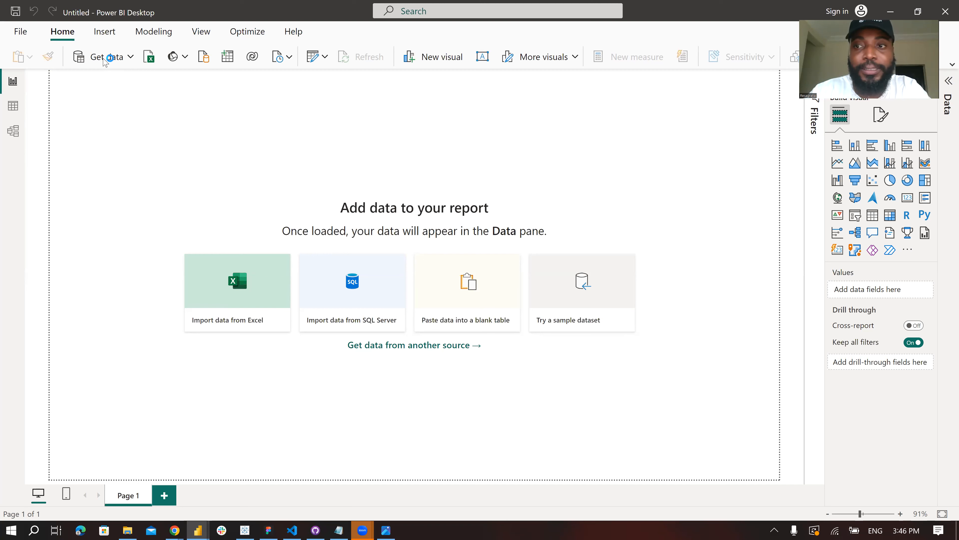
pyautogui.write('web')
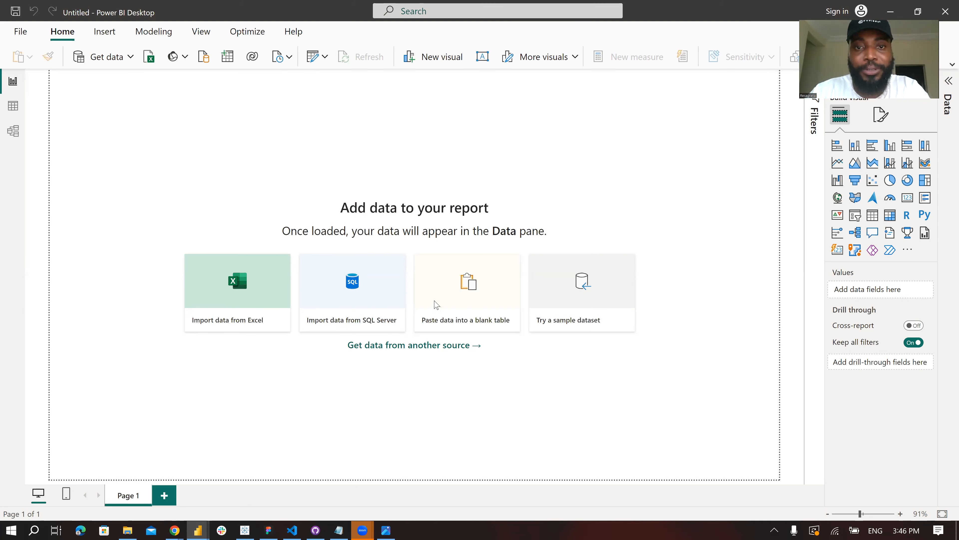
pyautogui.hotkey('alt', 'Tab')
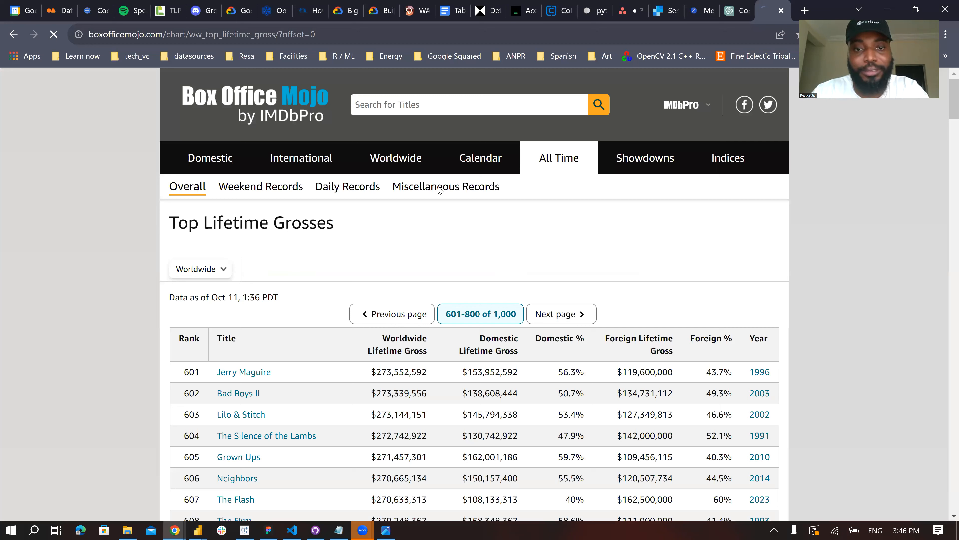
pyautogui.hotkey('alt', 'Tab')
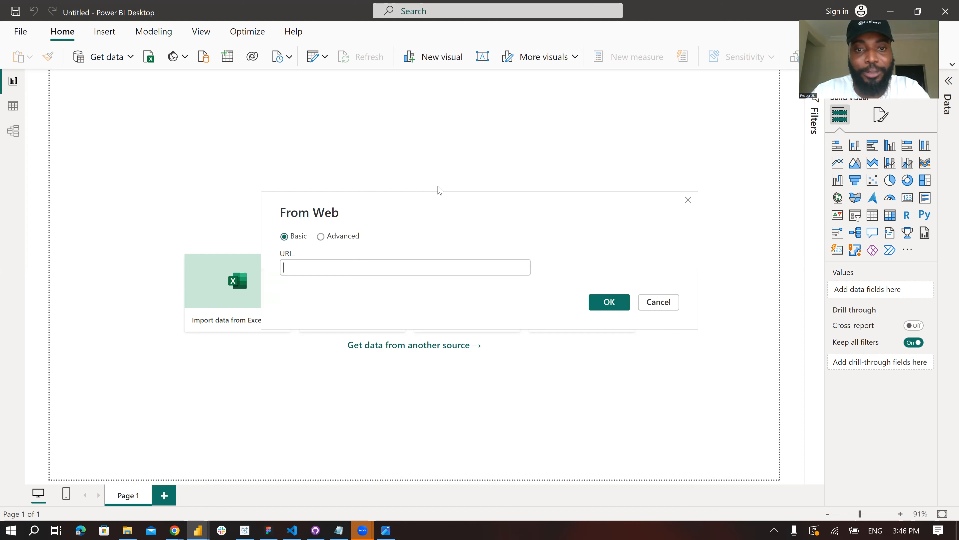
pyautogui.write('https://www.boxofficemojo.com/chart/ww_top_lifetime_gross/?offset=0')
pyautogui.click(609, 302)
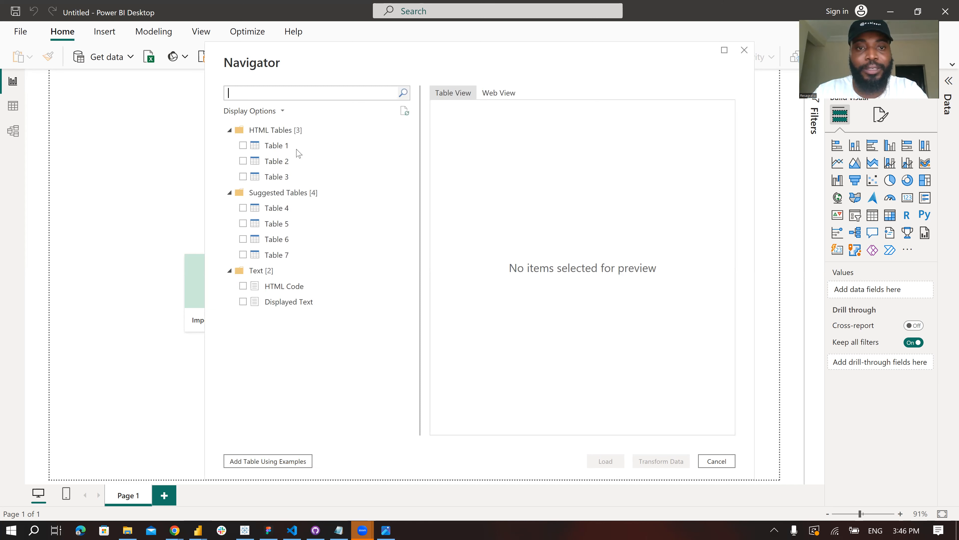
# - Preview the detected HTML tables, select Table 2 and open it for transformation in the Power Query Editor
pyautogui.click(287, 149)
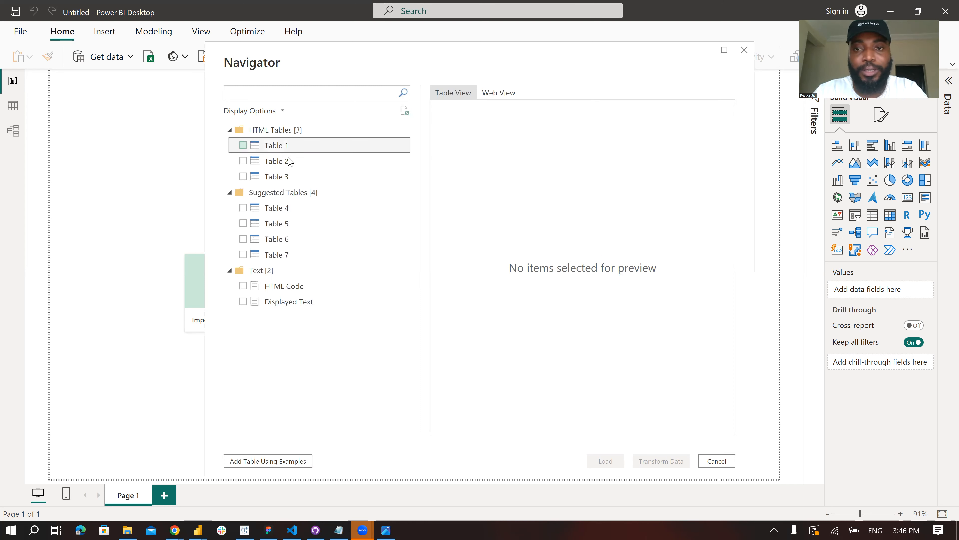
pyautogui.click(291, 161)
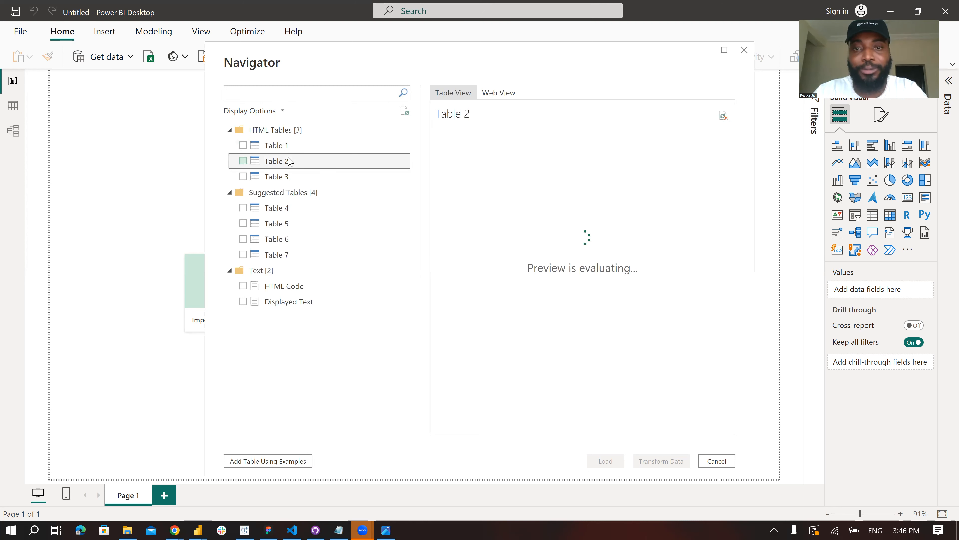
pyautogui.scroll(-10, 517, 325)
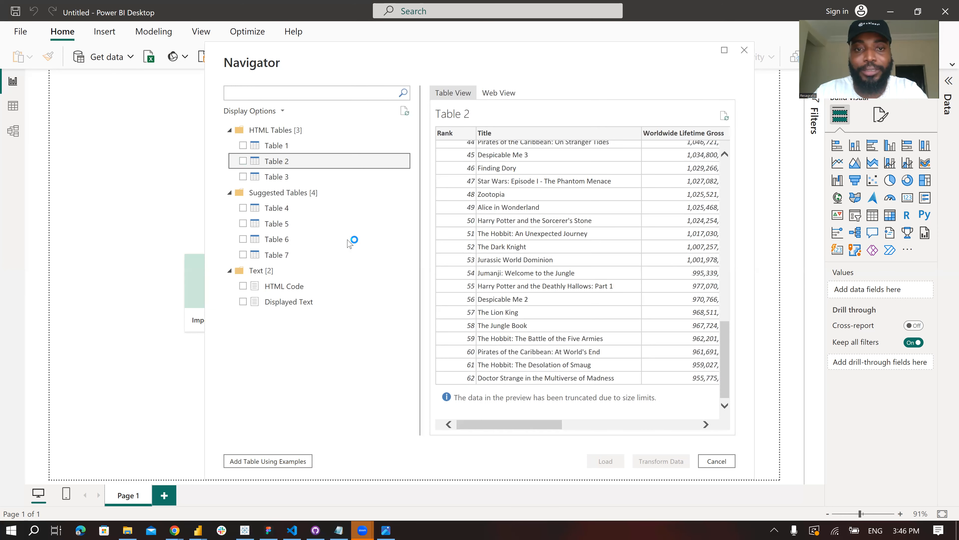
pyautogui.click(281, 178)
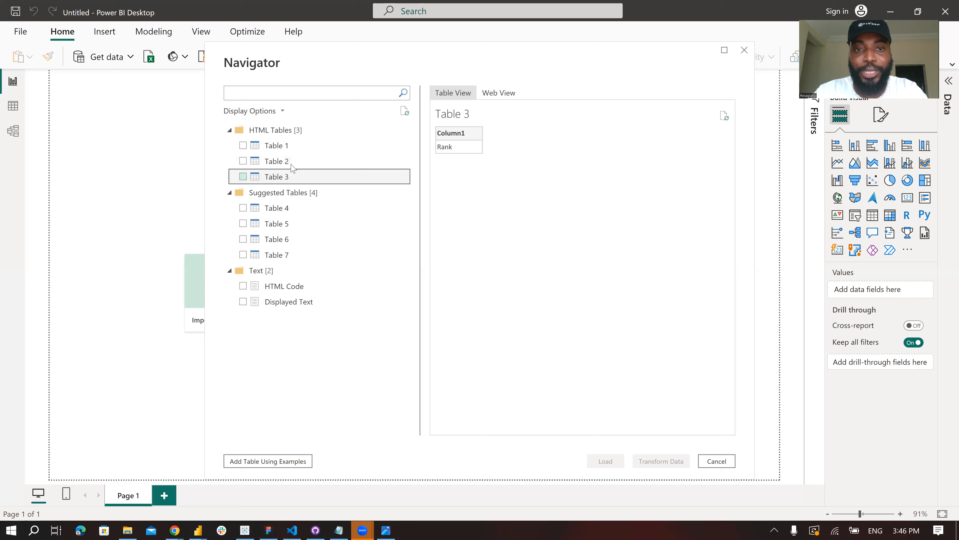
pyautogui.click(336, 163)
pyautogui.click(243, 160)
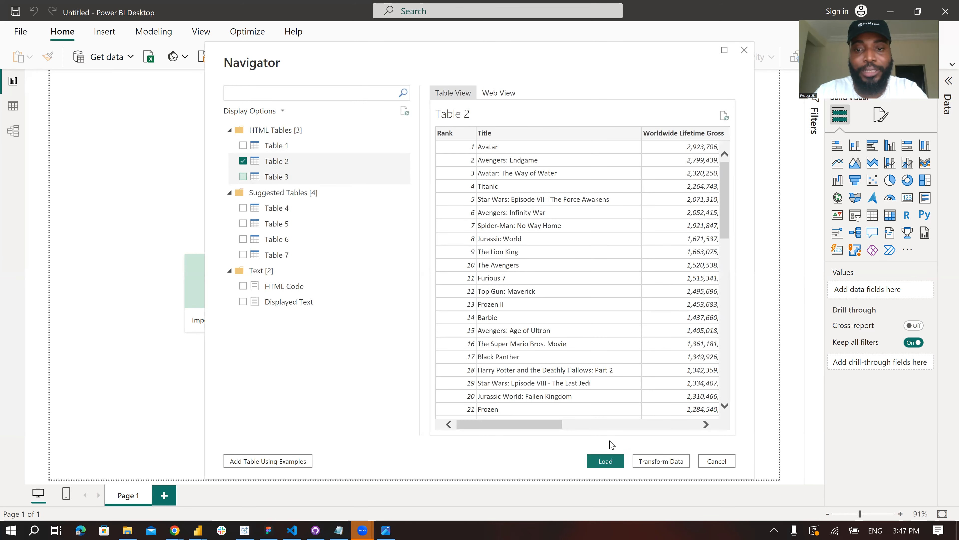
pyautogui.hotkey('alt', 'Tab')
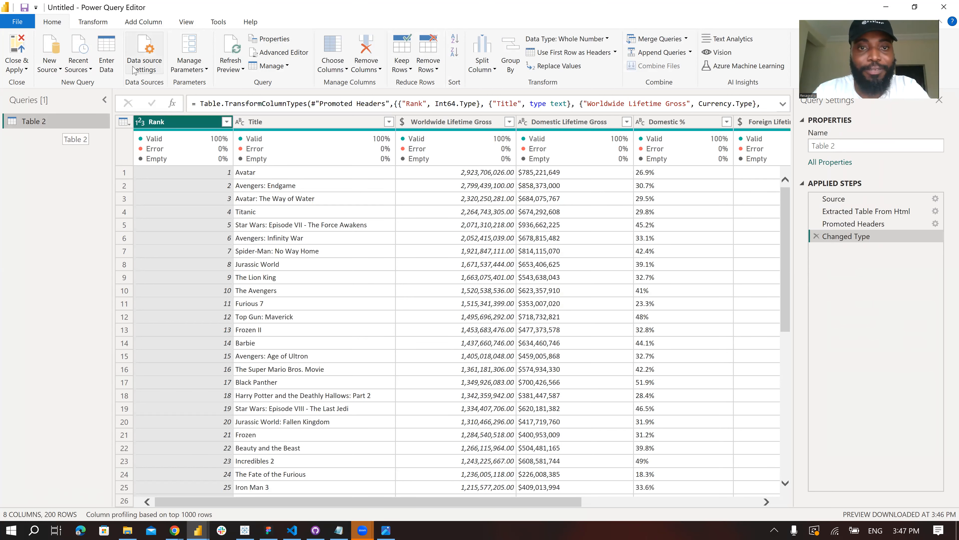
# - Examine the M code of Table 2 in the Advanced Editor, from Source to Changed Type, and close it without changes
pyautogui.click(279, 52)
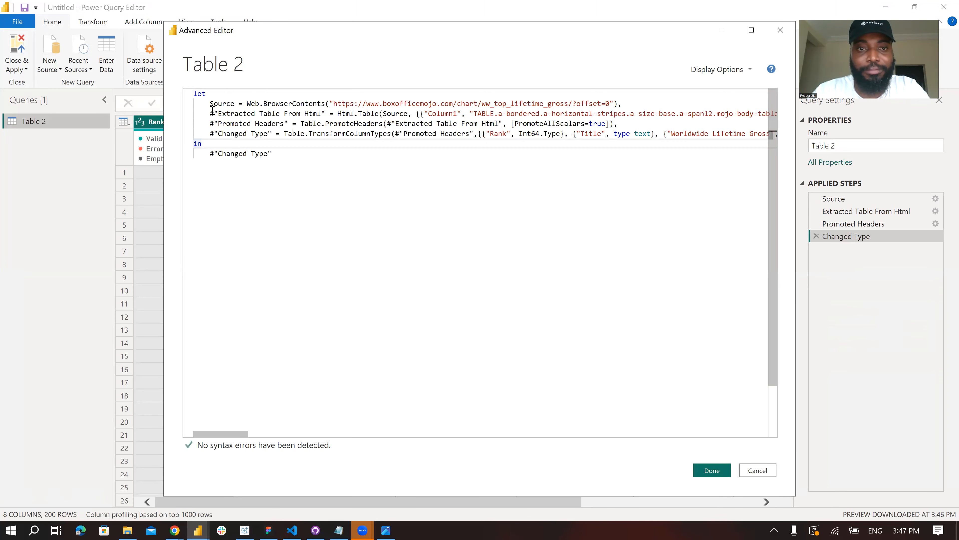
pyautogui.click(209, 103)
pyautogui.keyDown('shift'); pyautogui.click(622, 103); pyautogui.keyUp('shift')
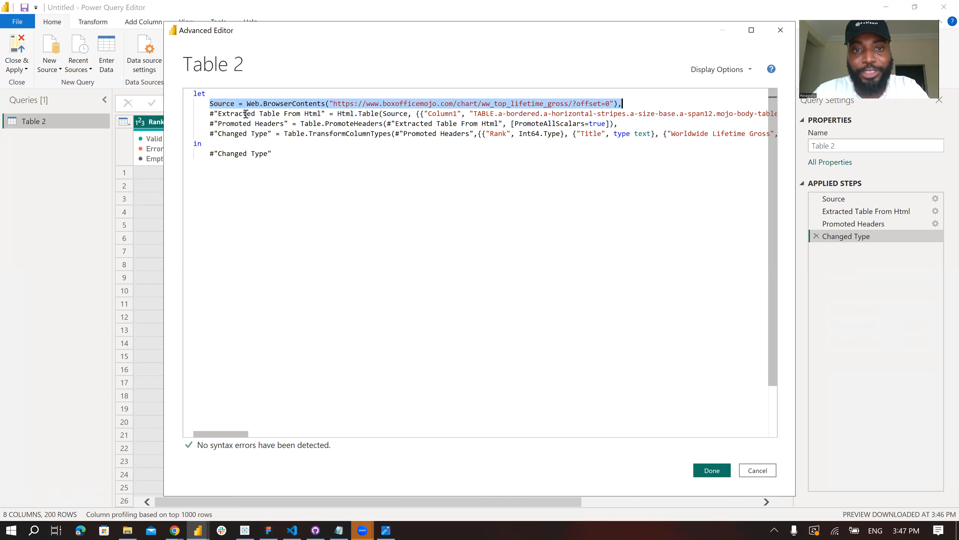
pyautogui.moveTo(206, 114); pyautogui.dragTo(649, 115)
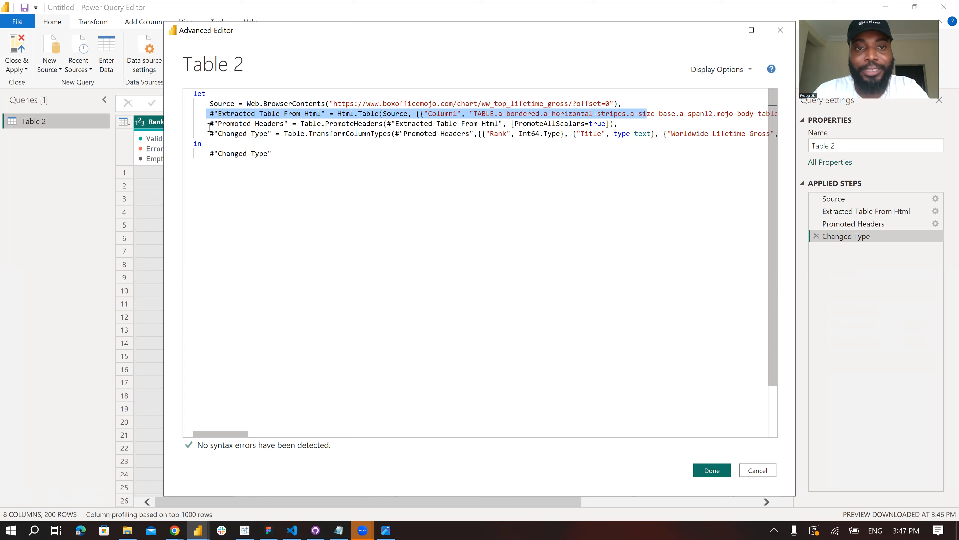
pyautogui.moveTo(210, 124); pyautogui.dragTo(460, 122)
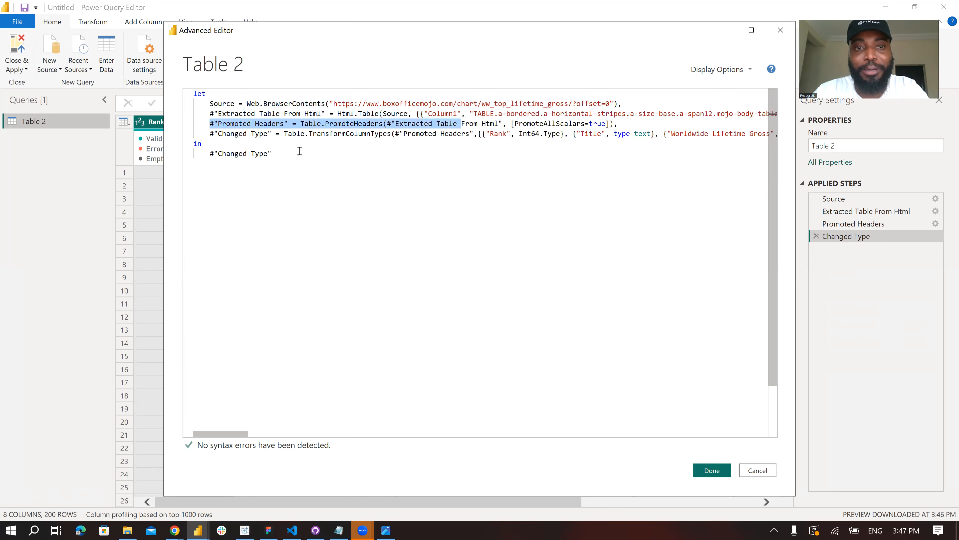
pyautogui.click(195, 92)
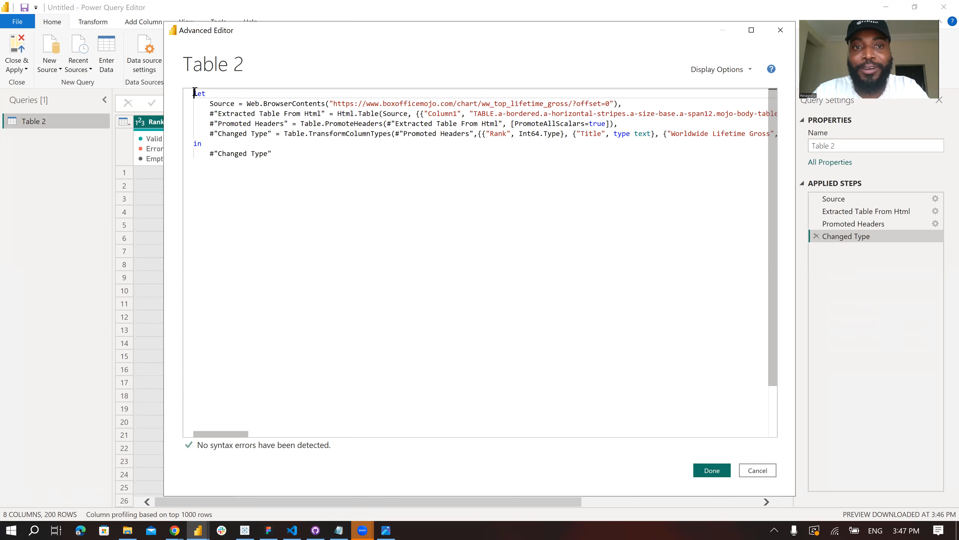
pyautogui.keyDown('shift'); pyautogui.click(299, 156); pyautogui.keyUp('shift')
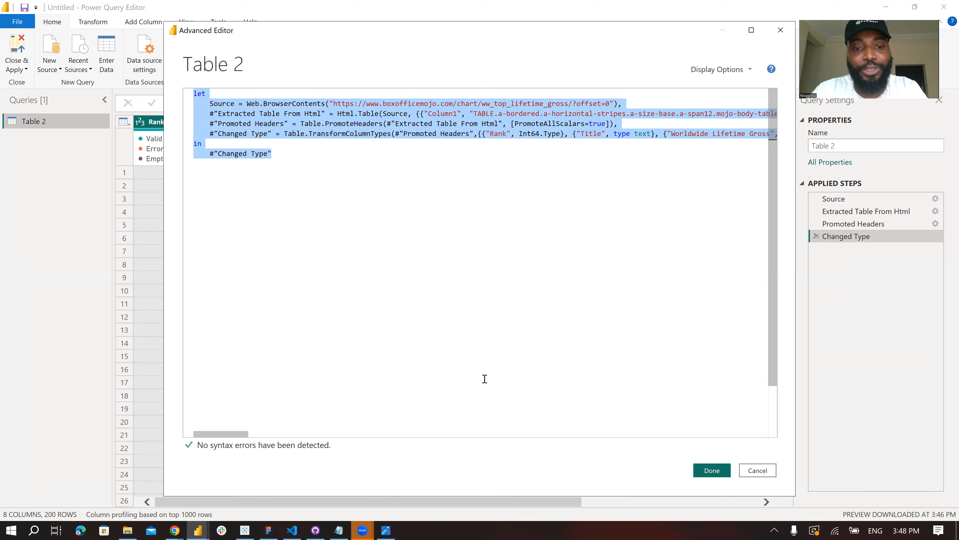
pyautogui.click(750, 471)
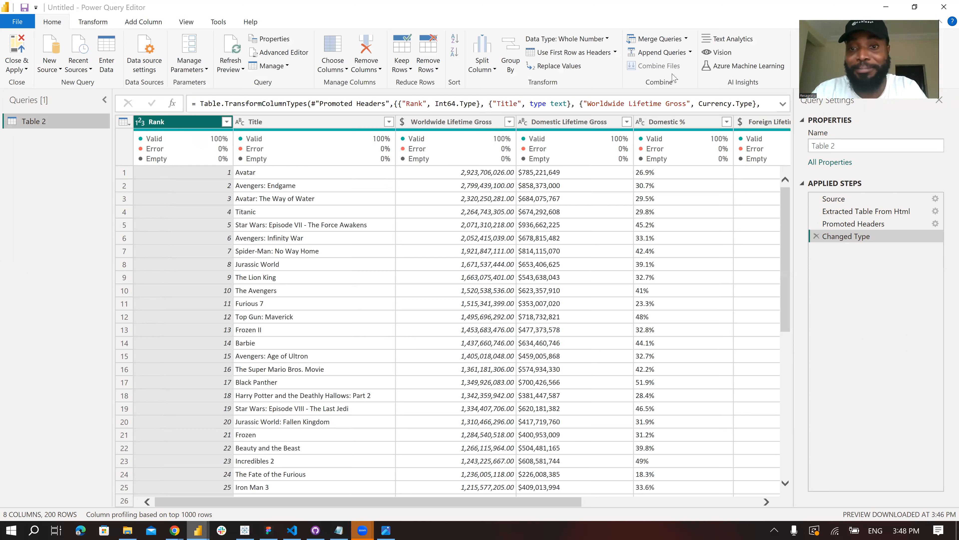
# - Switch to the ChatGPT conversation in the browser and examine the prompt requesting an M script for page offsets 0 to 800
pyautogui.hotkey('alt', 'Tab')
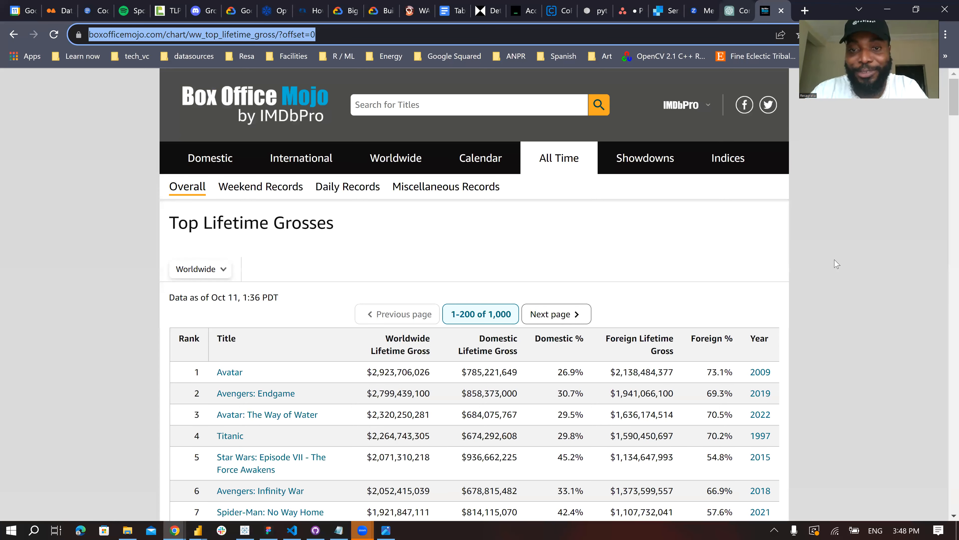
pyautogui.hotkey('ctrl', 'shift', 'Tab')
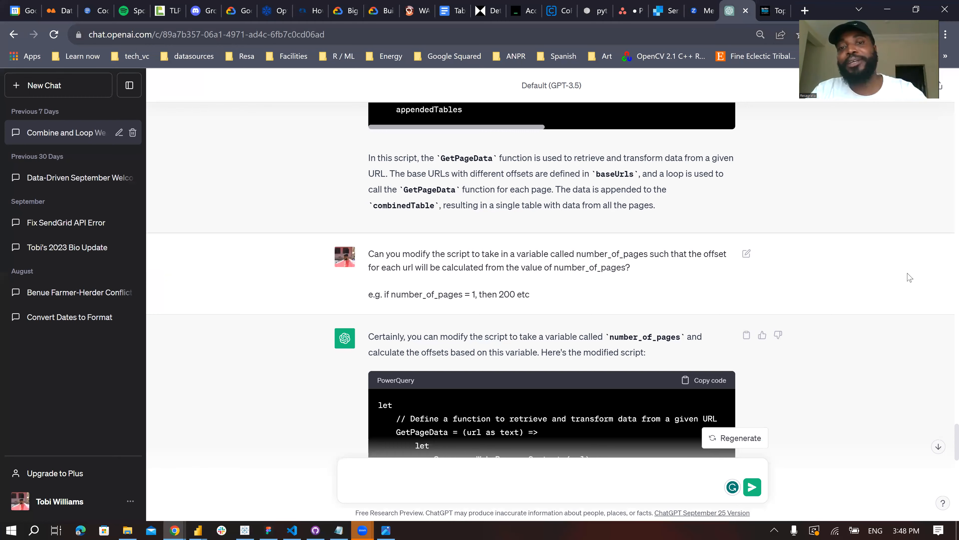
pyautogui.scroll(10, 904, 276)
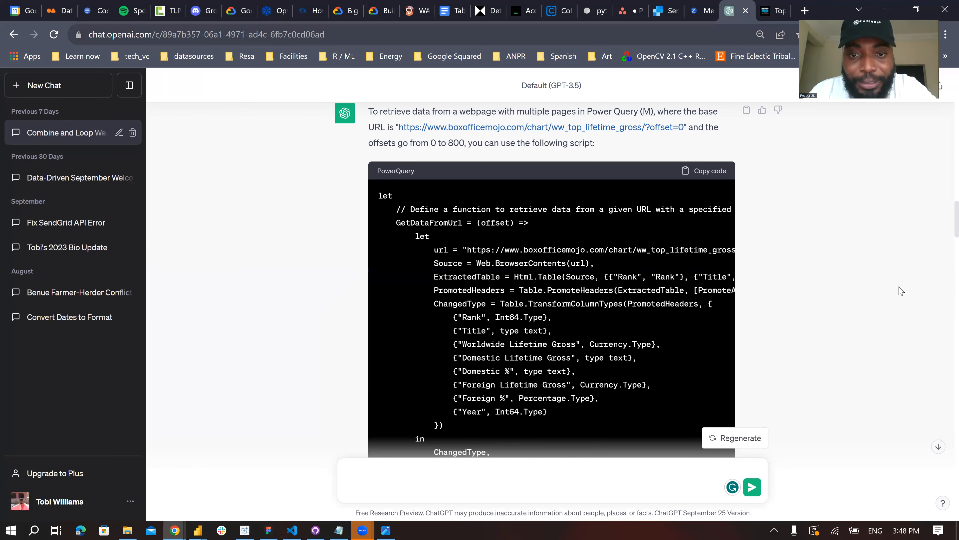
pyautogui.scroll(-4, 902, 291)
pyautogui.scroll(8, 902, 291)
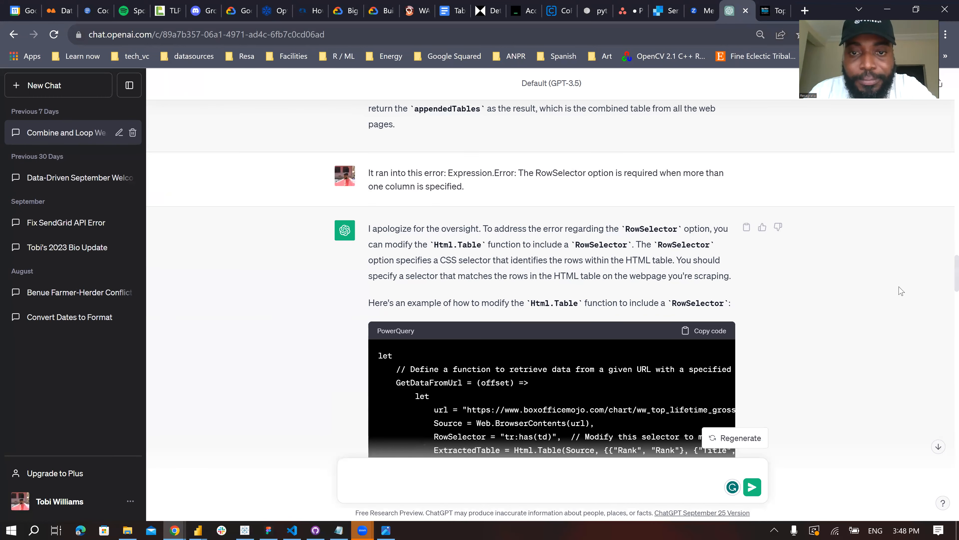
pyautogui.scroll(-2, 901, 291)
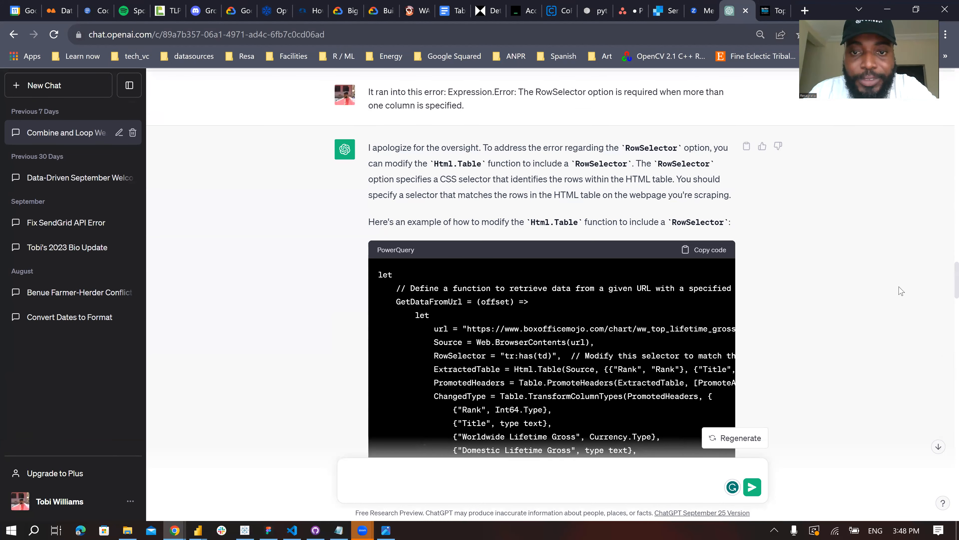
pyautogui.scroll(15, 901, 291)
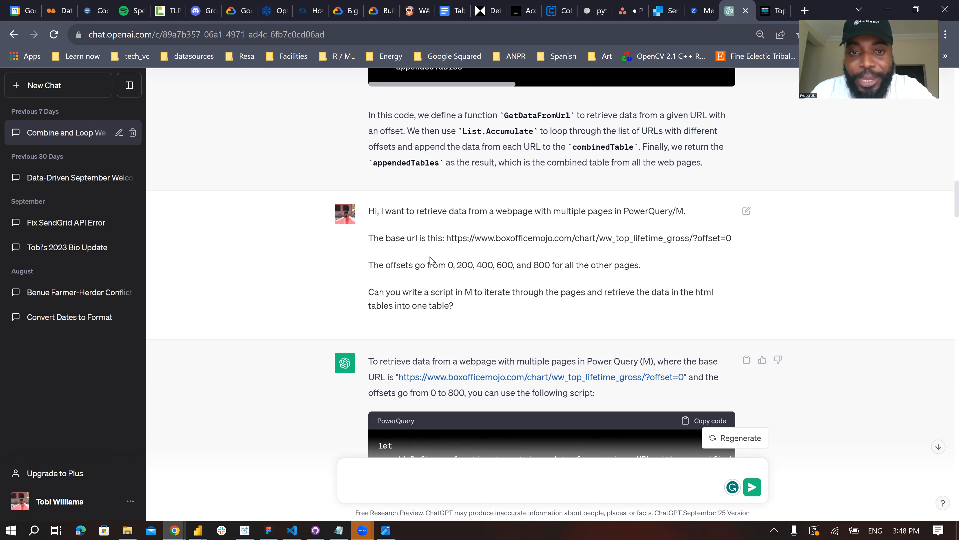
pyautogui.moveTo(495, 238); pyautogui.dragTo(735, 240)
pyautogui.click(448, 265)
pyautogui.moveTo(448, 264); pyautogui.dragTo(643, 264)
pyautogui.moveTo(423, 292); pyautogui.dragTo(612, 308)
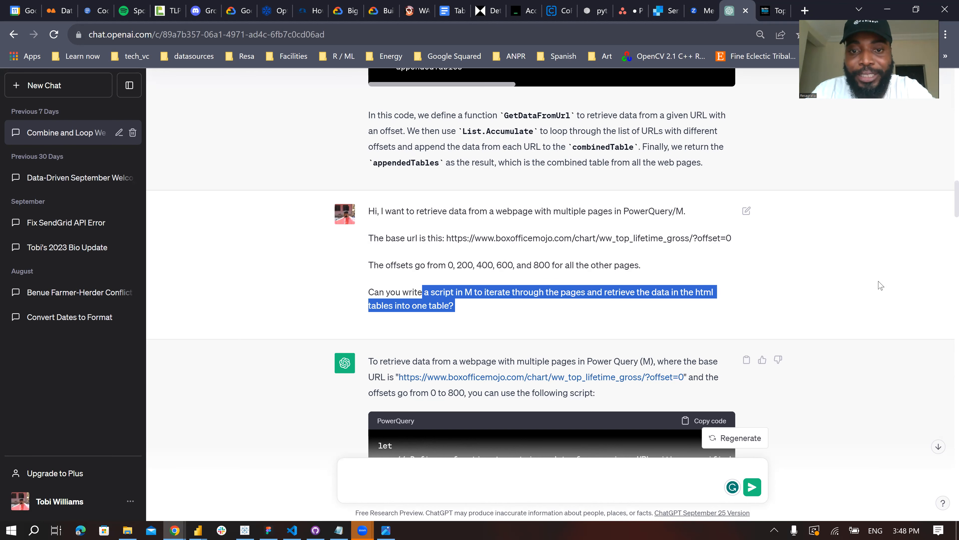
# - Examine the follow-up exchange on the RowSelector error and the prompt asking to loop through the pages and append their tables
pyautogui.scroll(-15, 880, 285)
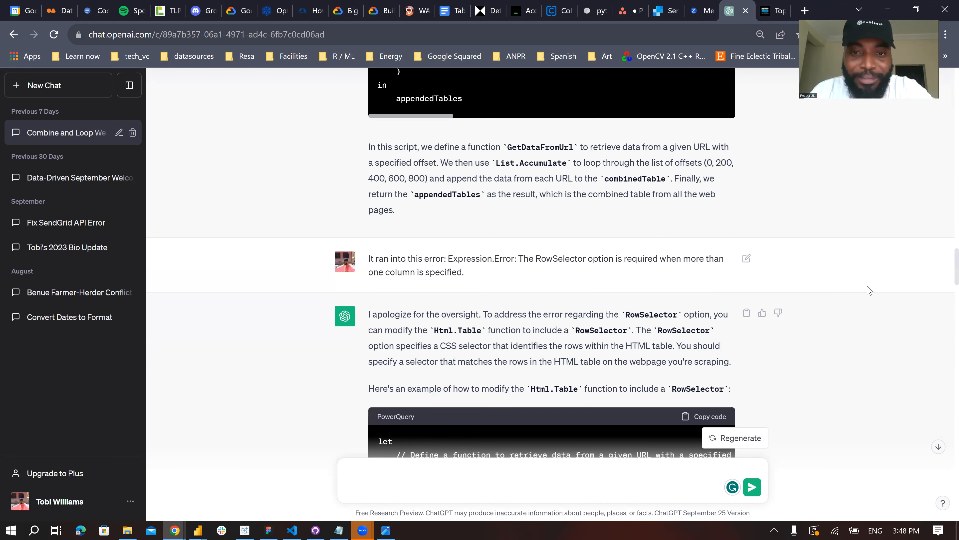
pyautogui.scroll(-4, 869, 291)
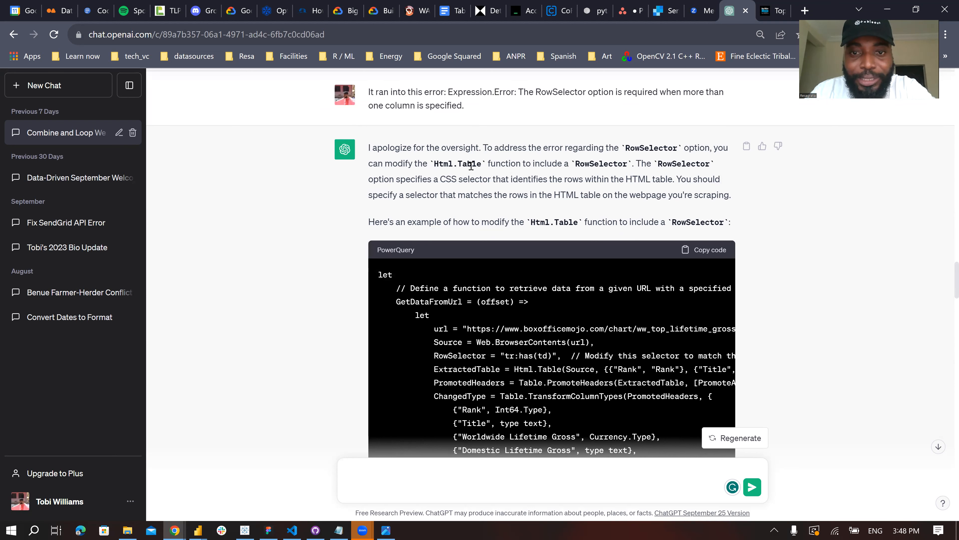
pyautogui.moveTo(395, 149); pyautogui.dragTo(487, 149)
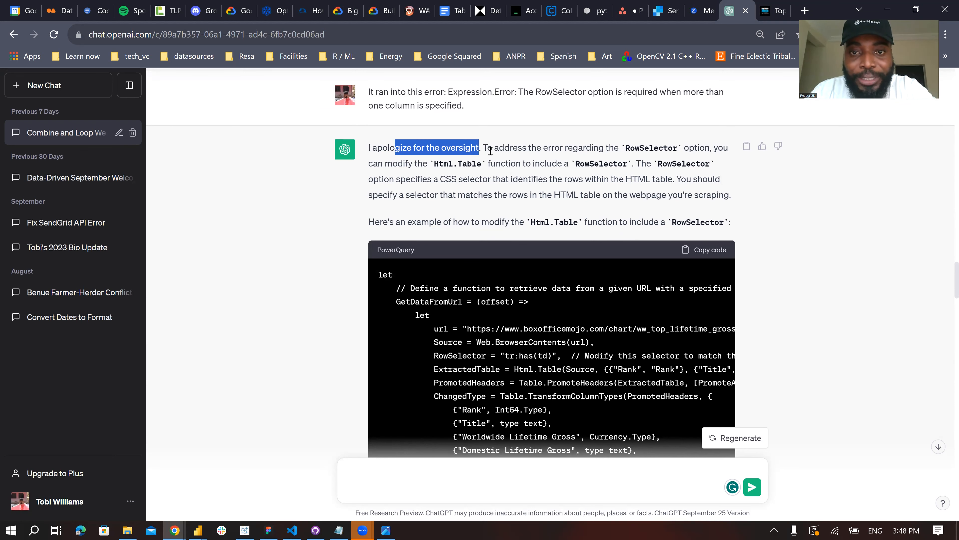
pyautogui.scroll(2, 810, 219)
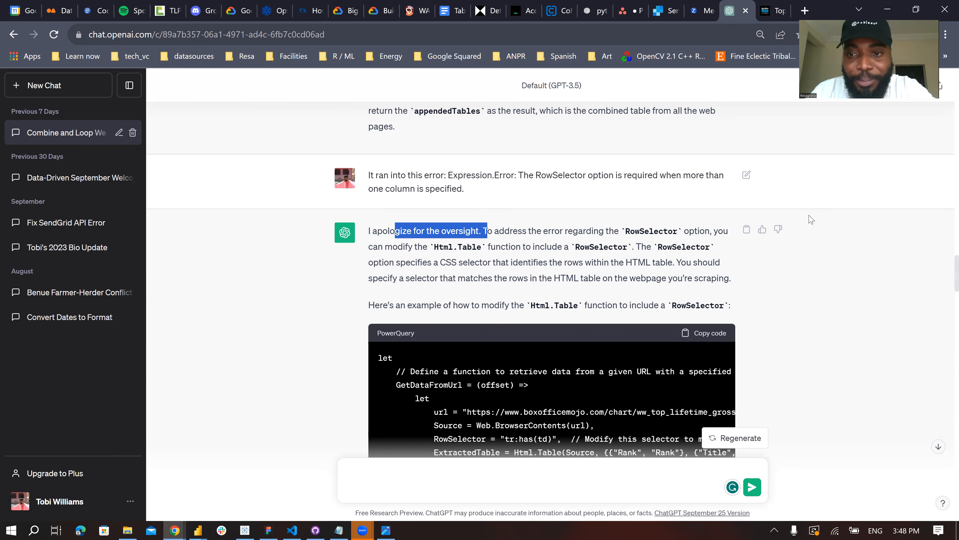
pyautogui.scroll(-10, 815, 224)
pyautogui.scroll(15, 826, 231)
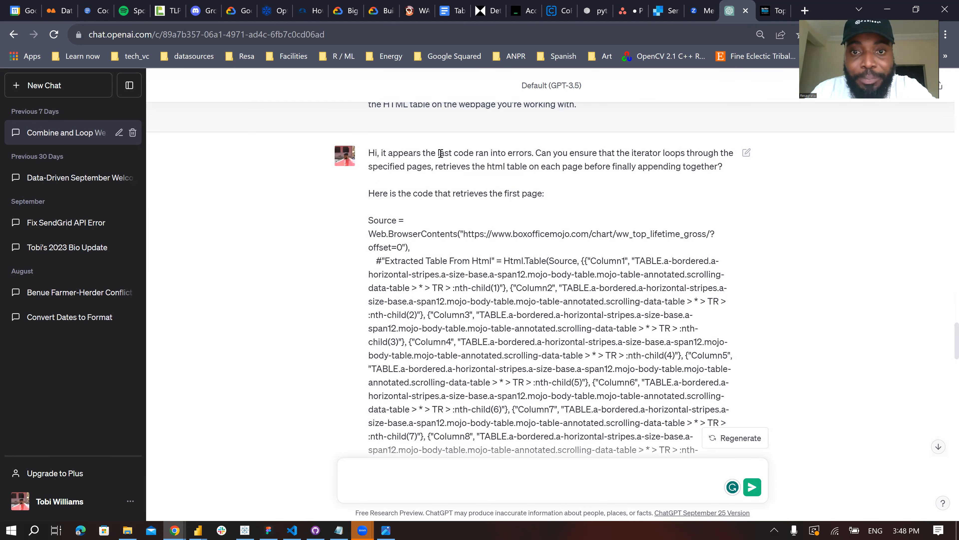
pyautogui.moveTo(568, 152); pyautogui.dragTo(722, 168)
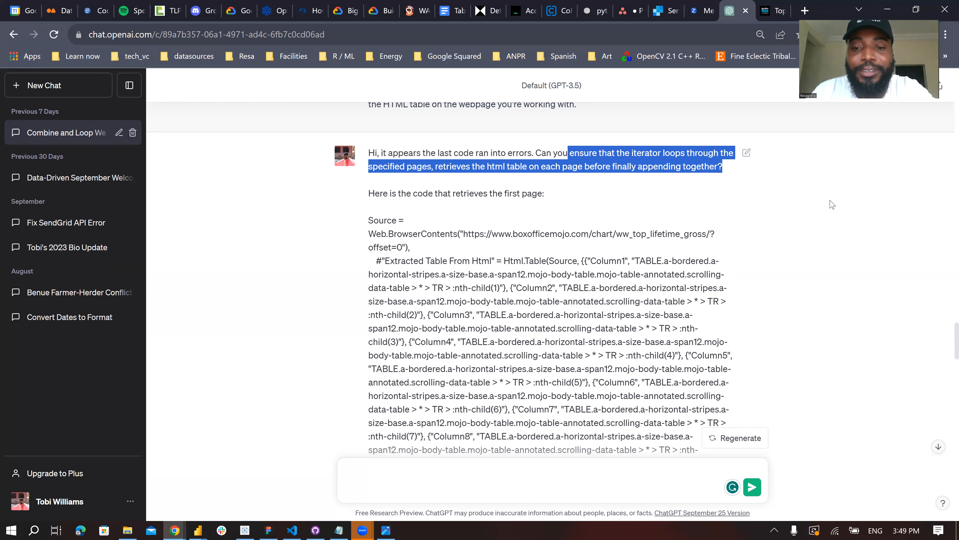
# - Examine the first-page code included in the prompt and the reply's script that defines the GetPageData function
pyautogui.scroll(-2, 842, 214)
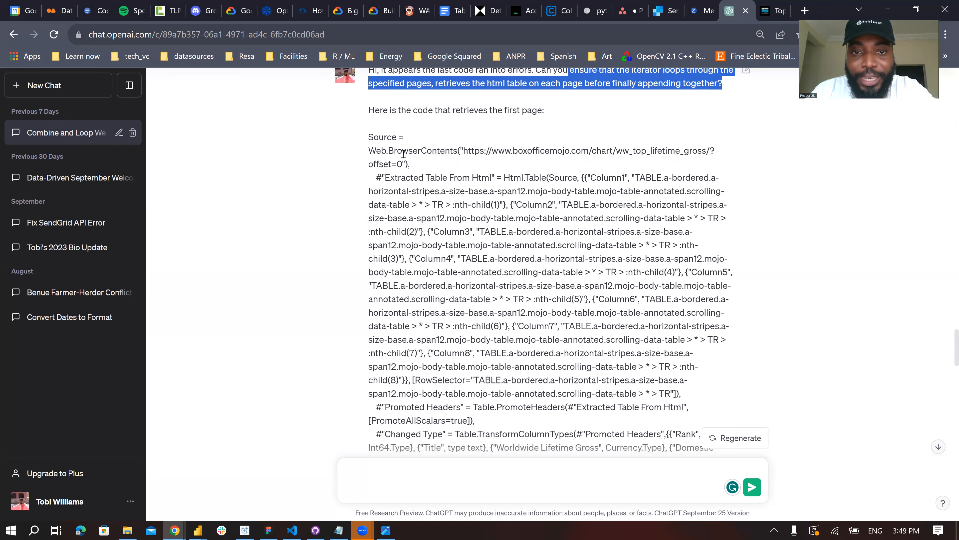
pyautogui.scroll(-4, 472, 253)
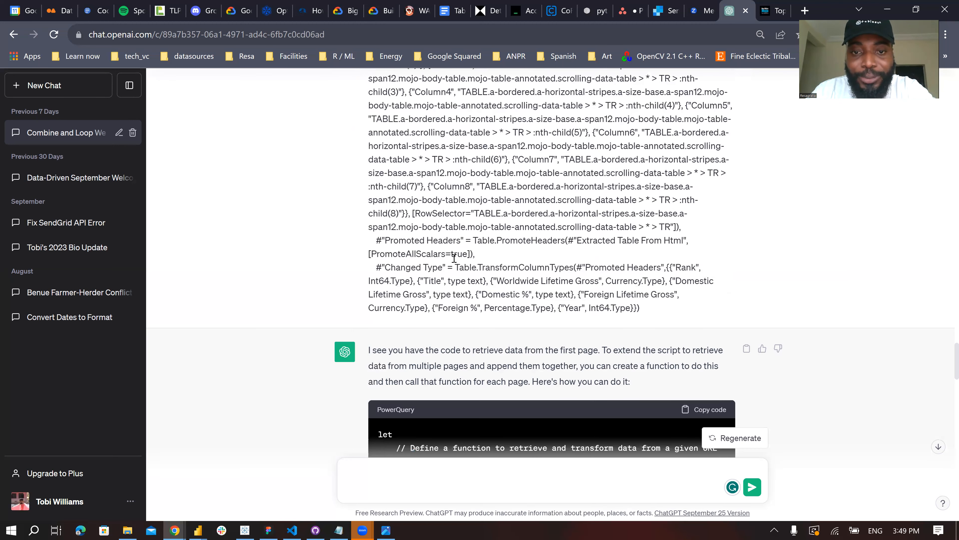
pyautogui.scroll(-2, 457, 252)
pyautogui.scroll(-4, 405, 104)
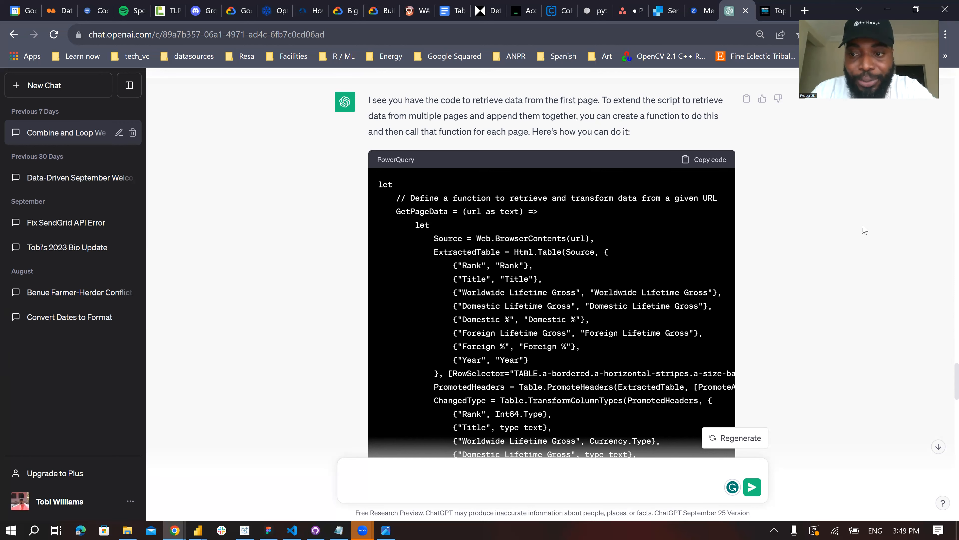
pyautogui.scroll(-4, 865, 229)
pyautogui.scroll(8, 597, 234)
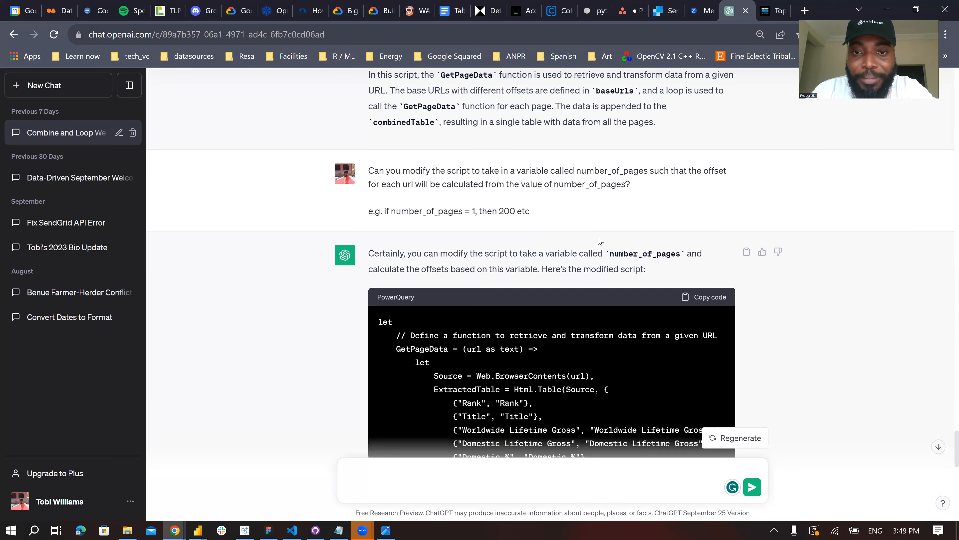
# - Examine the prompt asking for a number_of_pages variable from which each URL's offset is calculated
pyautogui.moveTo(374, 170); pyautogui.dragTo(546, 171)
pyautogui.click(511, 171)
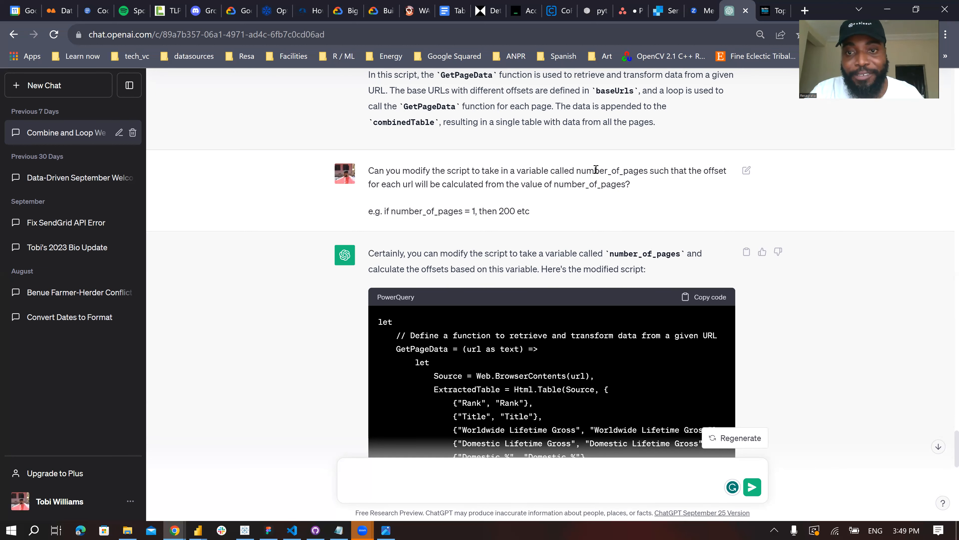
pyautogui.moveTo(621, 171); pyautogui.dragTo(705, 172)
pyautogui.moveTo(392, 187); pyautogui.dragTo(639, 187)
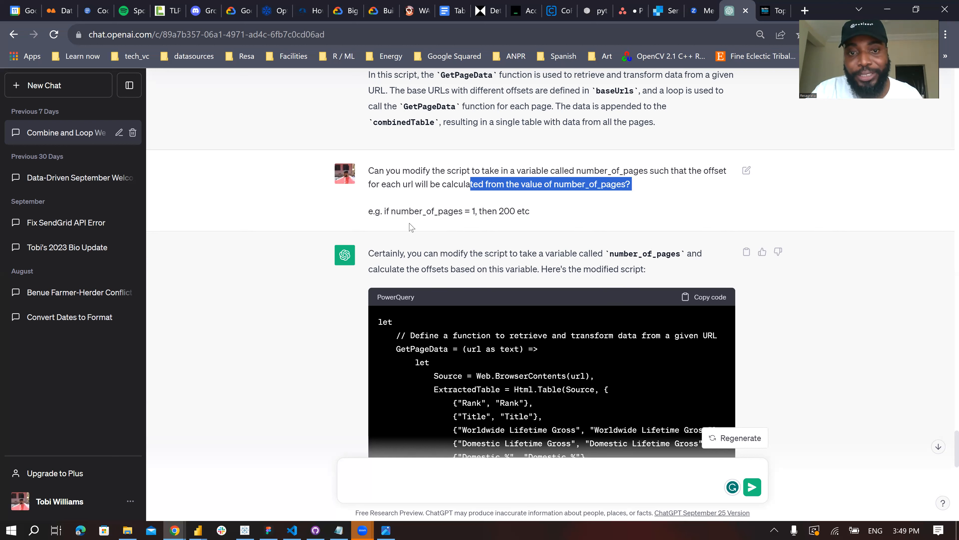
pyautogui.moveTo(369, 214); pyautogui.dragTo(525, 210)
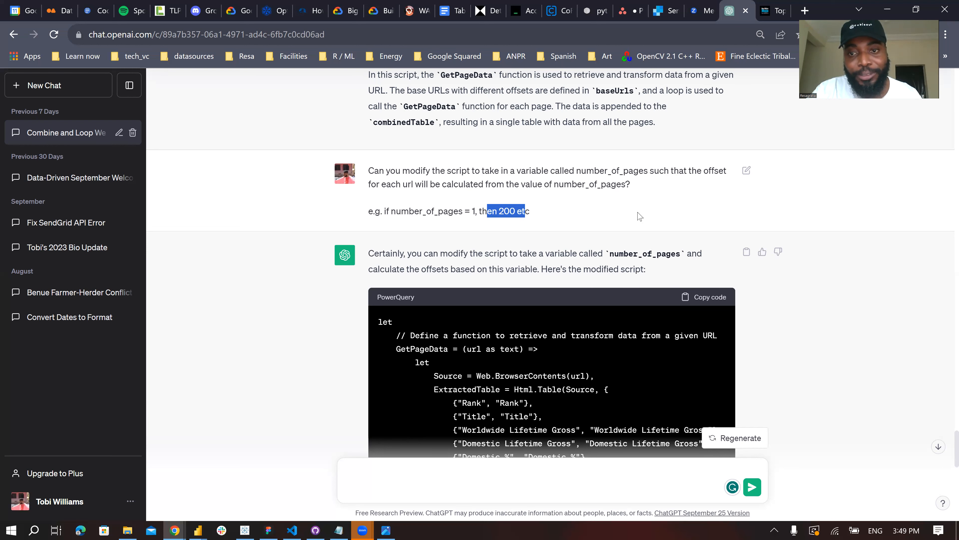
# - Examine the modified script, from the GetPageData function to the number_of_pages setting and the loop that appends the tables
pyautogui.scroll(-20, 856, 237)
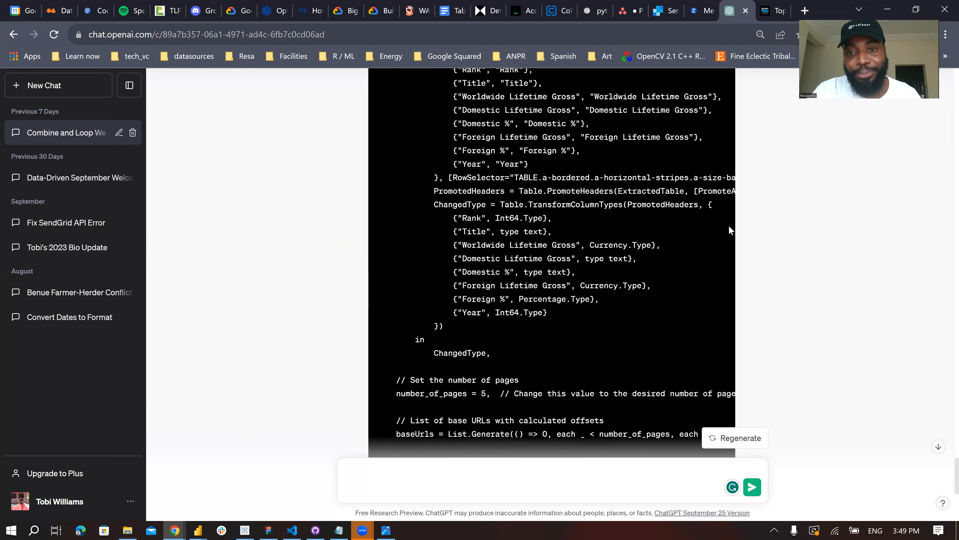
pyautogui.scroll(5, 899, 242)
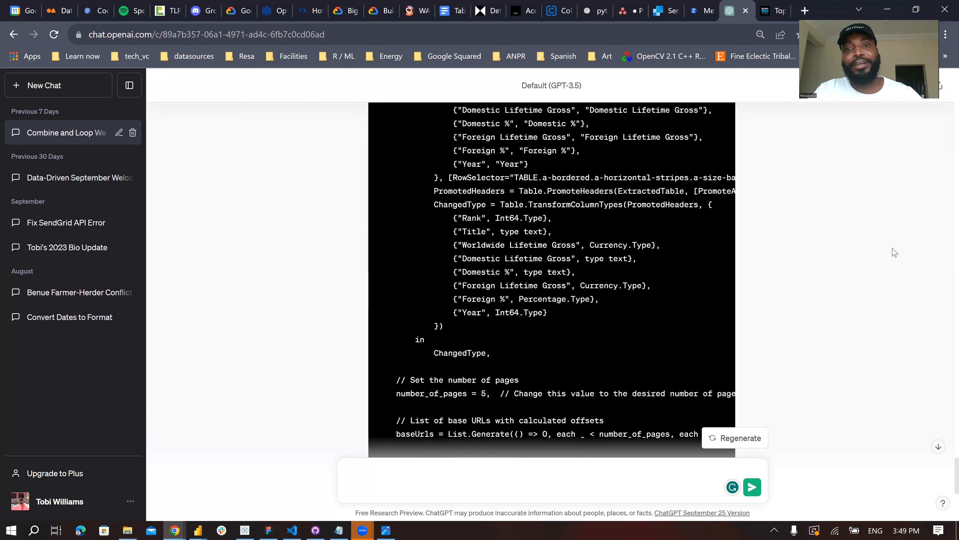
pyautogui.scroll(8, 862, 240)
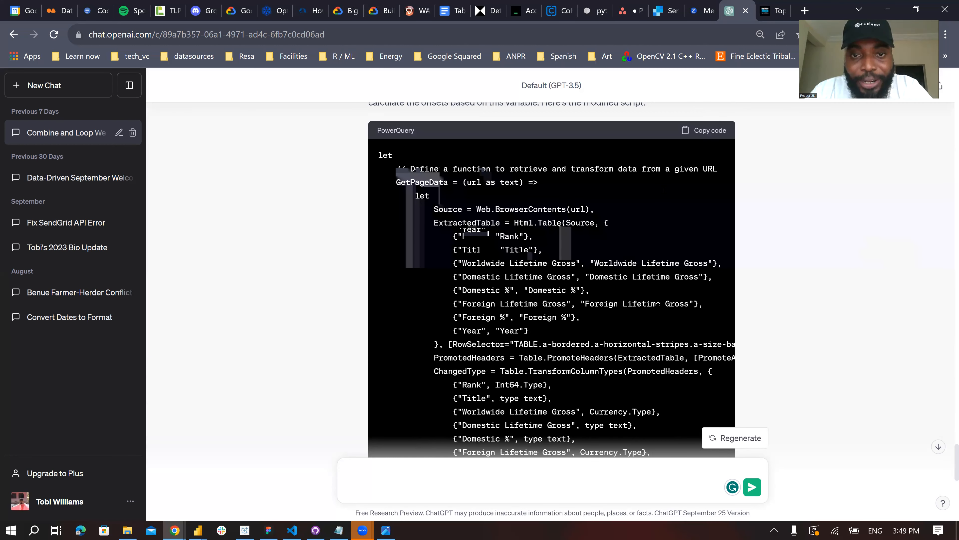
pyautogui.scroll(-4, 487, 159)
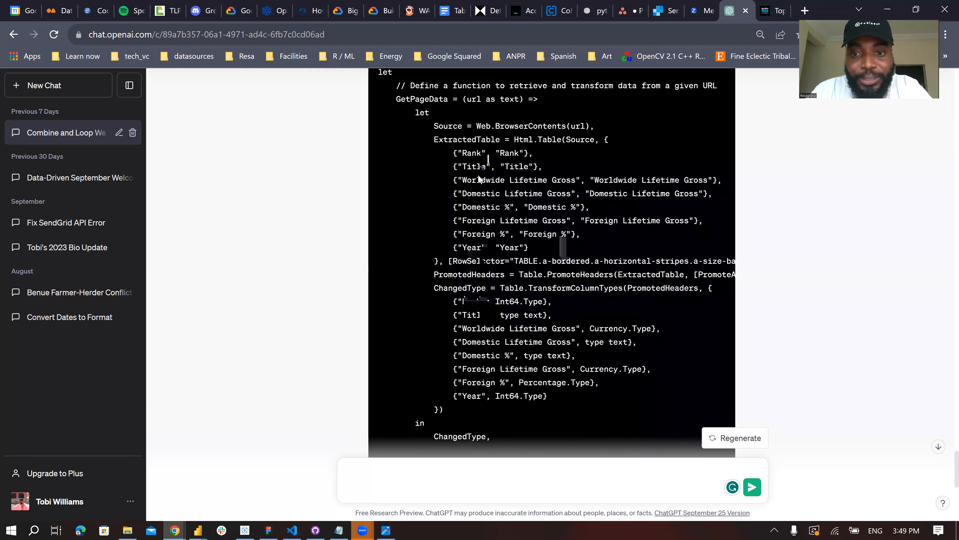
pyautogui.scroll(2, 488, 158)
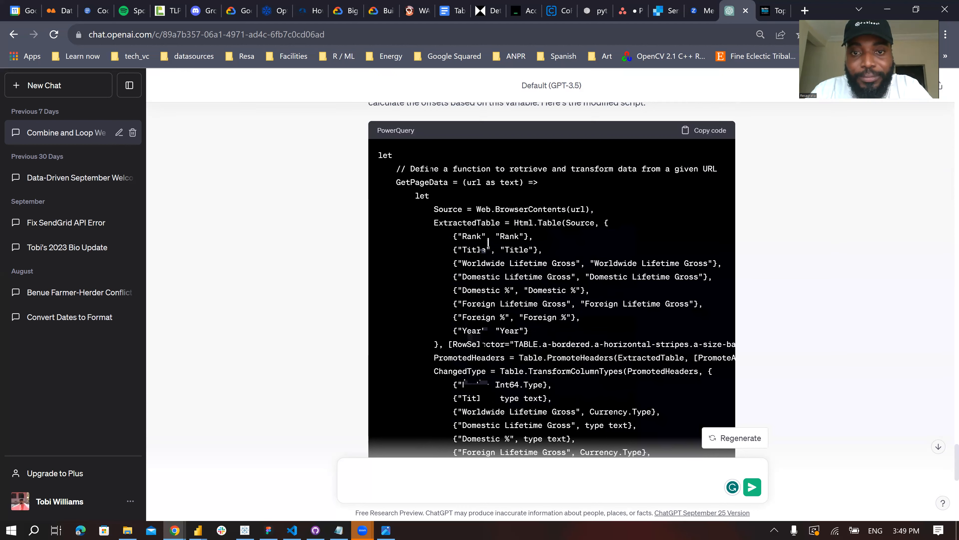
pyautogui.scroll(-15, 488, 241)
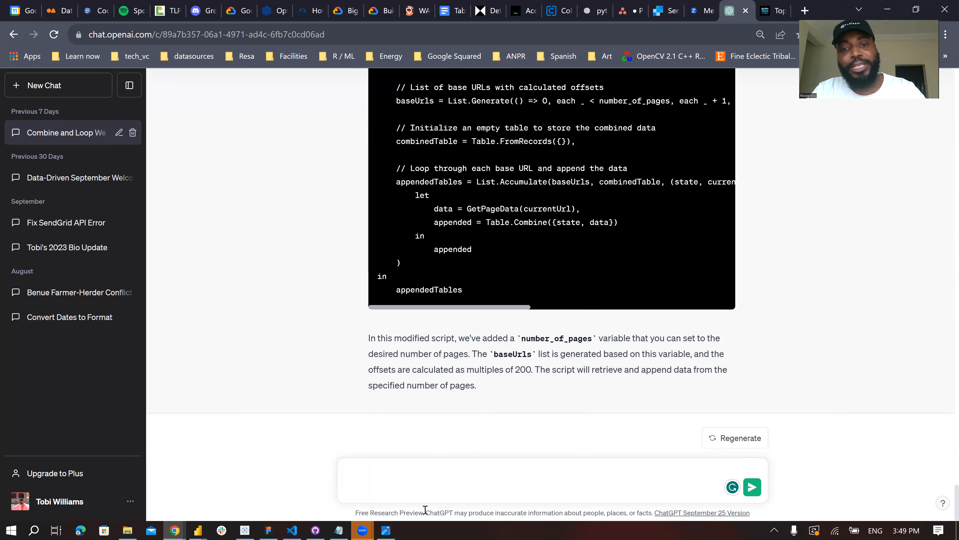
# - Leave the existing conversation and start a new ChatGPT chat
pyautogui.press('BackSpace')
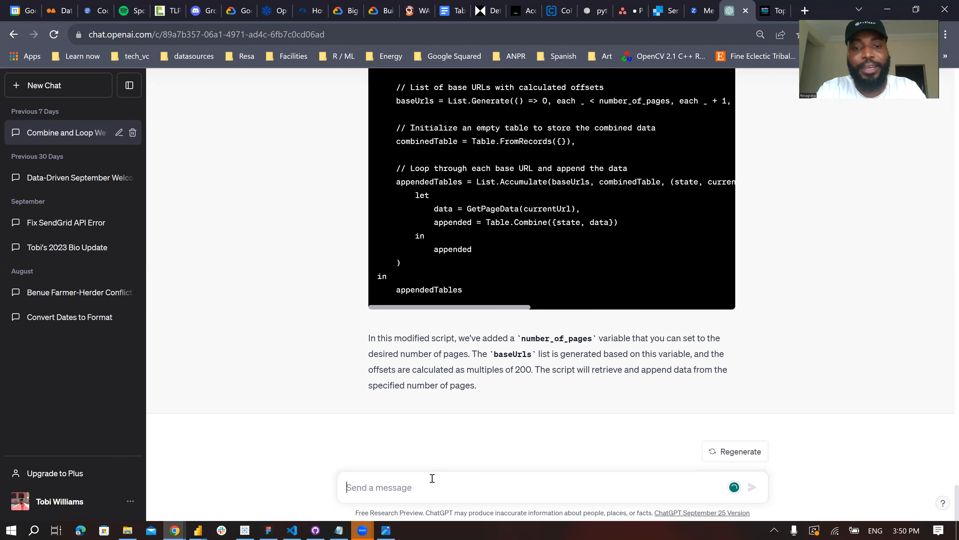
pyautogui.write('Hi')
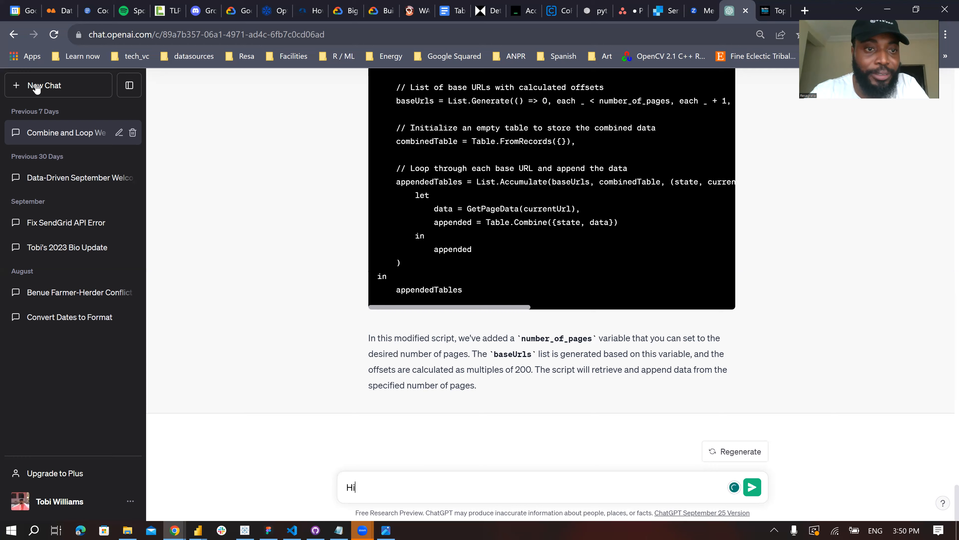
pyautogui.click(87, 91)
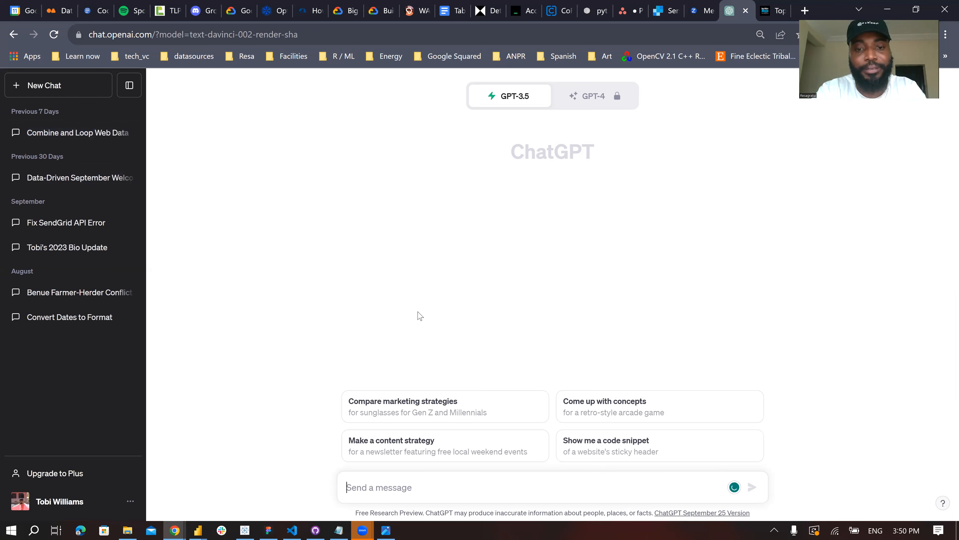
# - Write the message opening "Hi, I want to connect to a web page in PowerQuery/M to retrieve data from the html page"
pyautogui.write('Hi, I want to ')
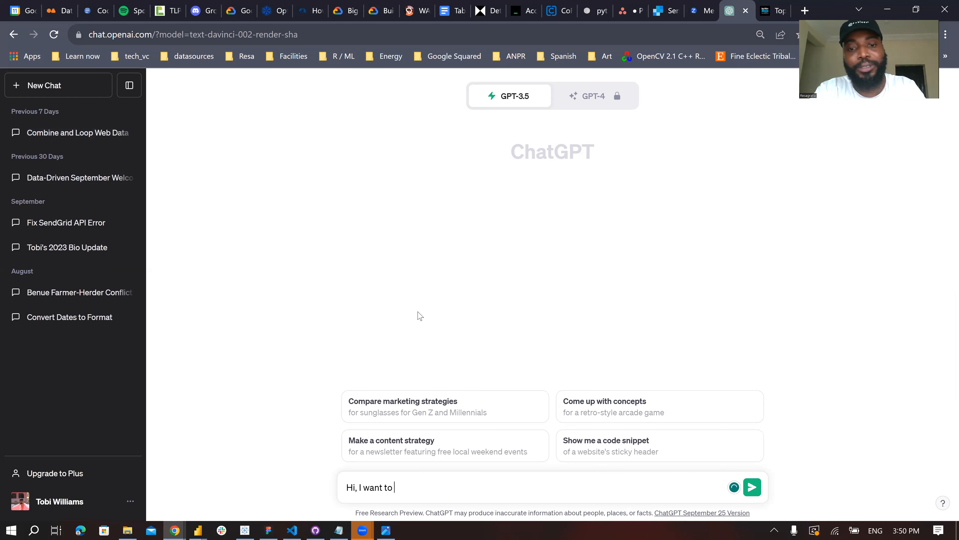
pyautogui.write('connect to a')
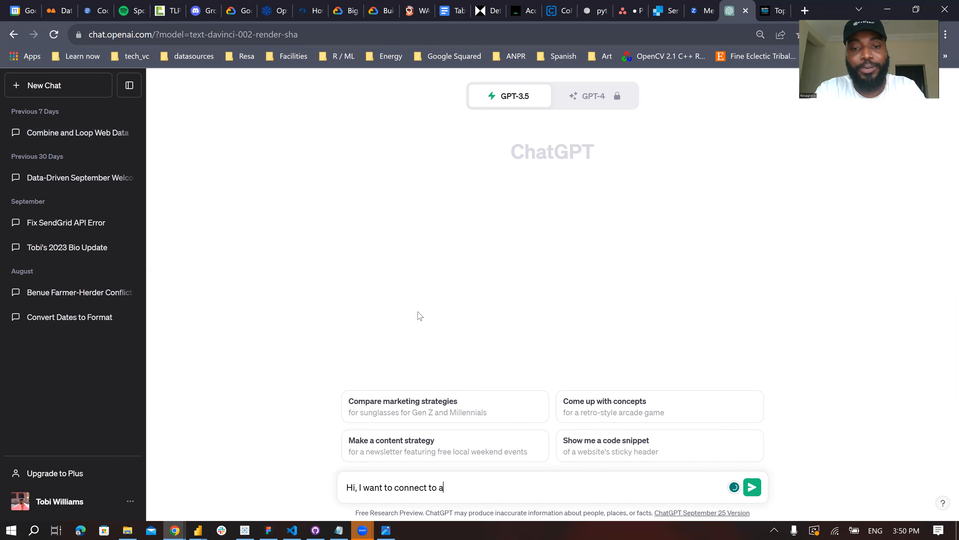
pyautogui.write(' web page in ')
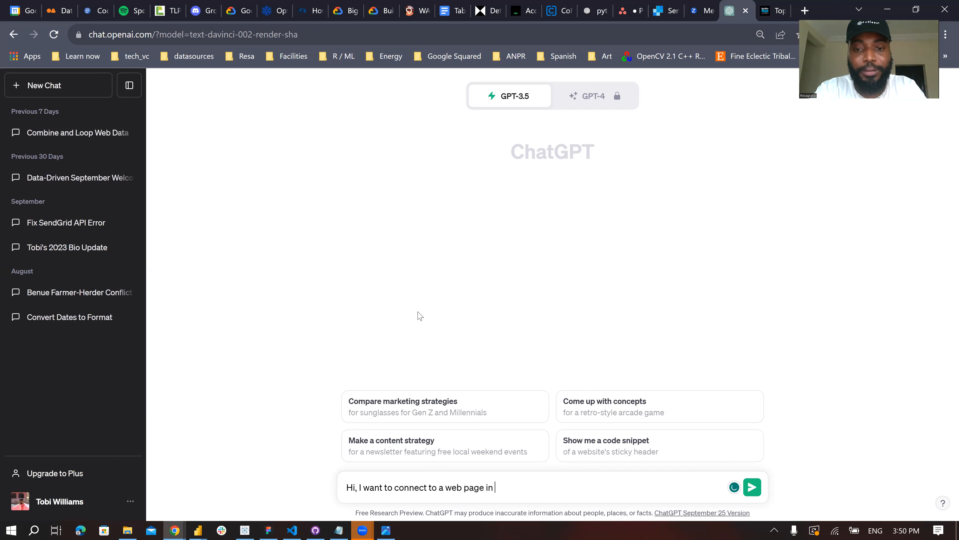
pyautogui.write('PowerQuery ')
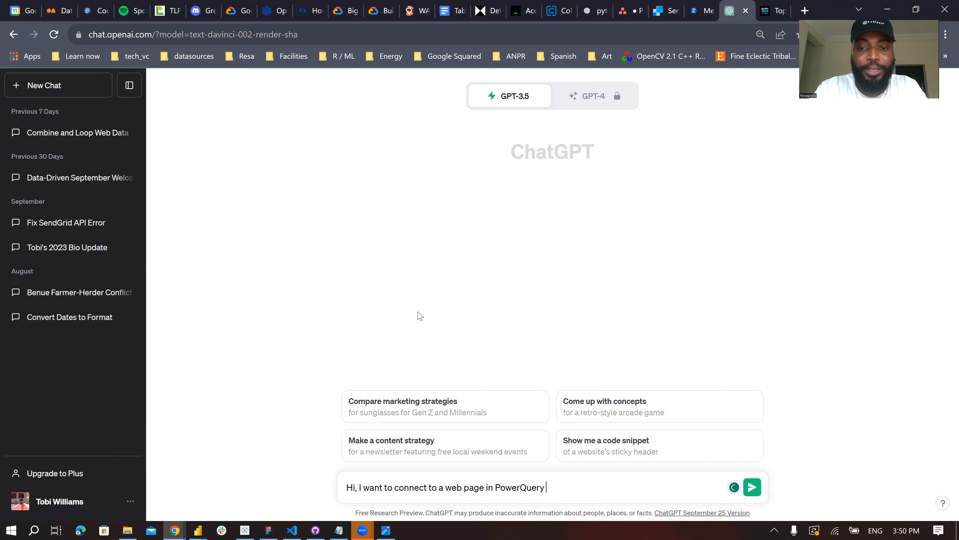
pyautogui.write('/')
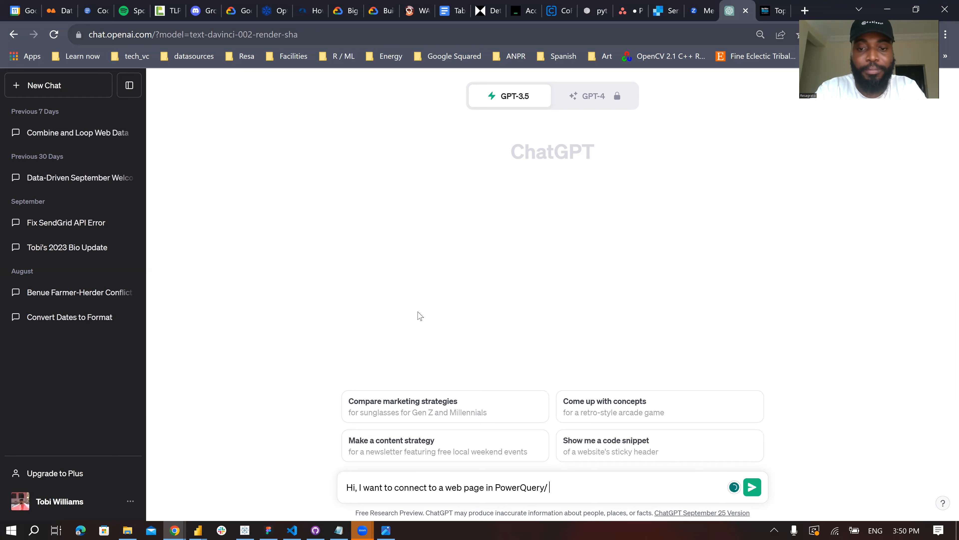
pyautogui.write('M to retrieve a s')
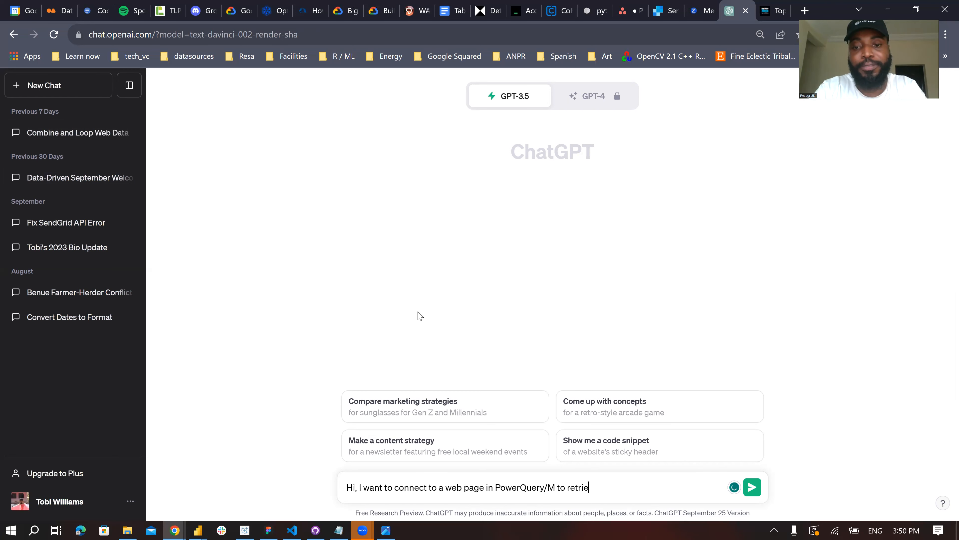
pyautogui.press('BackSpace')
pyautogui.press('BackSpace')
pyautogui.press('BackSpace')
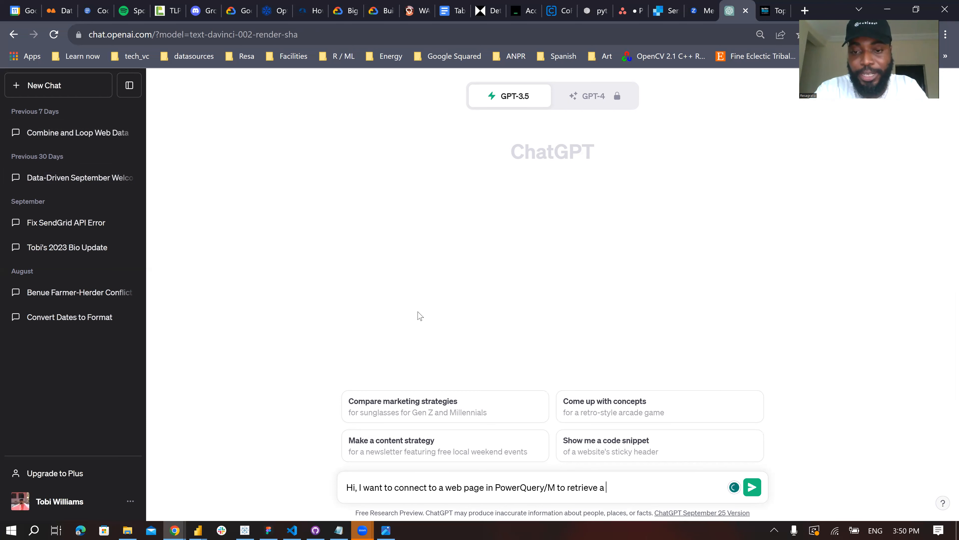
pyautogui.write('data from the h')
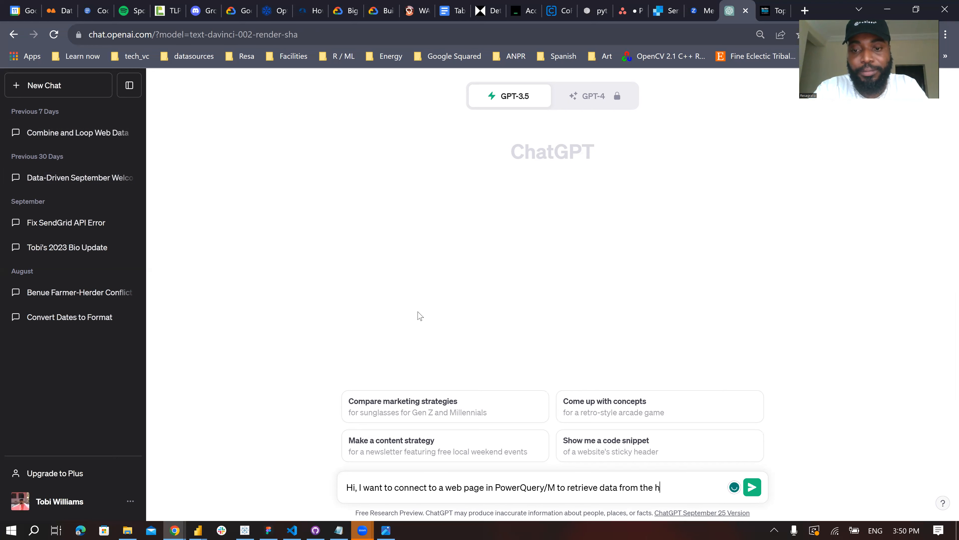
pyautogui.write('tml page.')
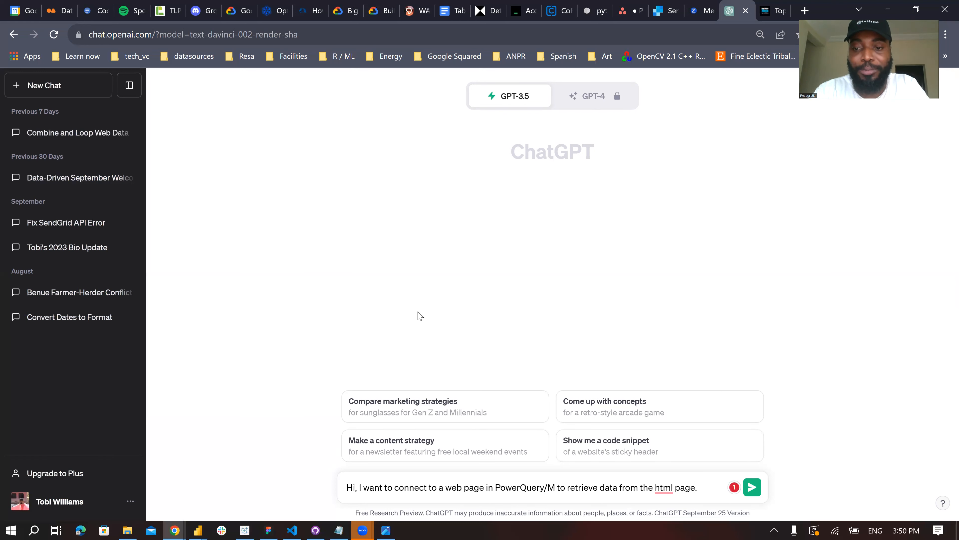
# - Reword the end of the message's first sentence to "from a html table contained within."
pyautogui.hotkey('shift', 'Left')
pyautogui.hotkey('shift', 'Left')
pyautogui.hotkey('shift', 'Left')
pyautogui.hotkey('shift', 'Left')
pyautogui.write('tables')
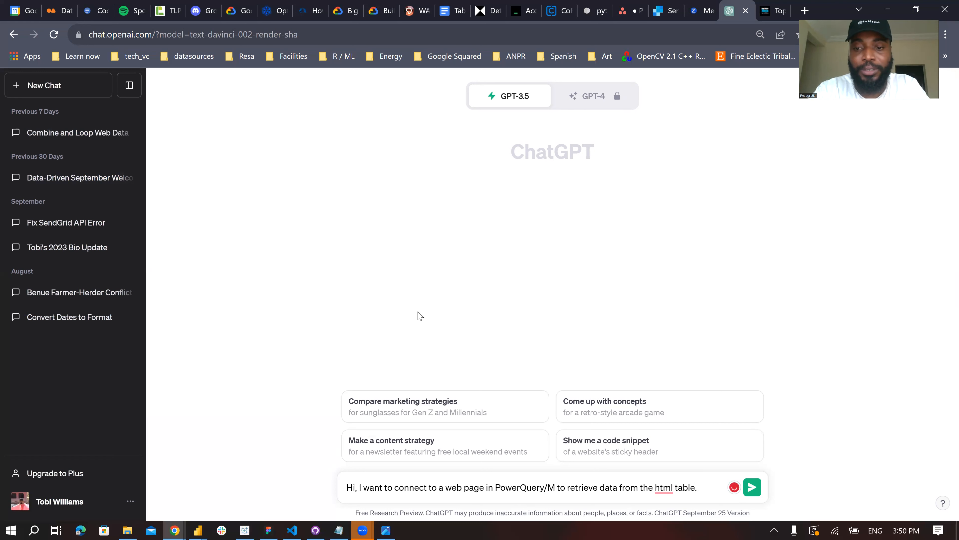
pyautogui.press('BackSpace')
pyautogui.press('Left')
pyautogui.press('Left')
pyautogui.press('Left')
pyautogui.press('Left')
pyautogui.press('Left')
pyautogui.press('Left')
pyautogui.press('Left')
pyautogui.press('Left')
pyautogui.press('Left')
pyautogui.press('Left')
pyautogui.press('Left')
pyautogui.hotkey('shift', 'Left')
pyautogui.hotkey('shift', 'Left')
pyautogui.hotkey('shift', 'Left')
pyautogui.hotkey('shift', 'Left')
pyautogui.write('a')
pyautogui.press('Right')
pyautogui.press('Right')
pyautogui.press('Right')
pyautogui.press('Right')
pyautogui.press('Right')
pyautogui.write('contai')
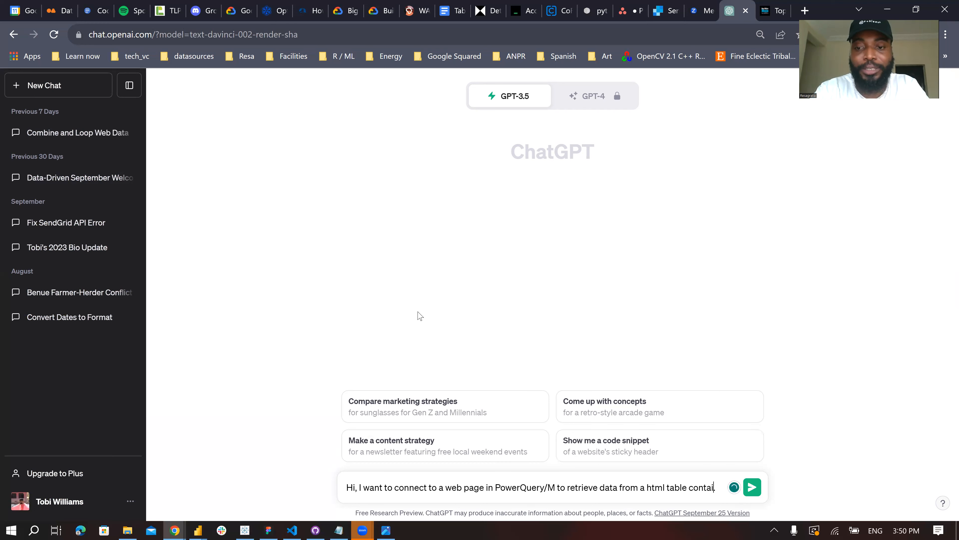
pyautogui.write('ned within. The ')
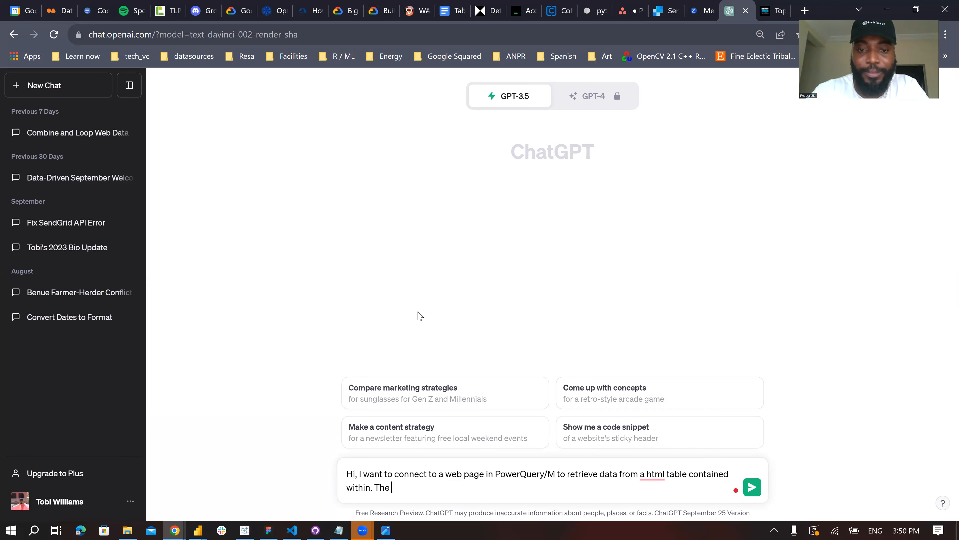
pyautogui.write('bas')
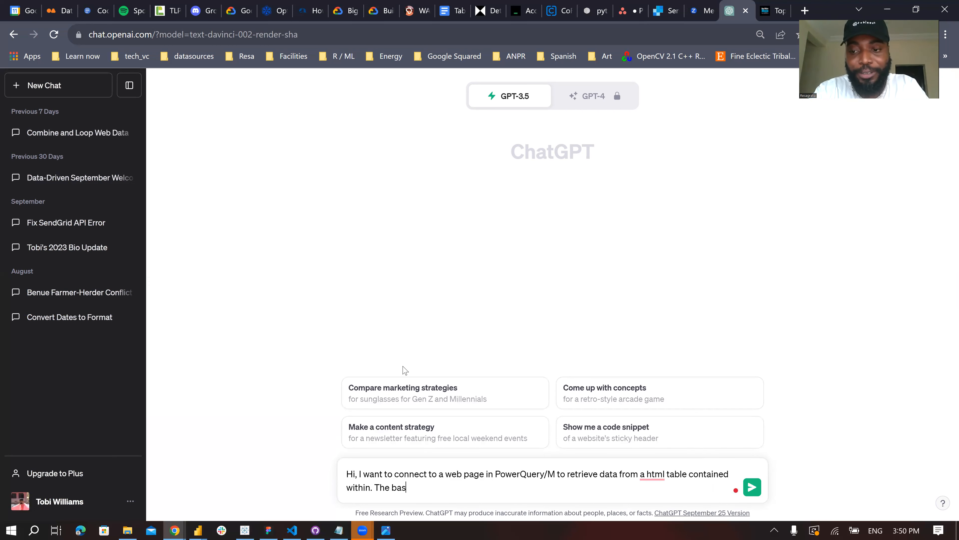
pyautogui.write('e url is this')
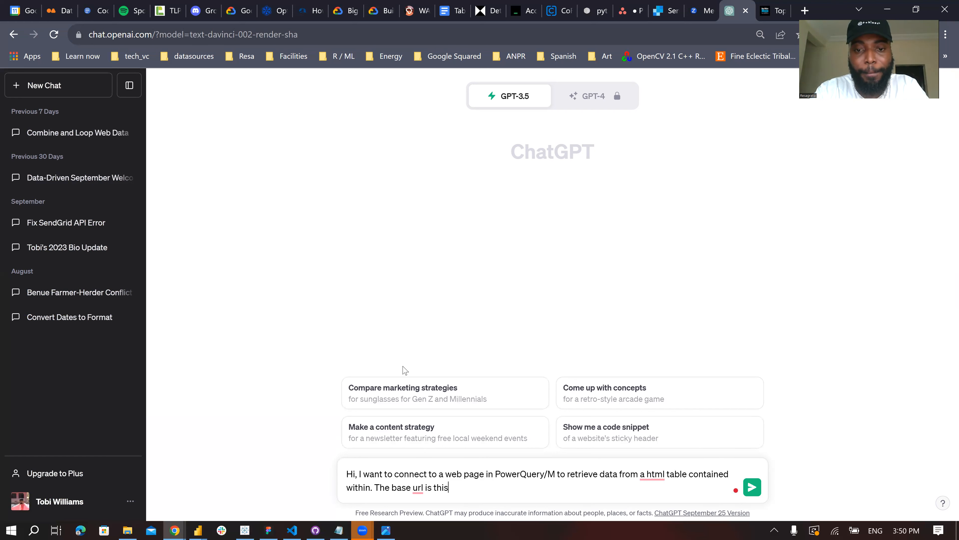
pyautogui.press('BackSpace')
pyautogui.press('BackSpace')
pyautogui.press('BackSpace')
pyautogui.press('BackSpace')
pyautogui.press('BackSpace')
pyautogui.press('BackSpace')
pyautogui.press('BackSpace')
pyautogui.press('BackSpace')
pyautogui.press('BackSpace')
pyautogui.press('BackSpace')
pyautogui.press('BackSpace')
pyautogui.press('BackSpace')
pyautogui.press('BackSpace')
pyautogui.press('BackSpace')
pyautogui.press('BackSpace')
pyautogui.press('BackSpace')
pyautogui.press('BackSpace')
pyautogui.press('BackSpace')
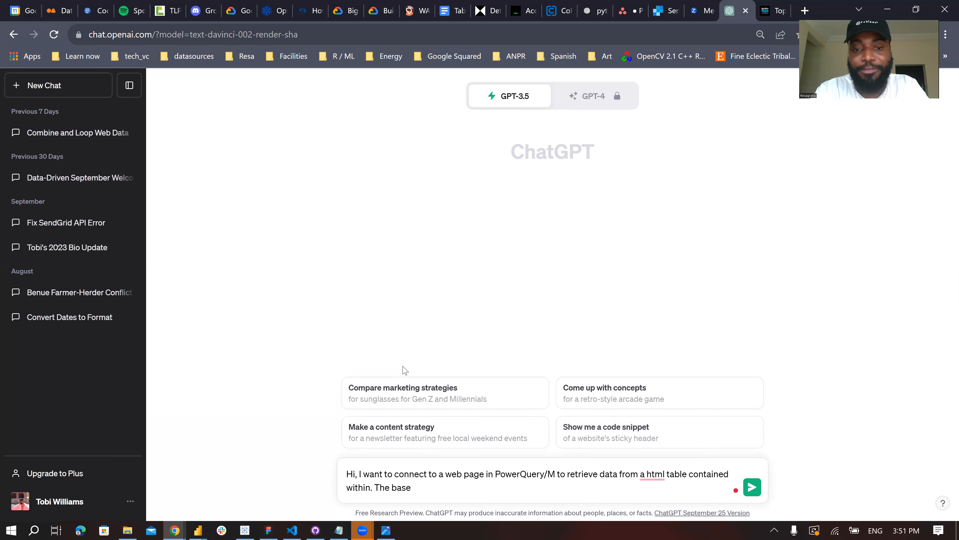
# - Add "I have written this code so far:" to the message and paste the copied M code for the offset=0 page below it
pyautogui.write('have written this code so far:')
pyautogui.hotkey('shift', 'Return')
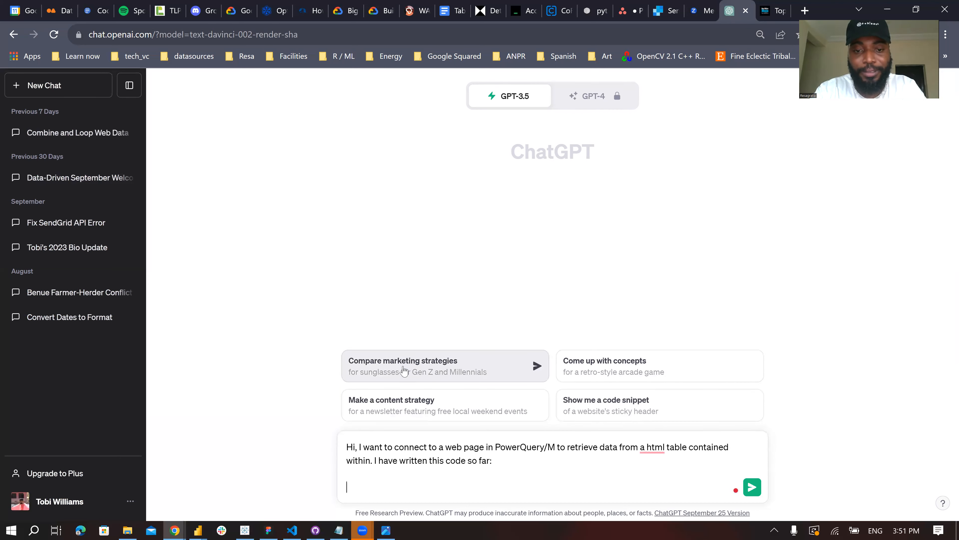
pyautogui.hotkey('ctrl', 'v')
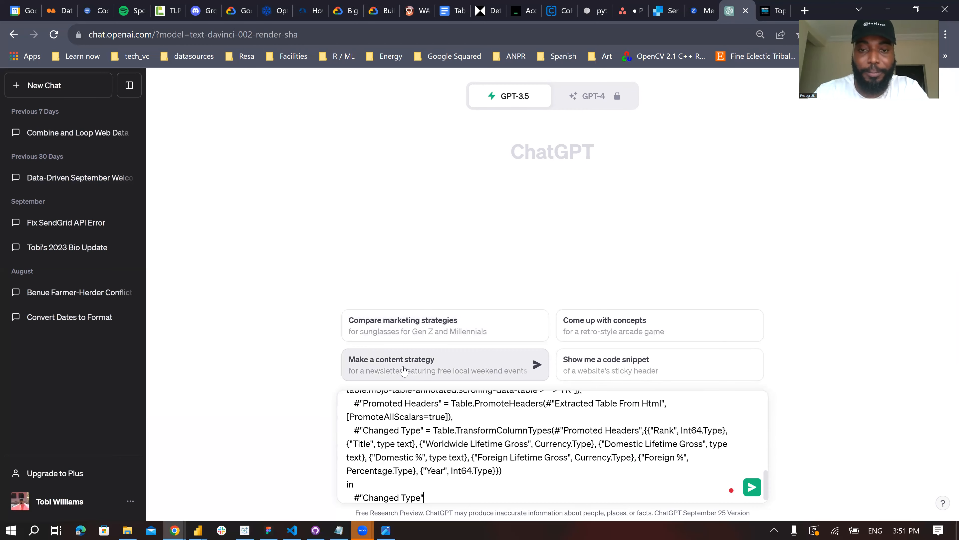
pyautogui.scroll(8, 424, 454)
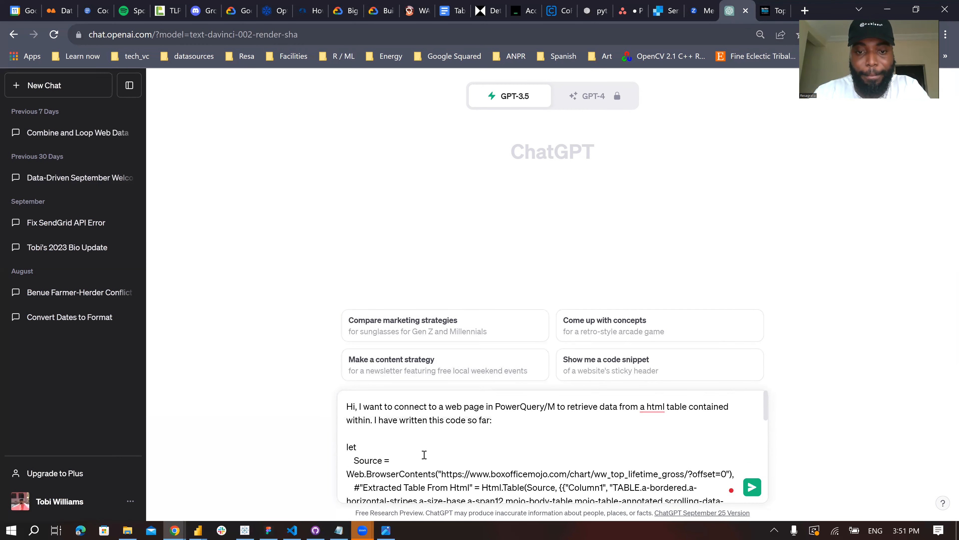
pyautogui.scroll(-5, 427, 457)
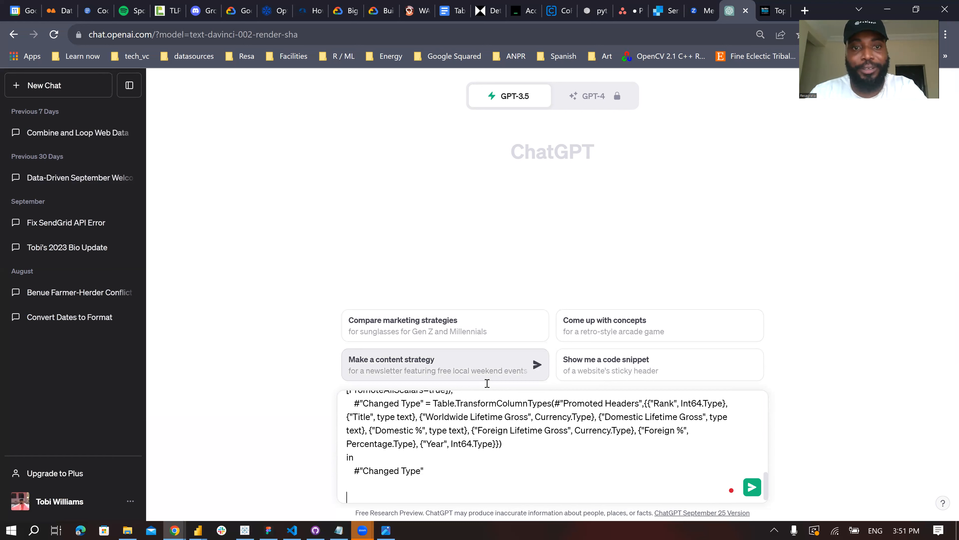
pyautogui.write('The base url')
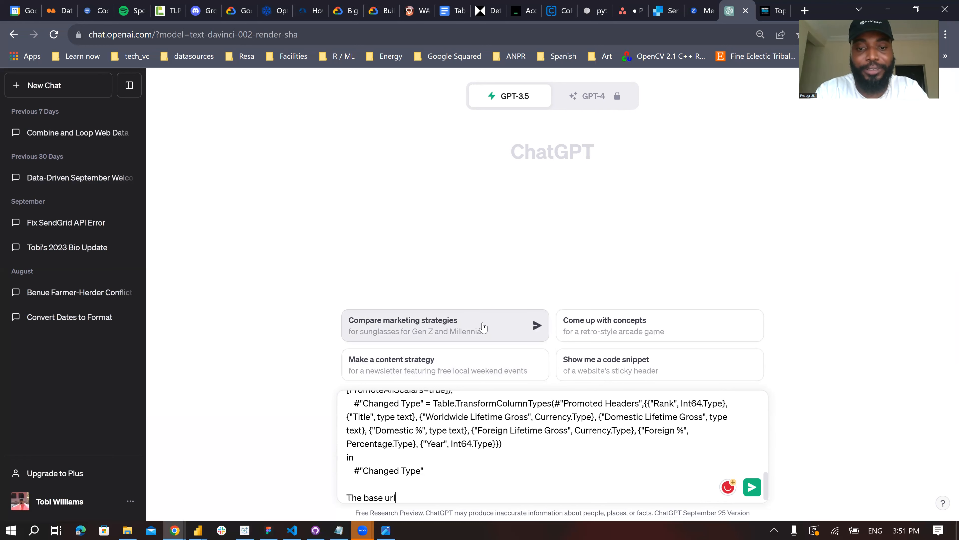
pyautogui.write(' is this:')
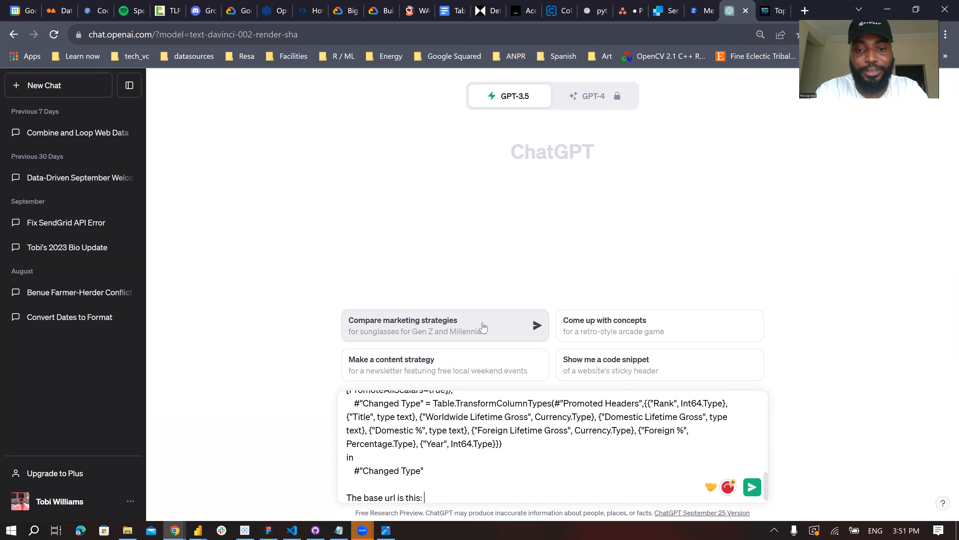
pyautogui.write('https://www.boxofficemojo.com/chart/ww_top_lifetime_gross/?offset=0')
pyautogui.hotkey('shift', 'Return')
pyautogui.hotkey('shift', 'Return')
# - Add the question "Can you write a script to iterate through the pages by taking in a parameter called number_of_pages?" to the message
pyautogui.write('Ca')
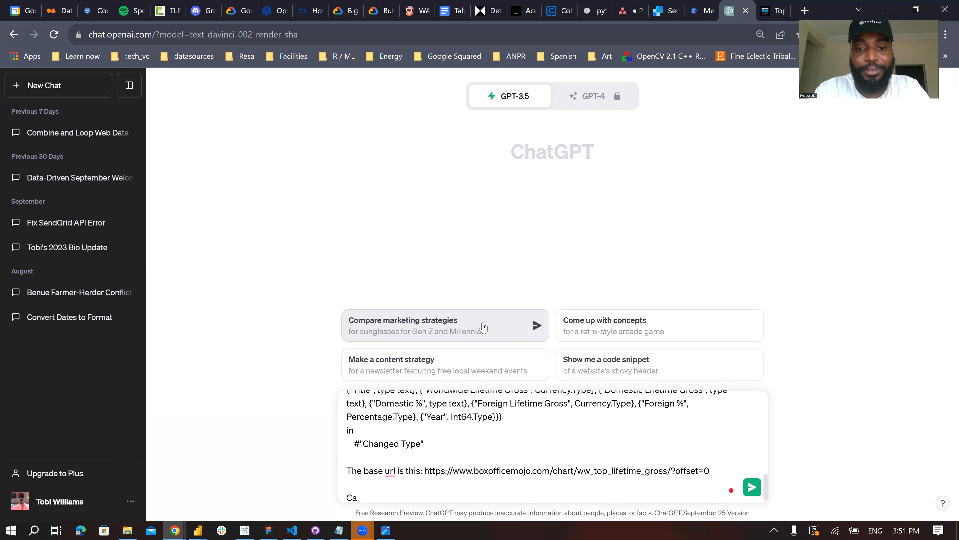
pyautogui.write('n you write a')
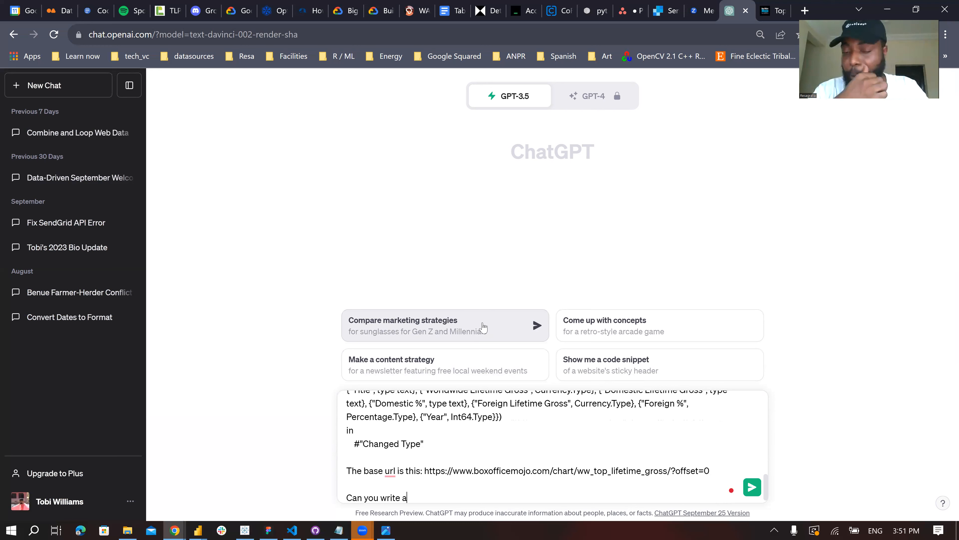
pyautogui.write(' scrip')
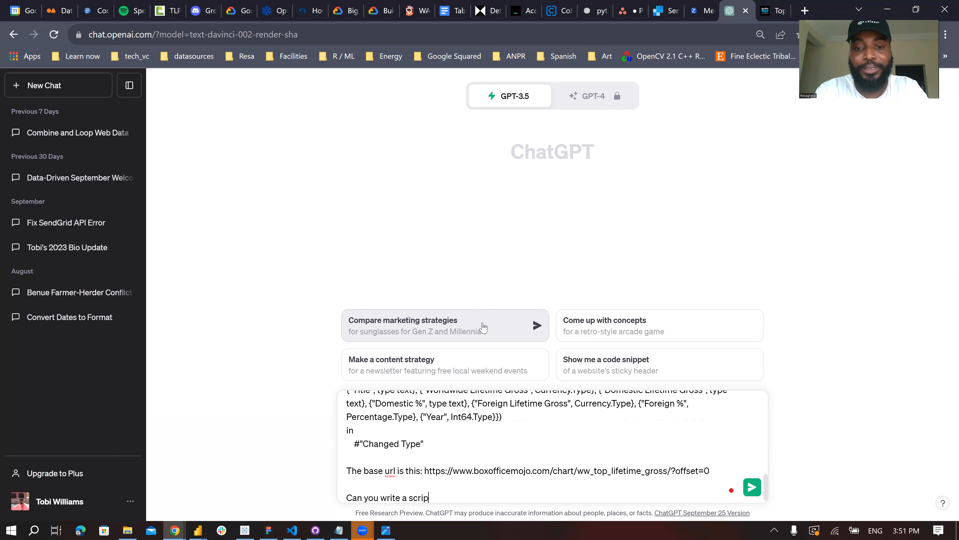
pyautogui.write('t to tite')
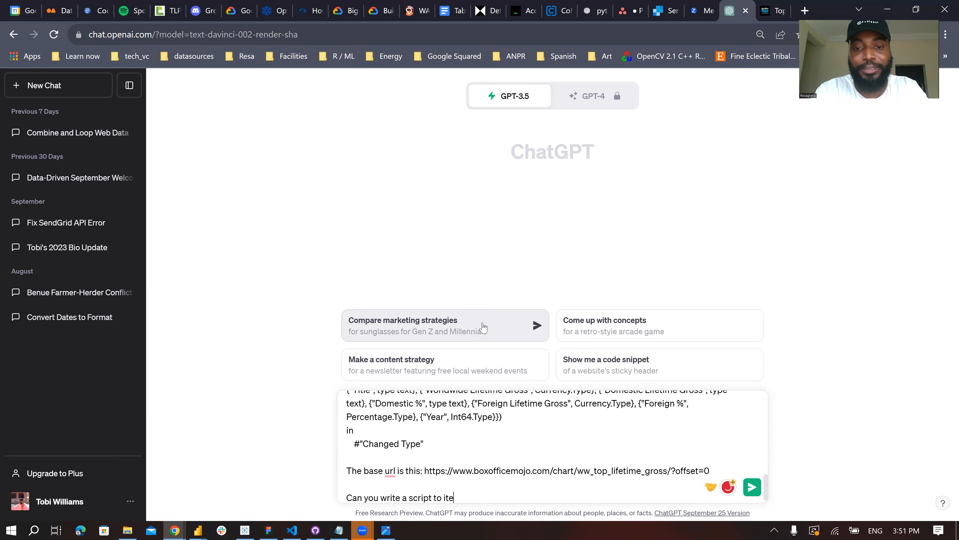
pyautogui.write('rate through the')
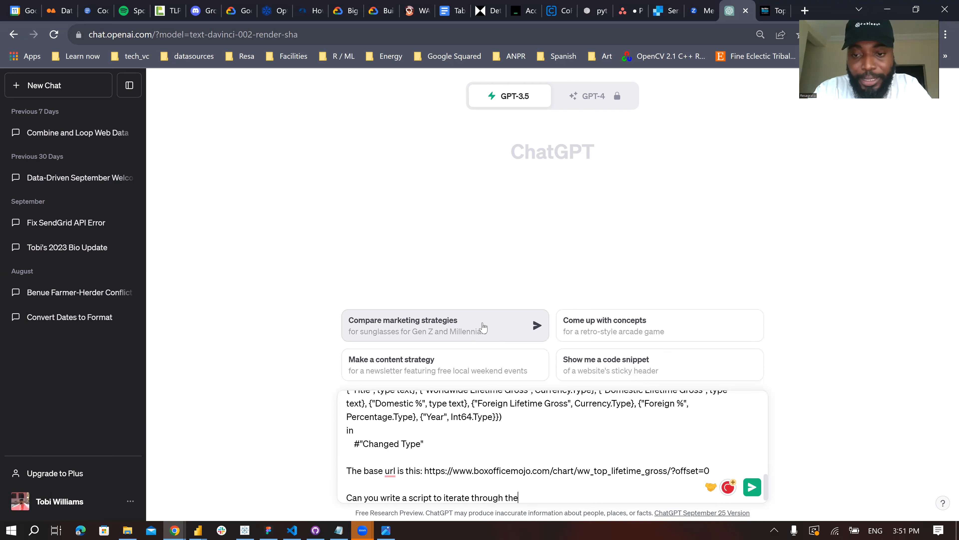
pyautogui.write(' pa')
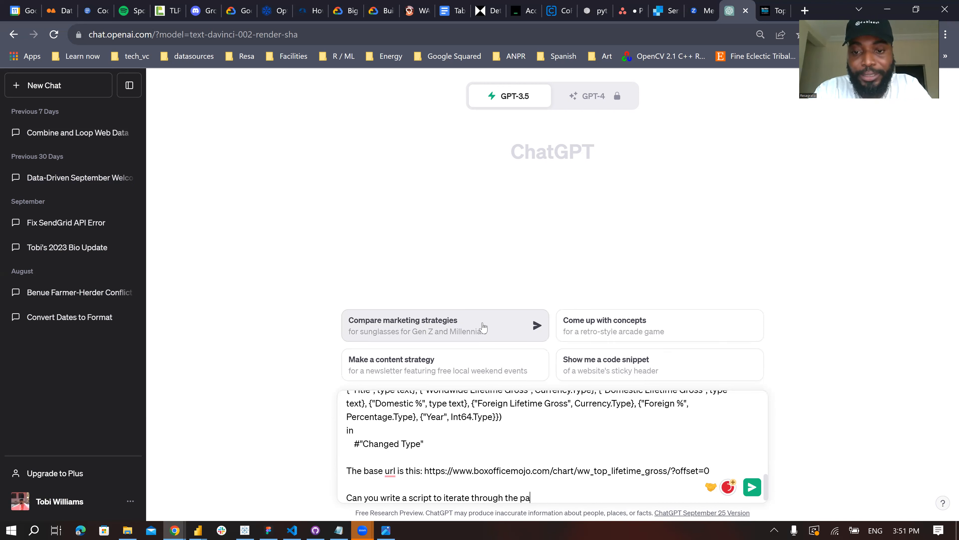
pyautogui.write('ges by ')
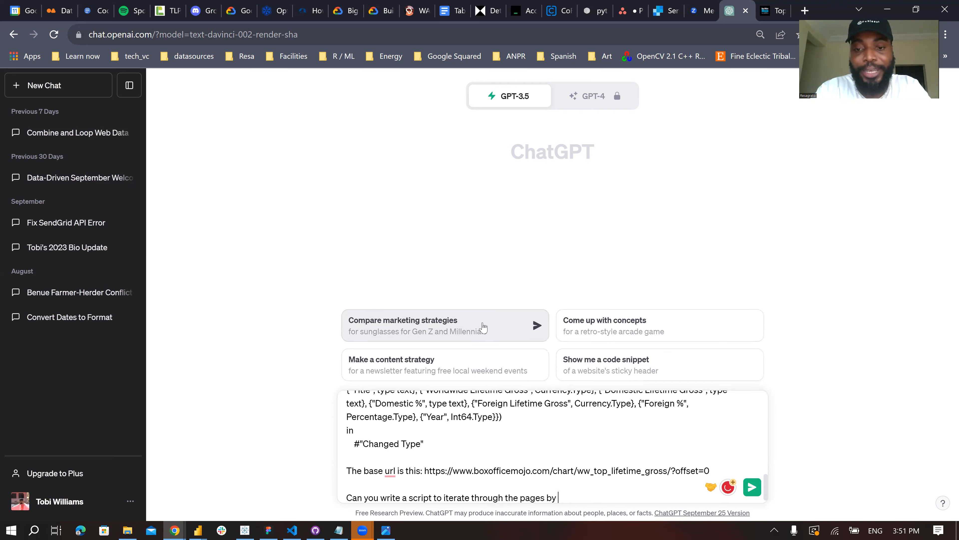
pyautogui.write('taking in a para')
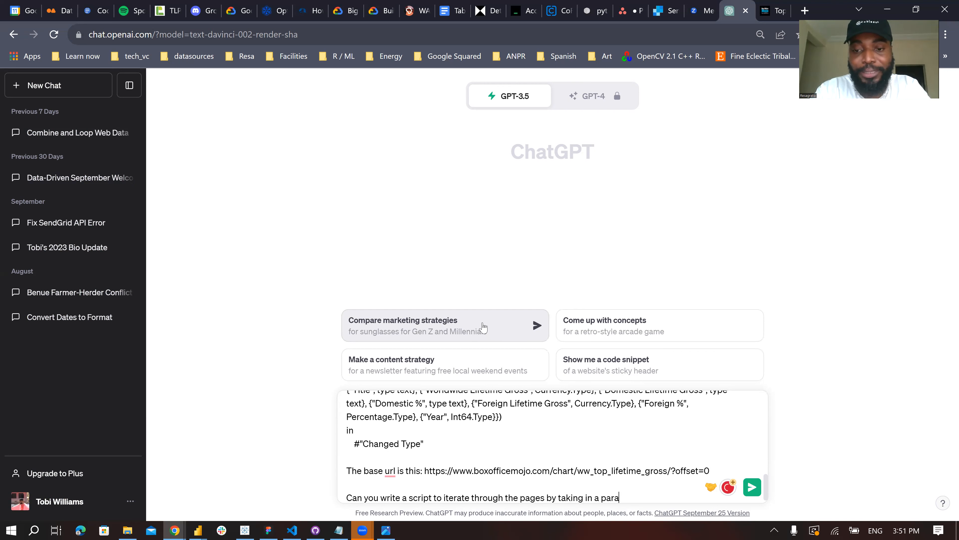
pyautogui.write('meter called n')
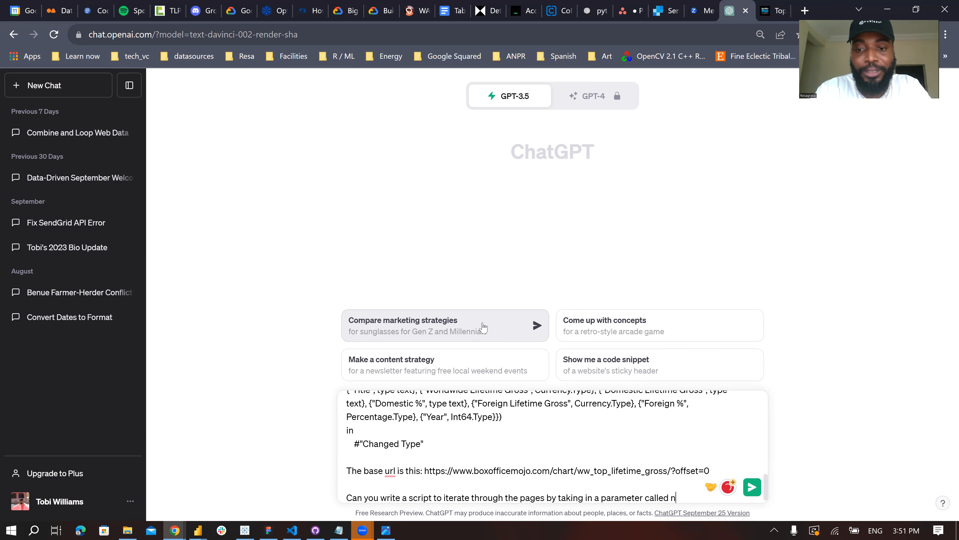
pyautogui.write('umber_of_pages that g')
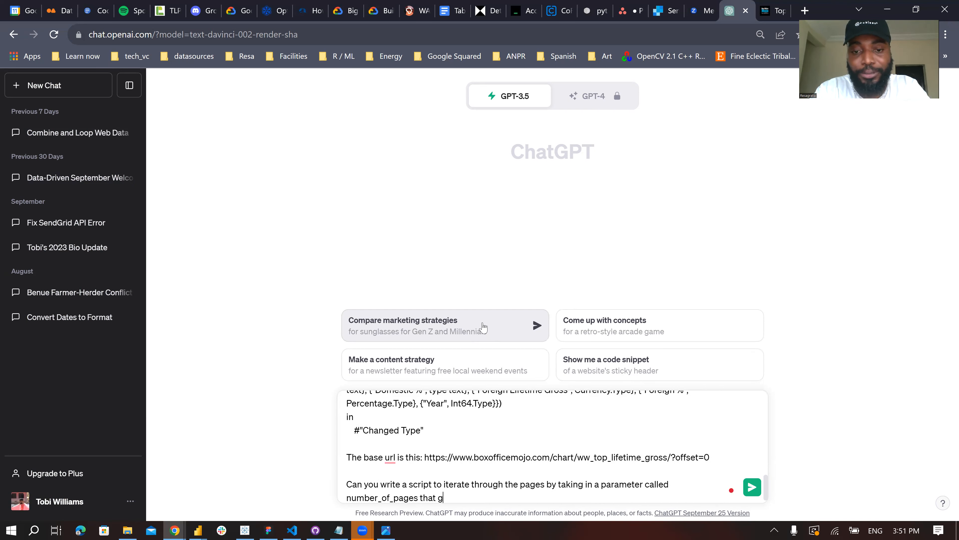
pyautogui.press('BackSpace')
pyautogui.press('BackSpace')
pyautogui.press('BackSpace')
pyautogui.press('BackSpace')
pyautogui.press('BackSpace')
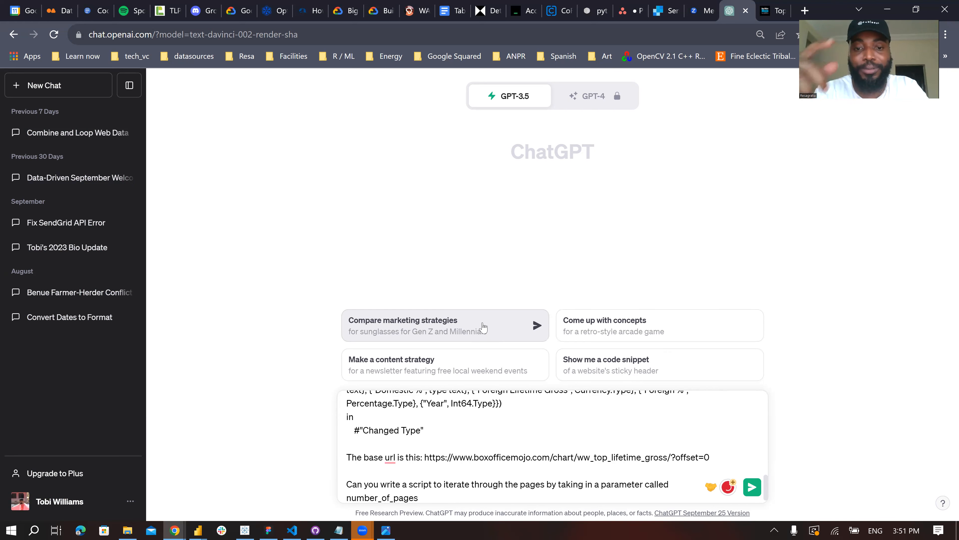
pyautogui.write('?')
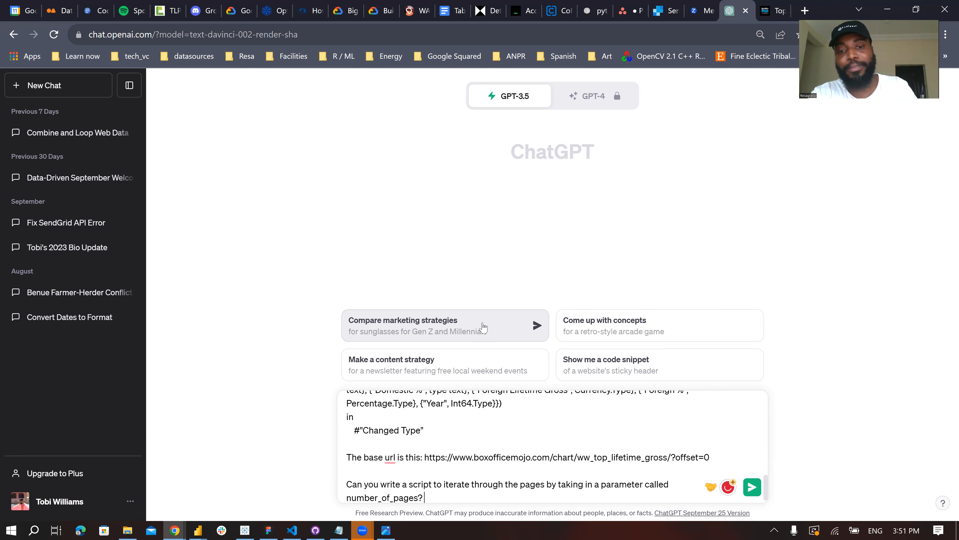
pyautogui.write(' The n')
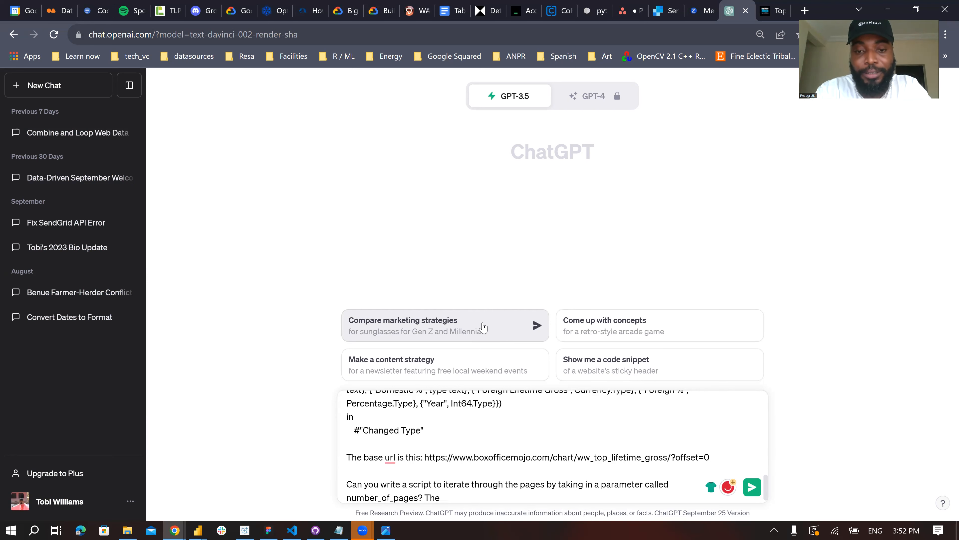
# - Continue the message with "number_of_pages will range from 0 to 5" right after the question
pyautogui.press('BackSpace')
pyautogui.press('BackSpace')
pyautogui.press('BackSpace')
pyautogui.write('number_')
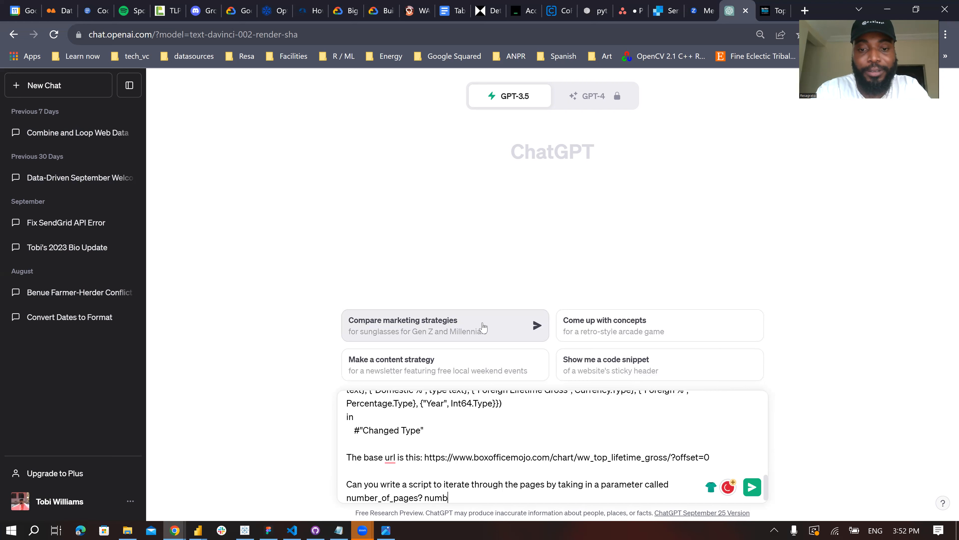
pyautogui.write('of_pages ')
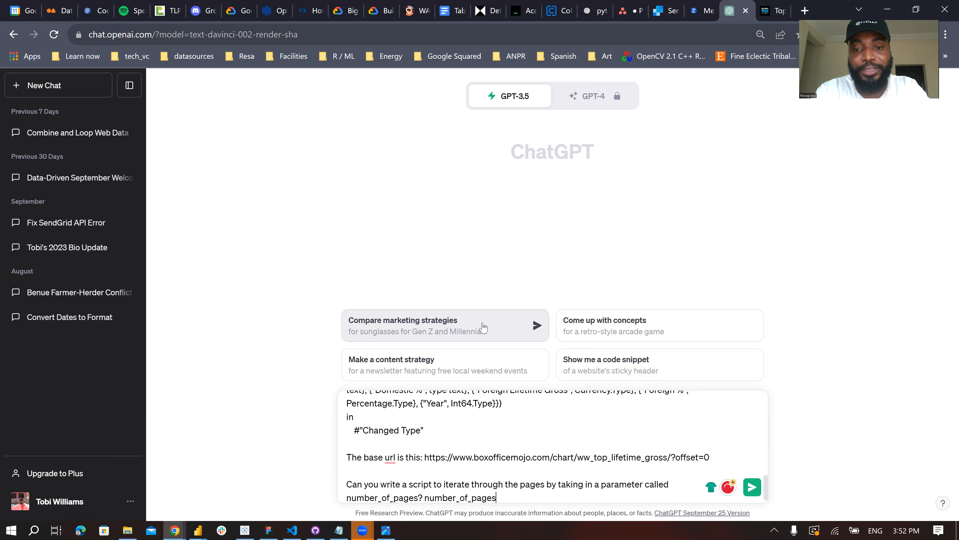
pyautogui.write('will ')
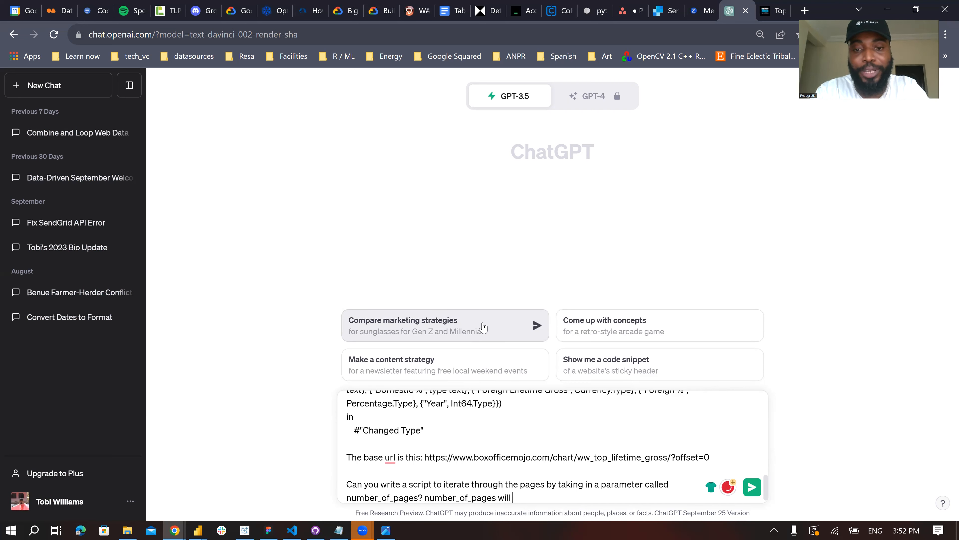
pyautogui.write('range from 0 ')
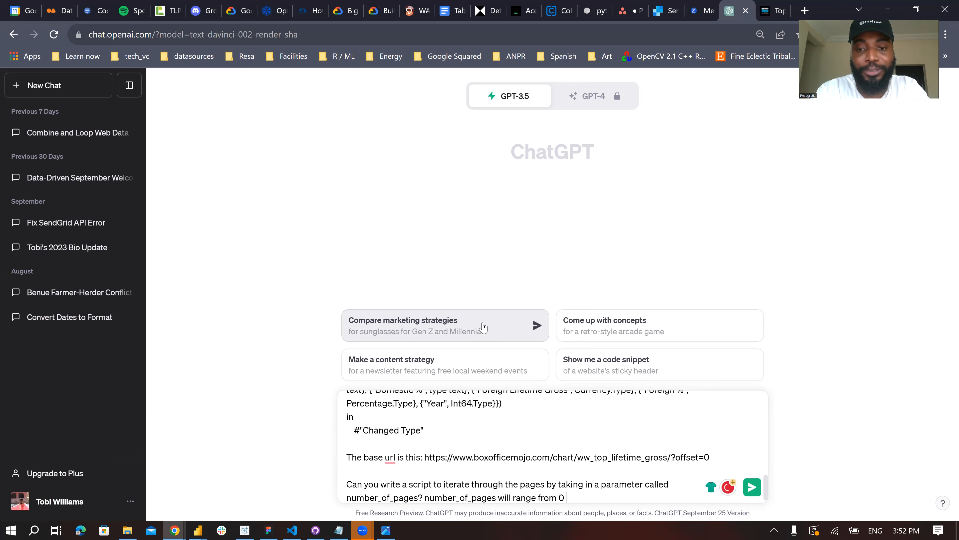
pyautogui.write('to 5')
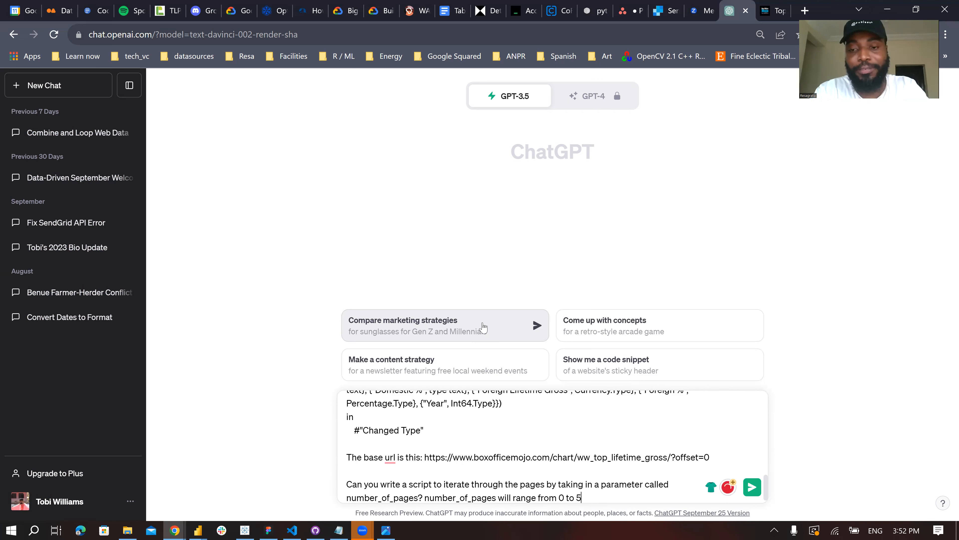
pyautogui.write(' such that t')
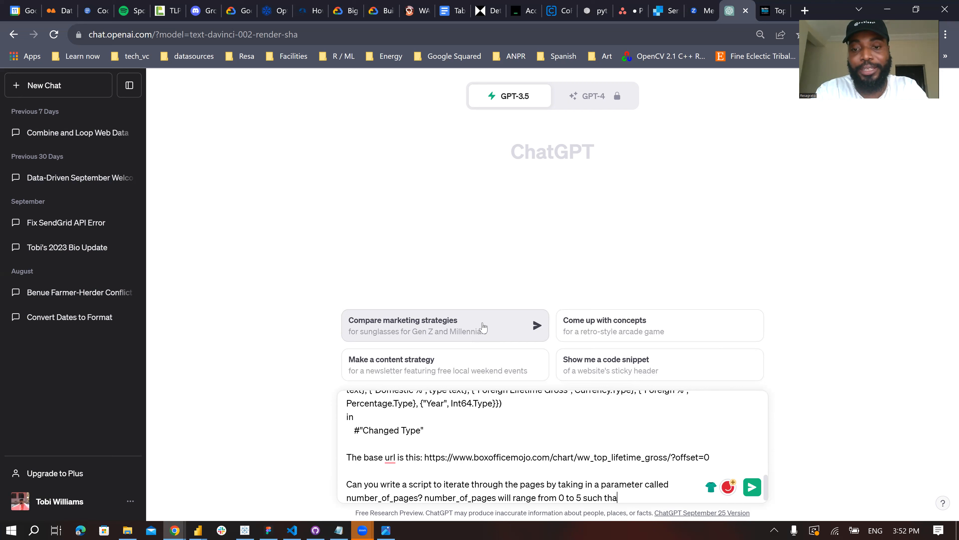
# - Complete the number_of_pages sentence with "and will be used to generate the offsets for the base url."
pyautogui.press('BackSpace')
pyautogui.press('BackSpace')
pyautogui.press('BackSpace')
pyautogui.press('BackSpace')
pyautogui.press('BackSpace')
pyautogui.press('BackSpace')
pyautogui.press('BackSpace')
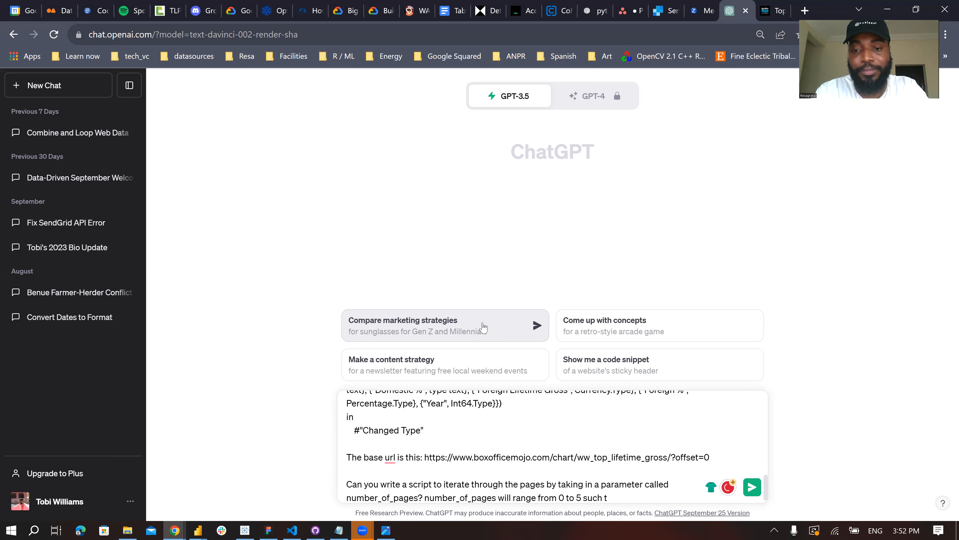
pyautogui.write('an')
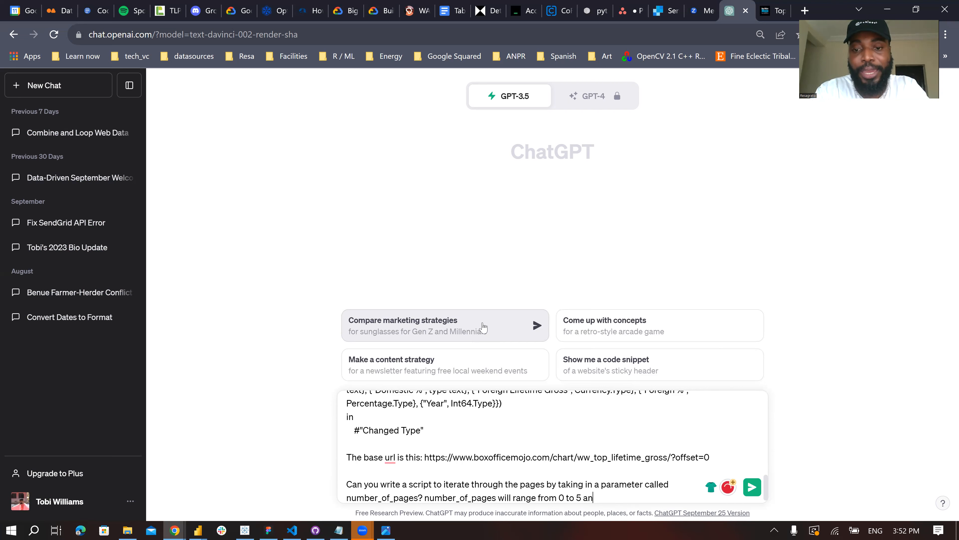
pyautogui.write('d will be used ')
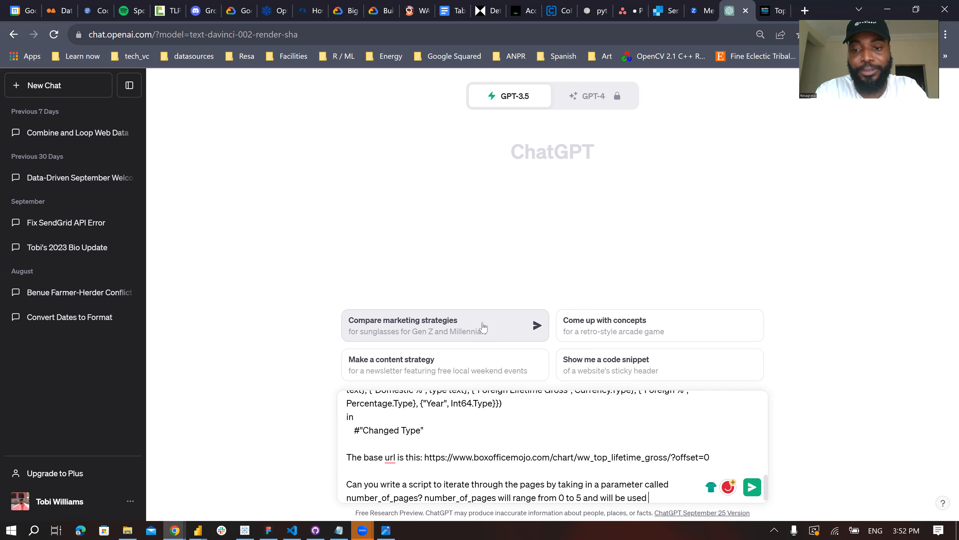
pyautogui.write('to generate the ')
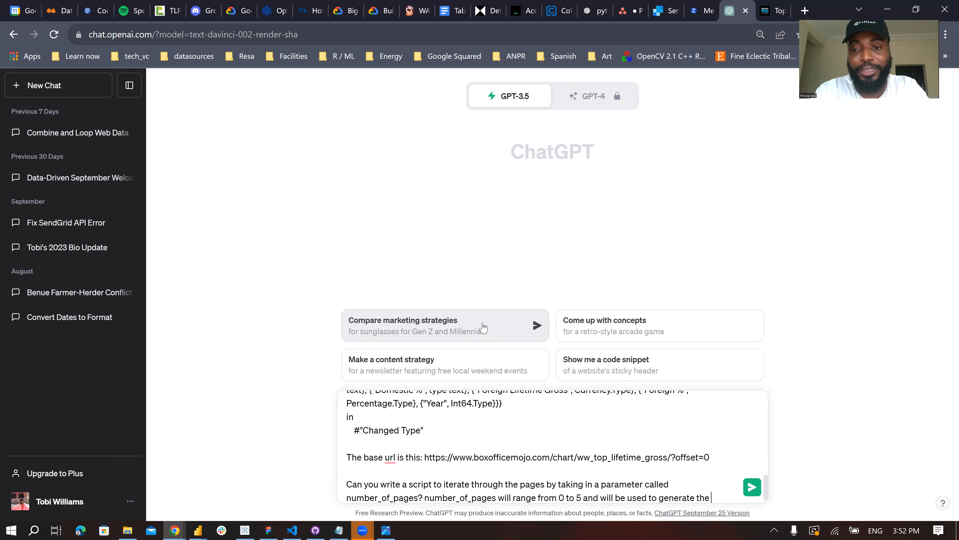
pyautogui.write('off')
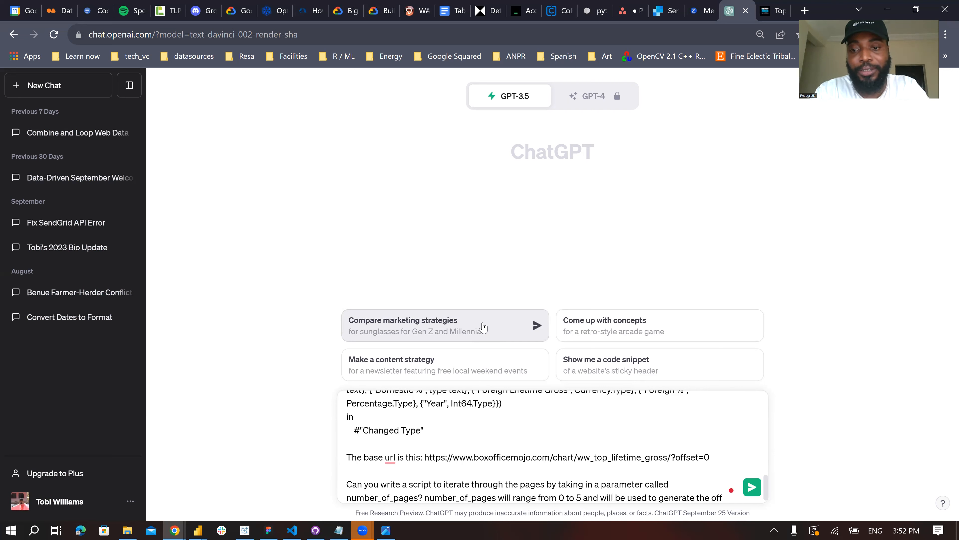
pyautogui.write('sets for the base url. The offsets for the base url are 200, 400, 600, 800 etc.')
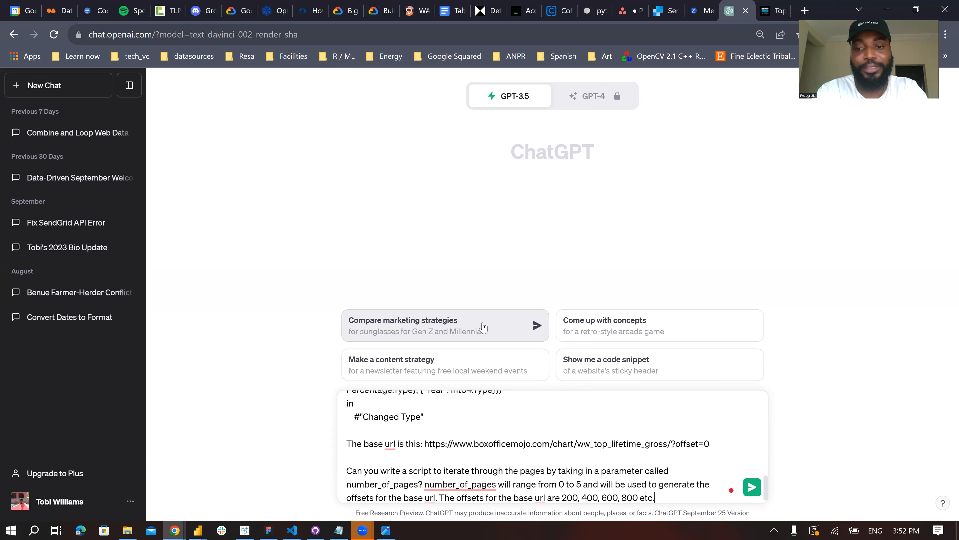
# - Finish the message with "The offsets for the base url are 200, 400, 600, 800 etc." and send it
pyautogui.press('Return')
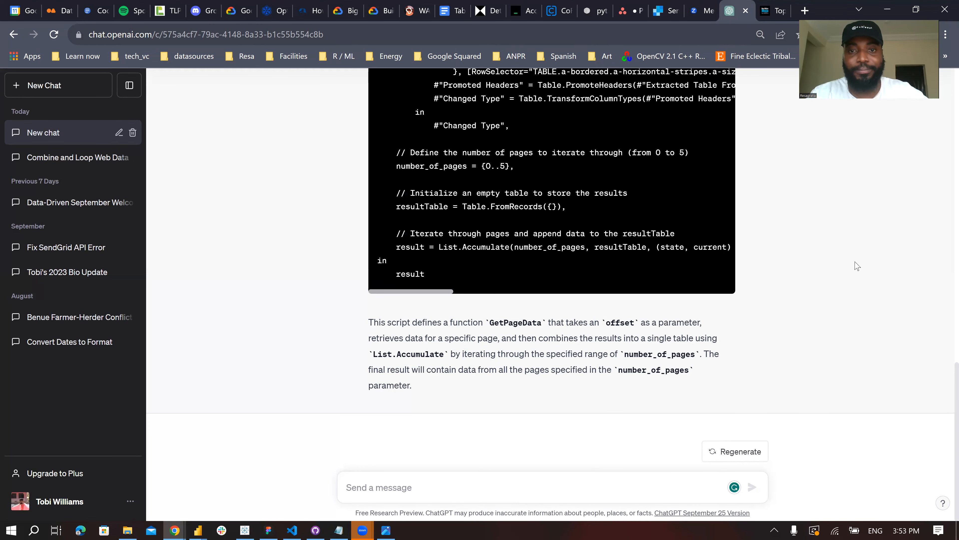
# - Examine the generated M script, including the GetPageData function, the number_of_pages definition and the full List.Accumulate line
pyautogui.scroll(2, 857, 265)
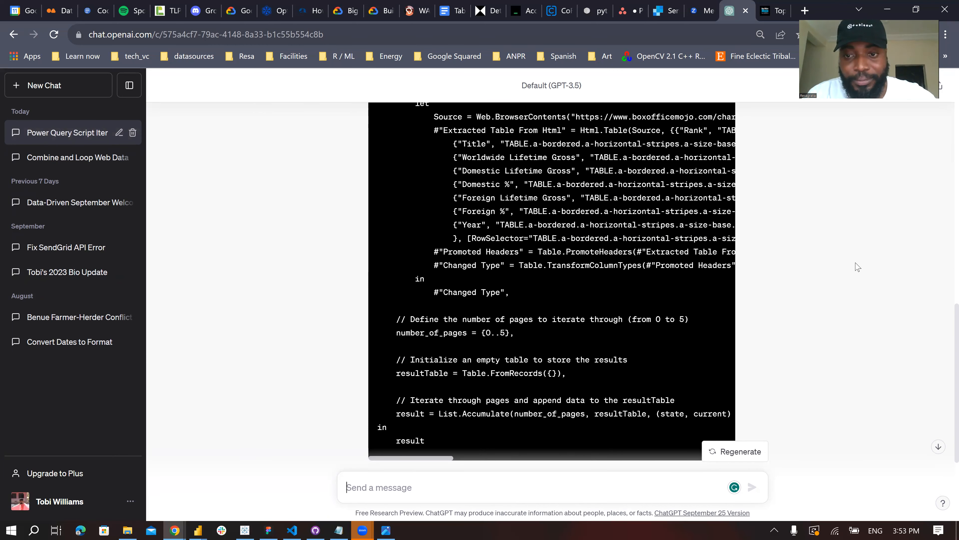
pyautogui.scroll(3, 857, 266)
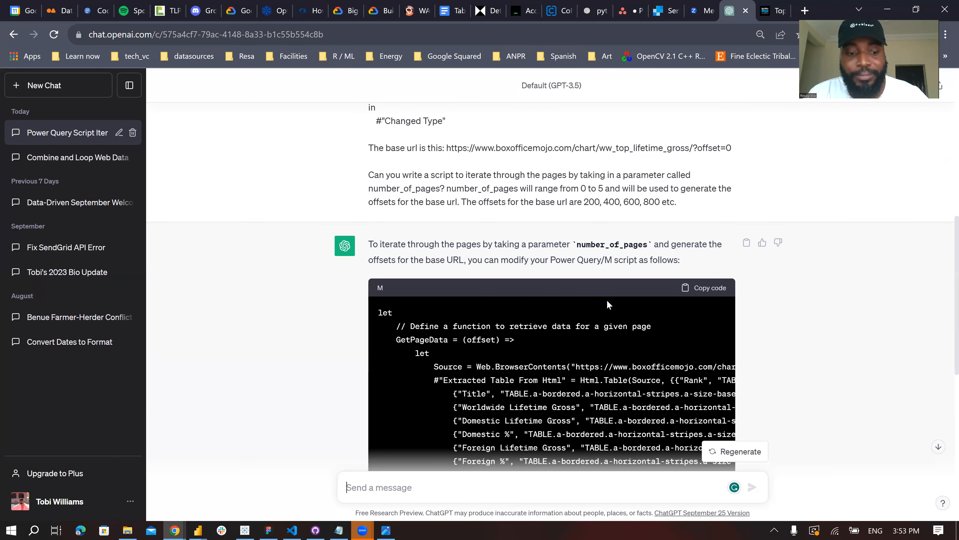
pyautogui.scroll(-2, 608, 305)
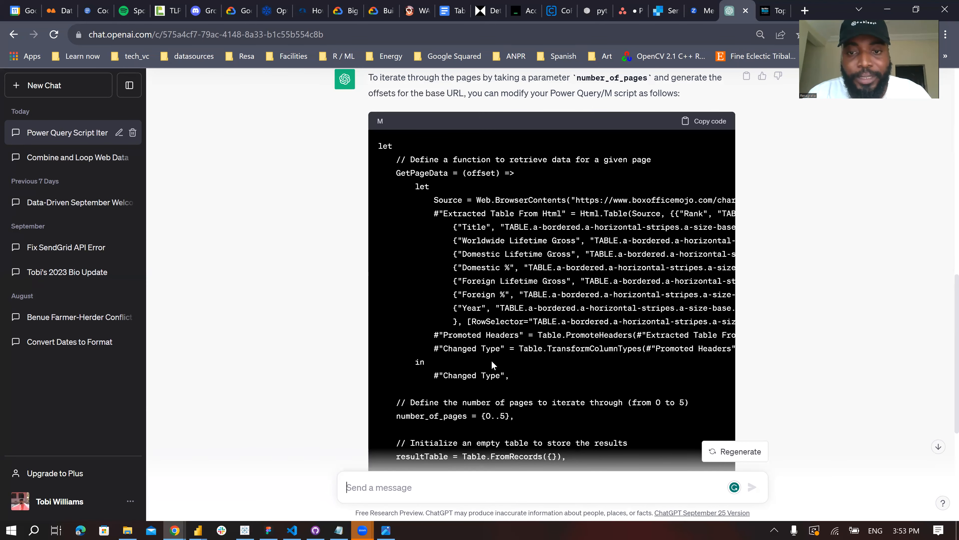
pyautogui.scroll(-2, 493, 361)
pyautogui.scroll(1, 452, 378)
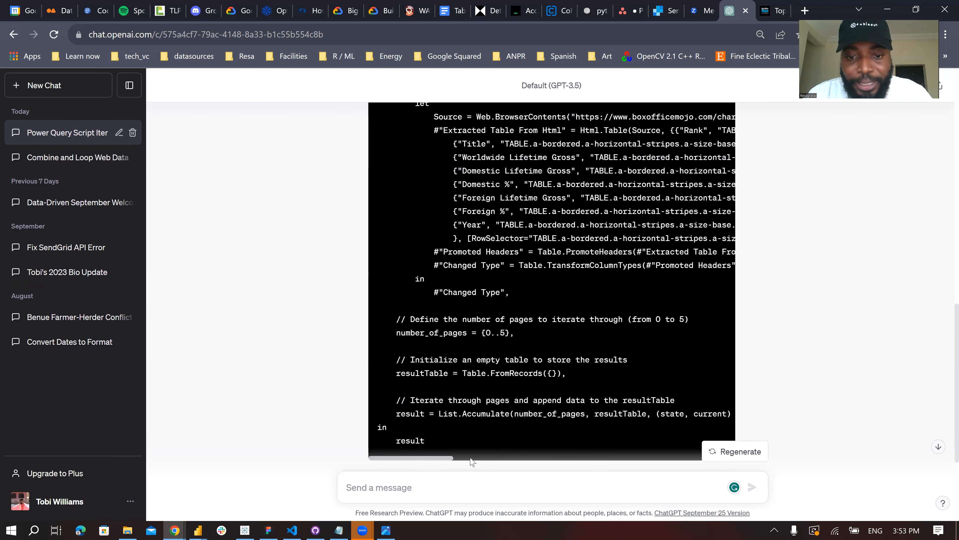
pyautogui.hscroll(2, 461, 431)
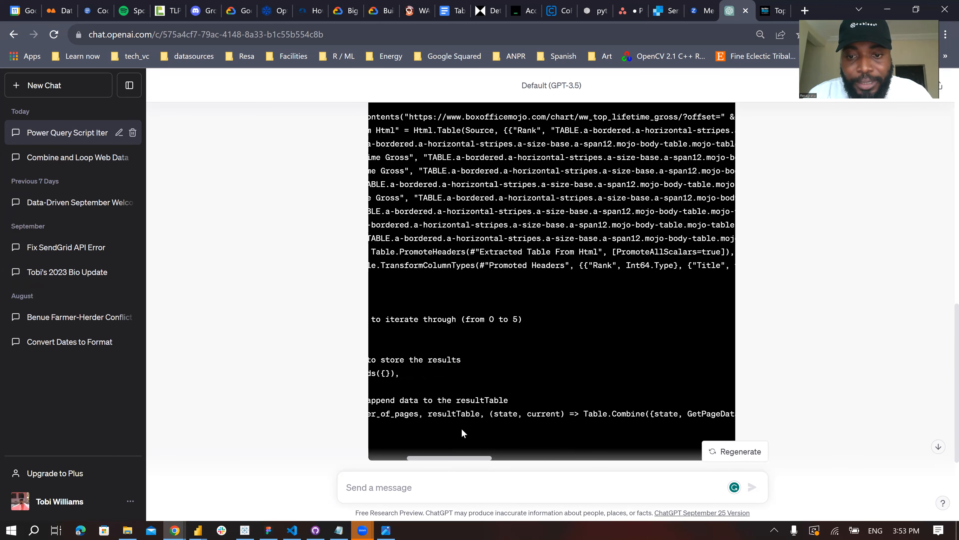
pyautogui.hscroll(2, 461, 428)
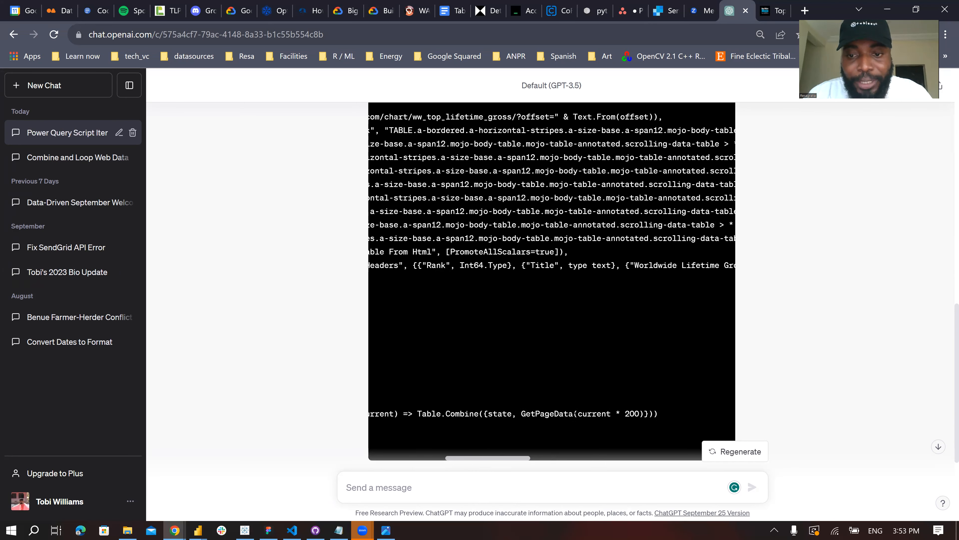
pyautogui.hscroll(-4, 514, 425)
pyautogui.scroll(4, 533, 344)
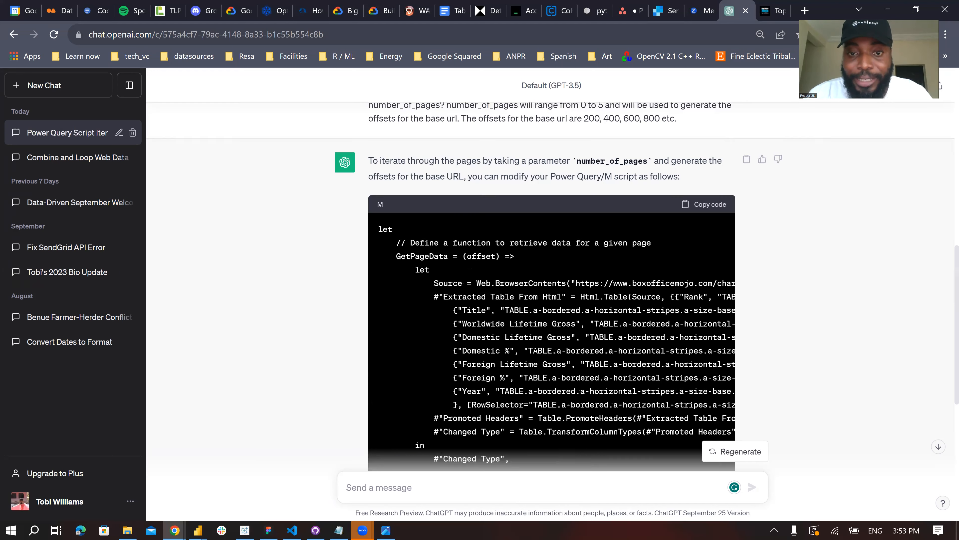
# - Examine the generated script's Source URL line with its offset and the full Extracted Table From Html column definitions
pyautogui.scroll(-4, 525, 313)
pyautogui.scroll(2, 450, 212)
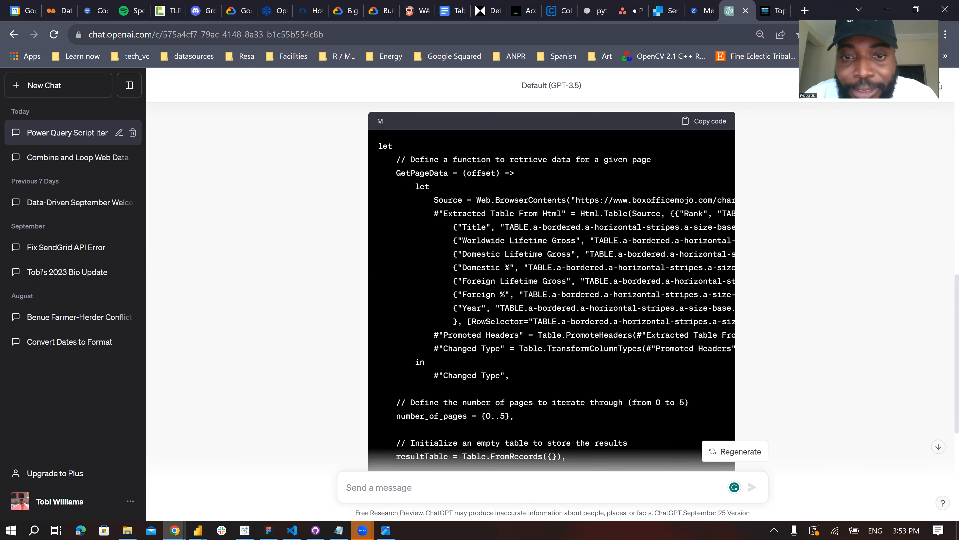
pyautogui.moveTo(476, 200); pyautogui.dragTo(694, 200)
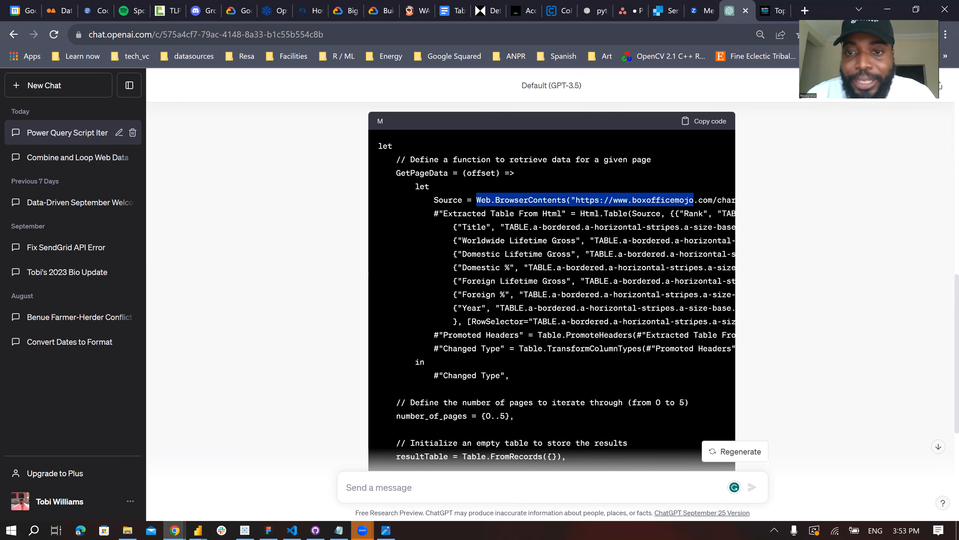
pyautogui.moveTo(434, 213); pyautogui.dragTo(646, 271)
pyautogui.hscroll(4, 644, 272)
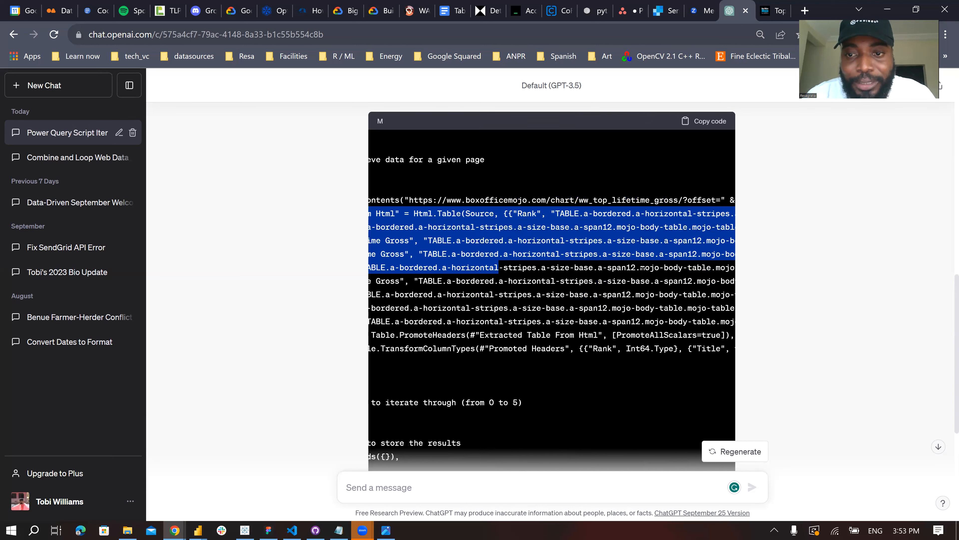
pyautogui.hscroll(10, 641, 268)
pyautogui.hscroll(-15, 638, 266)
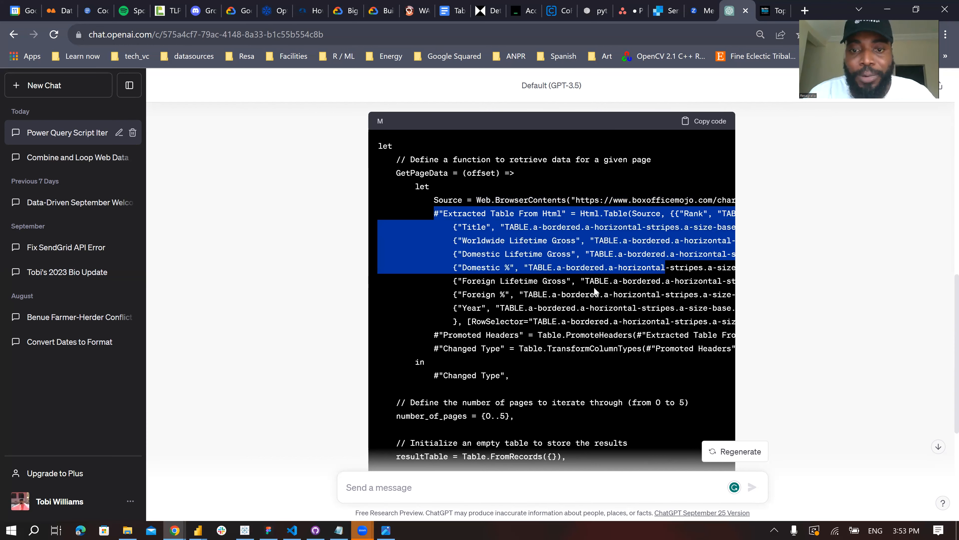
pyautogui.scroll(-3, 579, 290)
pyautogui.scroll(7, 578, 289)
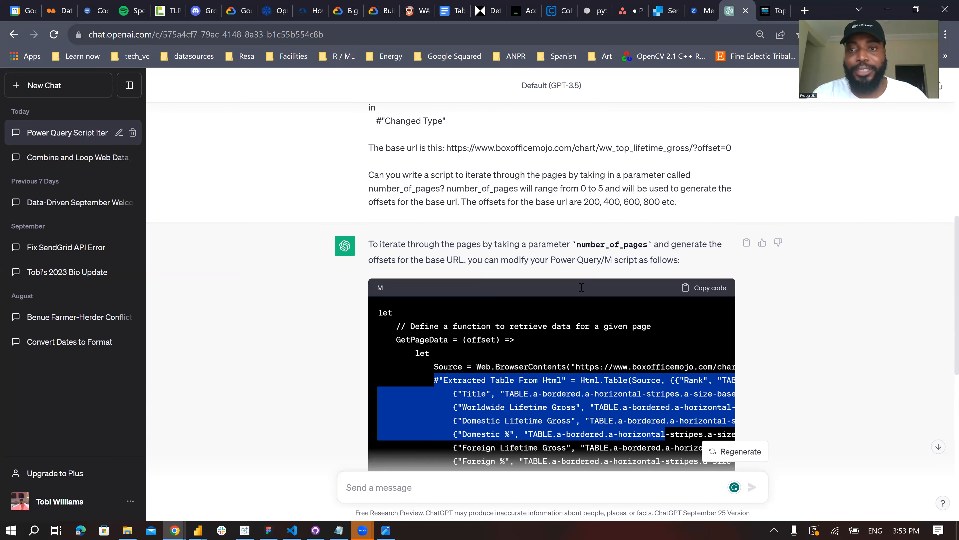
# - Copy the generated M script, switch to the Power Query Editor and create a blank query with its script open for editing
pyautogui.scroll(-4, 618, 189)
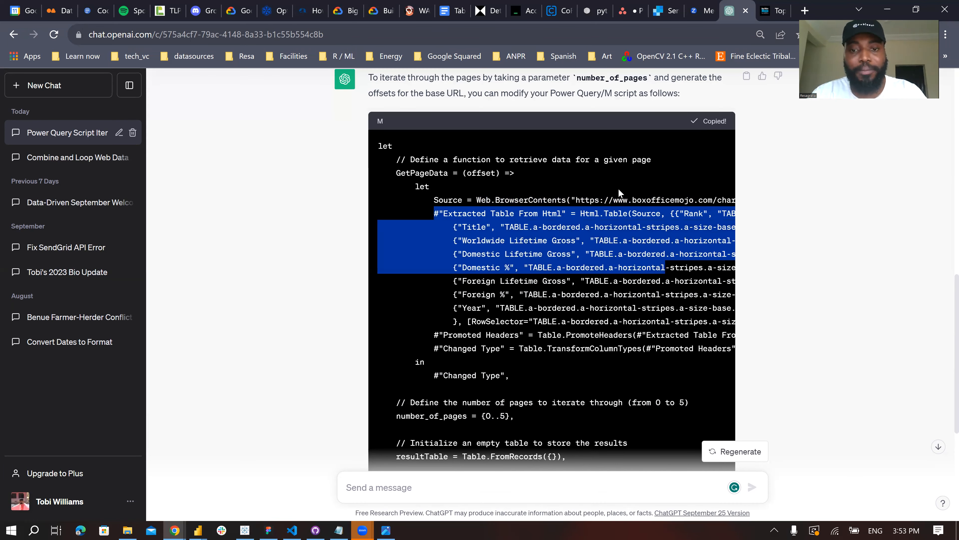
pyautogui.scroll(-2, 547, 226)
pyautogui.scroll(-1, 548, 218)
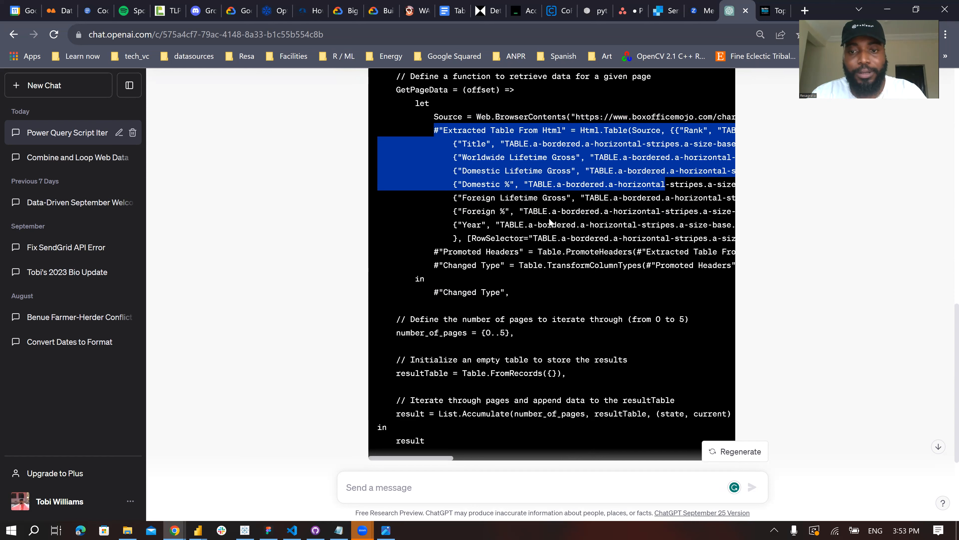
pyautogui.hotkey('alt', 'Tab')
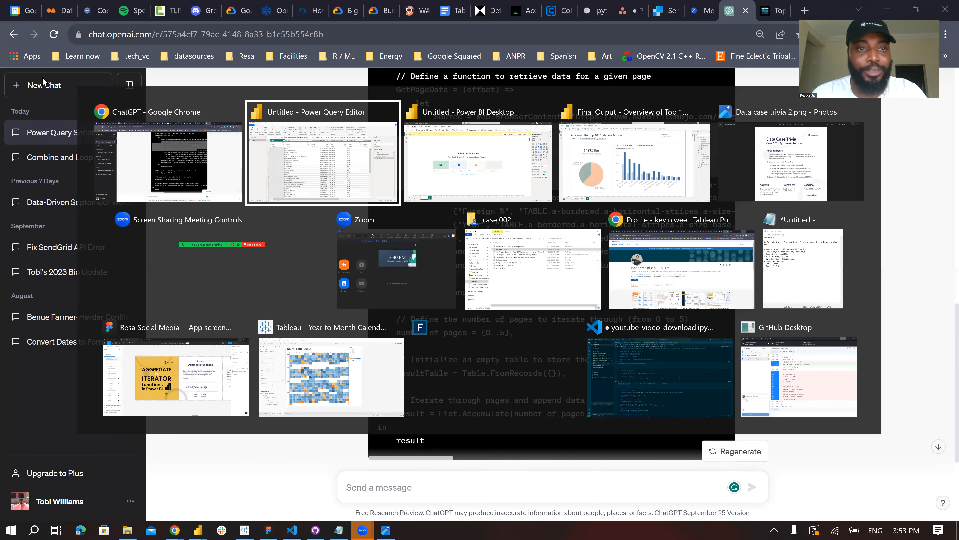
pyautogui.click(49, 70)
pyautogui.click(43, 270)
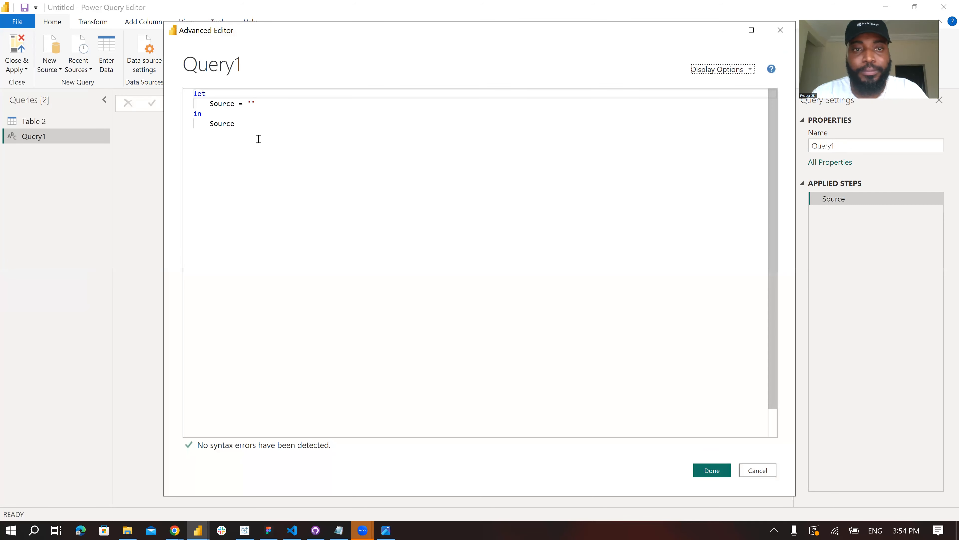
# - Replace all the default code in Query1 with the copied M script and apply it
pyautogui.hotkey('ctrl', 'a')
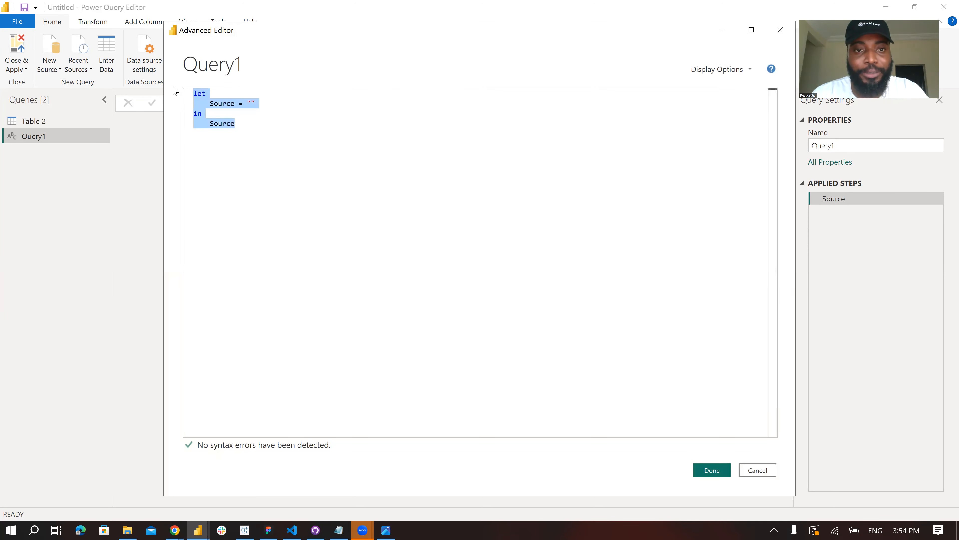
pyautogui.hotkey('ctrl', 'v')
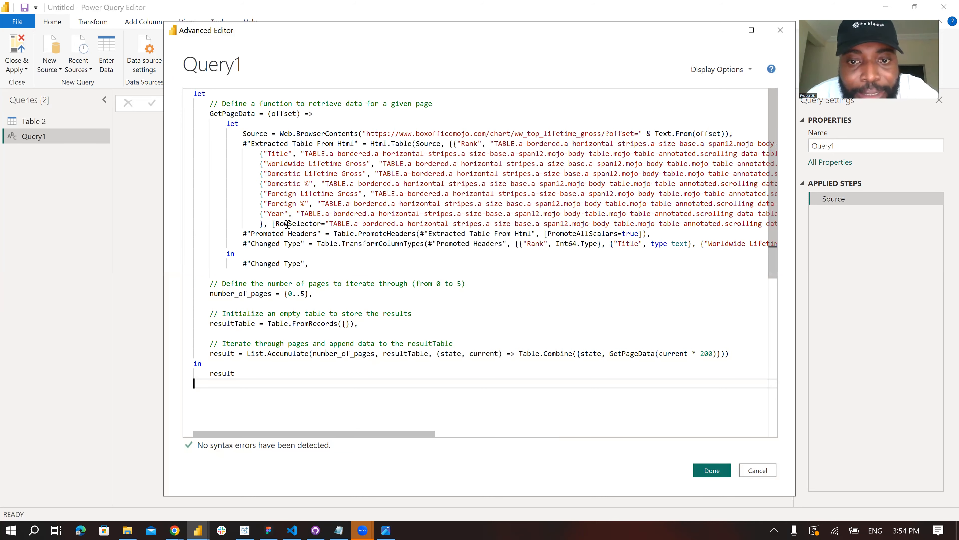
pyautogui.click(523, 223)
pyautogui.click(275, 242)
pyautogui.click(504, 224)
pyautogui.click(267, 244)
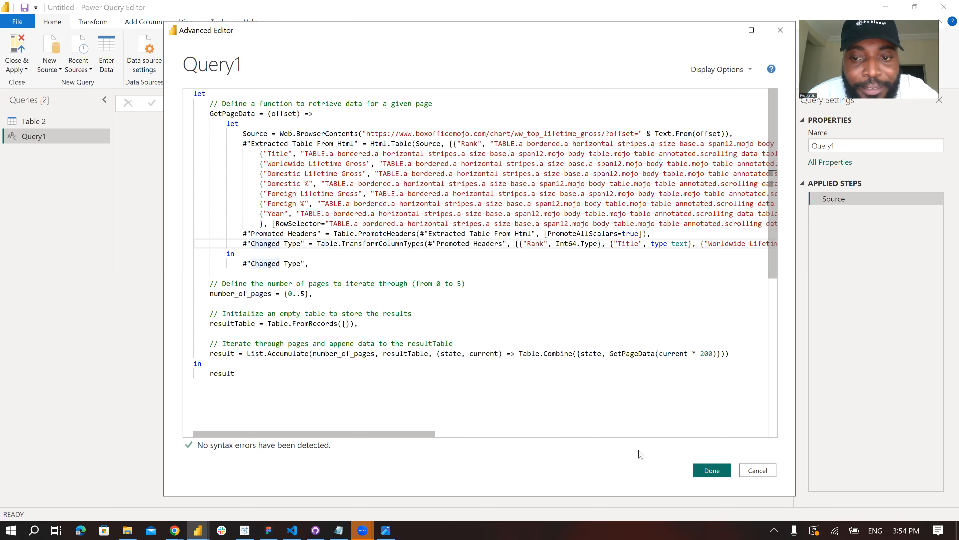
pyautogui.click(712, 471)
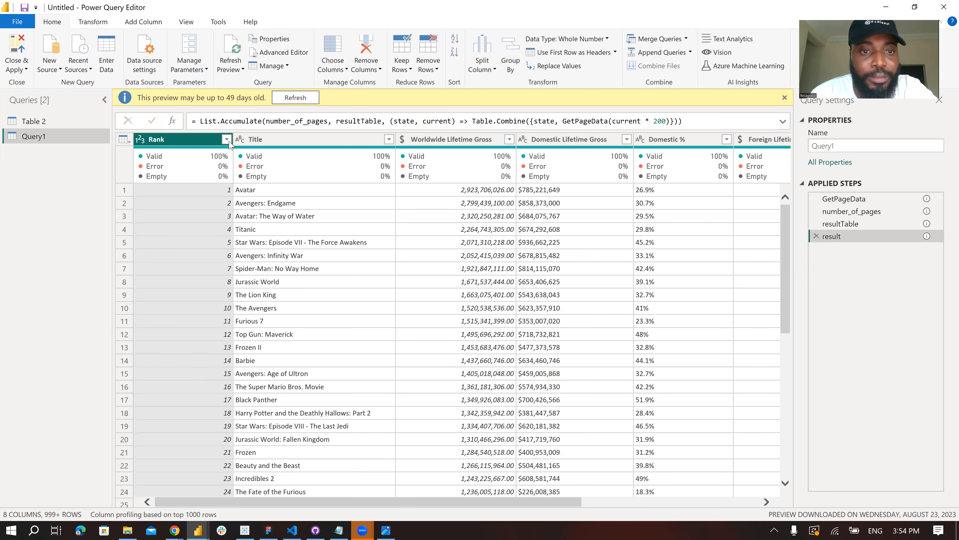
# - Add Query1's Rank column as a new query and try the formula max(result[Rank]) on it
pyautogui.rightClick(187, 145)
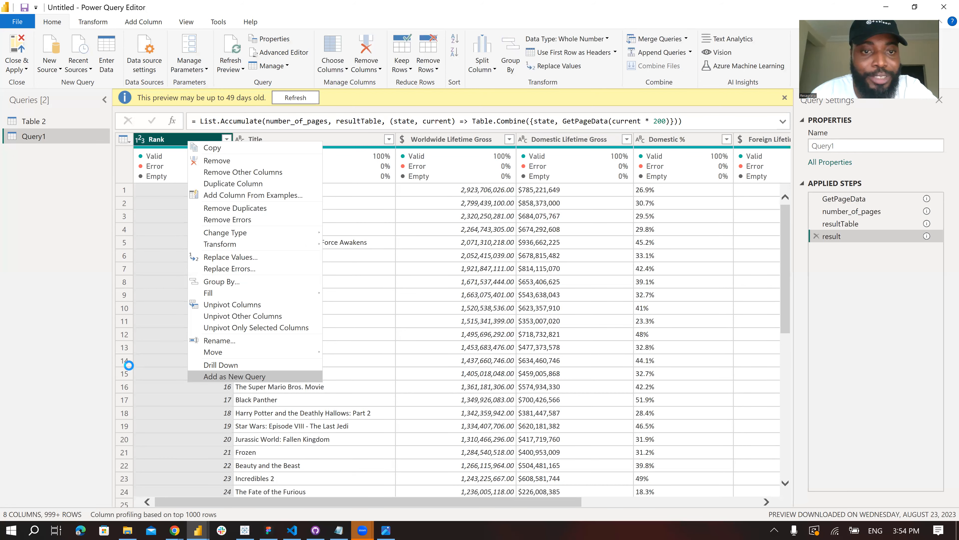
pyautogui.click(231, 377)
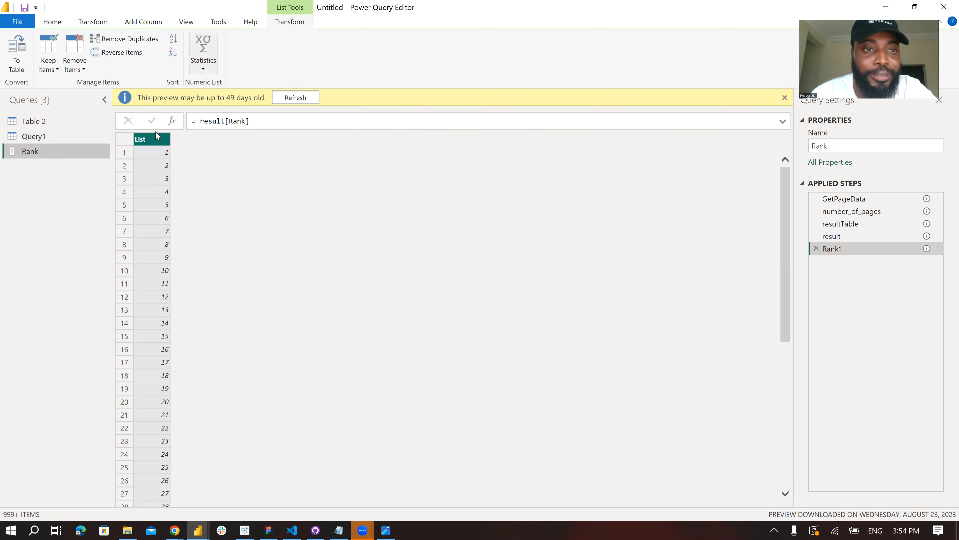
pyautogui.click(199, 120)
pyautogui.write('max(')
pyautogui.press('End')
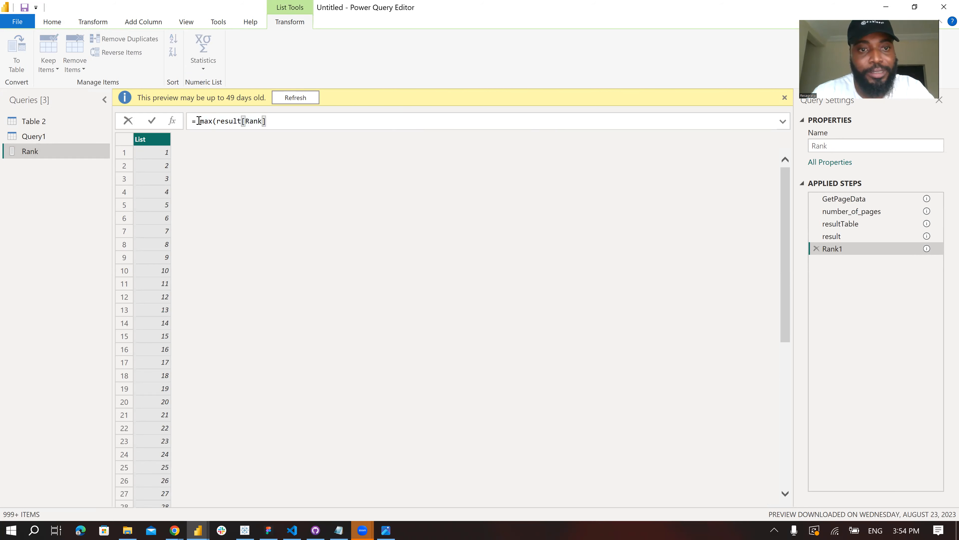
pyautogui.write(')')
pyautogui.press('Return')
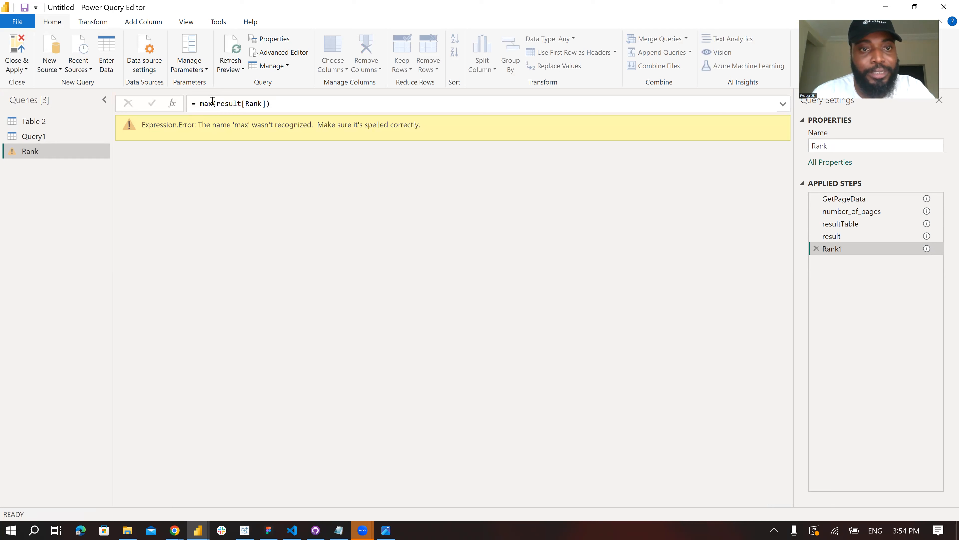
# - Correct the Rank query's formula to List.Max(result[Rank])
pyautogui.click(201, 103)
pyautogui.write('List.M')
pyautogui.press('Escape')
pyautogui.press('Delete')
pyautogui.press('Return')
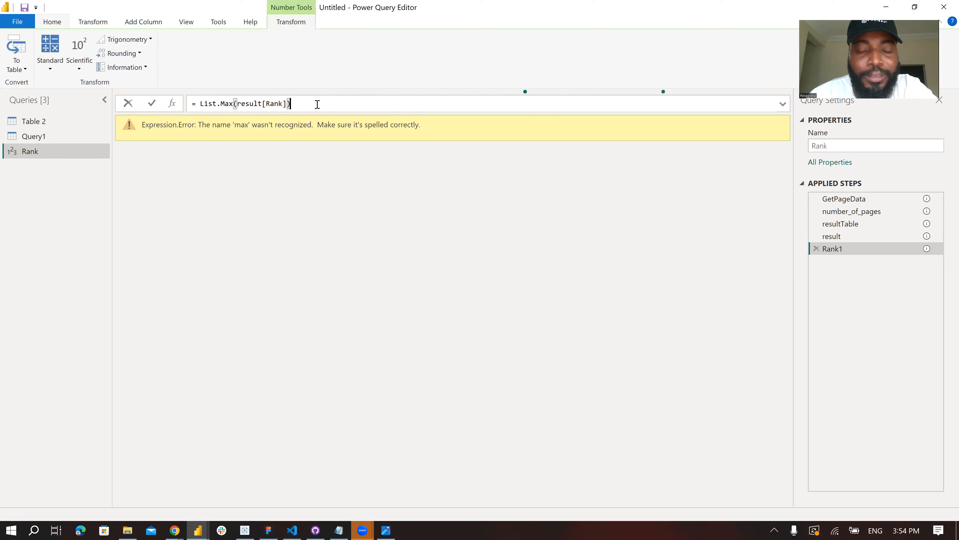
pyautogui.click(117, 124)
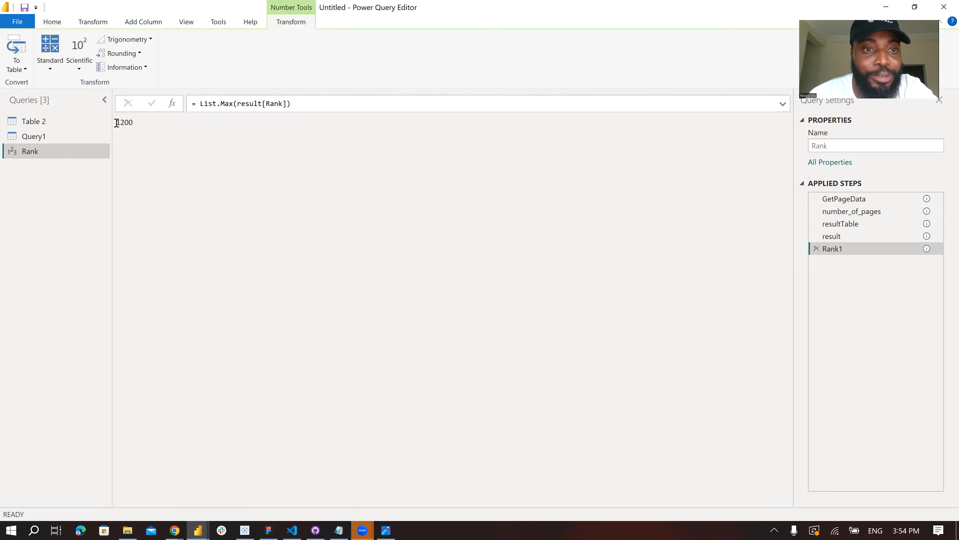
pyautogui.hotkey('ctrl', 'a')
pyautogui.click(145, 132)
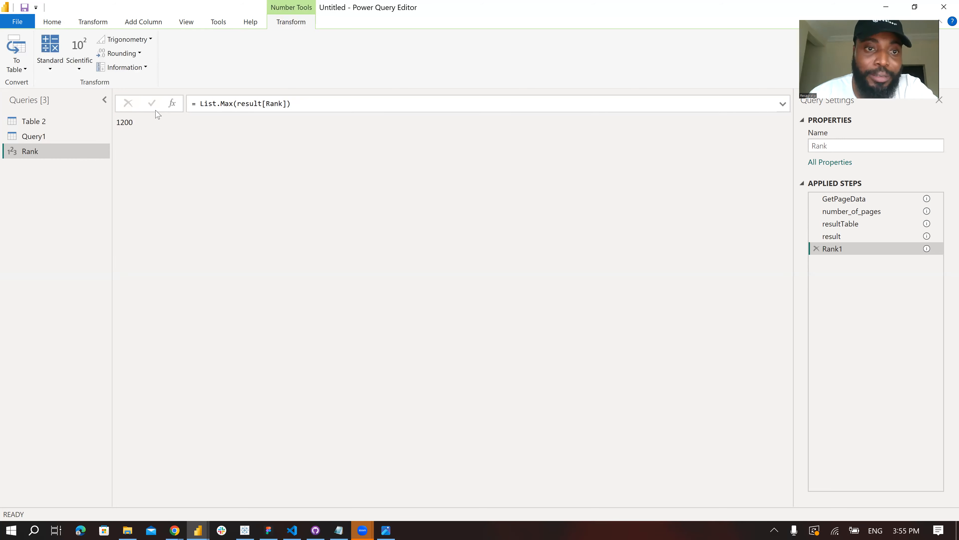
# - Change number_of_pages to {0..4} in Query1's script and apply the edit
pyautogui.click(45, 137)
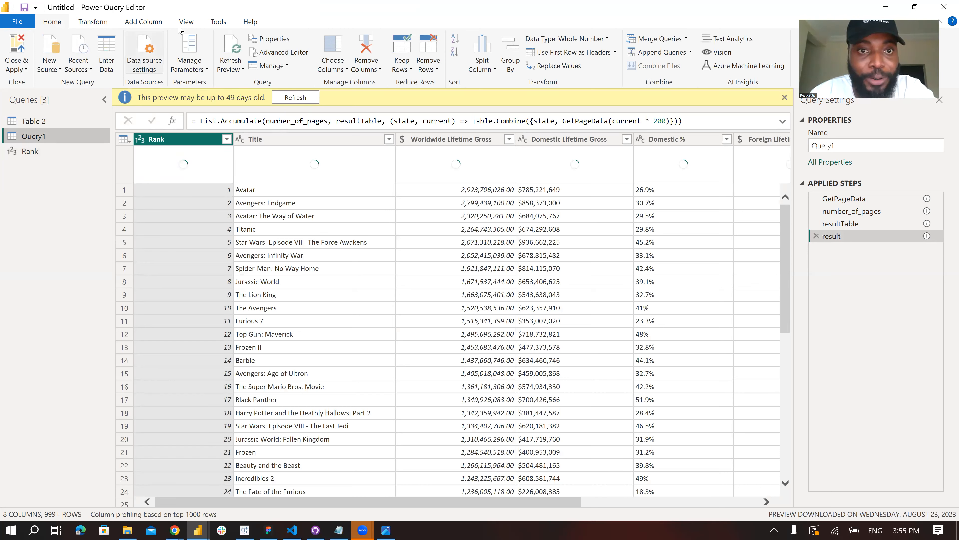
pyautogui.click(279, 52)
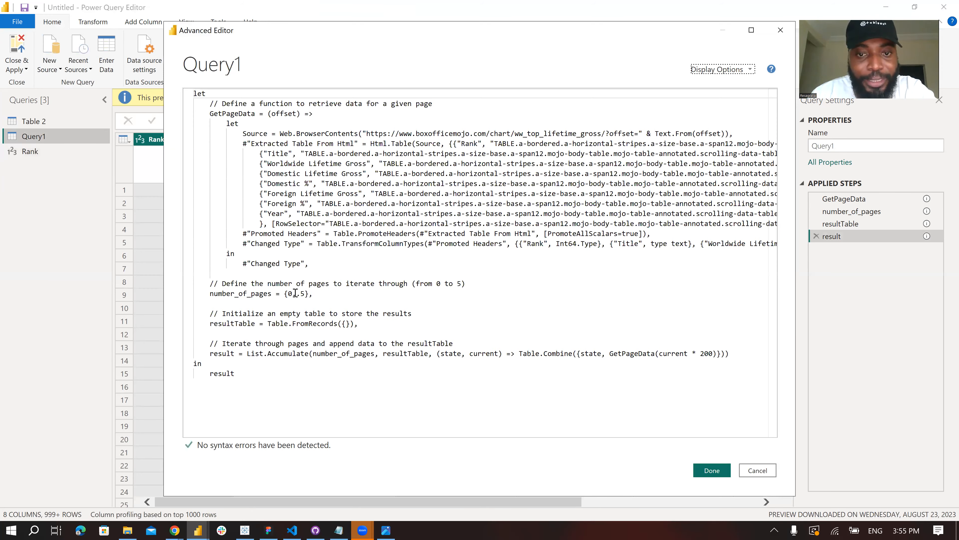
pyautogui.click(292, 295)
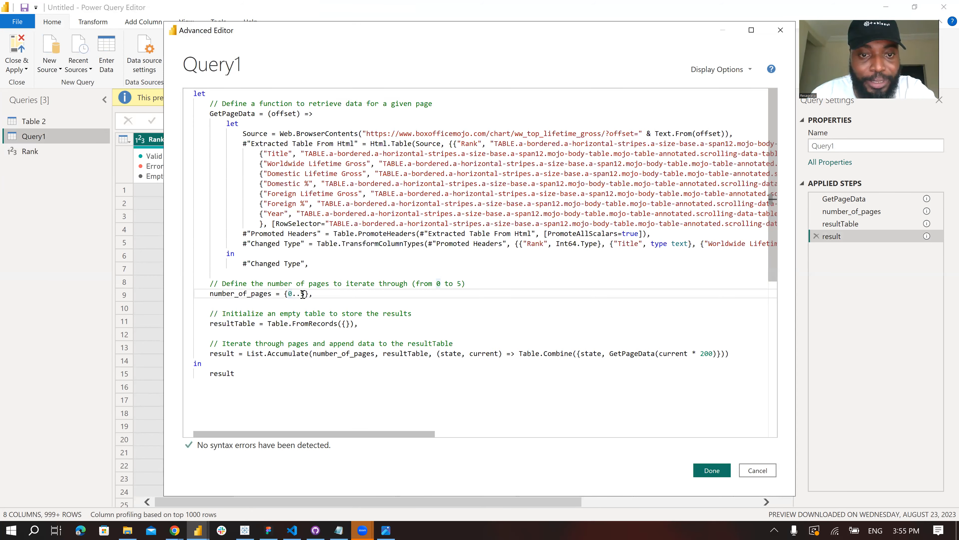
pyautogui.press('Right')
pyautogui.press('Right')
pyautogui.press('Right')
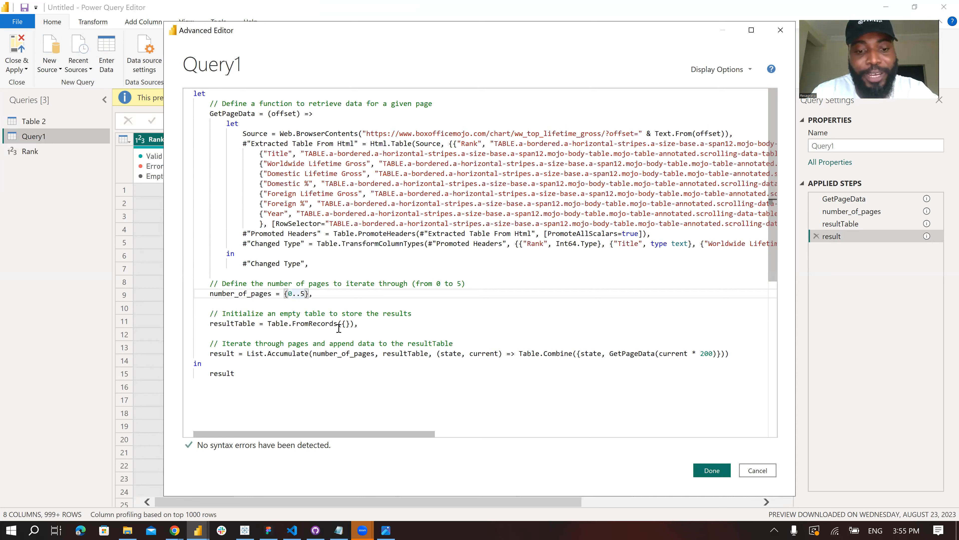
pyautogui.press('BackSpace')
pyautogui.write('4')
pyautogui.click(329, 321)
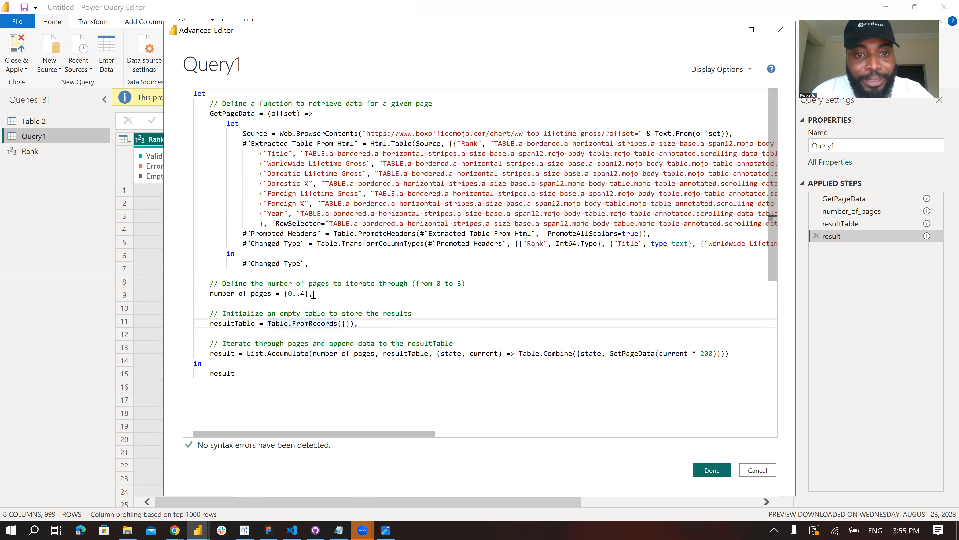
pyautogui.click(305, 293)
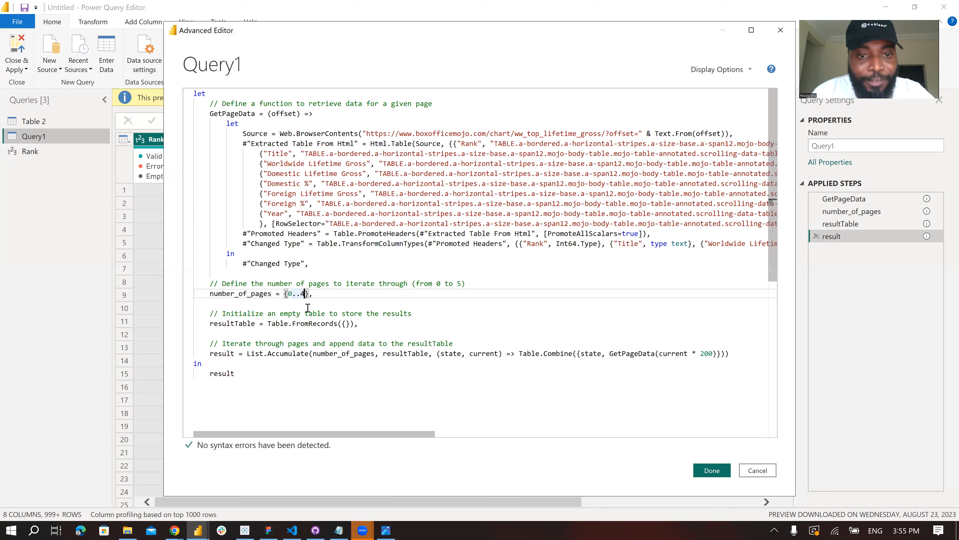
pyautogui.hotkey('shift', 'Left')
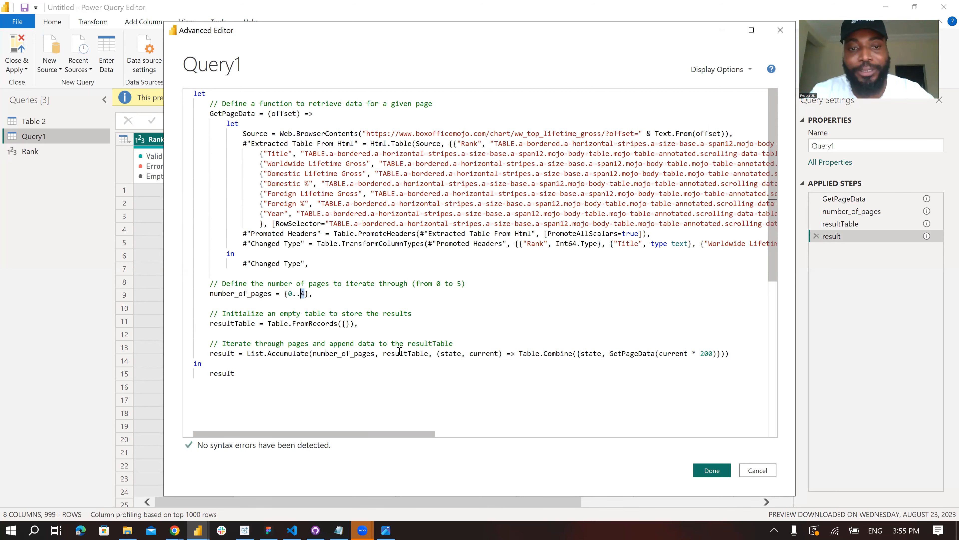
pyautogui.click(712, 471)
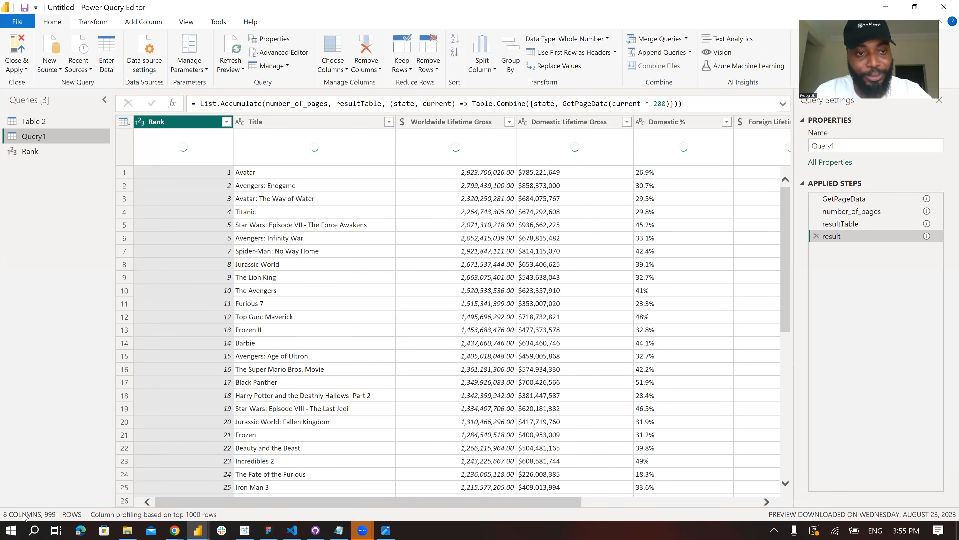
# - Check the Rank query's result against Query1's rows and the values available in its Rank column filter
pyautogui.click(42, 152)
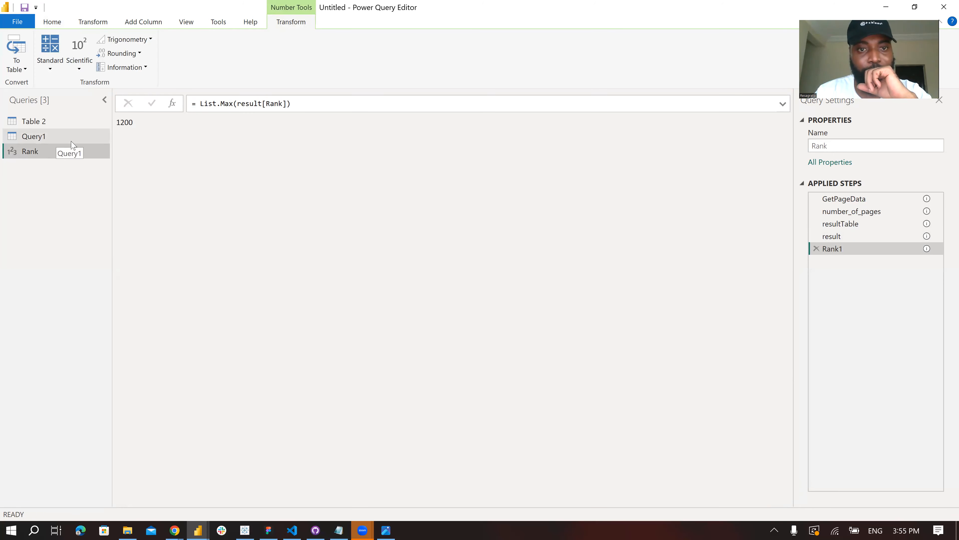
pyautogui.click(41, 137)
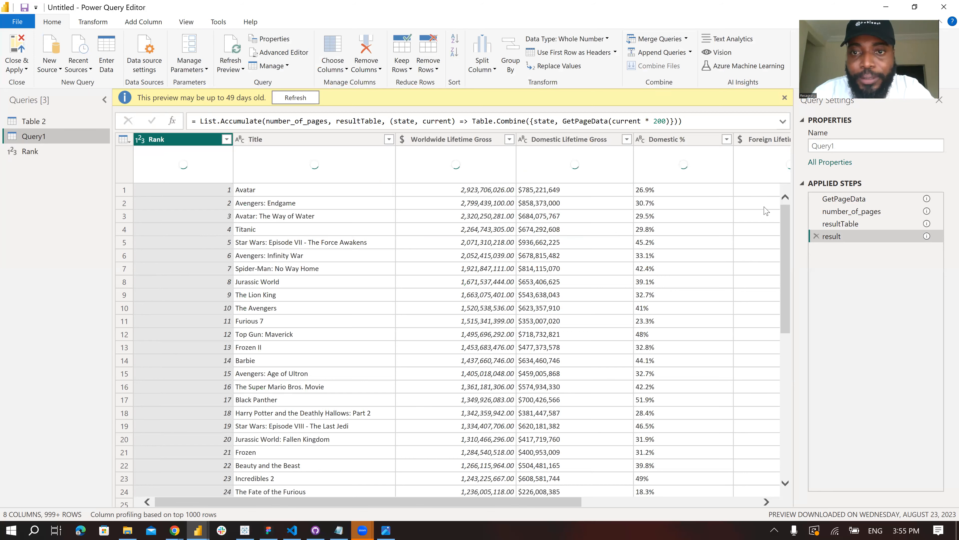
pyautogui.moveTo(788, 245); pyautogui.dragTo(820, 491)
pyautogui.scroll(-10, 147, 421)
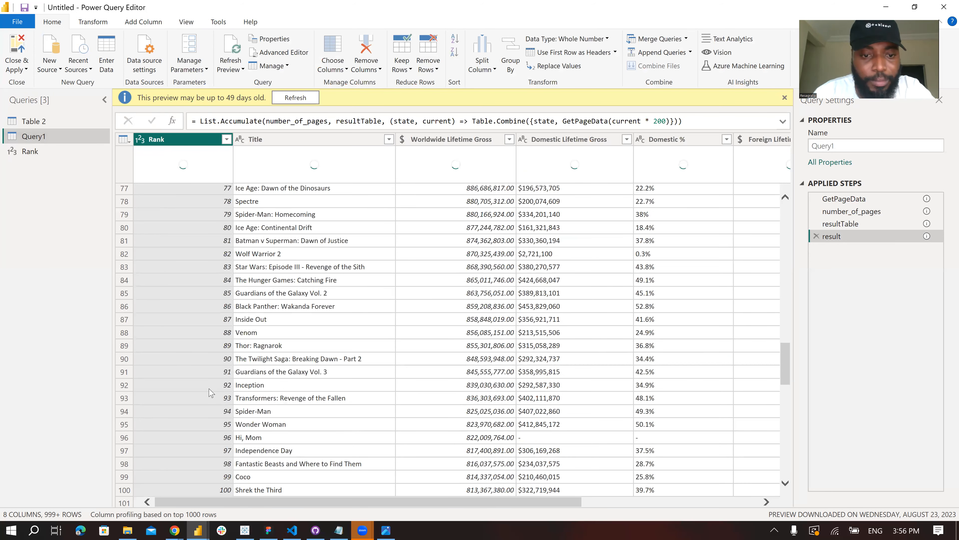
pyautogui.scroll(-10, 209, 400)
pyautogui.scroll(-10, 194, 412)
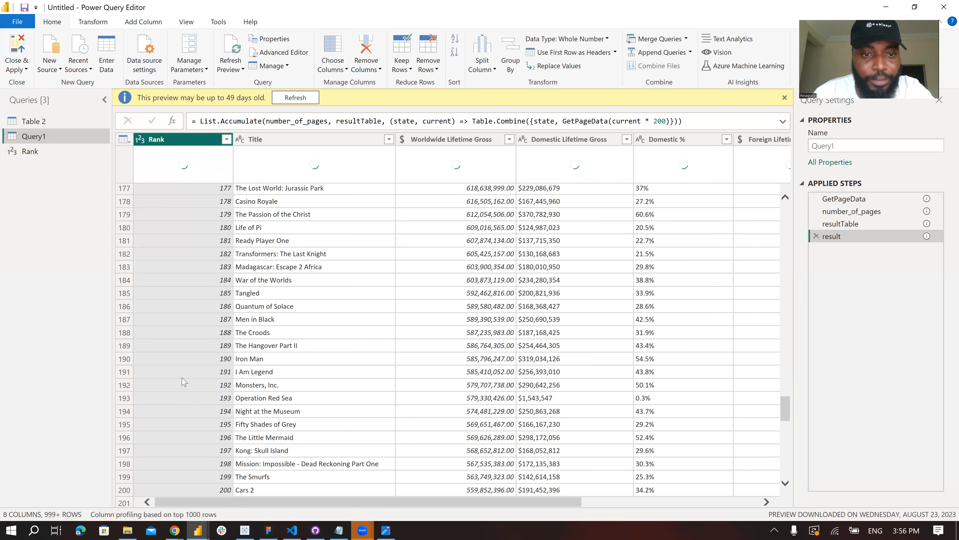
pyautogui.scroll(-5, 185, 382)
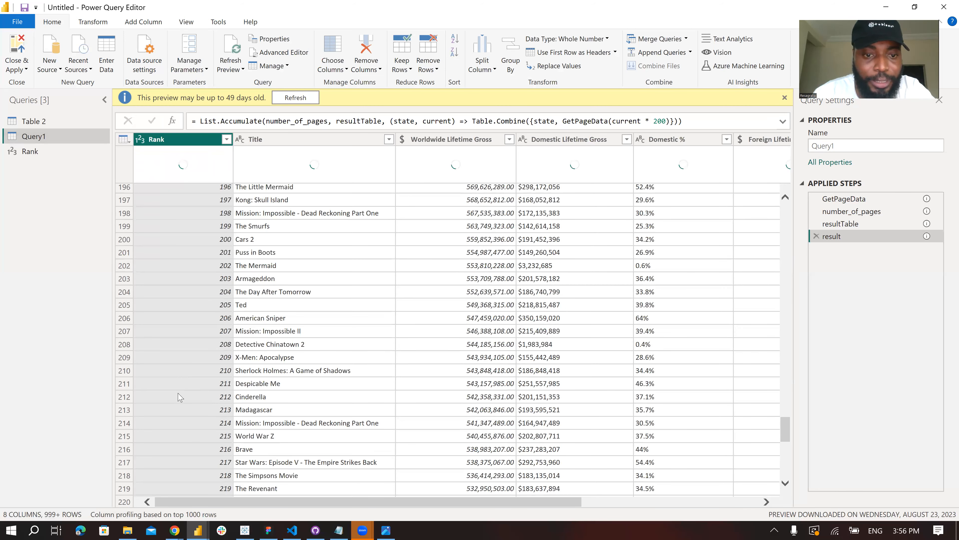
pyautogui.scroll(-15, 178, 394)
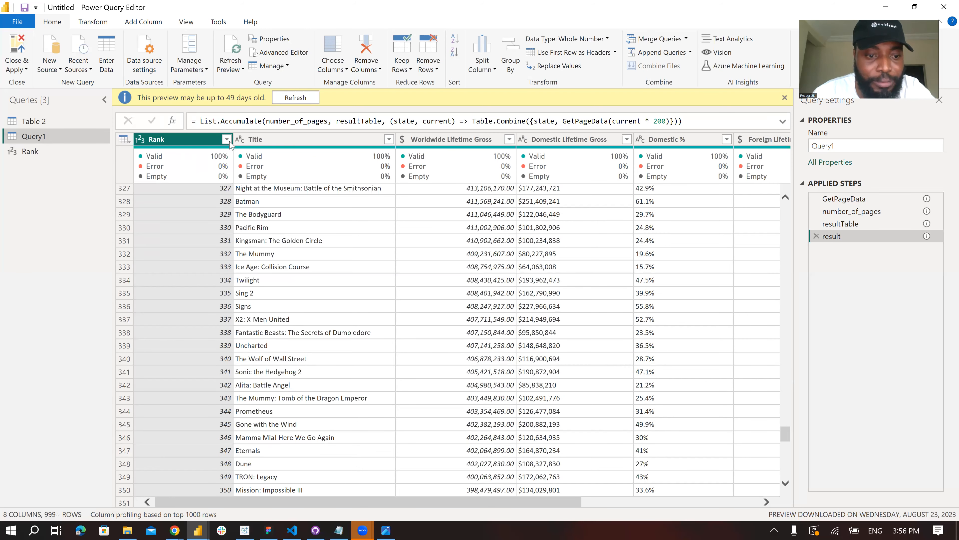
pyautogui.click(228, 140)
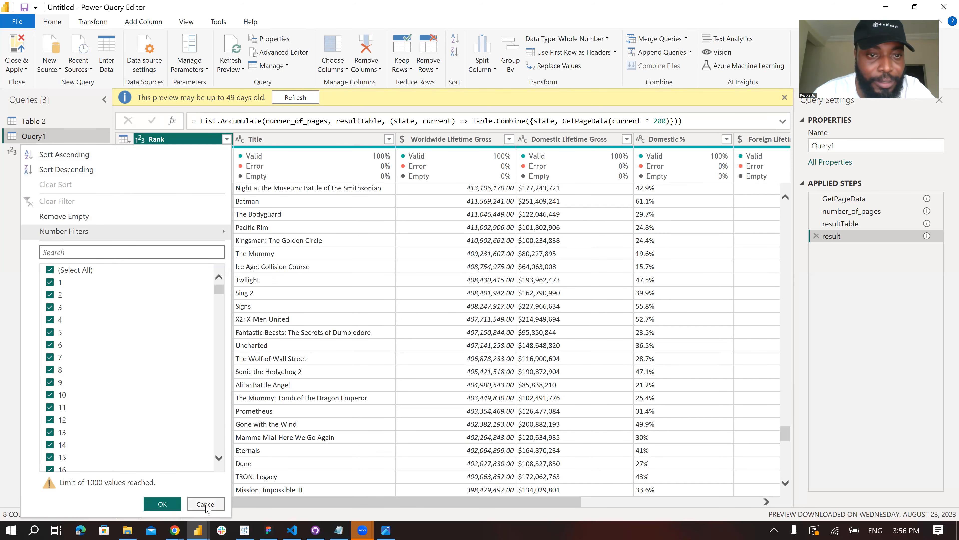
pyautogui.click(60, 153)
pyautogui.click(57, 153)
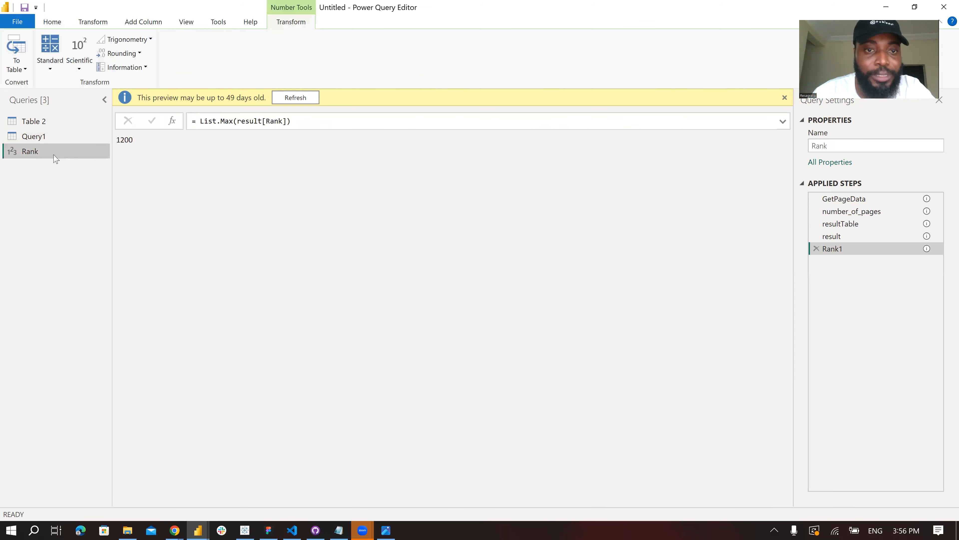
# - Compare Query1's script with the ChatGPT version and set number_of_pages to {0..3}, applying the edit
pyautogui.click(45, 137)
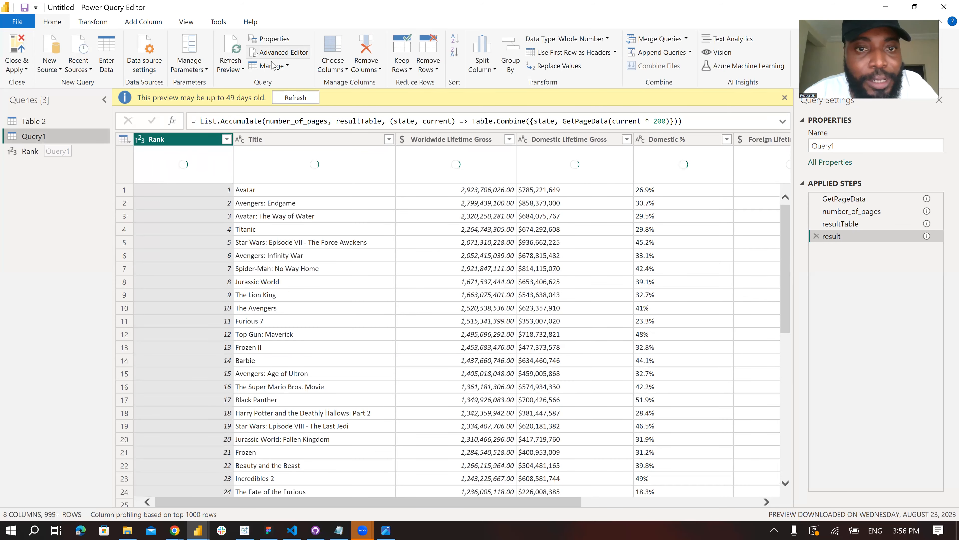
pyautogui.click(278, 52)
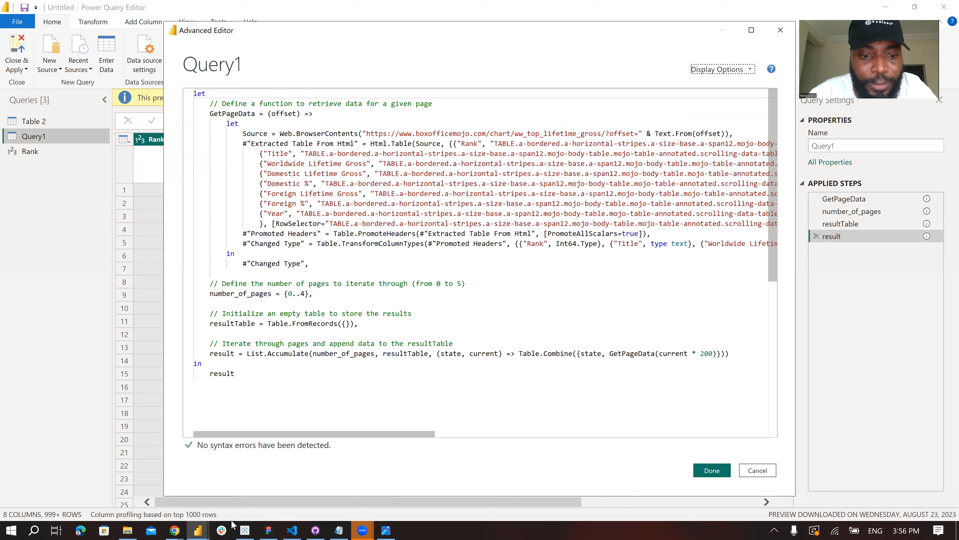
pyautogui.click(174, 530)
pyautogui.click(217, 491)
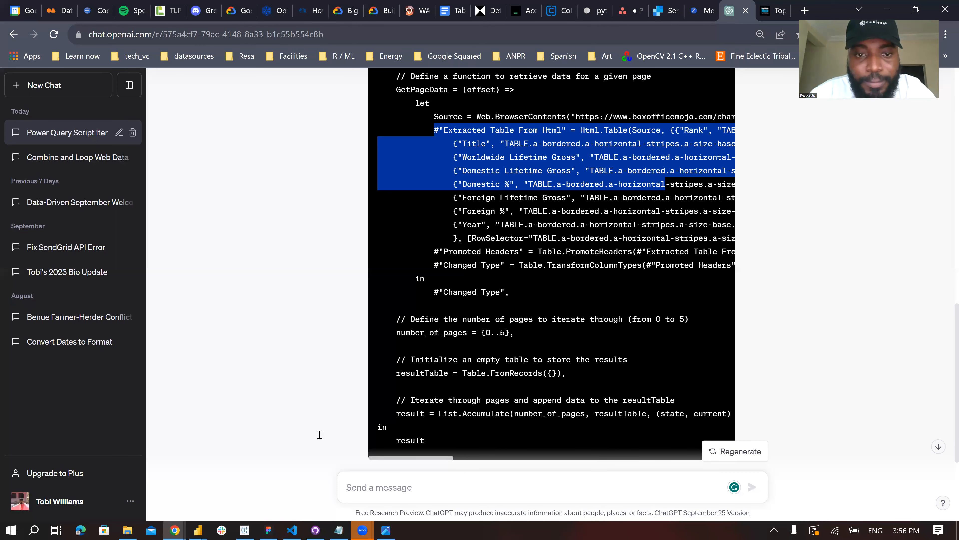
pyautogui.hotkey('alt', 'Tab')
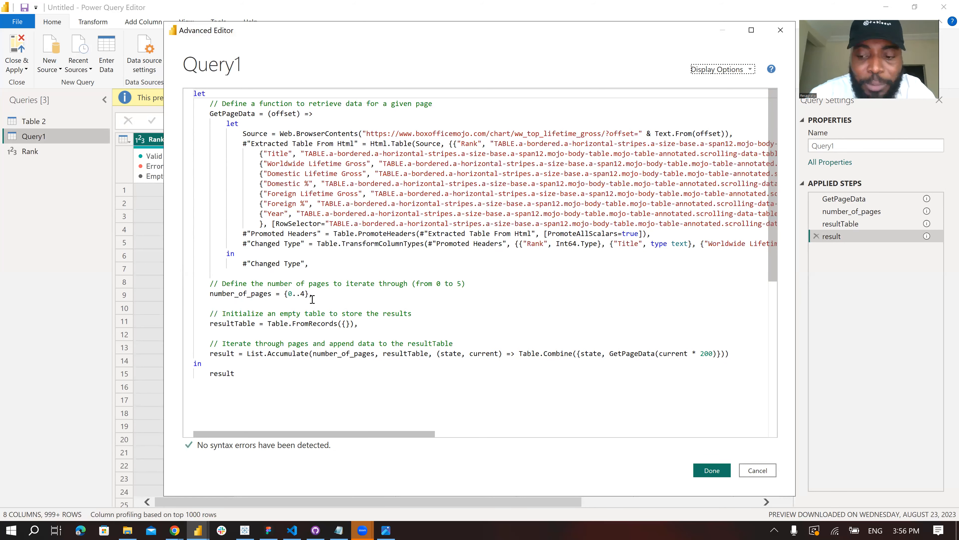
pyautogui.click(312, 299)
pyautogui.press('BackSpace')
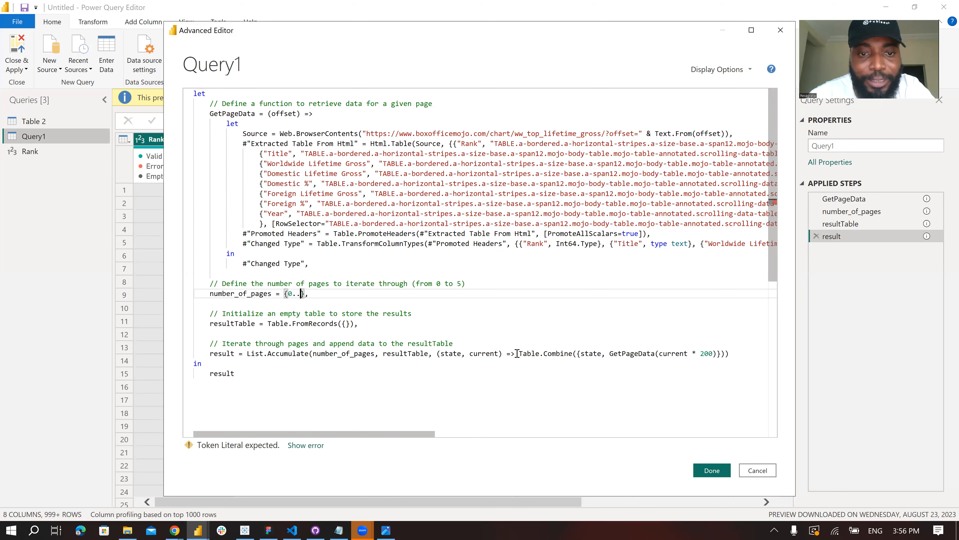
pyautogui.write('3')
pyautogui.click(712, 471)
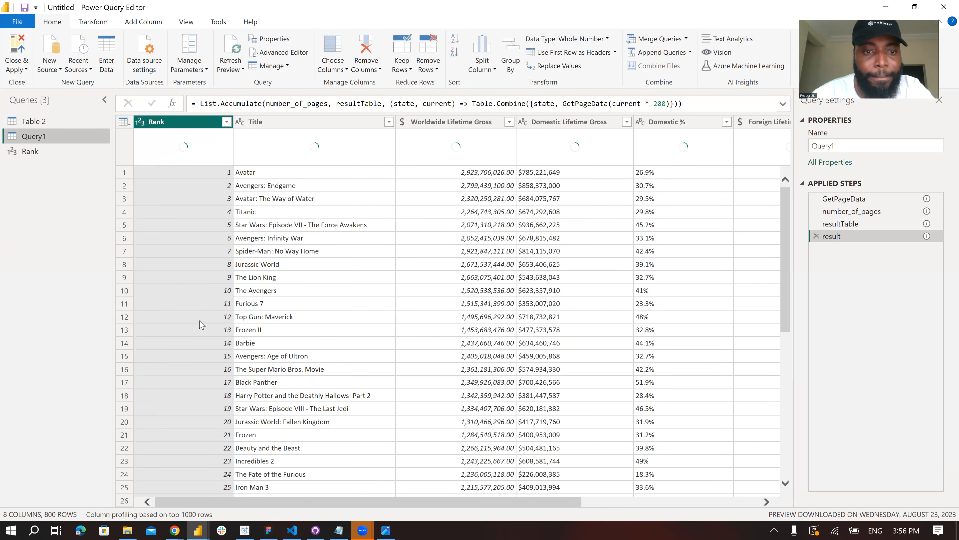
pyautogui.scroll(-5, 199, 328)
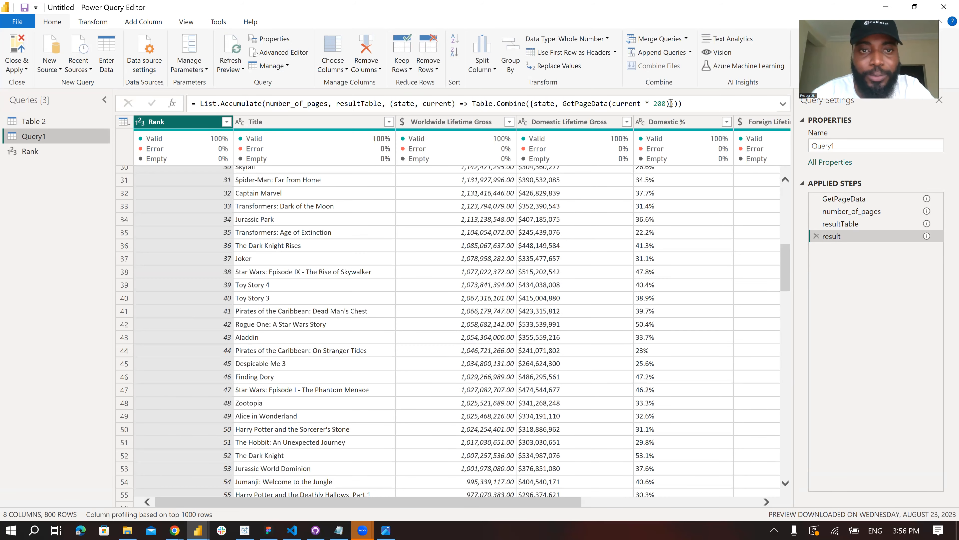
# - Set number_of_pages back to {0..4} in Query1's script and apply the edit
pyautogui.click(284, 53)
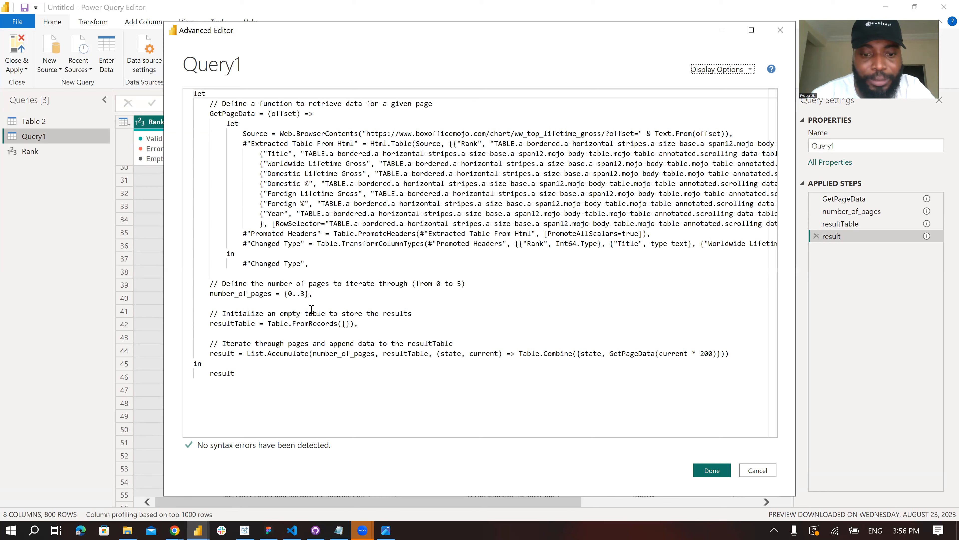
pyautogui.press('BackSpace')
pyautogui.write('4')
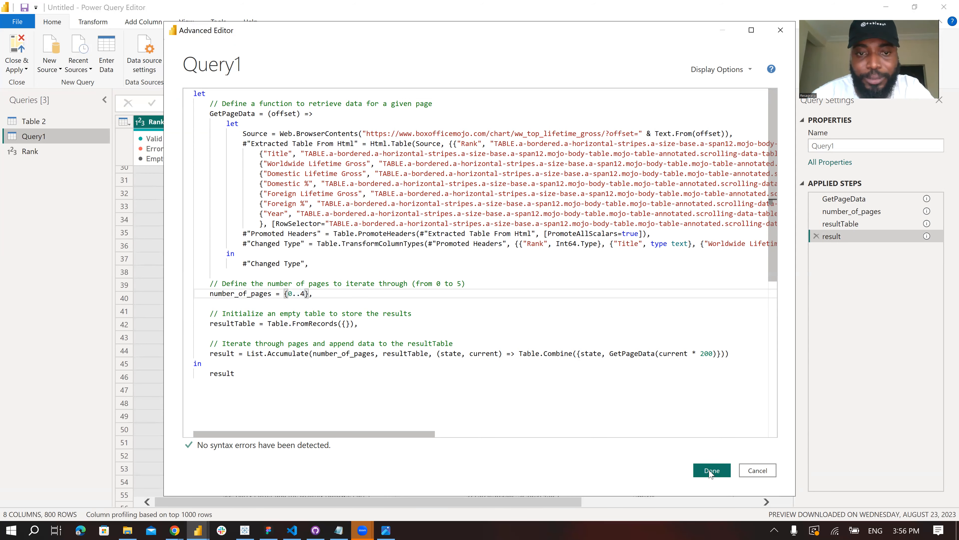
pyautogui.click(712, 470)
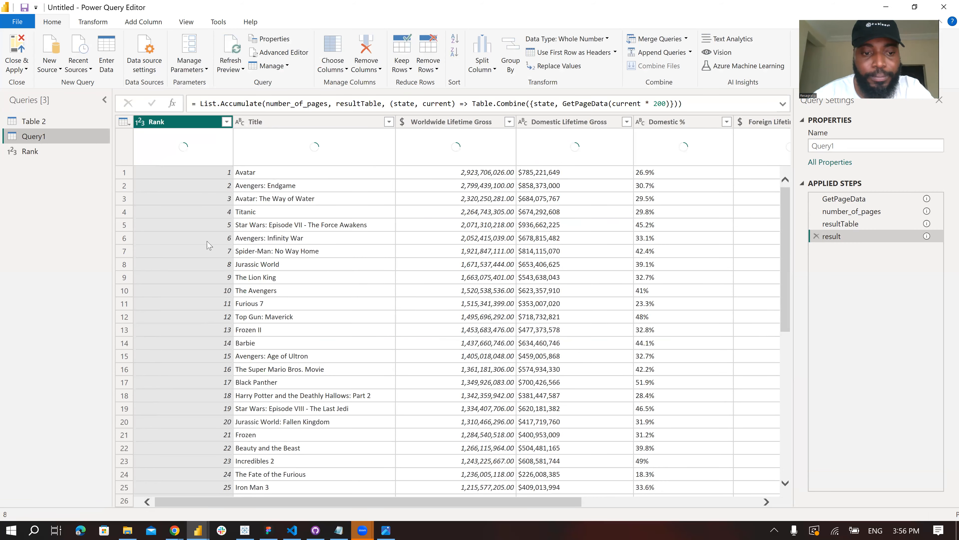
# - Delete the Rank query and confirm its removal
pyautogui.click(46, 152)
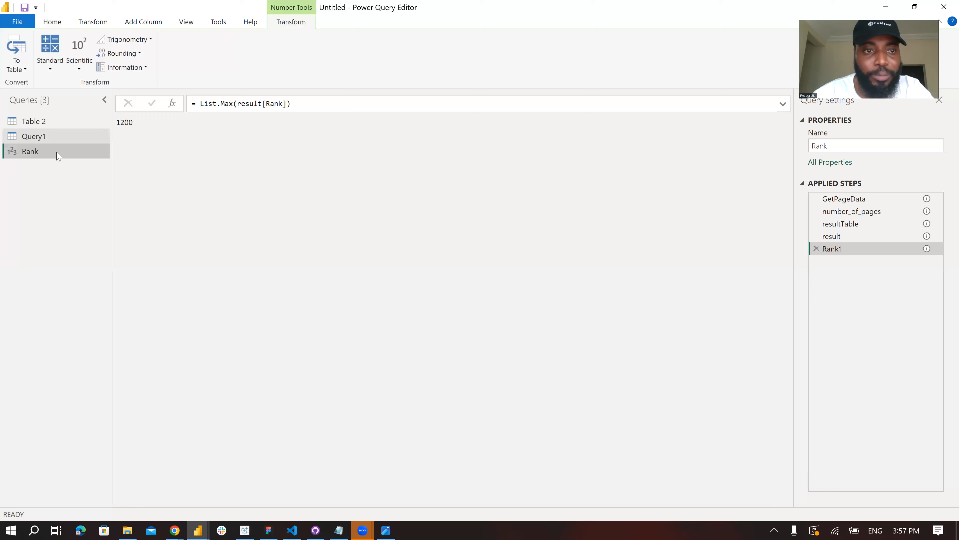
pyautogui.rightClick(54, 155)
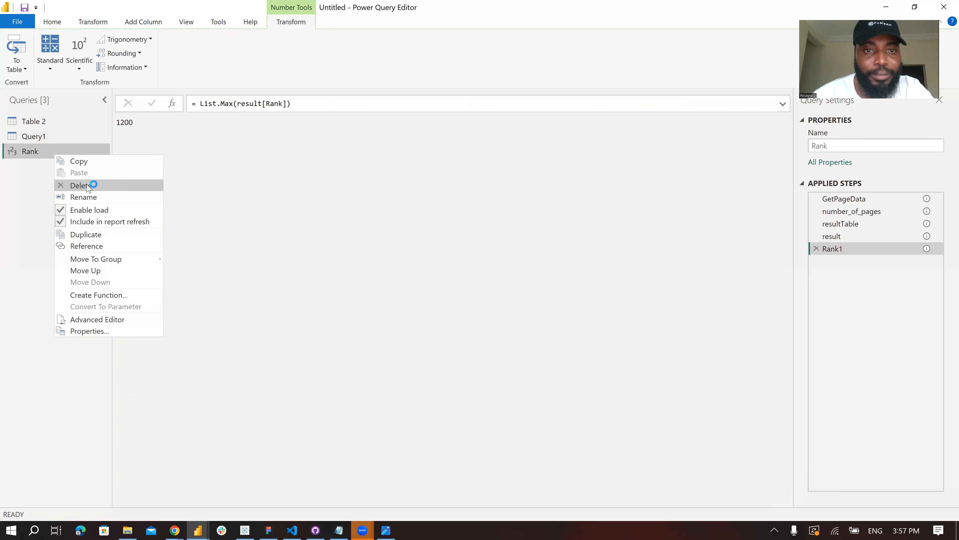
pyautogui.click(86, 185)
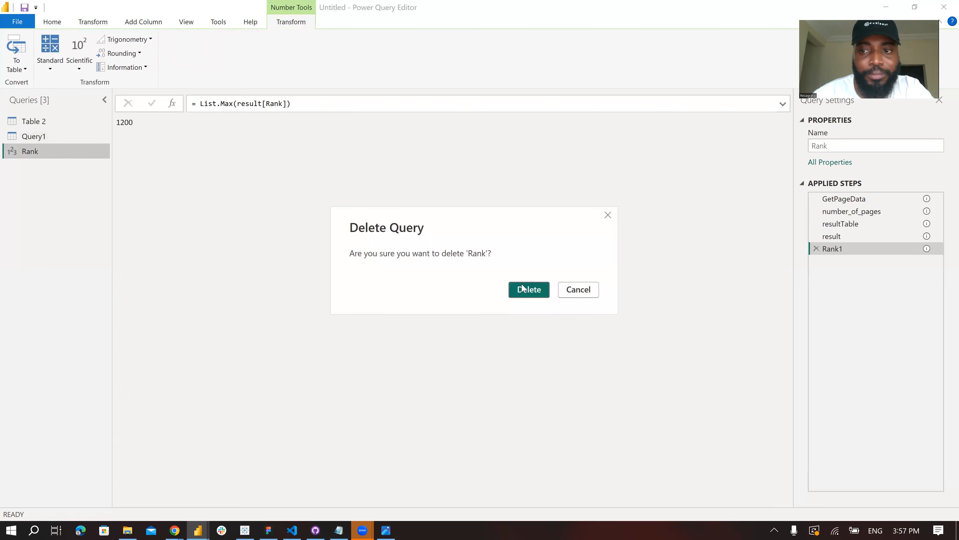
pyautogui.click(514, 288)
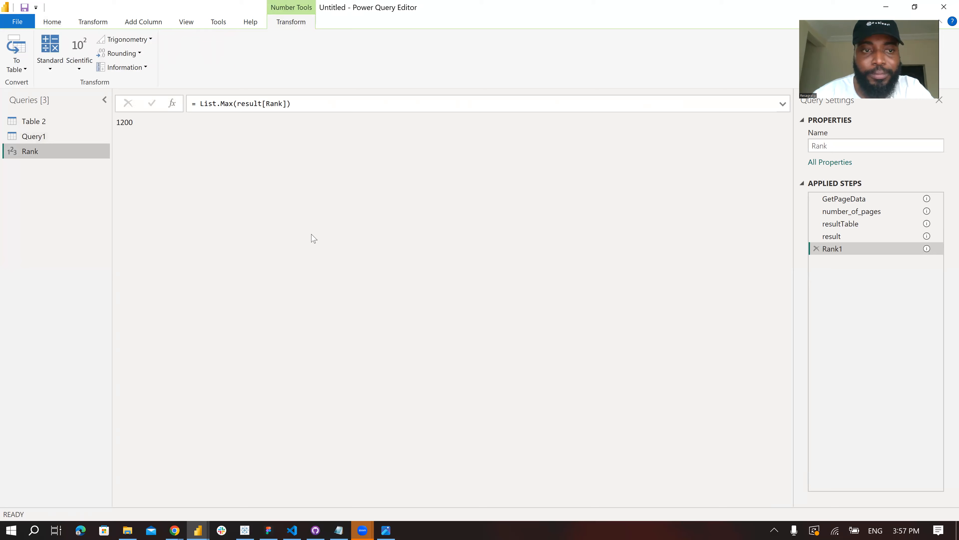
# - Add a new blank query alongside Query1
pyautogui.click(49, 141)
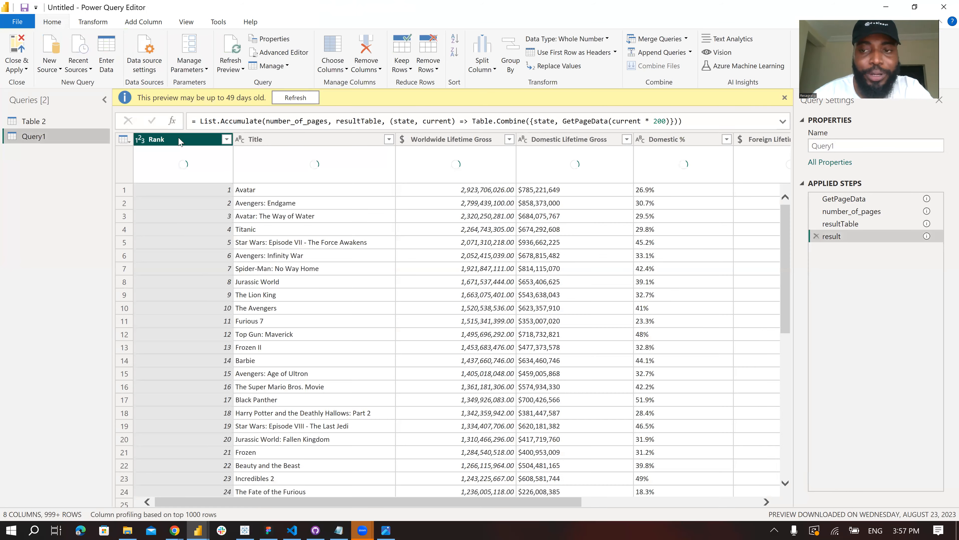
pyautogui.rightClick(179, 139)
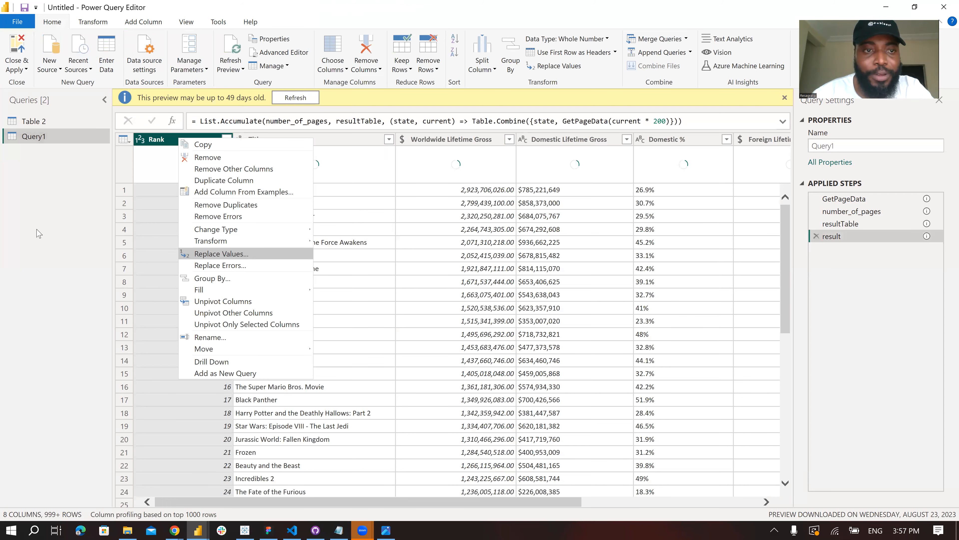
pyautogui.click(57, 70)
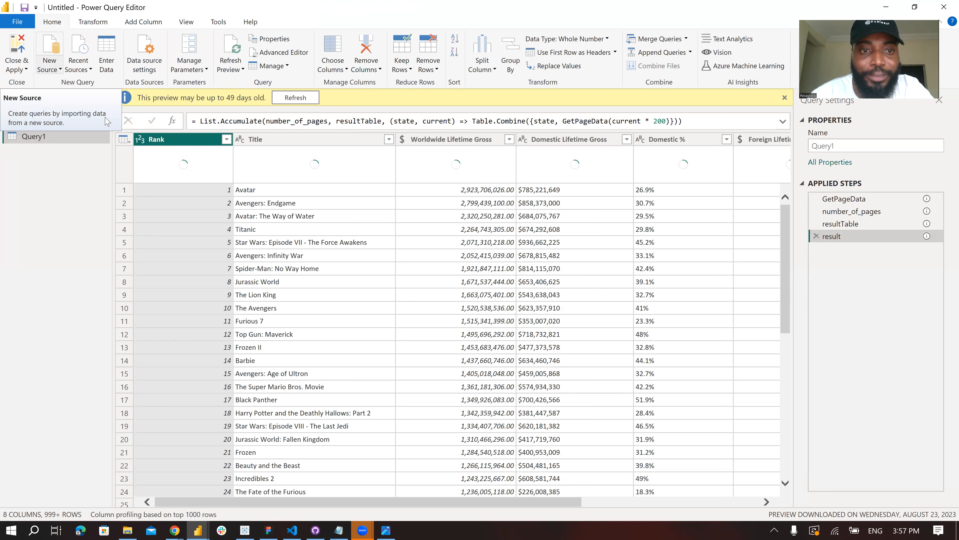
pyautogui.click(57, 71)
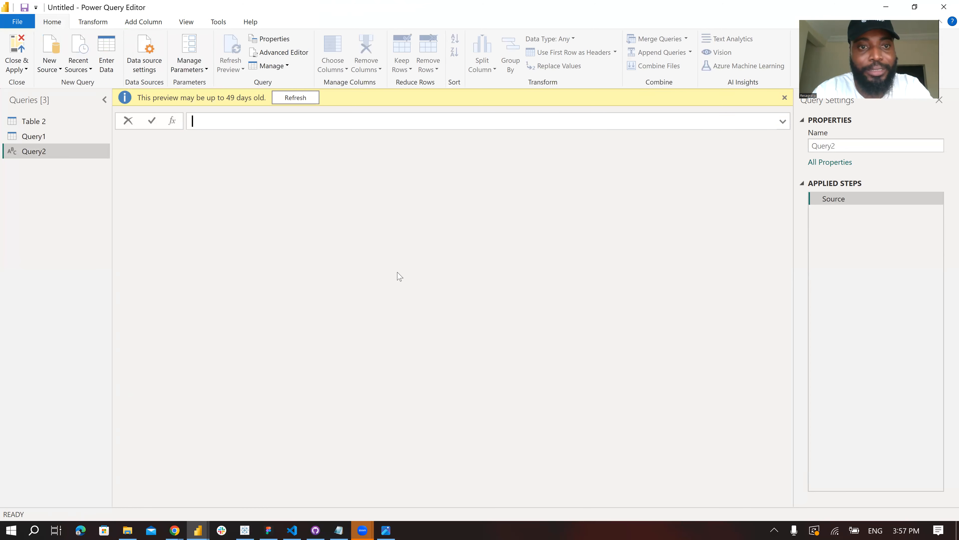
# - Enter the formula =List.Max(Query1[Rank]) in the blank query and check its result
pyautogui.write('List.Max')
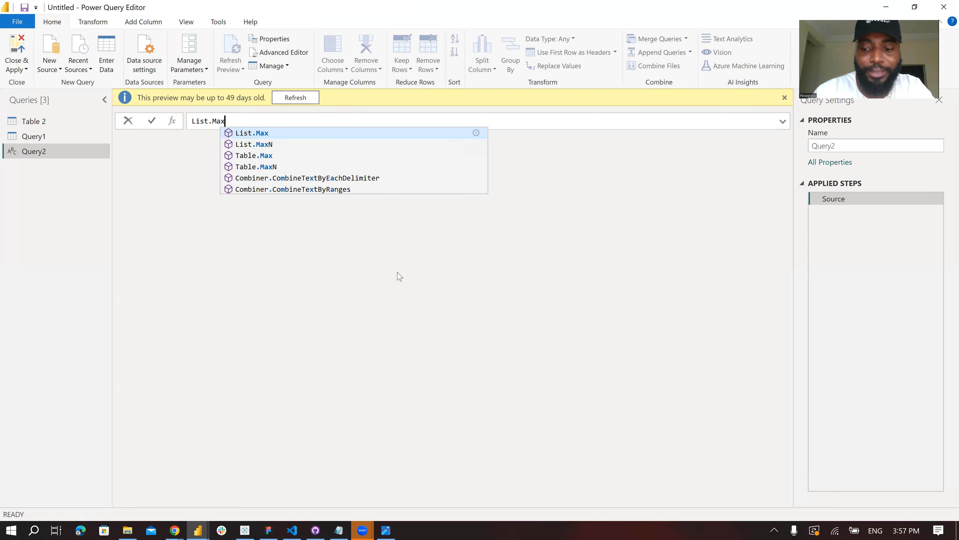
pyautogui.press('Tab')
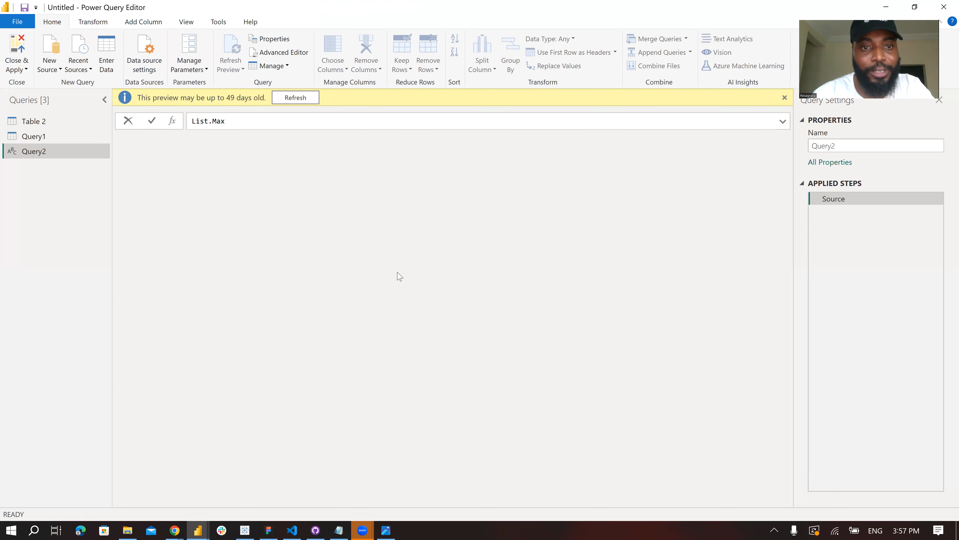
pyautogui.press('Return')
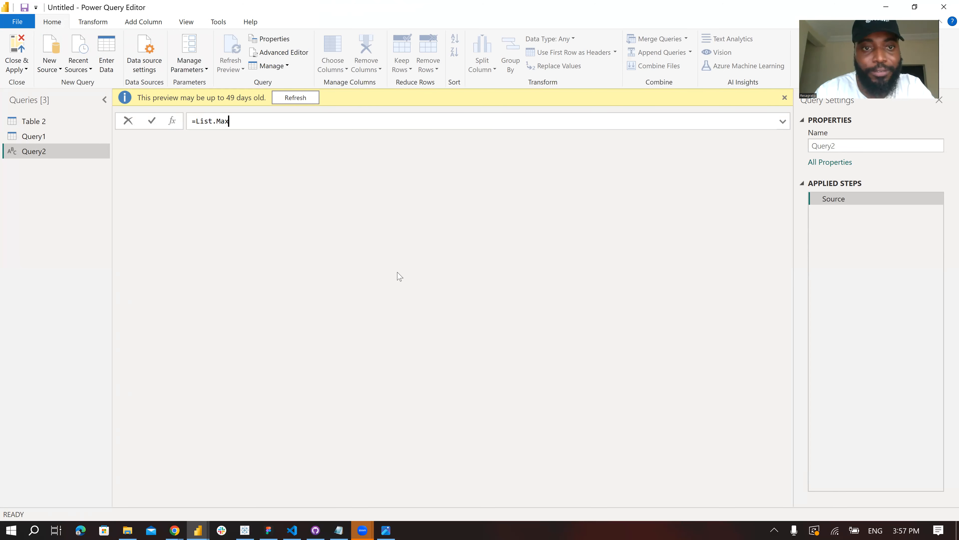
pyautogui.write('(')
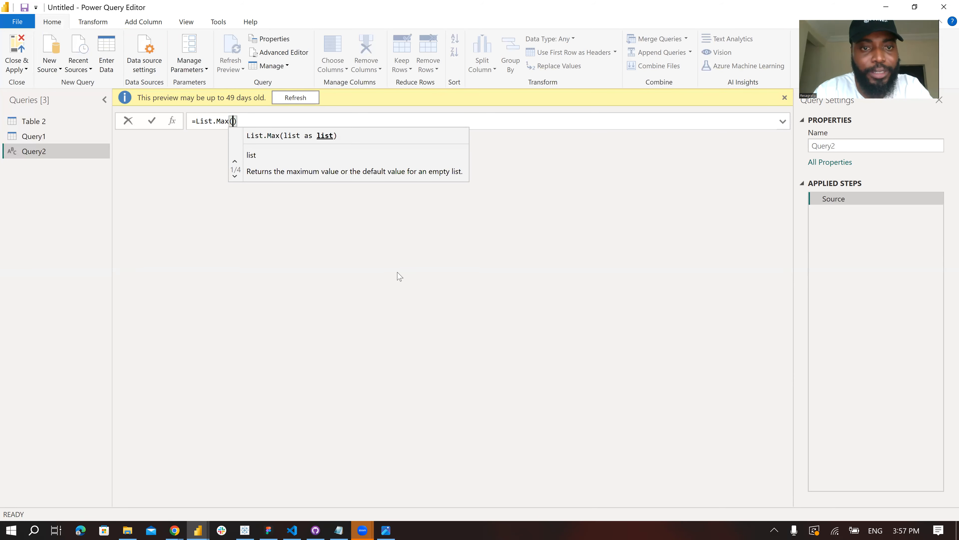
pyautogui.write('Query1')
pyautogui.write('[res')
pyautogui.press('BackSpace')
pyautogui.press('BackSpace')
pyautogui.press('BackSpace')
pyautogui.write('rank')
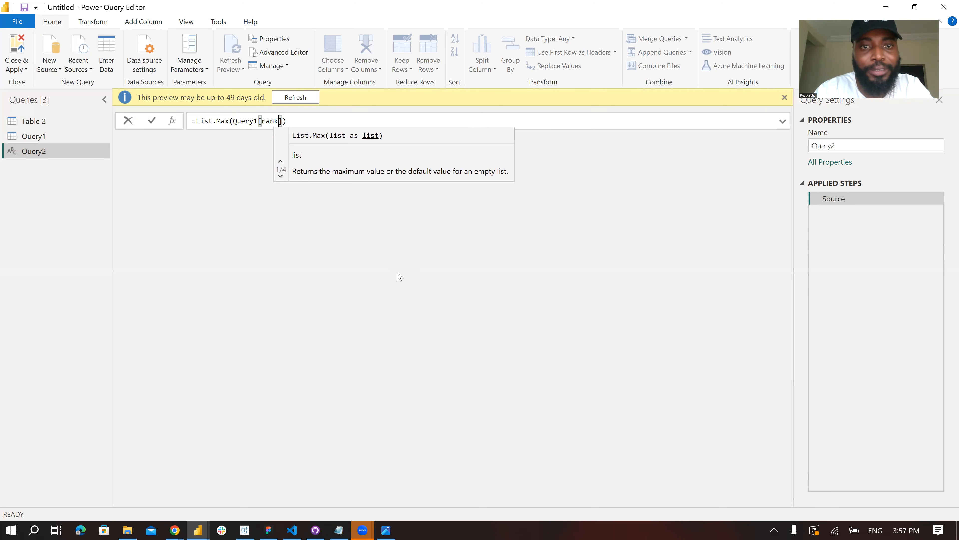
pyautogui.press('BackSpace')
pyautogui.press('BackSpace')
pyautogui.press('BackSpace')
pyautogui.press('BackSpace')
pyautogui.write('Ra')
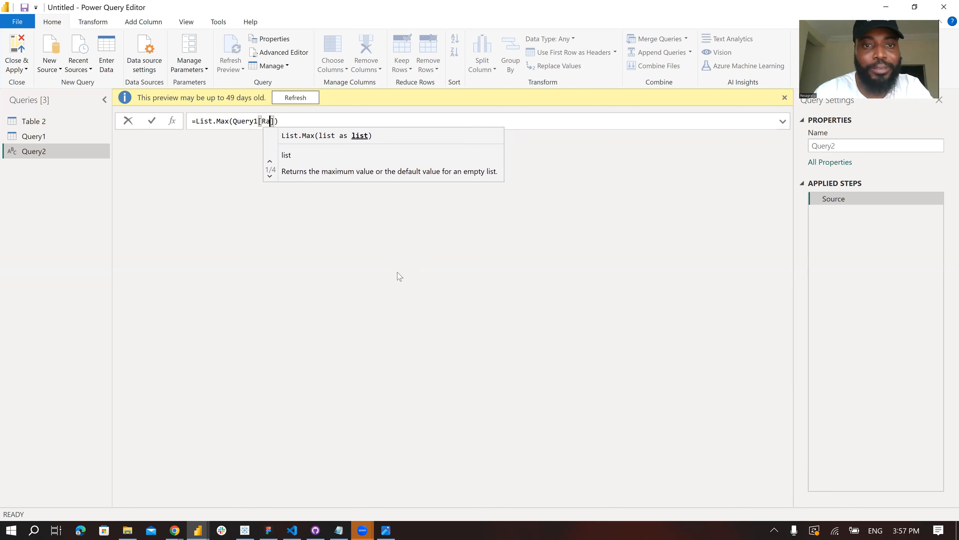
pyautogui.write('nk')
pyautogui.press('Return')
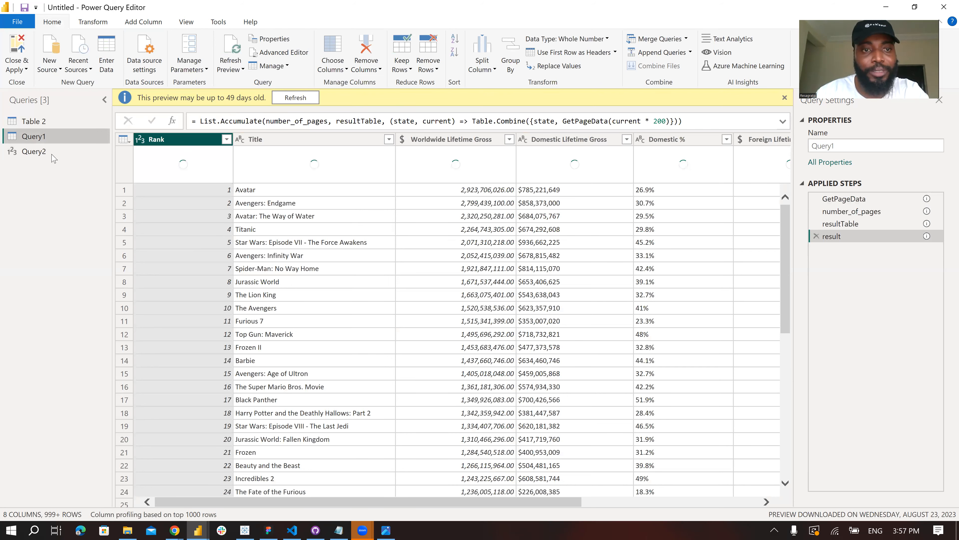
pyautogui.click(99, 155)
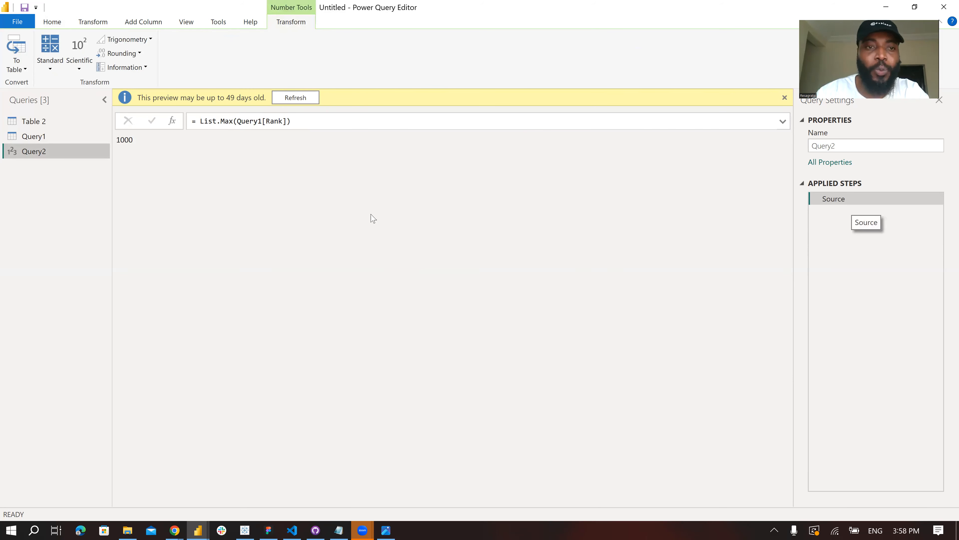
# - Delete Query2, confirm its removal, and return to Query1
pyautogui.rightClick(39, 156)
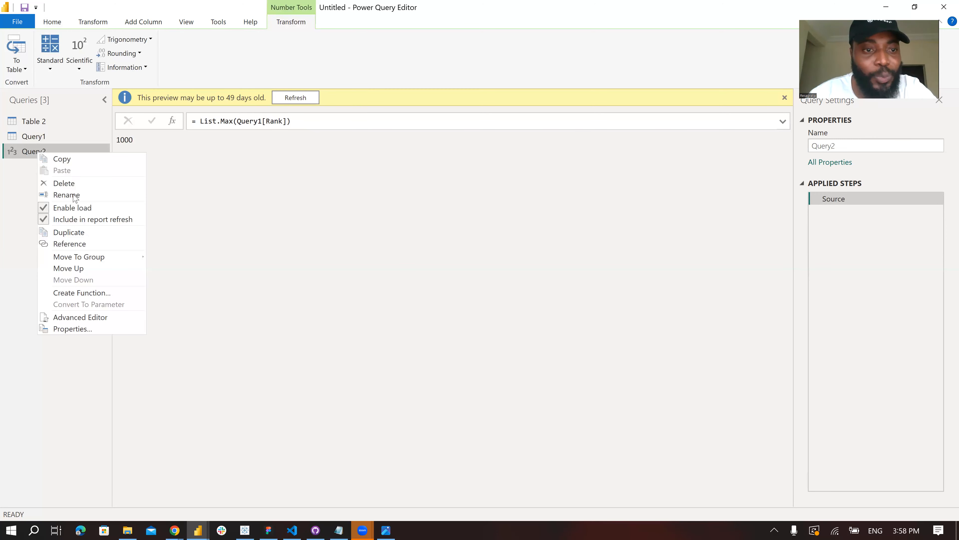
pyautogui.click(69, 183)
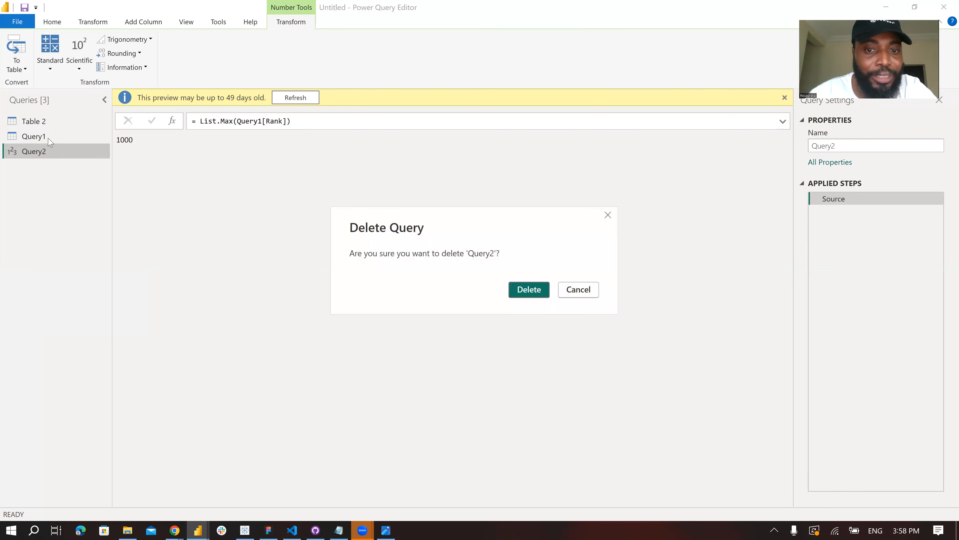
pyautogui.click(539, 290)
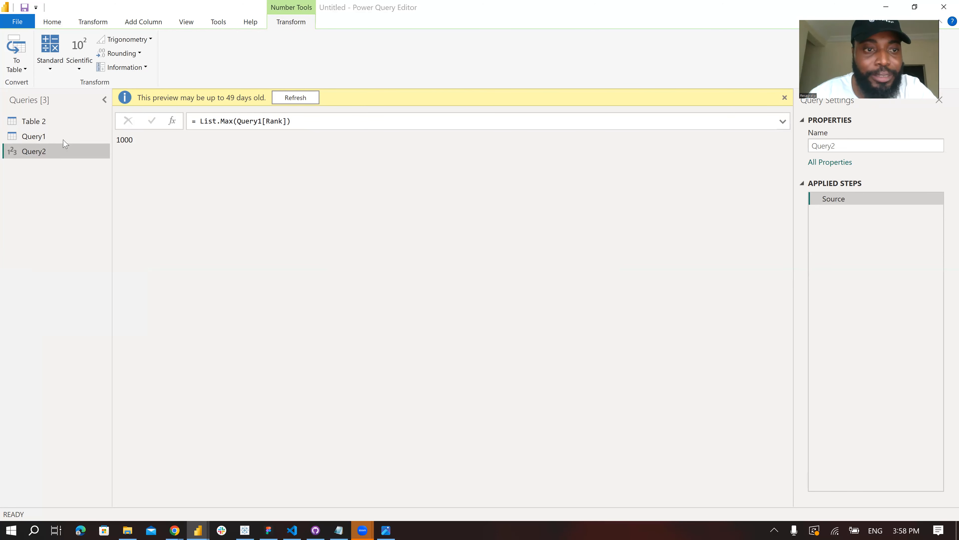
pyautogui.click(45, 140)
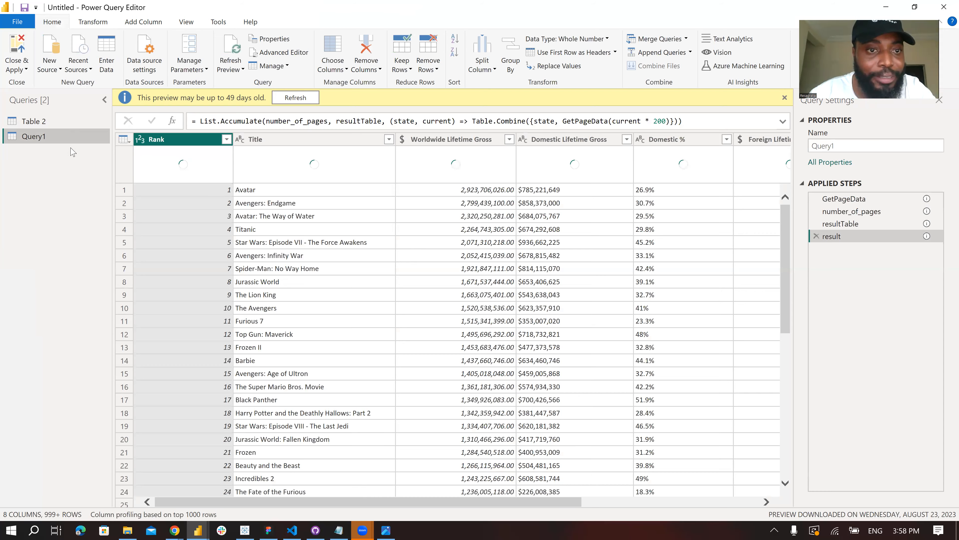
# - Delete the Table 2 query
pyautogui.click(66, 122)
pyautogui.rightClick(67, 120)
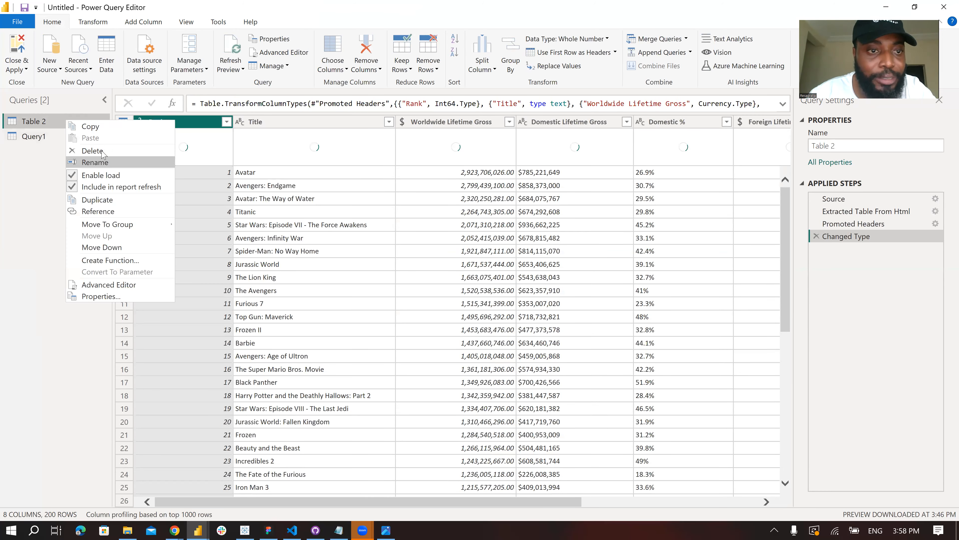
pyautogui.click(69, 149)
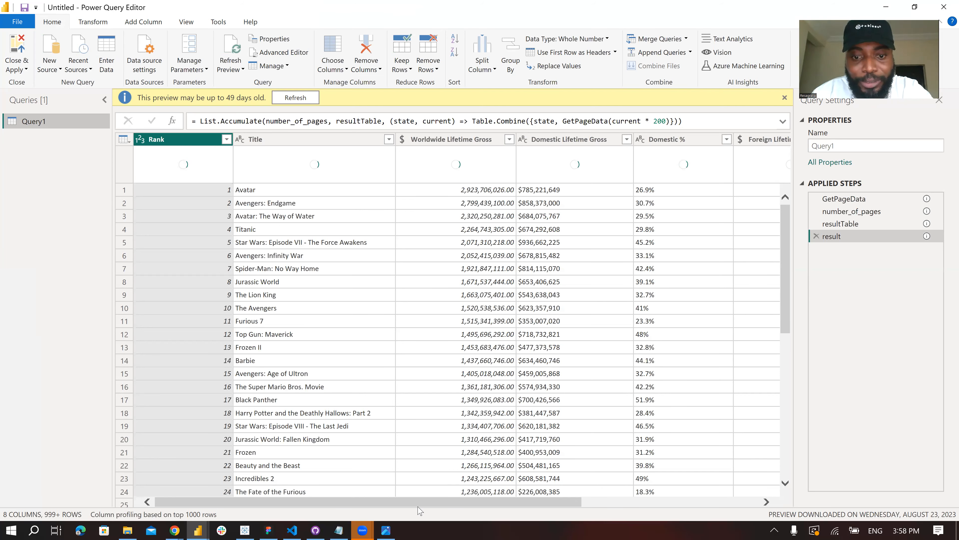
# - Examine the data types of Query1's worldwide, domestic and foreign gross and percentage columns
pyautogui.hscroll(2, 341, 216)
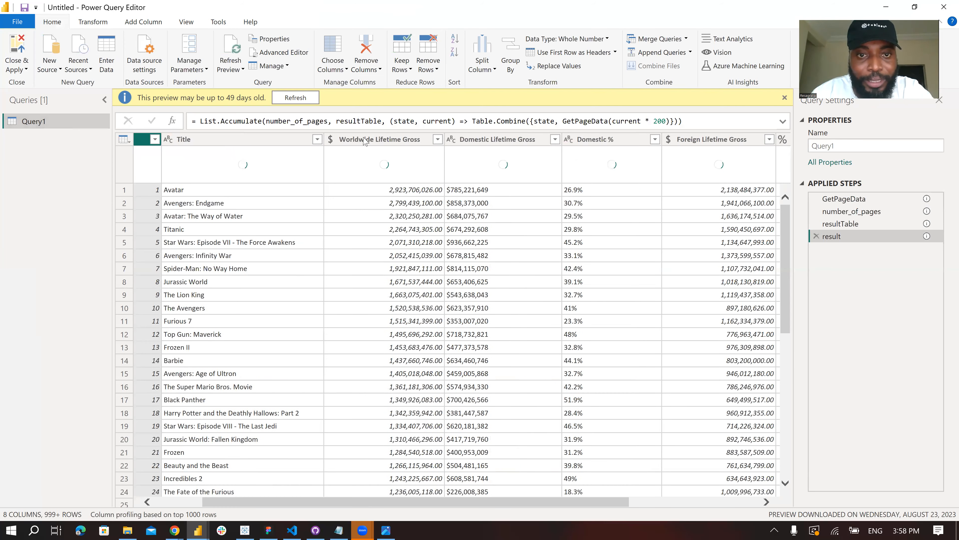
pyautogui.click(339, 140)
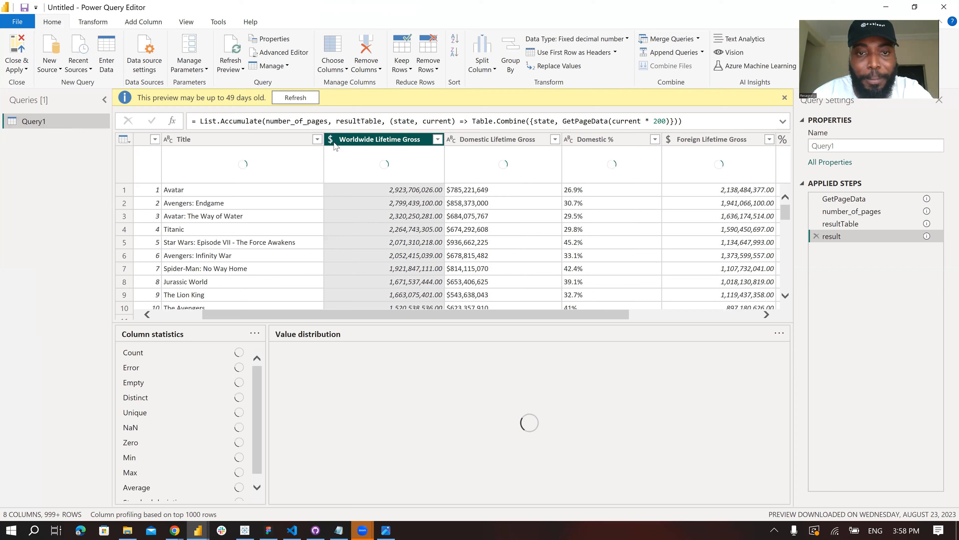
pyautogui.hscroll(2, 366, 164)
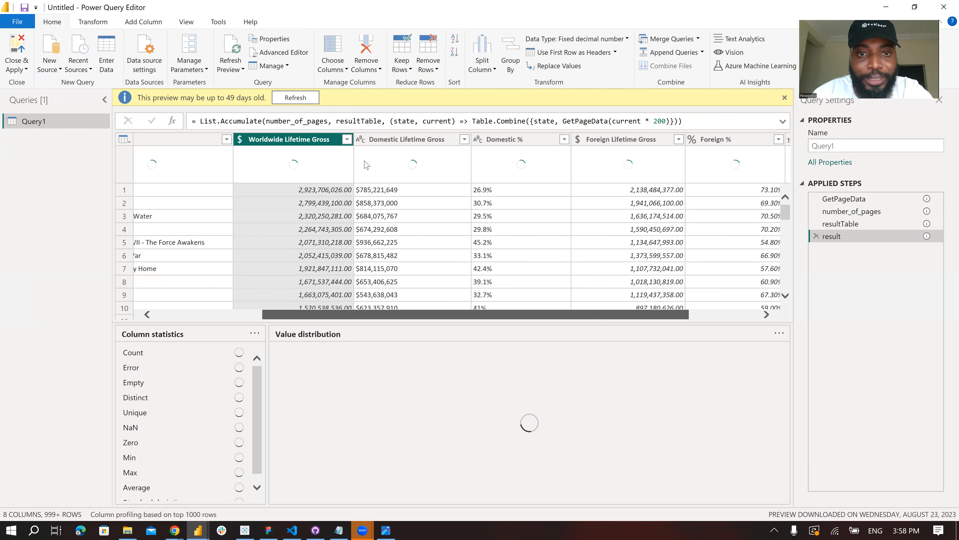
pyautogui.hscroll(1, 326, 139)
pyautogui.click(316, 139)
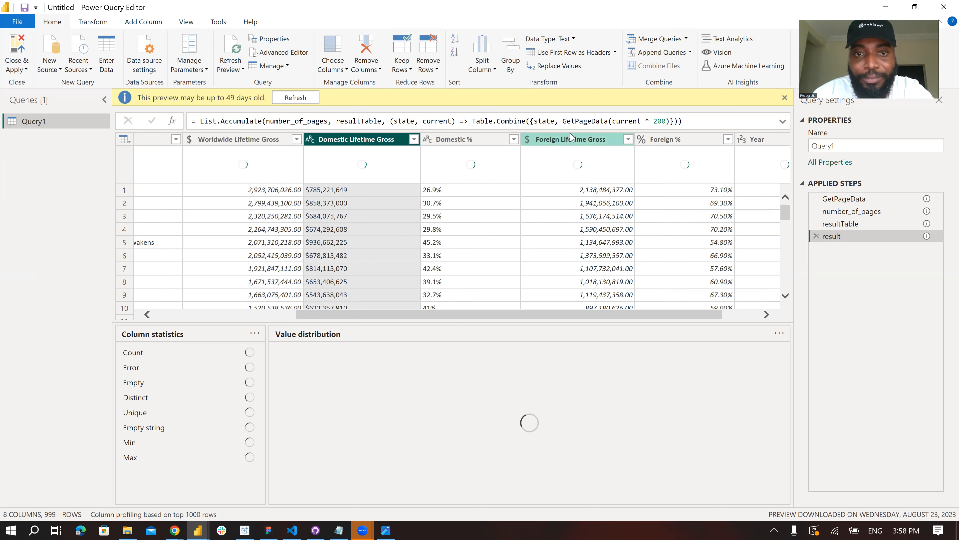
pyautogui.moveTo(469, 317)
pyautogui.mouseDown()
pyautogui.moveTo(546, 318)
pyautogui.moveTo(458, 321)
pyautogui.mouseUp()
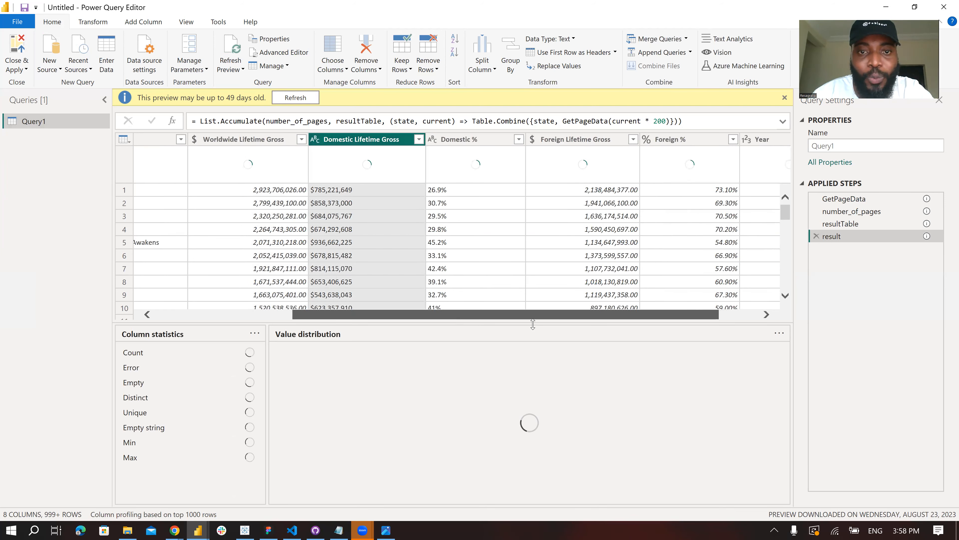
pyautogui.moveTo(591, 324); pyautogui.dragTo(463, 328)
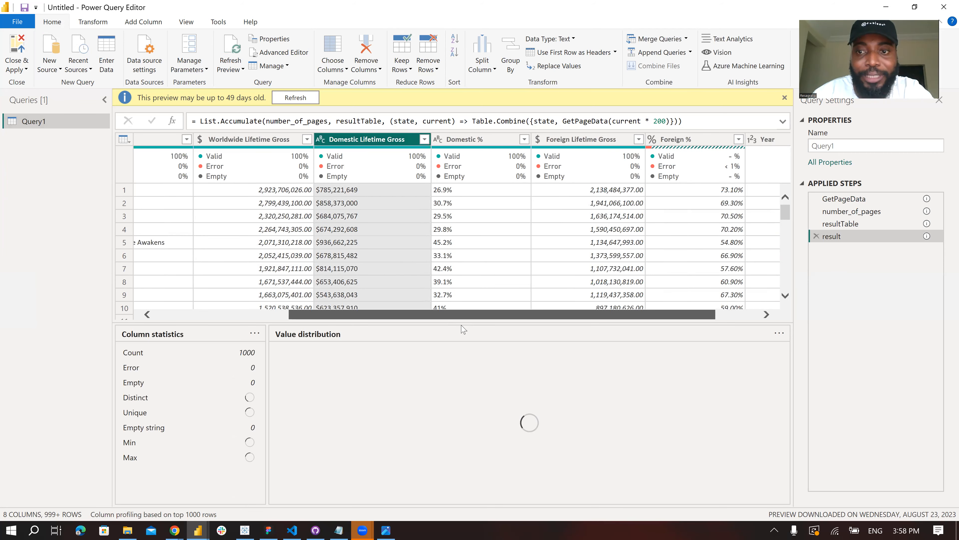
pyautogui.moveTo(538, 330); pyautogui.dragTo(621, 330)
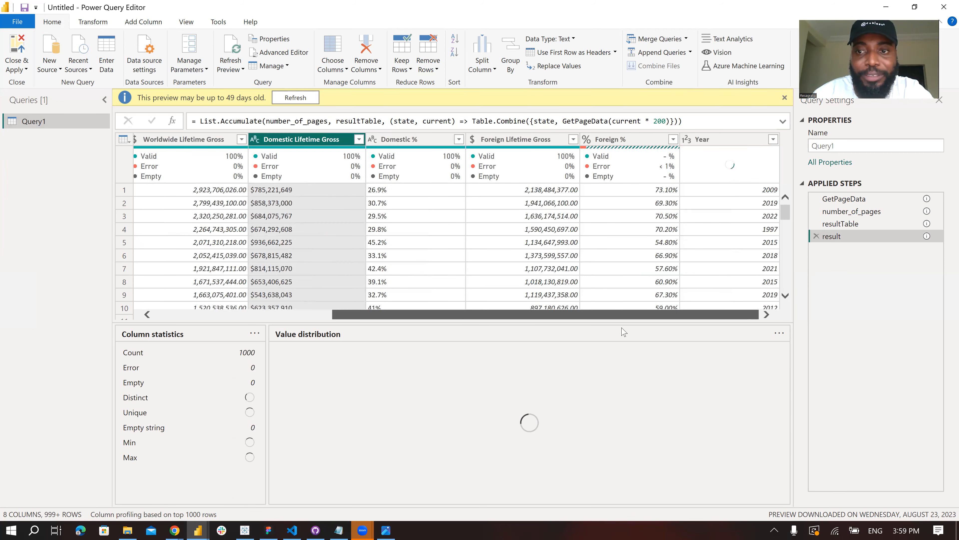
# - Check the column statistics and value distributions of Foreign %, Worldwide Lifetime Gross and Domestic Lifetime Gross
pyautogui.click(627, 142)
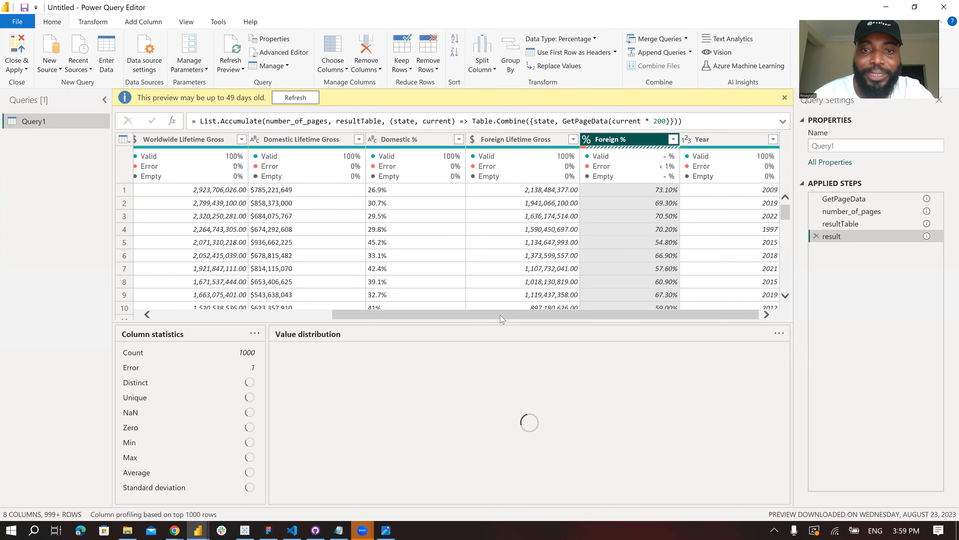
pyautogui.moveTo(500, 319); pyautogui.dragTo(345, 322)
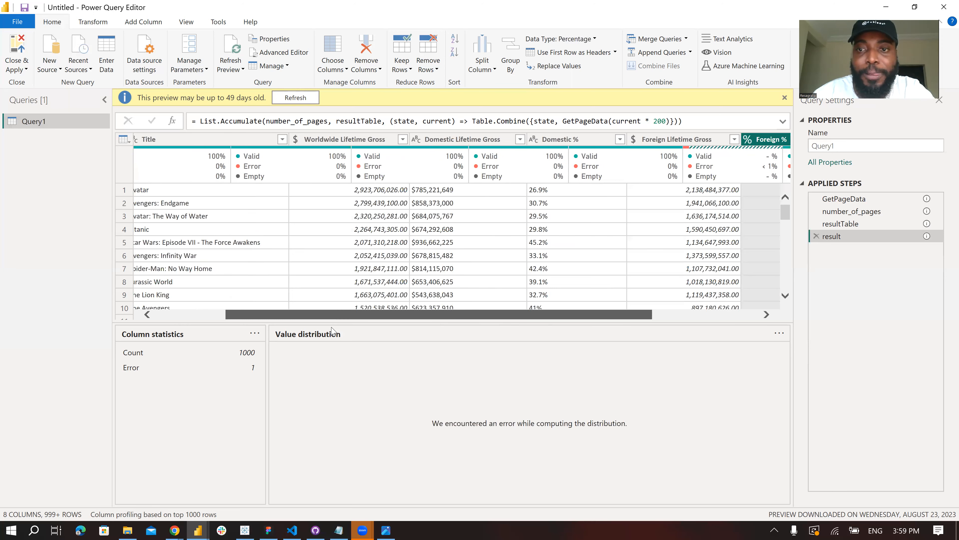
pyautogui.moveTo(203, 325); pyautogui.dragTo(373, 317)
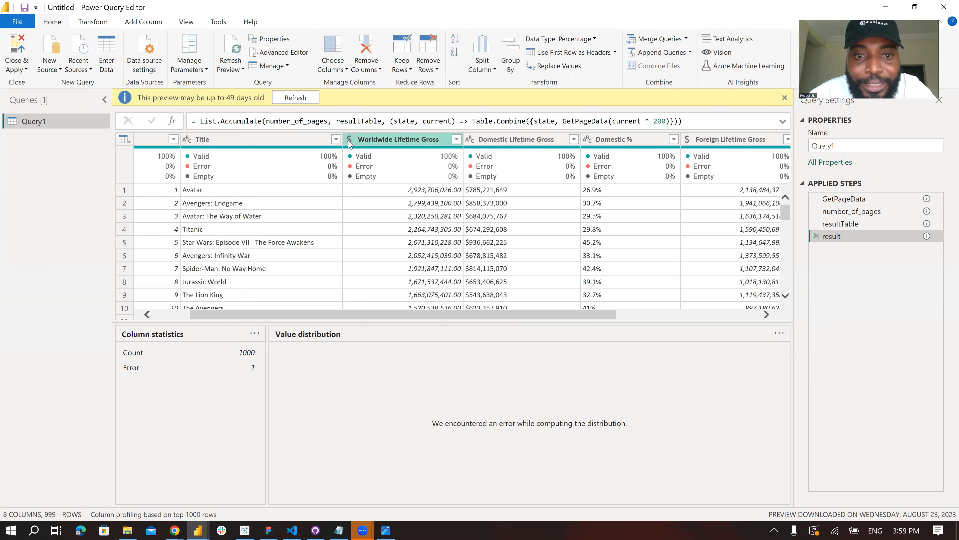
pyautogui.click(386, 142)
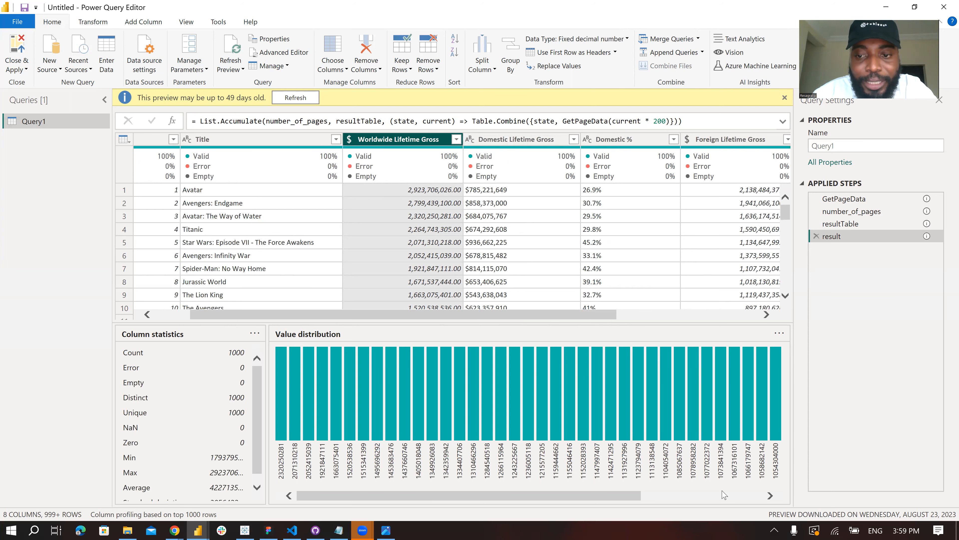
pyautogui.moveTo(332, 496); pyautogui.dragTo(395, 498)
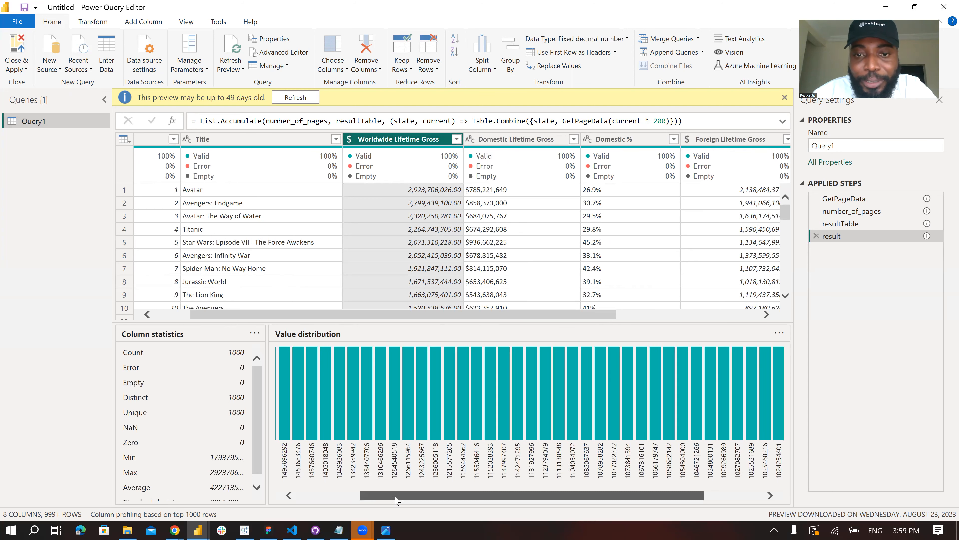
pyautogui.click(516, 140)
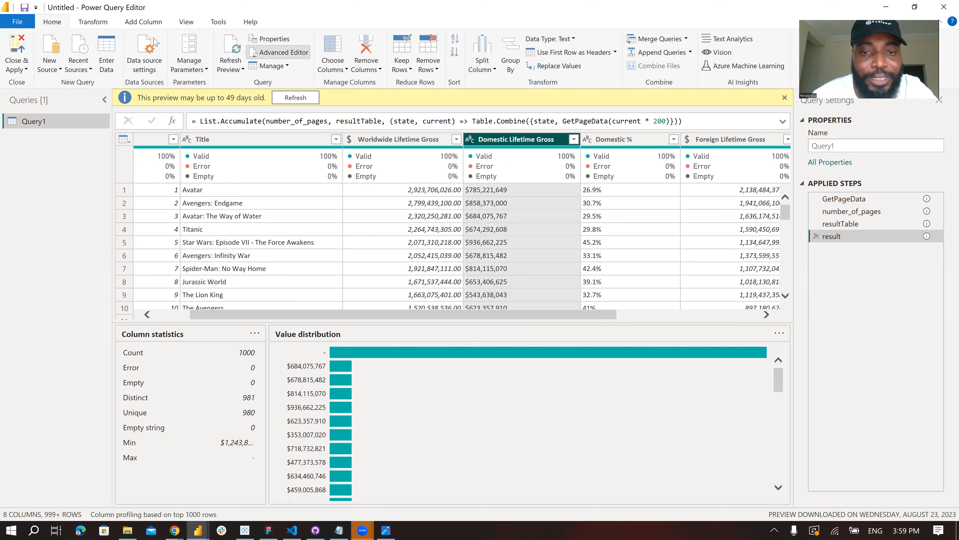
# - In Query1's M script, change the Domestic Lifetime Gross type from type text to Currency.Type in the Changed Type line
pyautogui.click(279, 52)
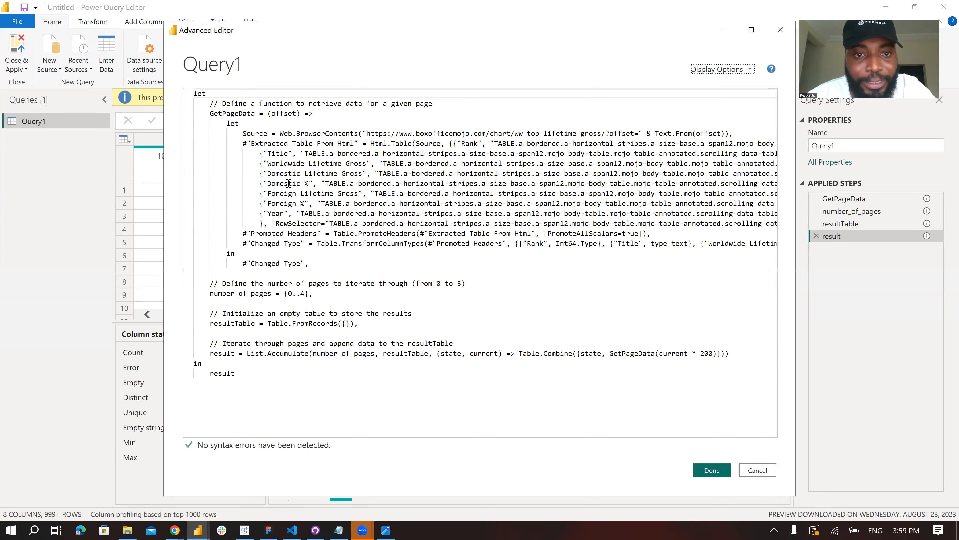
pyautogui.click(289, 183)
pyautogui.click(329, 214)
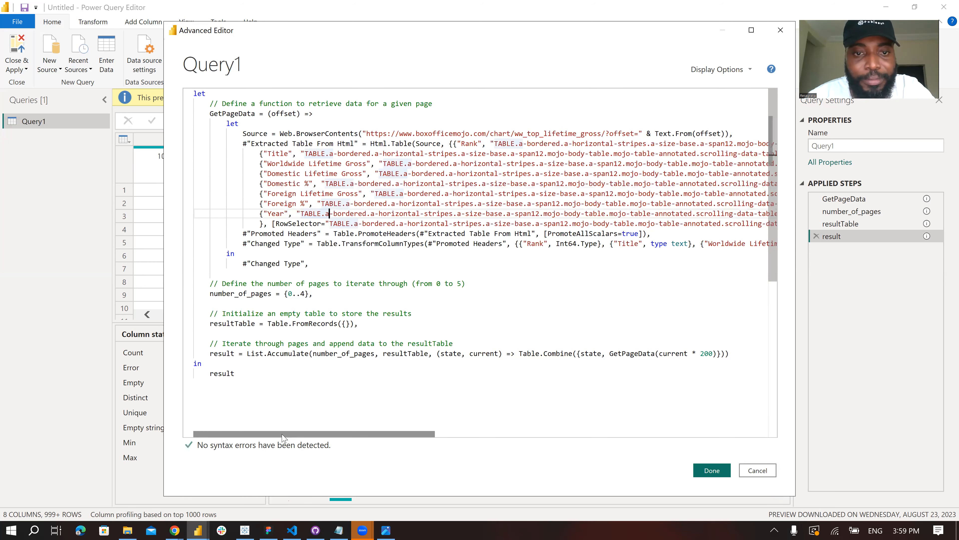
pyautogui.moveTo(329, 429); pyautogui.dragTo(376, 426)
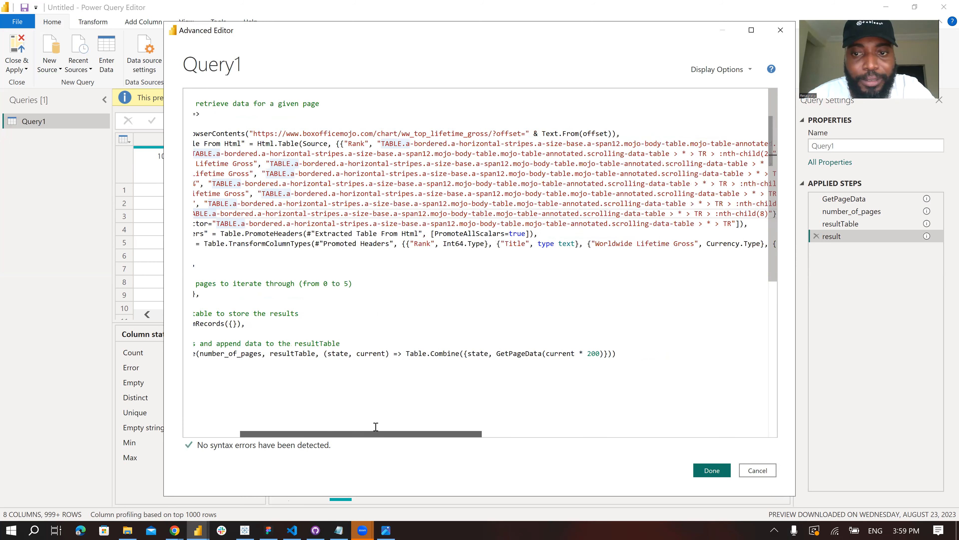
pyautogui.hscroll(3, 378, 425)
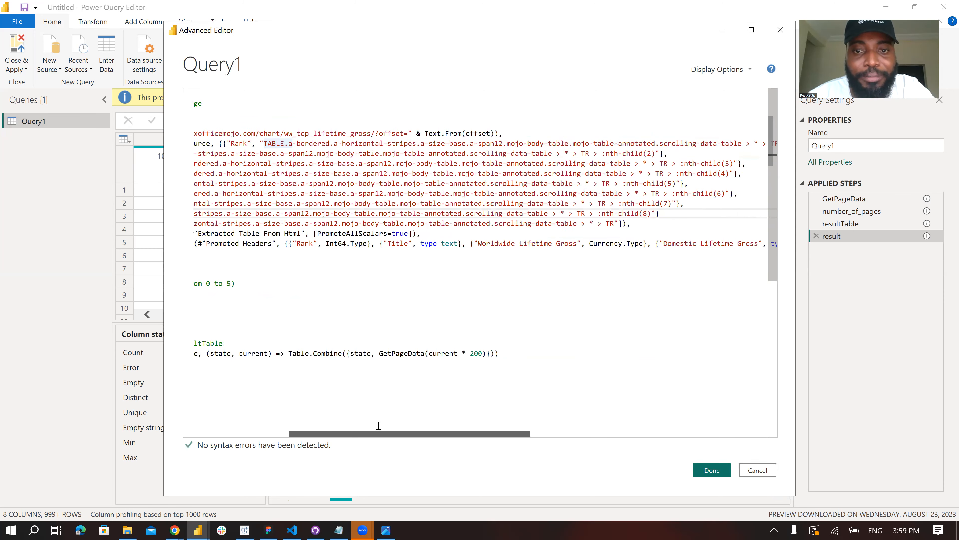
pyautogui.moveTo(391, 425); pyautogui.dragTo(415, 429)
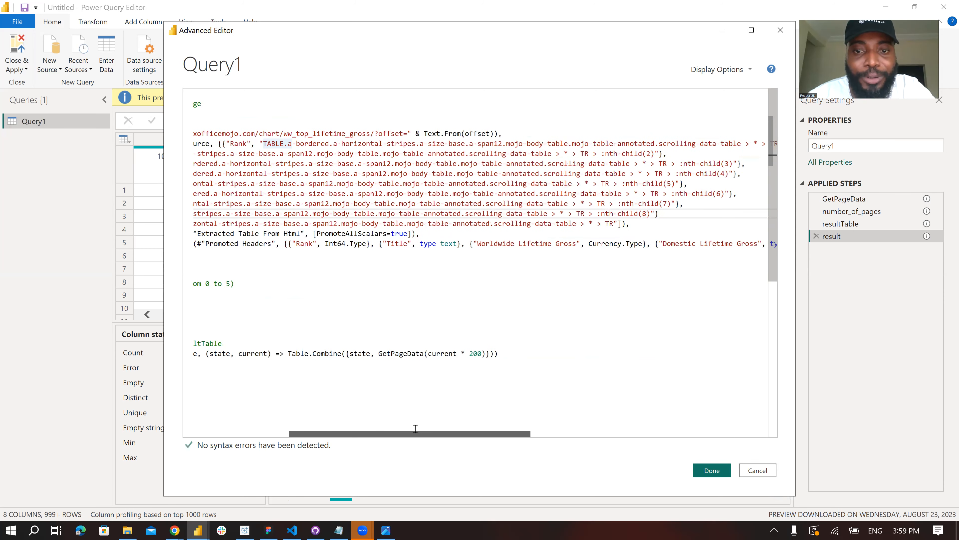
pyautogui.hscroll(6, 422, 431)
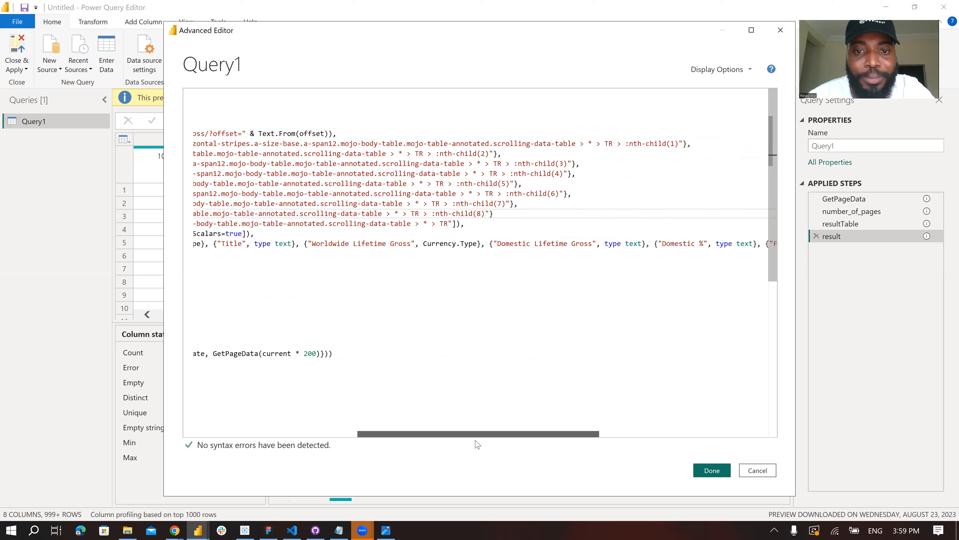
pyautogui.hscroll(1, 484, 447)
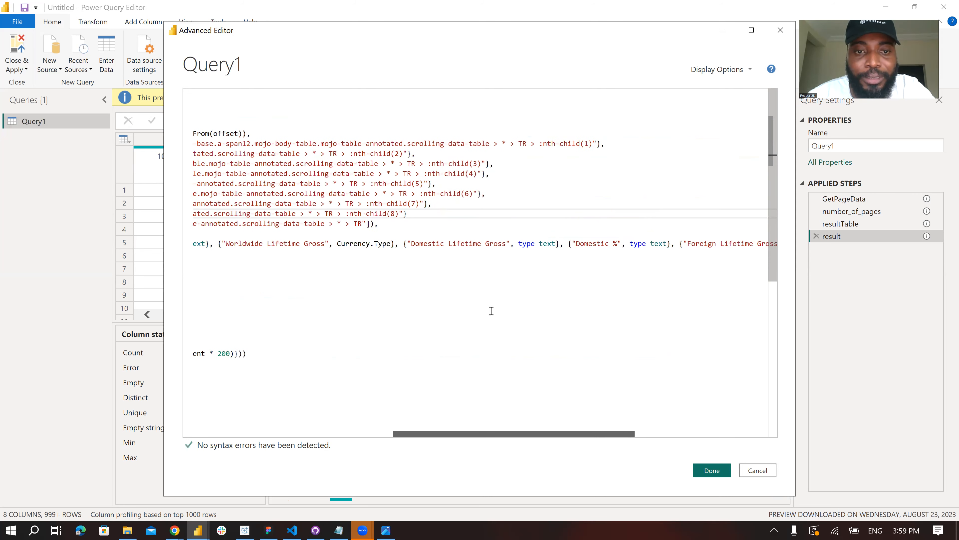
pyautogui.moveTo(518, 244); pyautogui.dragTo(556, 243)
pyautogui.write('Currency')
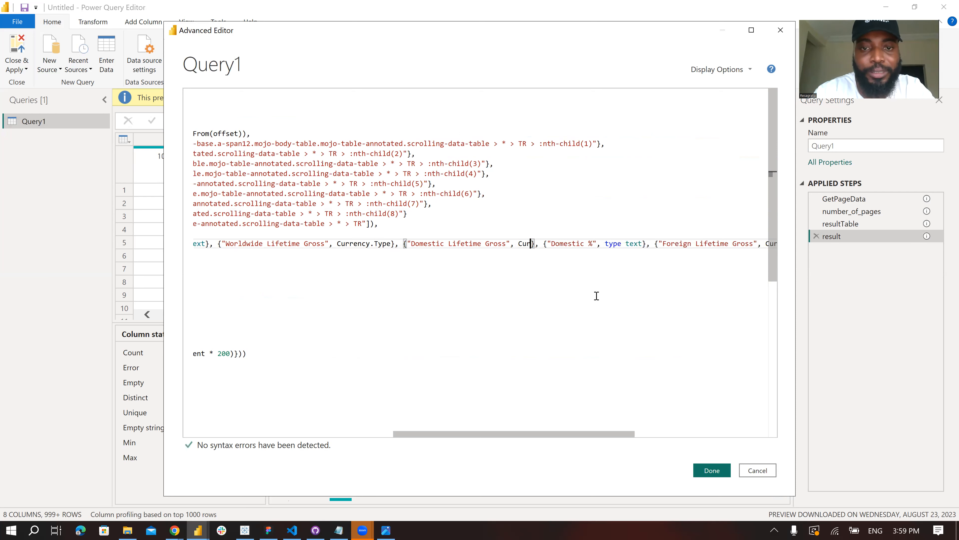
pyautogui.write('.Type')
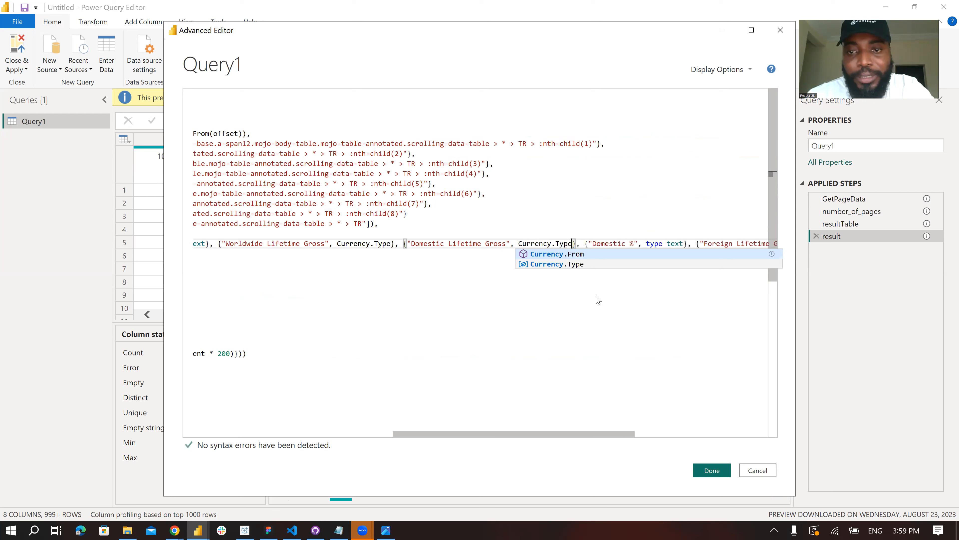
# - Check the remaining column types at the end of the Changed Type line and apply the script edit
pyautogui.click(617, 244)
pyautogui.click(379, 244)
pyautogui.moveTo(490, 434); pyautogui.dragTo(578, 443)
pyautogui.click(631, 244)
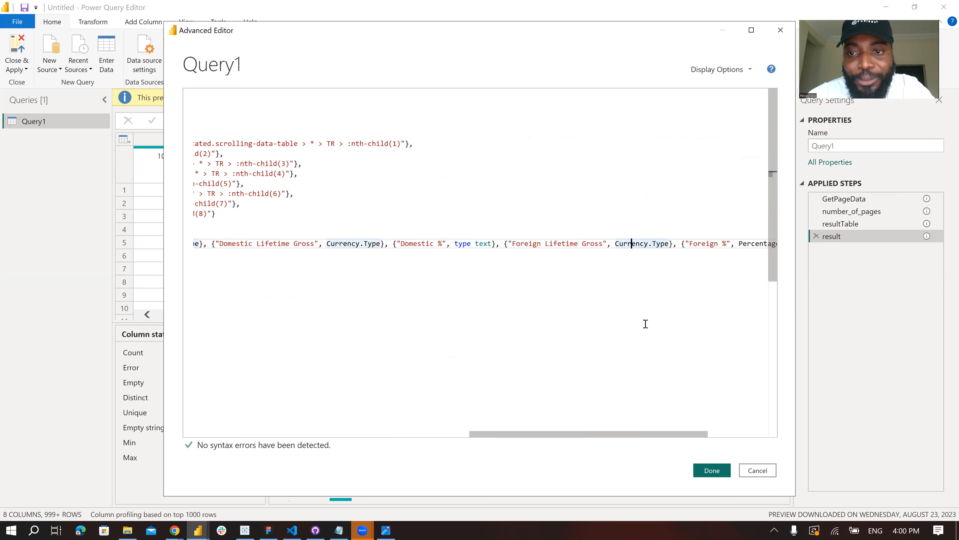
pyautogui.click(708, 435)
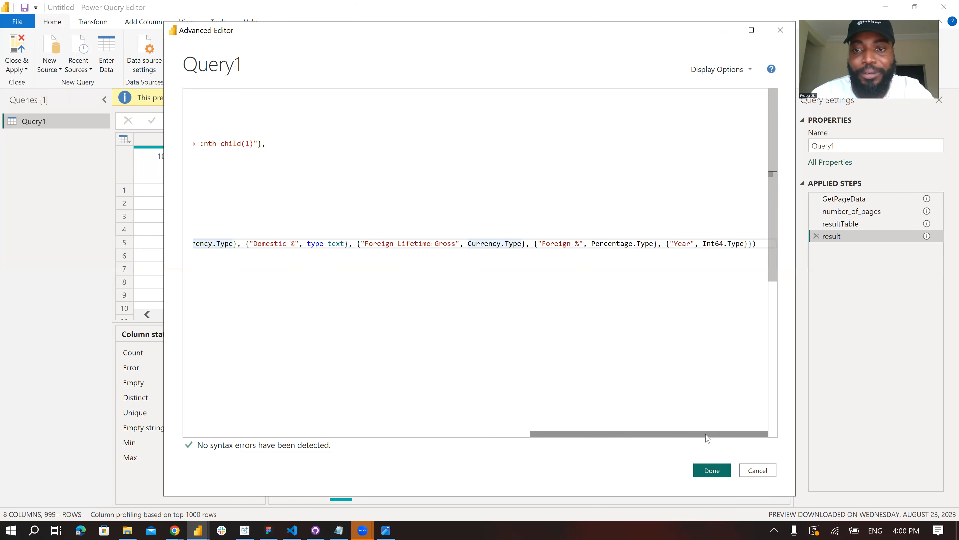
pyautogui.click(713, 471)
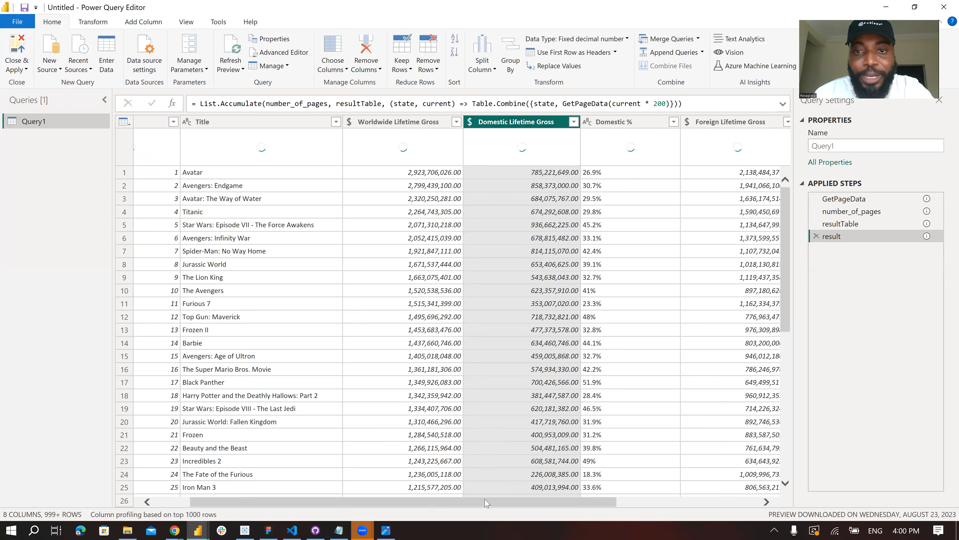
# - Inspect the column quality in Query1's output and compare its resultTable and result steps
pyautogui.hscroll(3, 486, 502)
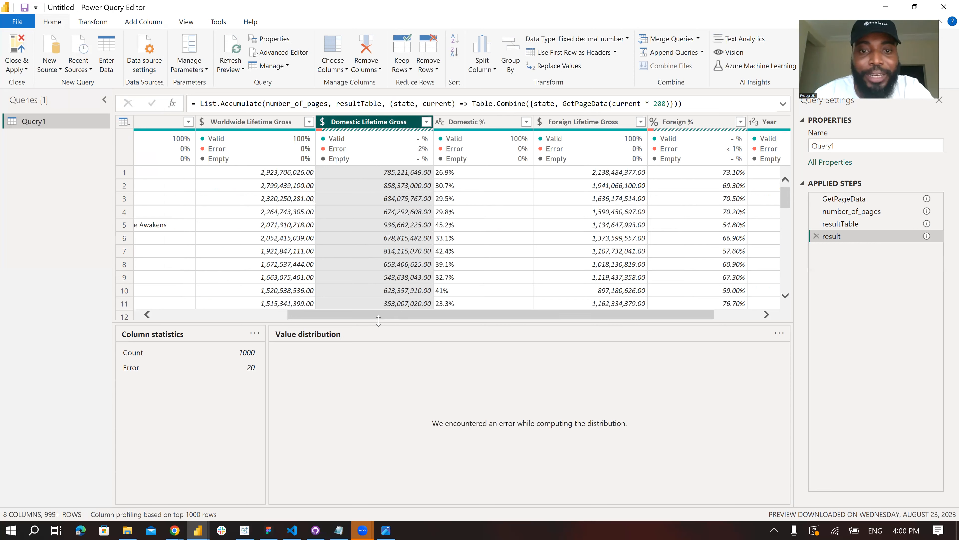
pyautogui.moveTo(385, 319); pyautogui.dragTo(256, 321)
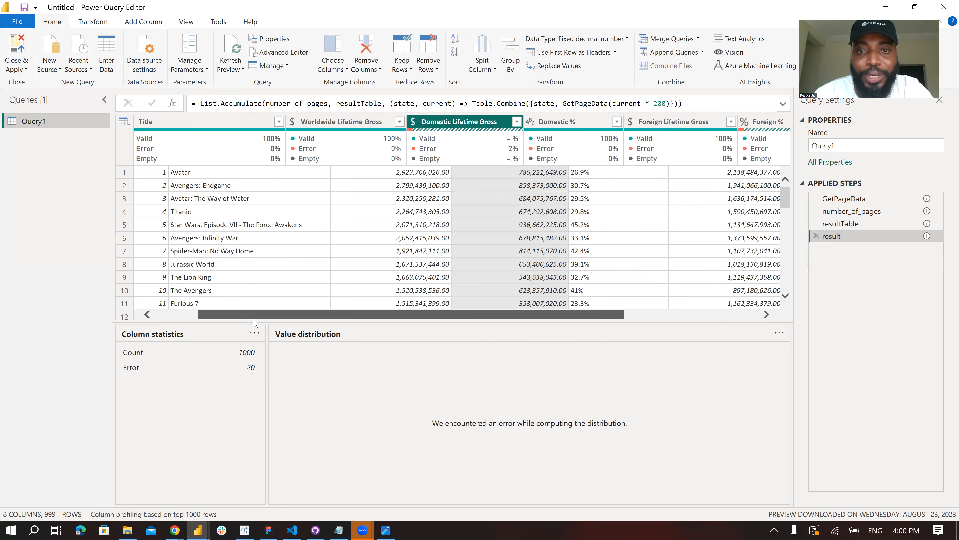
pyautogui.click(854, 225)
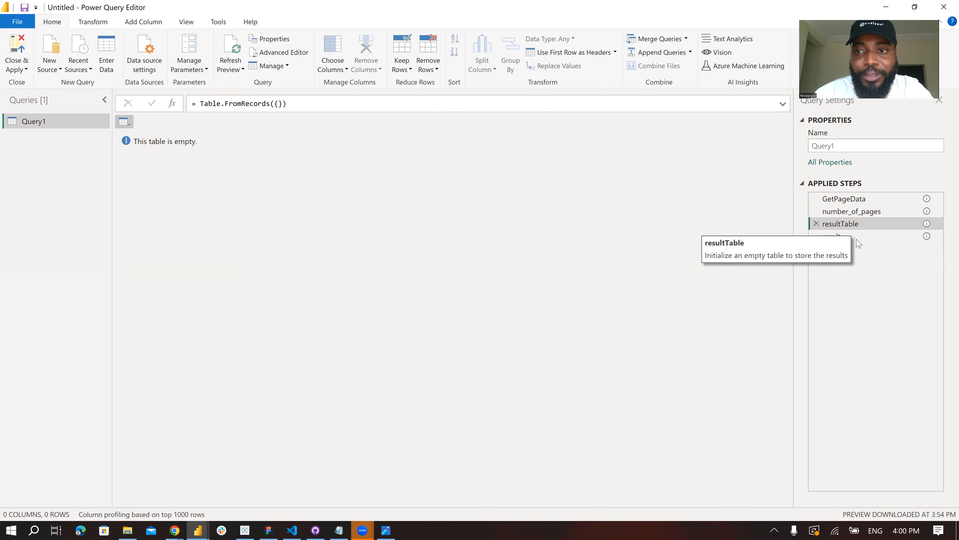
pyautogui.click(884, 237)
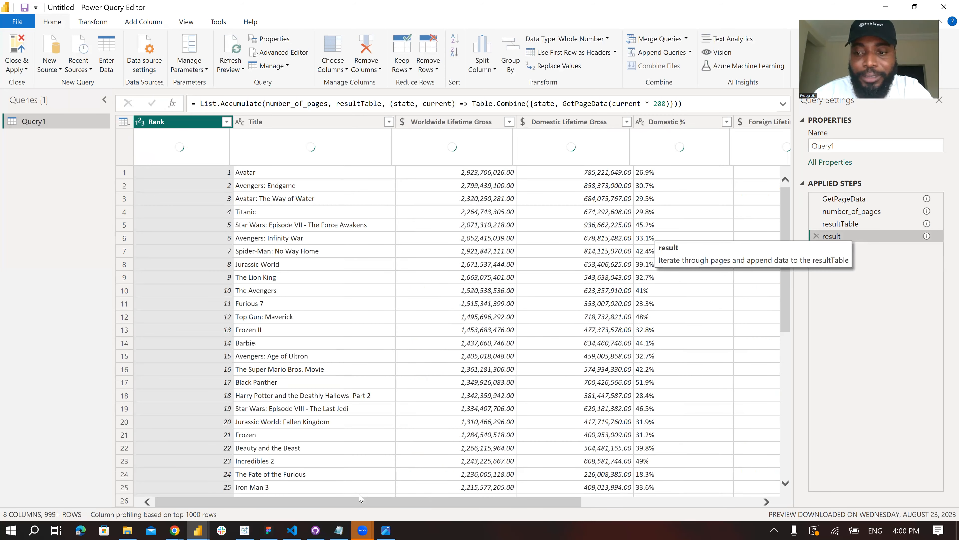
# - In Query1's M script, change the Domestic Lifetime Gross type from Currency.Type to type text and apply the edit
pyautogui.moveTo(397, 504); pyautogui.dragTo(500, 508)
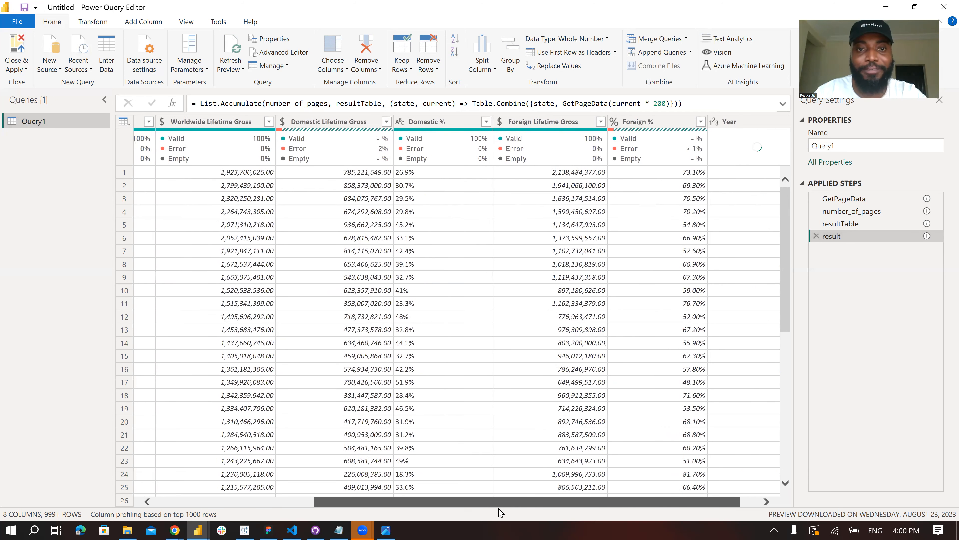
pyautogui.moveTo(518, 511); pyautogui.dragTo(453, 518)
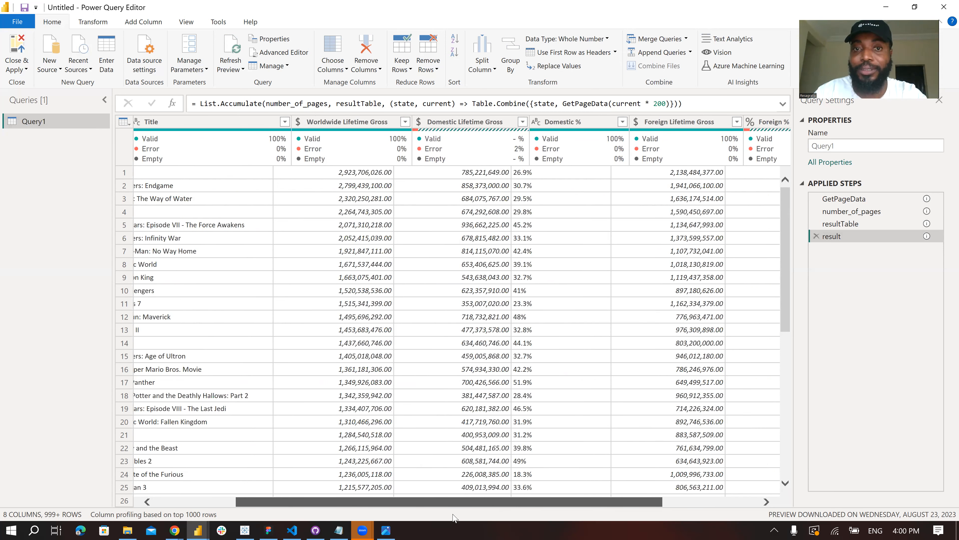
pyautogui.moveTo(386, 524); pyautogui.dragTo(377, 524)
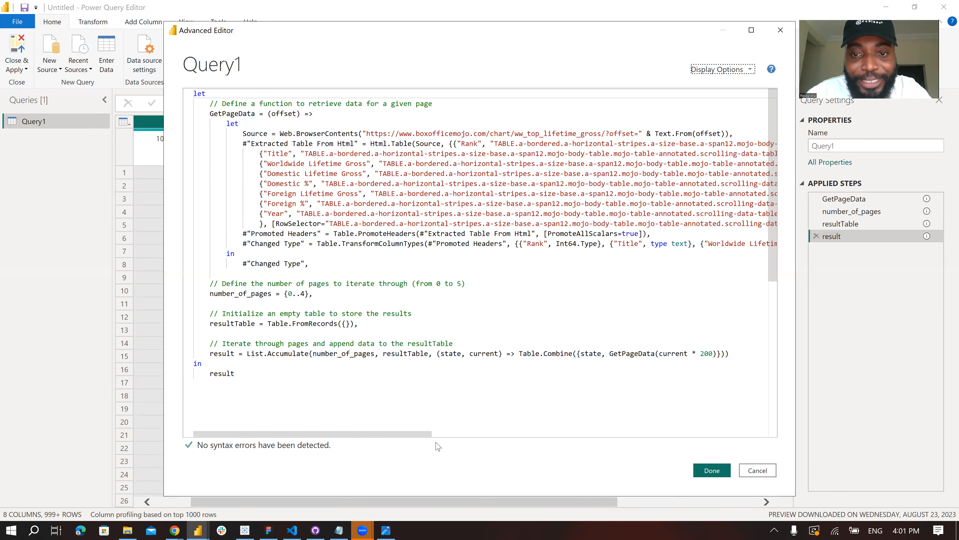
pyautogui.hscroll(10, 389, 119)
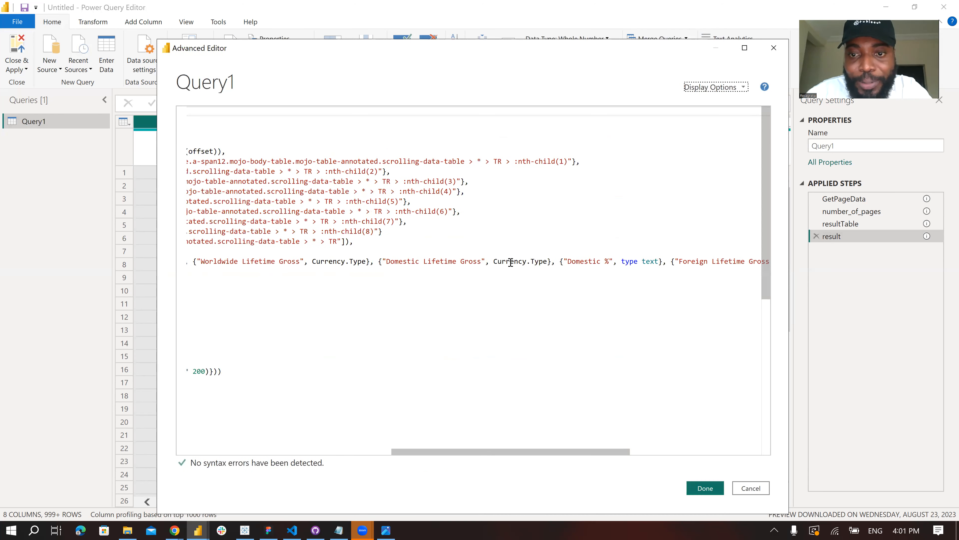
pyautogui.click(493, 261)
pyautogui.keyDown('shift'); pyautogui.click(546, 260); pyautogui.keyUp('shift')
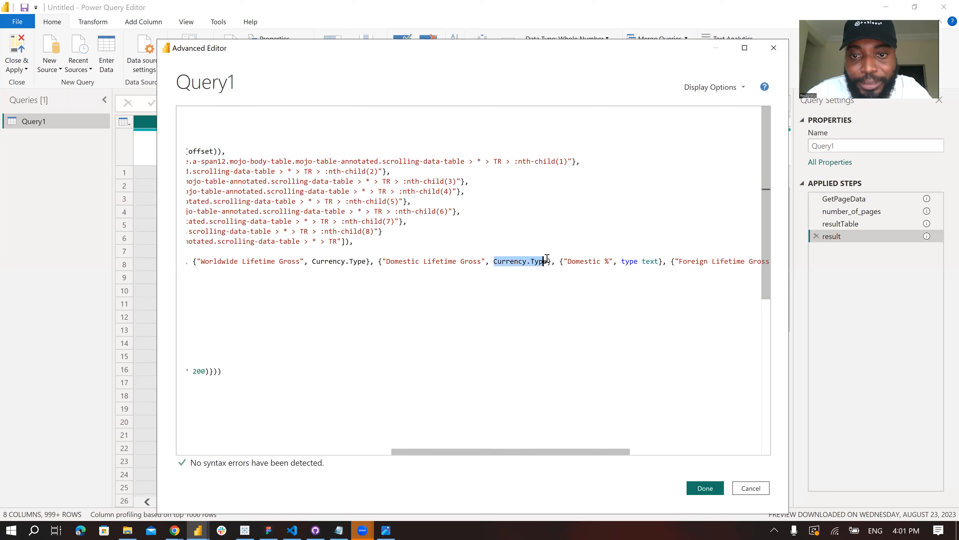
pyautogui.write('type ')
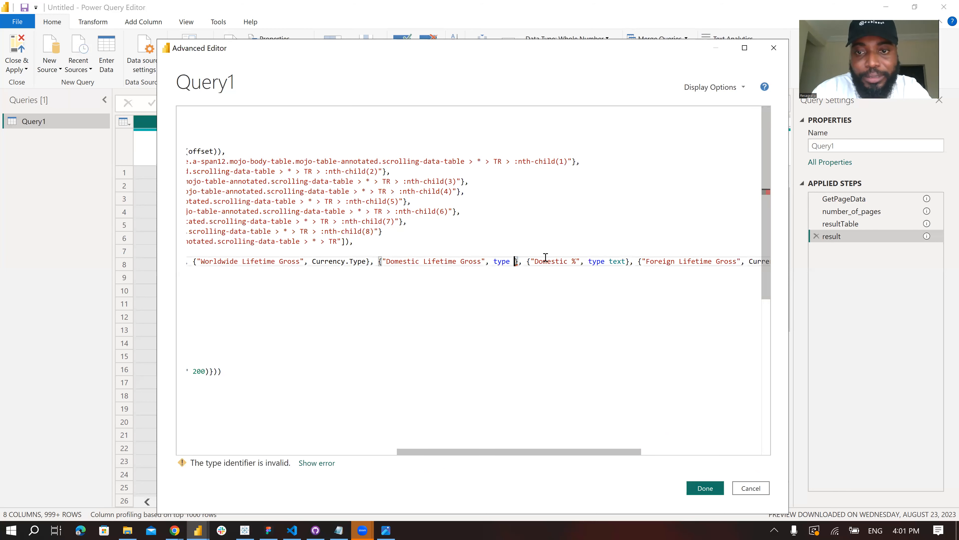
pyautogui.write('text')
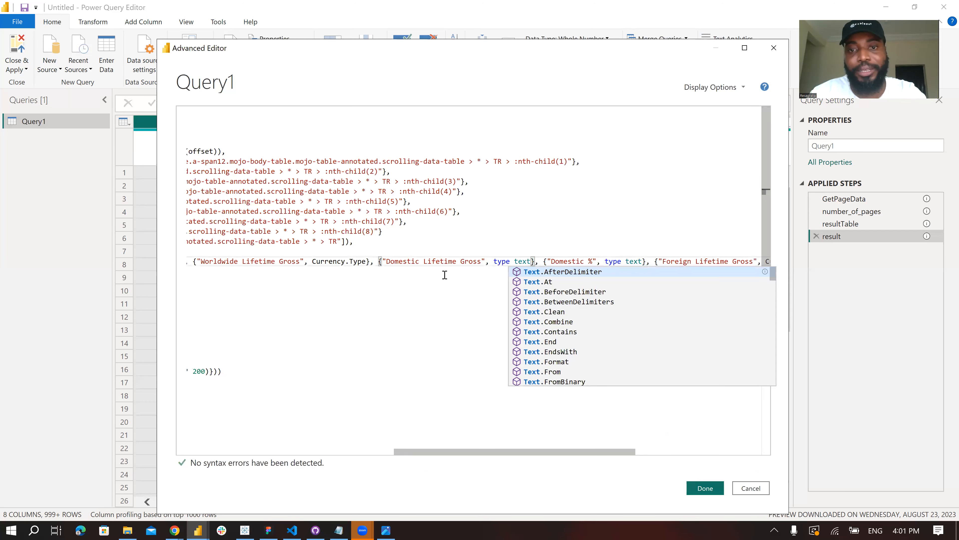
pyautogui.press('Escape')
pyautogui.press('Up')
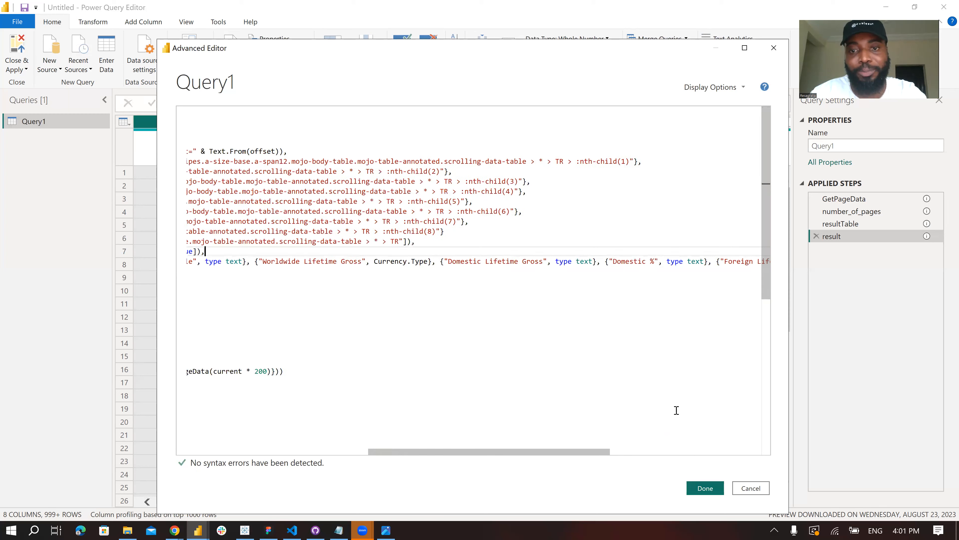
pyautogui.click(714, 491)
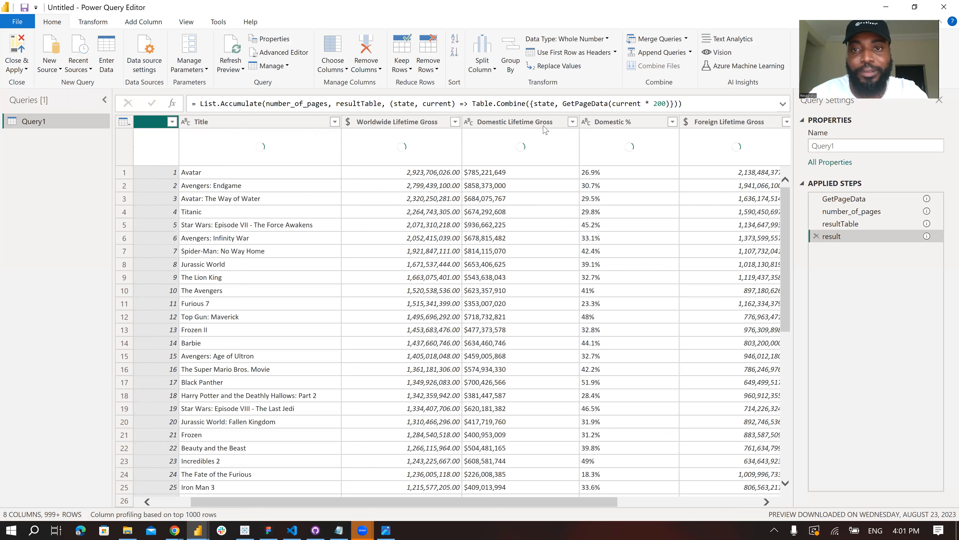
# - Remove the Domestic % and Foreign % columns from Query1
pyautogui.click(629, 124)
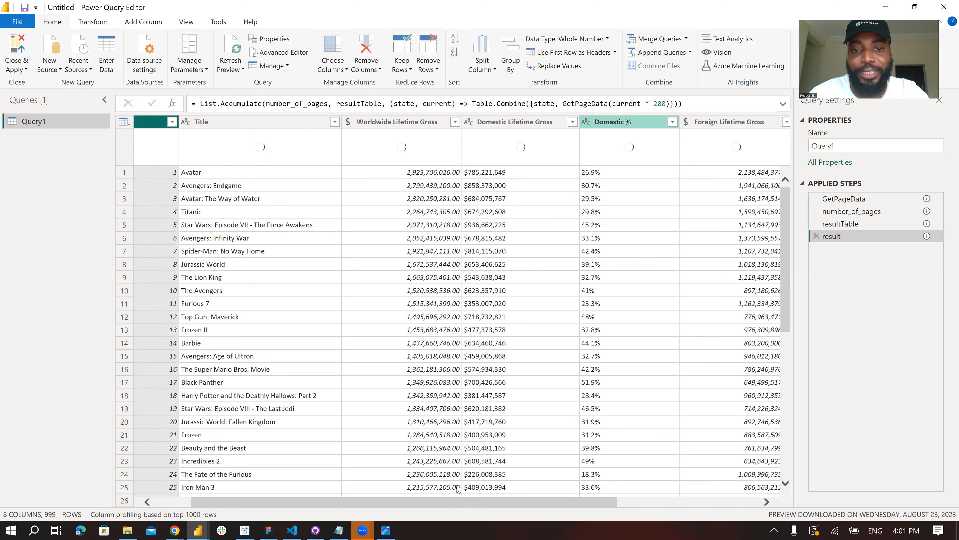
pyautogui.moveTo(414, 313); pyautogui.dragTo(556, 313)
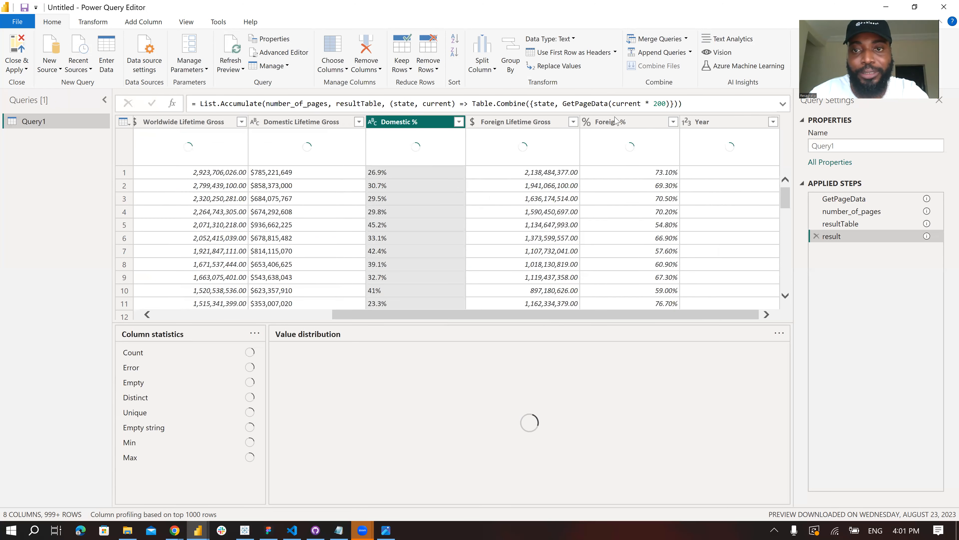
pyautogui.keyDown('ctrl'); pyautogui.click(617, 121); pyautogui.keyUp('ctrl')
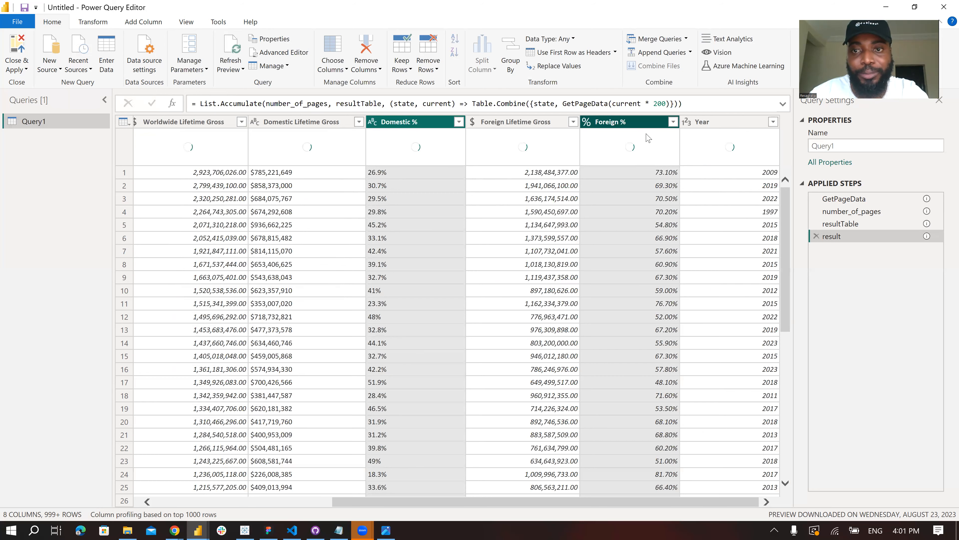
pyautogui.press('Delete')
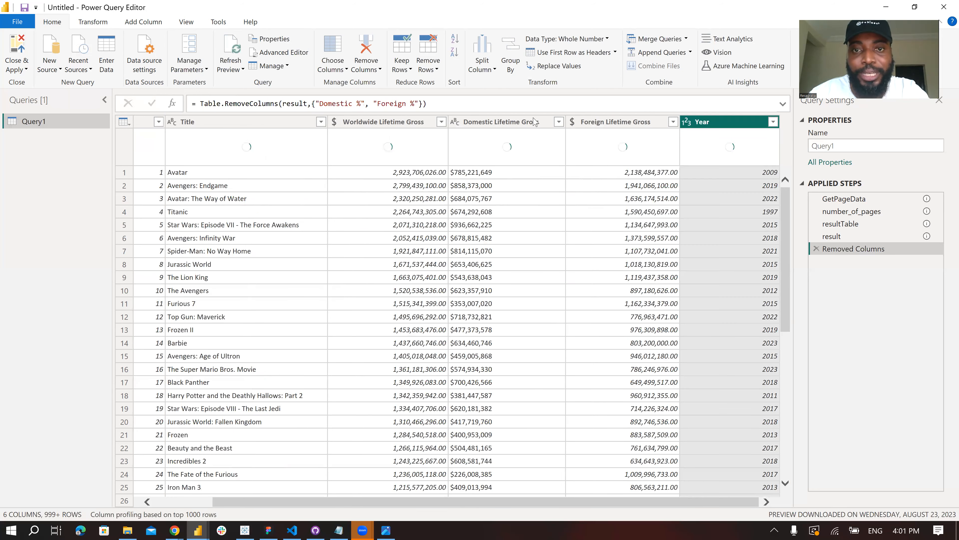
# - Extract the text after the $ delimiter in the Domestic Lifetime Gross column
pyautogui.click(527, 123)
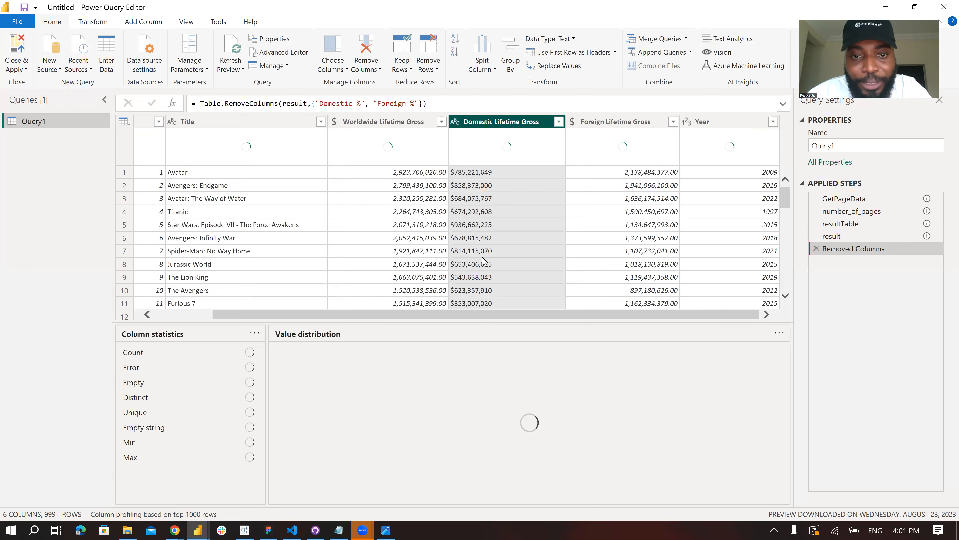
pyautogui.scroll(-2, 469, 200)
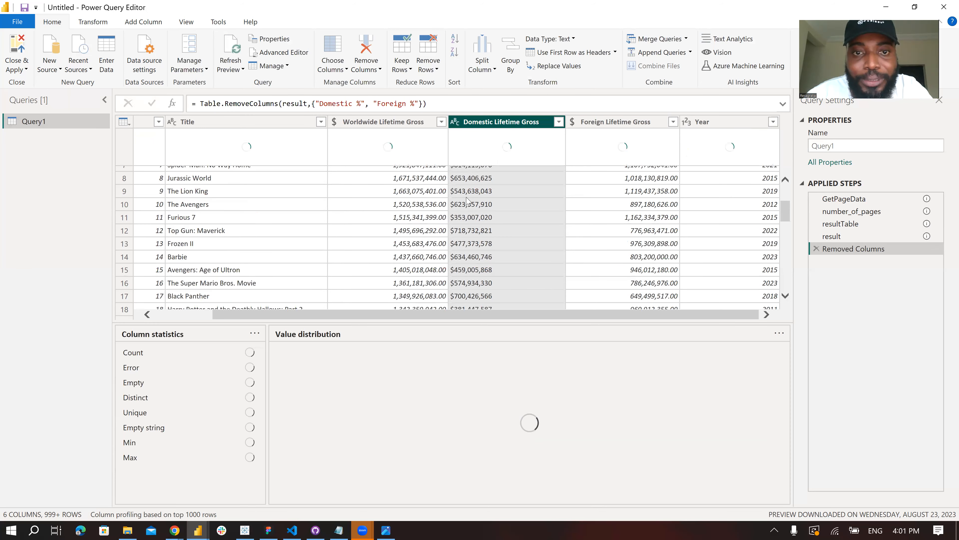
pyautogui.scroll(2, 477, 205)
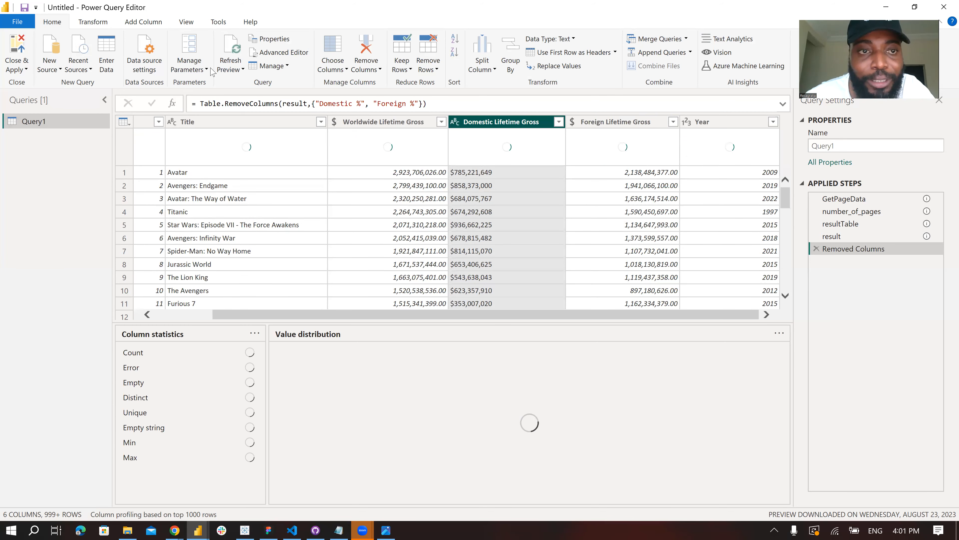
pyautogui.click(94, 21)
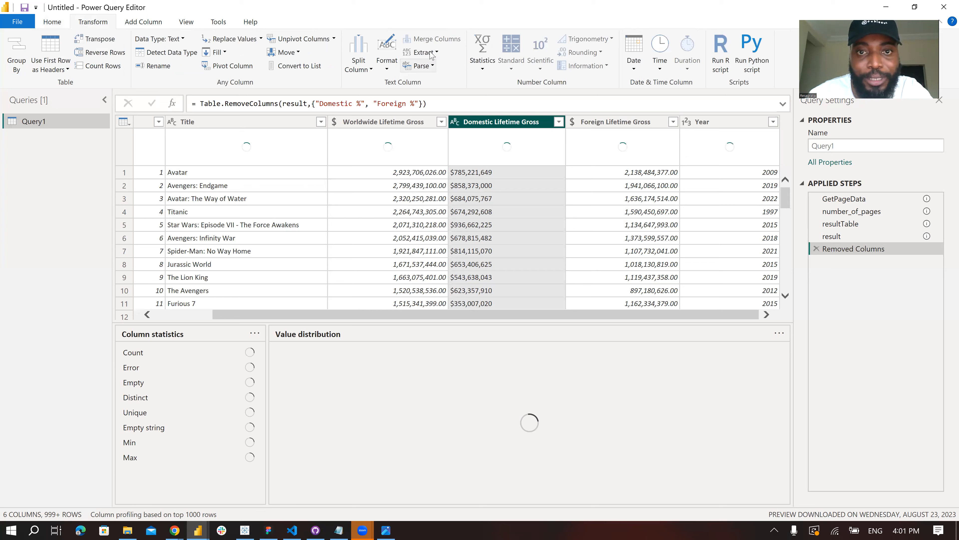
pyautogui.click(373, 137)
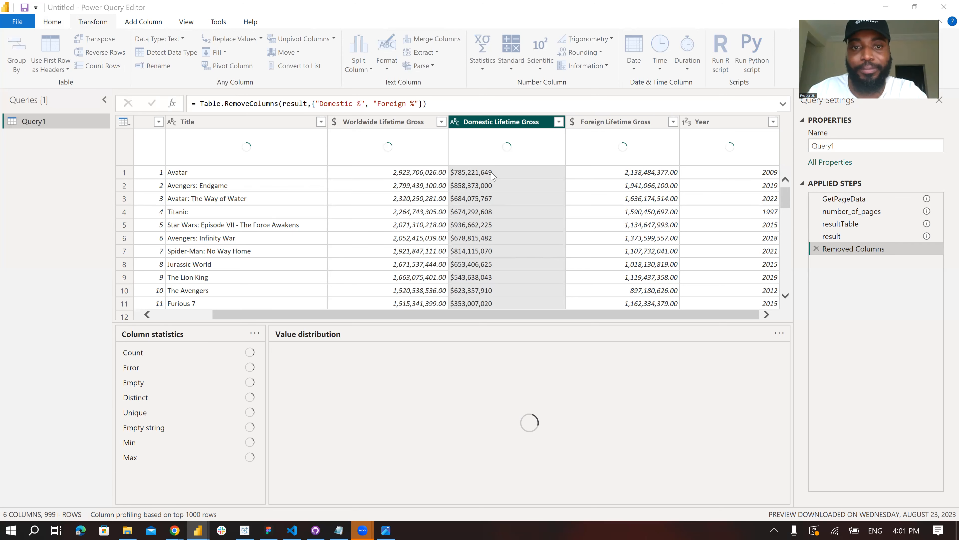
pyautogui.write('$')
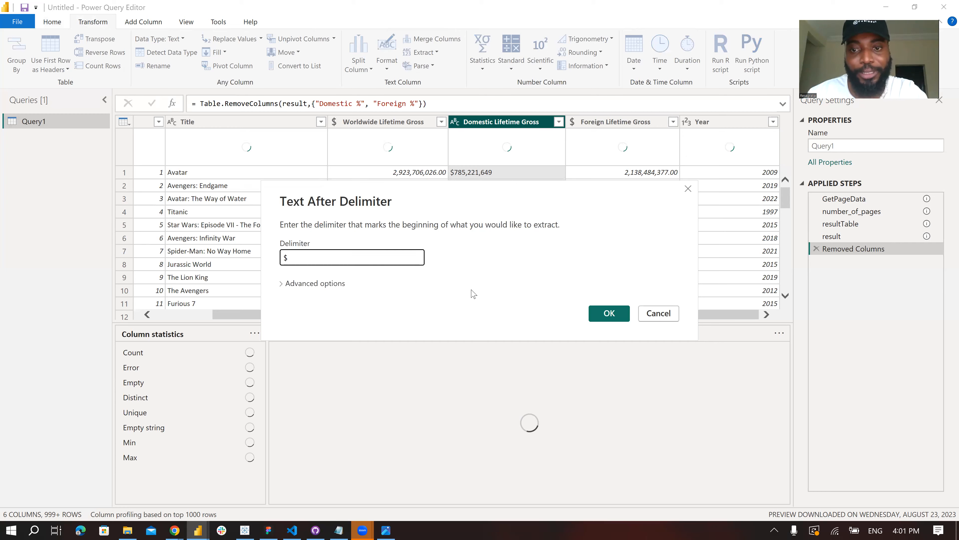
pyautogui.click(607, 315)
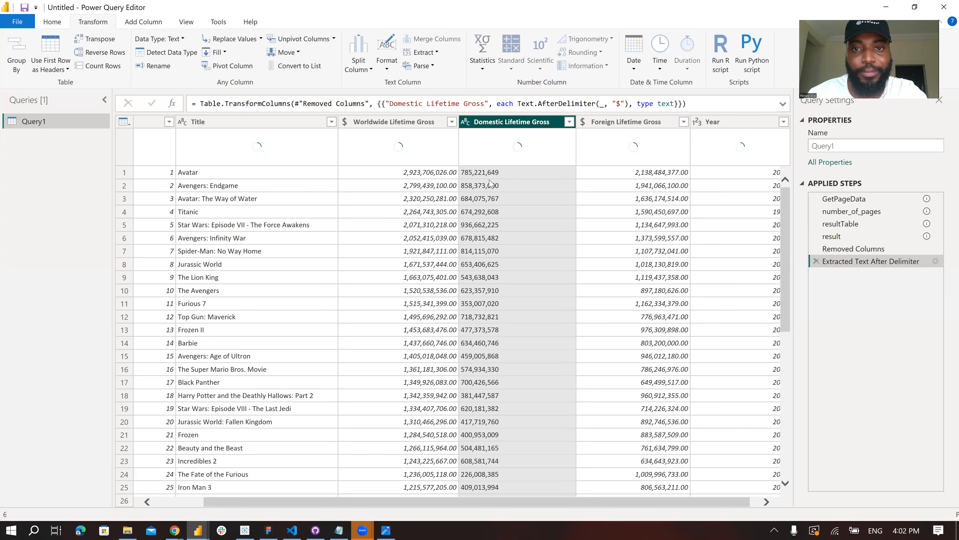
# - Change the Domestic Lifetime Gross column's data type to fixed decimal number
pyautogui.click(465, 121)
pyautogui.click(468, 146)
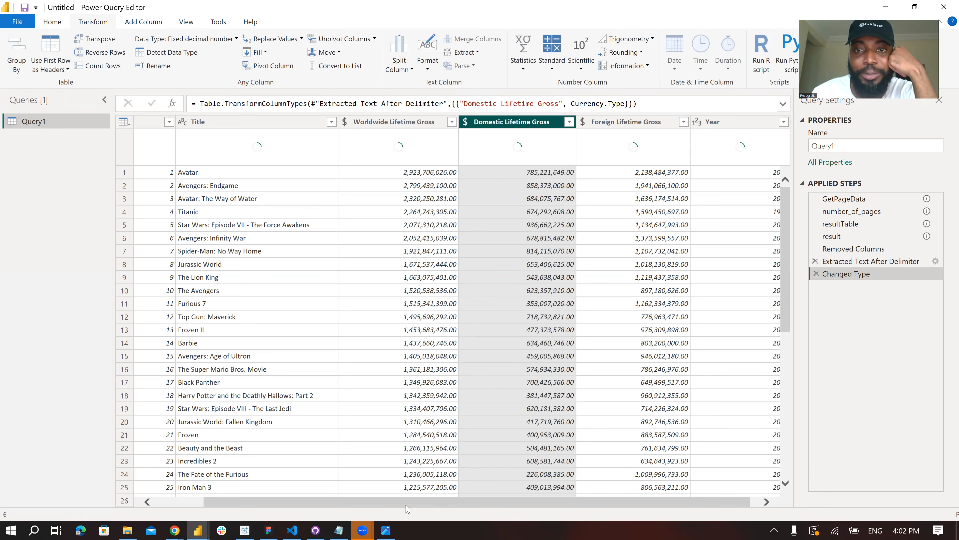
pyautogui.moveTo(571, 500); pyautogui.dragTo(631, 502)
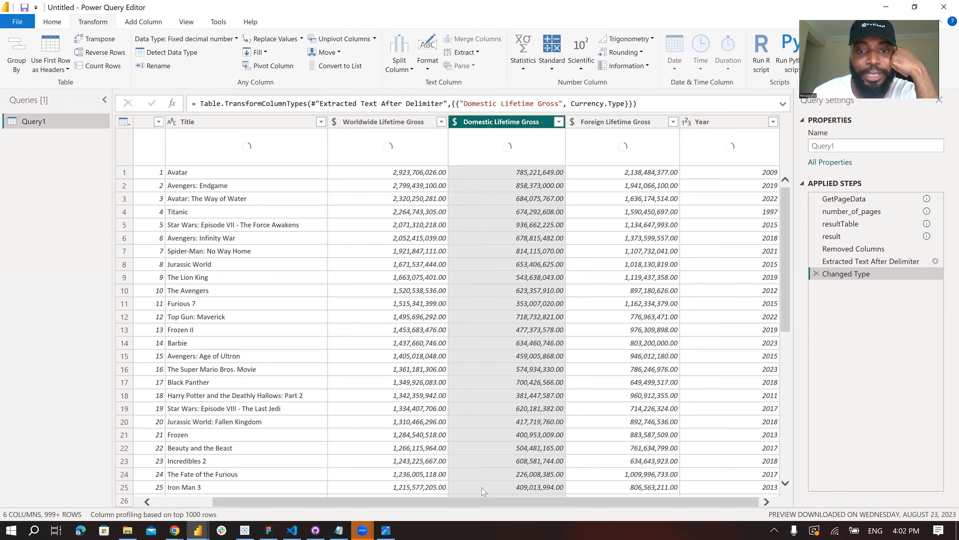
pyautogui.moveTo(456, 498); pyautogui.dragTo(265, 512)
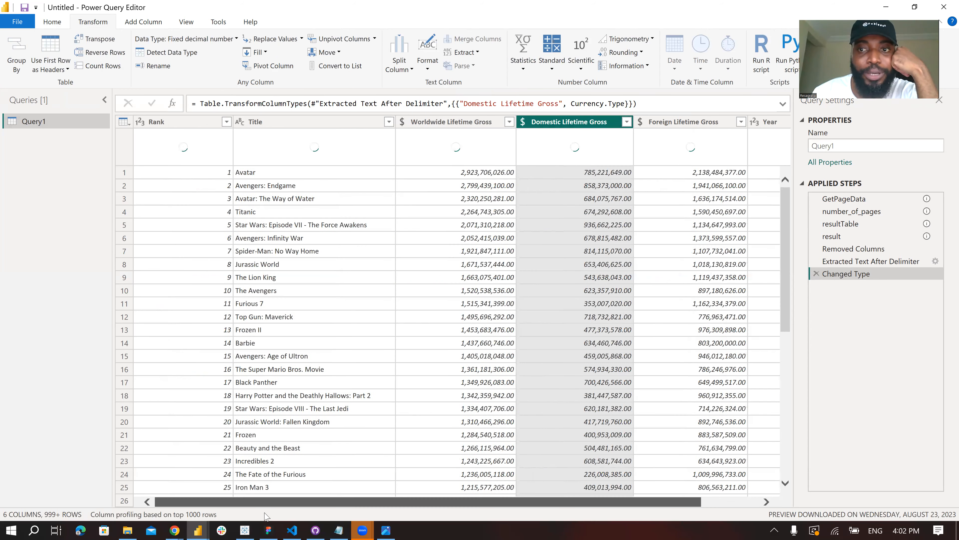
# - Rename Query1 as movies_agg
pyautogui.doubleClick(39, 122)
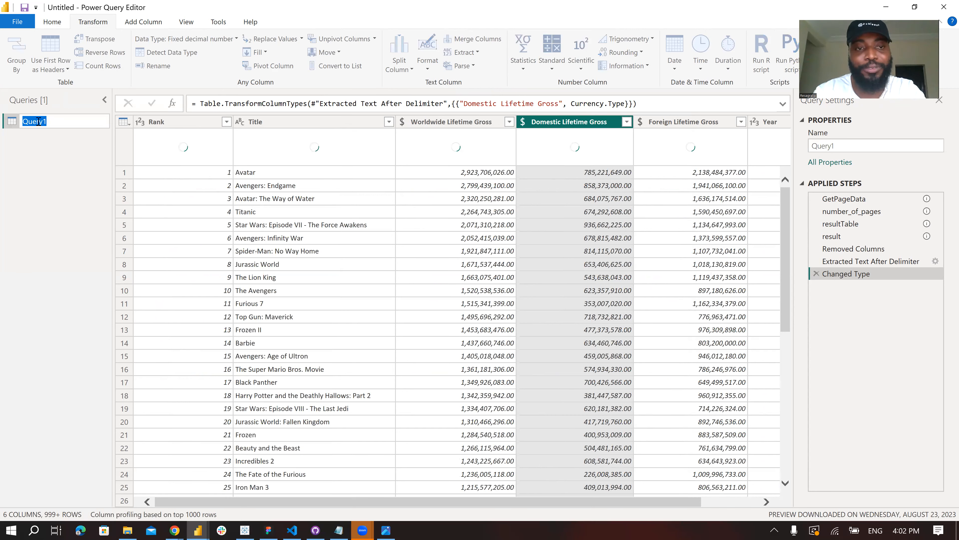
pyautogui.write('movies_')
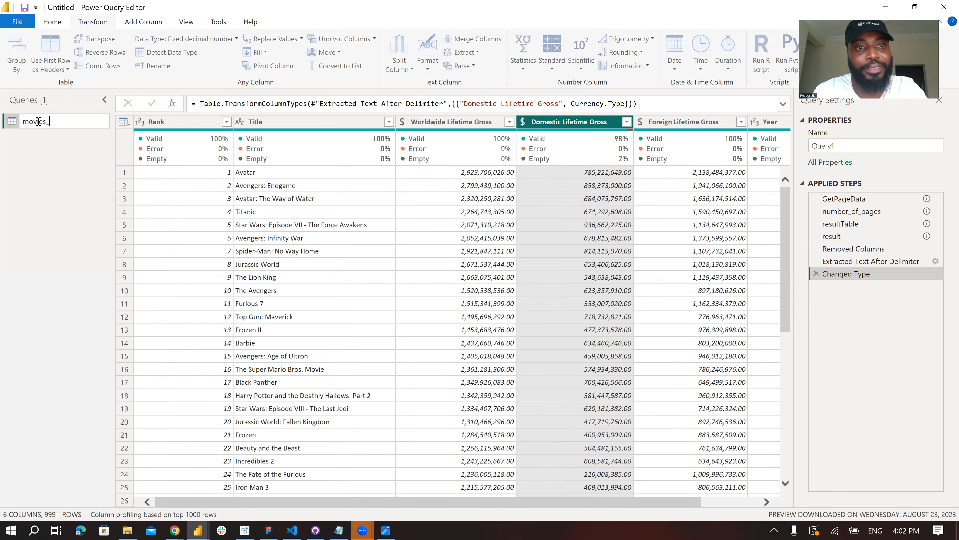
pyautogui.write('agg')
pyautogui.press('Return')
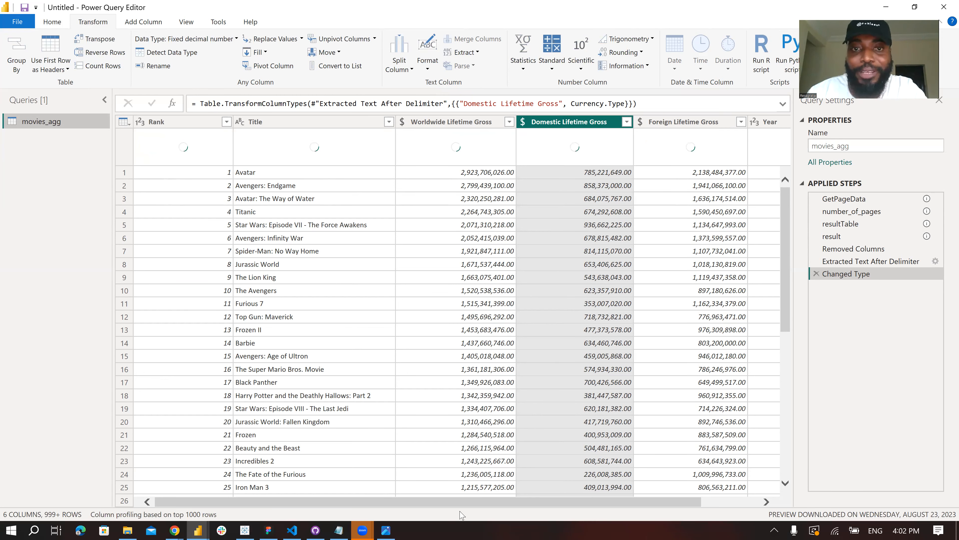
# - Check the column quality and statistics of Foreign Lifetime Gross and Domestic Lifetime Gross in movies_agg
pyautogui.hscroll(1, 462, 510)
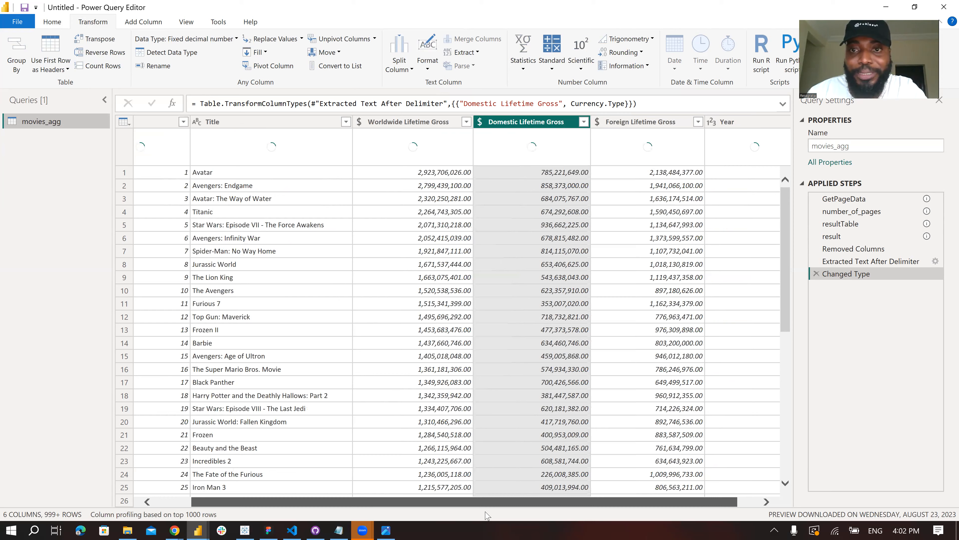
pyautogui.hscroll(1, 486, 515)
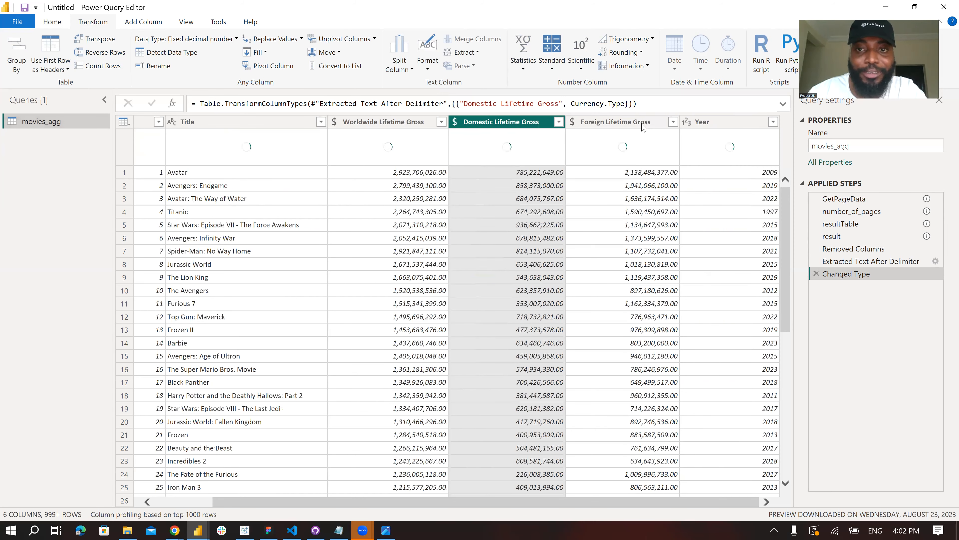
pyautogui.click(617, 124)
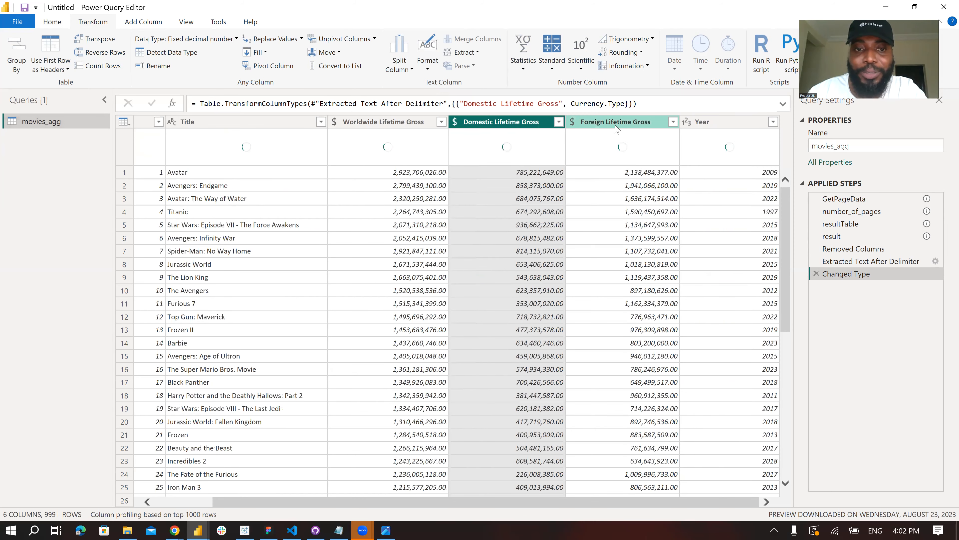
pyautogui.click(486, 259)
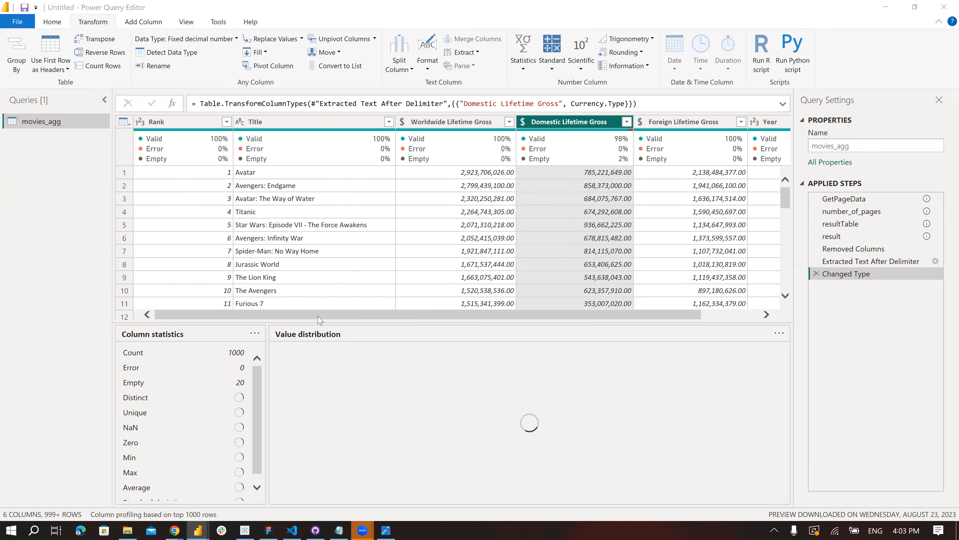
pyautogui.hscroll(3, 562, 319)
# - Create a query referencing movies_agg and set up an advanced Group By on its Title column
pyautogui.rightClick(60, 125)
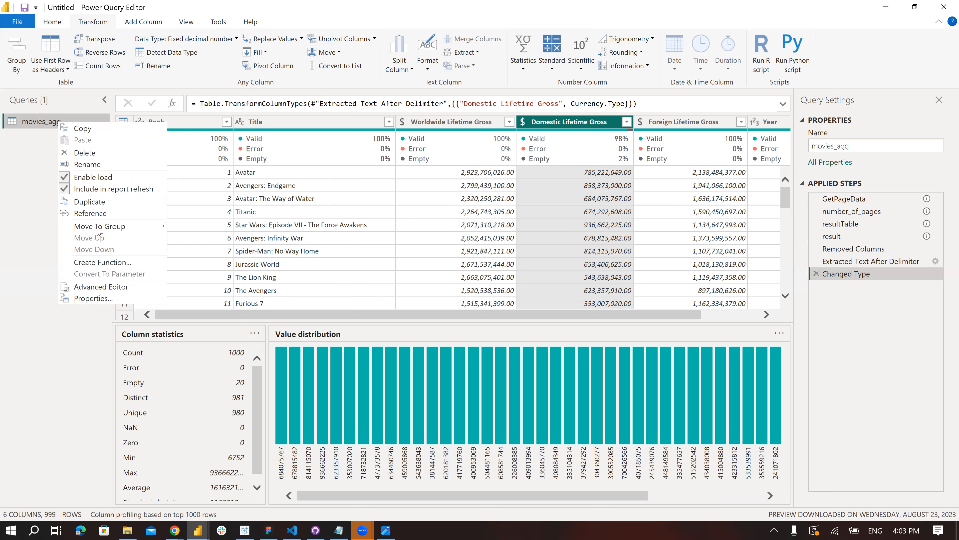
pyautogui.click(87, 214)
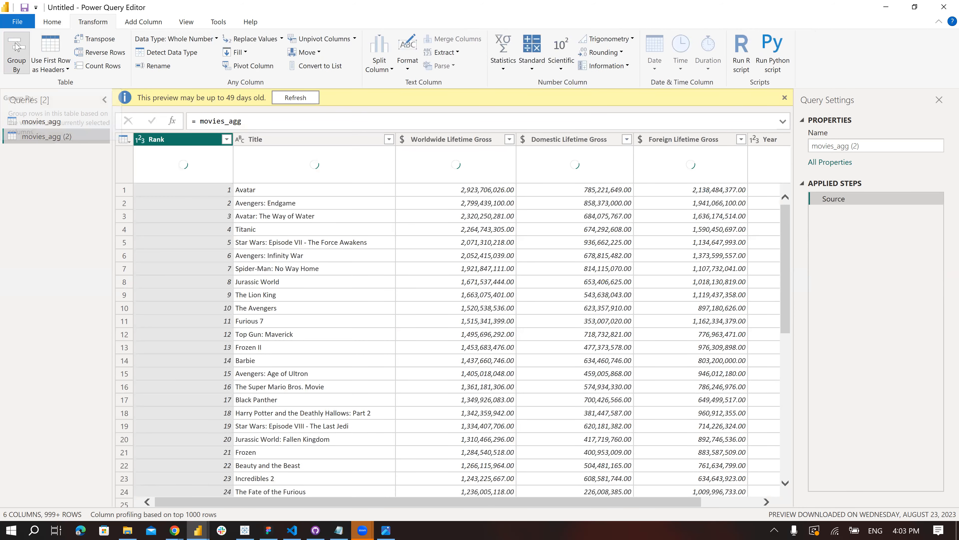
pyautogui.click(17, 46)
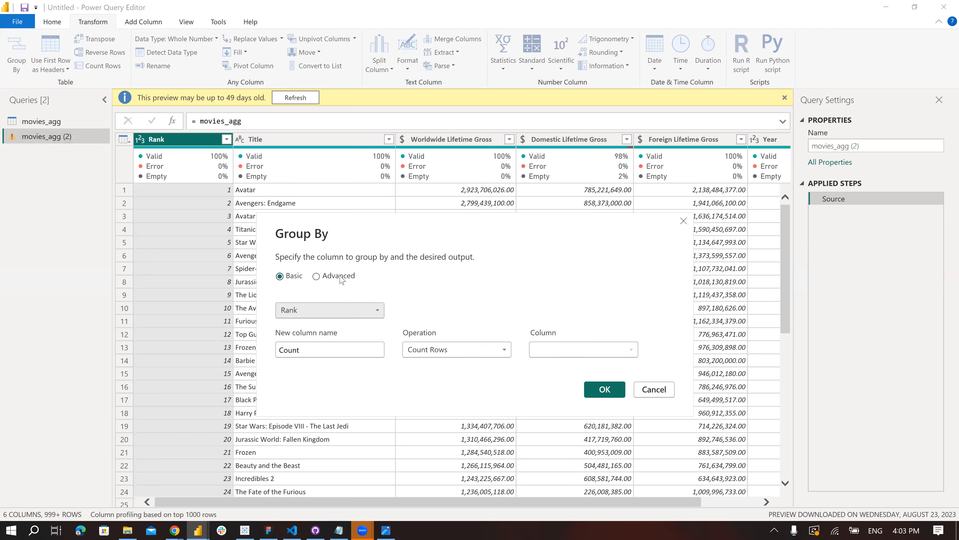
pyautogui.click(342, 278)
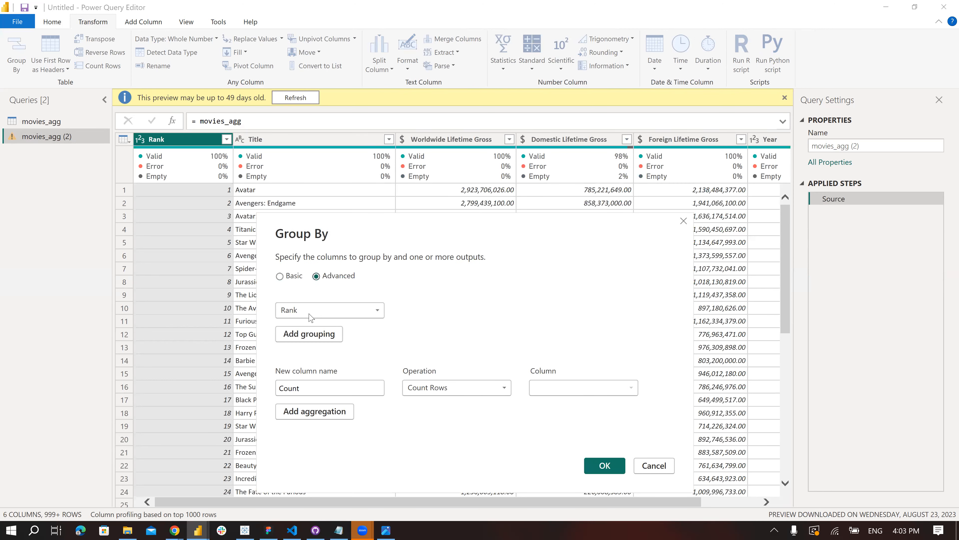
pyautogui.click(310, 314)
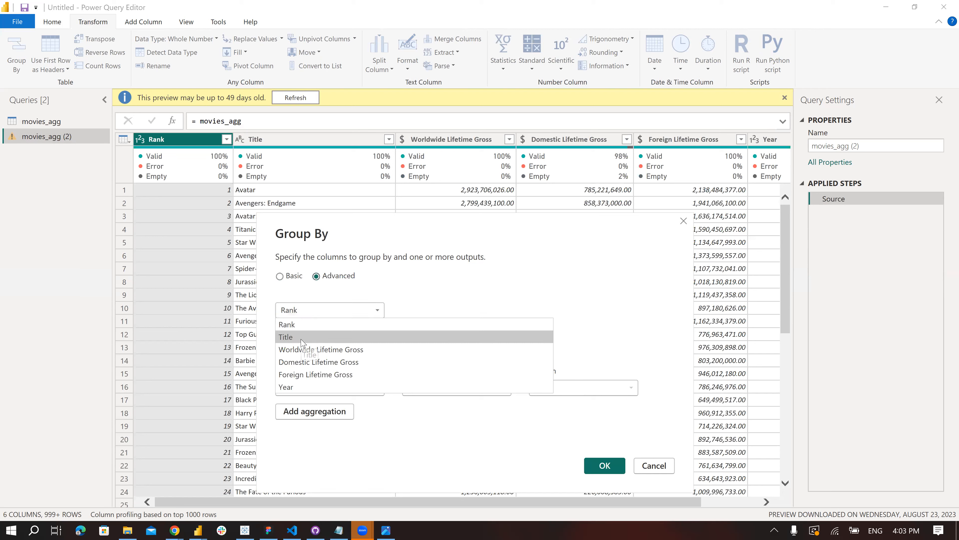
pyautogui.click(302, 338)
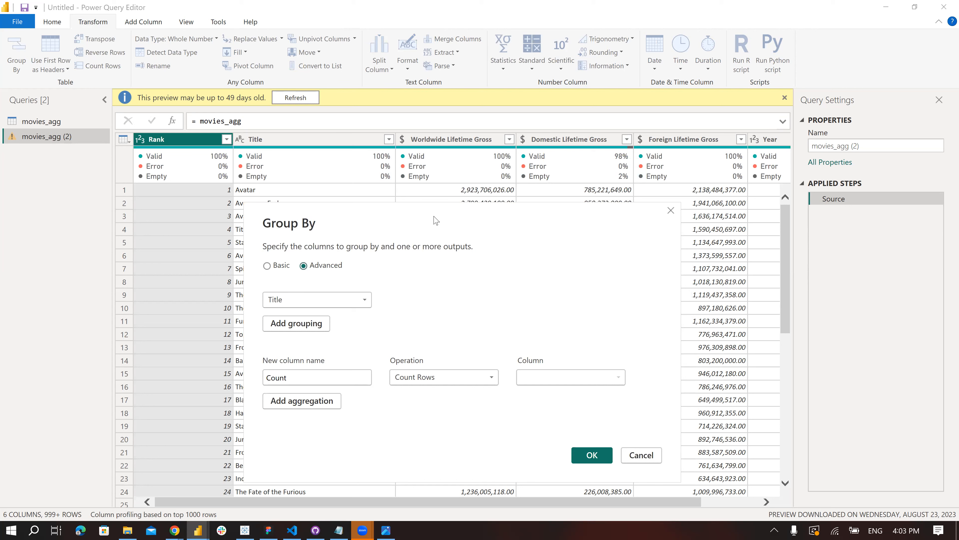
# - Name the row-count aggregation column "Number of movies" in the grouping
pyautogui.moveTo(436, 221); pyautogui.dragTo(443, 188)
pyautogui.moveTo(302, 344); pyautogui.dragTo(258, 347)
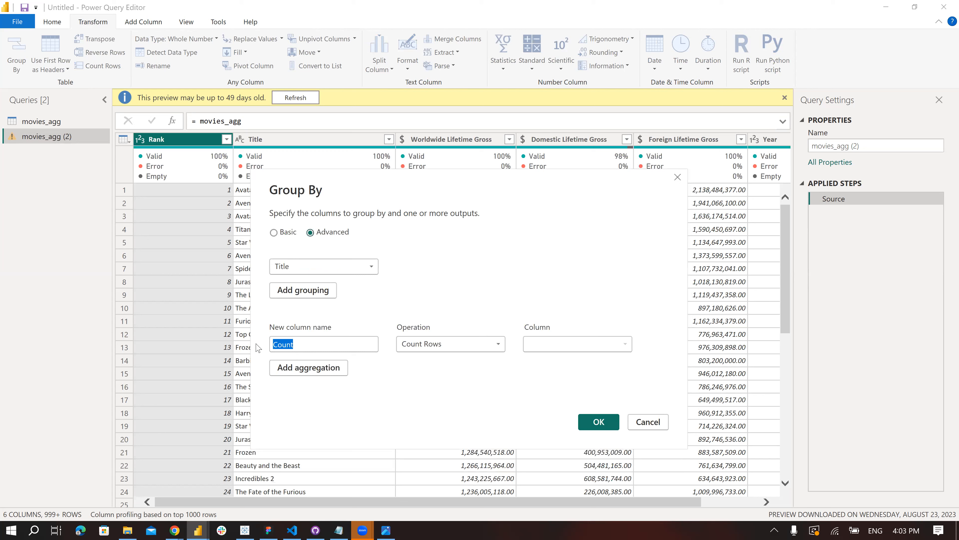
pyautogui.write('Mov')
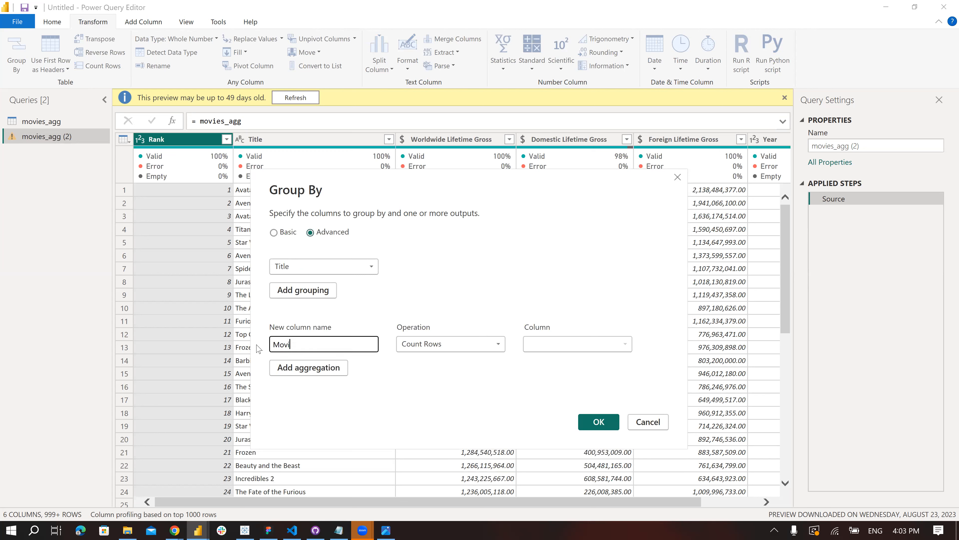
pyautogui.write('i')
pyautogui.press('BackSpace')
pyautogui.press('BackSpace')
pyautogui.press('BackSpace')
pyautogui.press('BackSpace')
pyautogui.write('Number of movies')
# - Add a second aggregation named "Before year" that takes the Min of the Year column
pyautogui.click(327, 368)
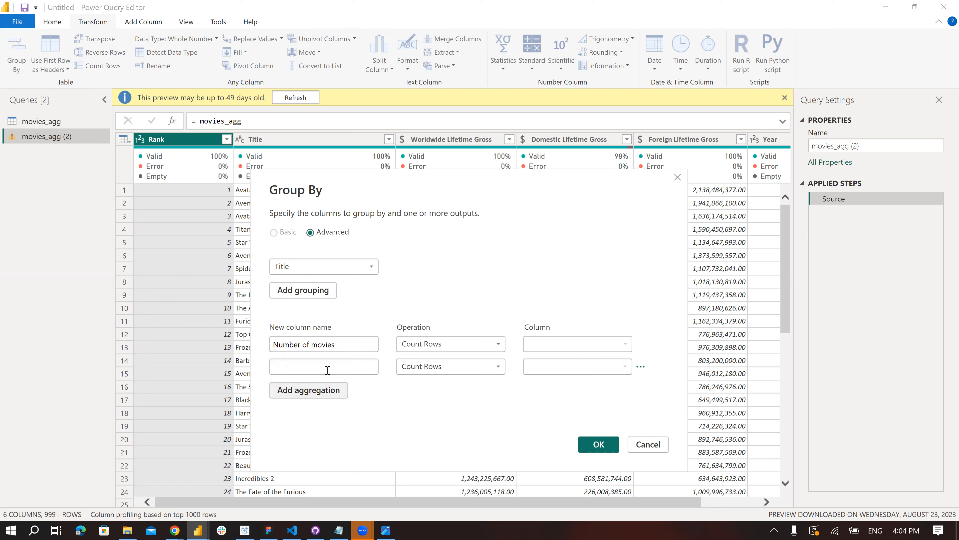
pyautogui.write('Before year')
pyautogui.click(459, 371)
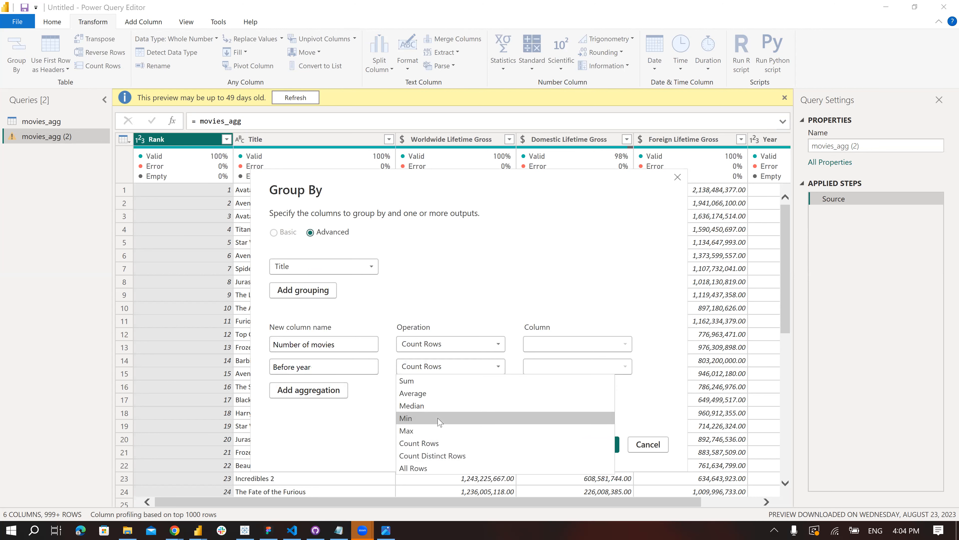
pyautogui.click(439, 418)
pyautogui.click(574, 366)
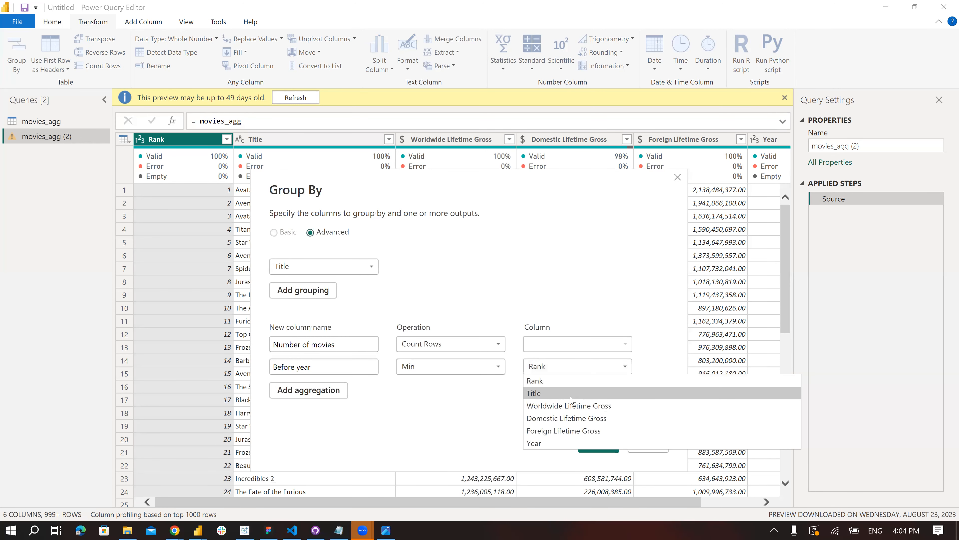
pyautogui.click(567, 443)
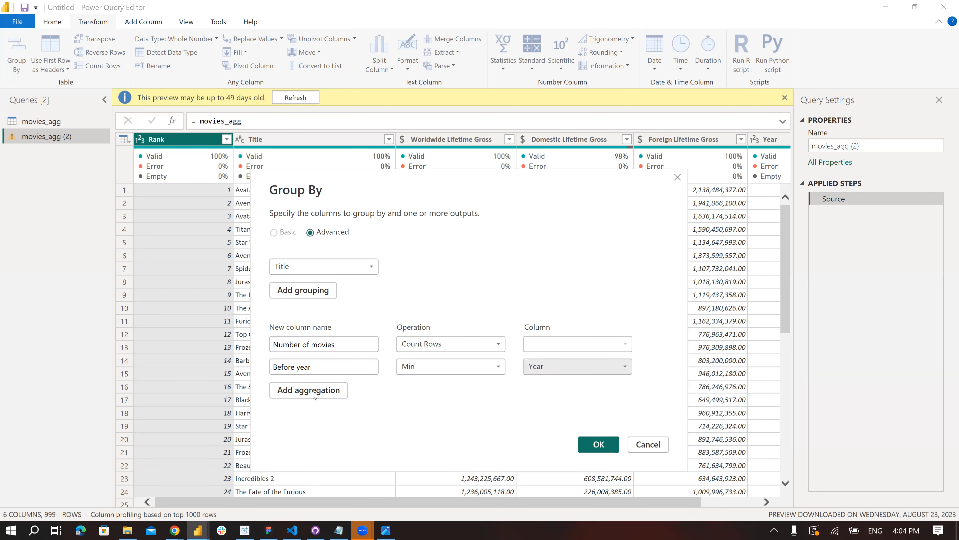
# - Add a third aggregation named "After year" with the Max of Year, and apply the grouping
pyautogui.click(300, 389)
pyautogui.write('After year')
pyautogui.click(466, 389)
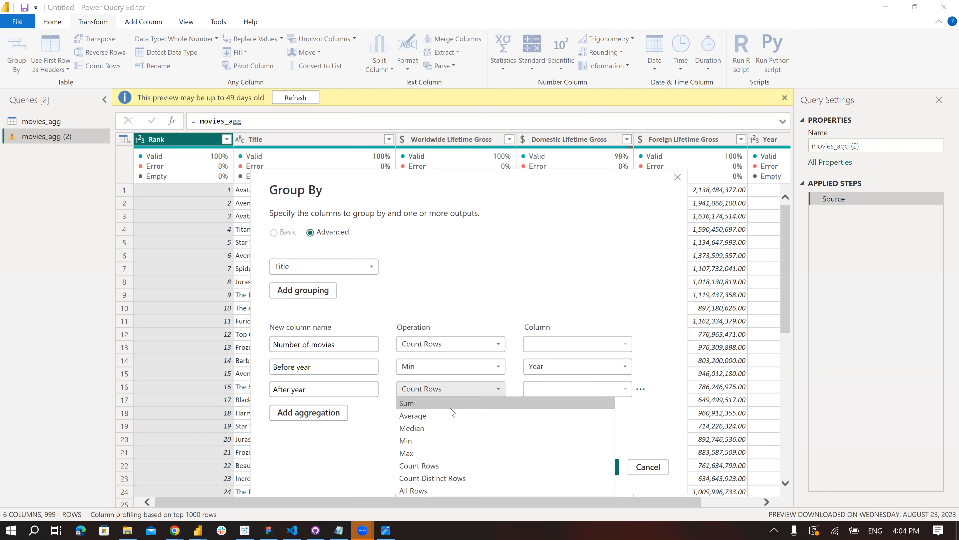
pyautogui.click(441, 454)
pyautogui.click(566, 390)
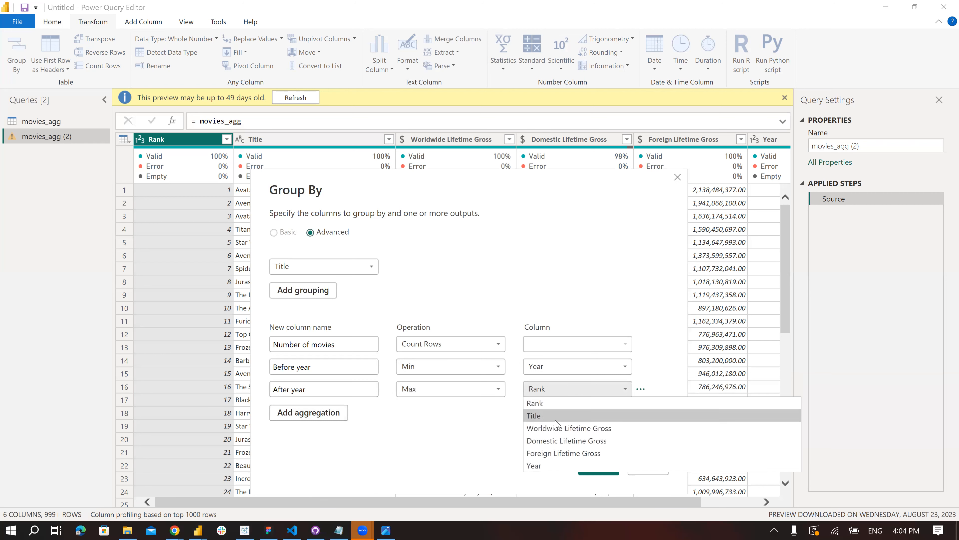
pyautogui.click(540, 466)
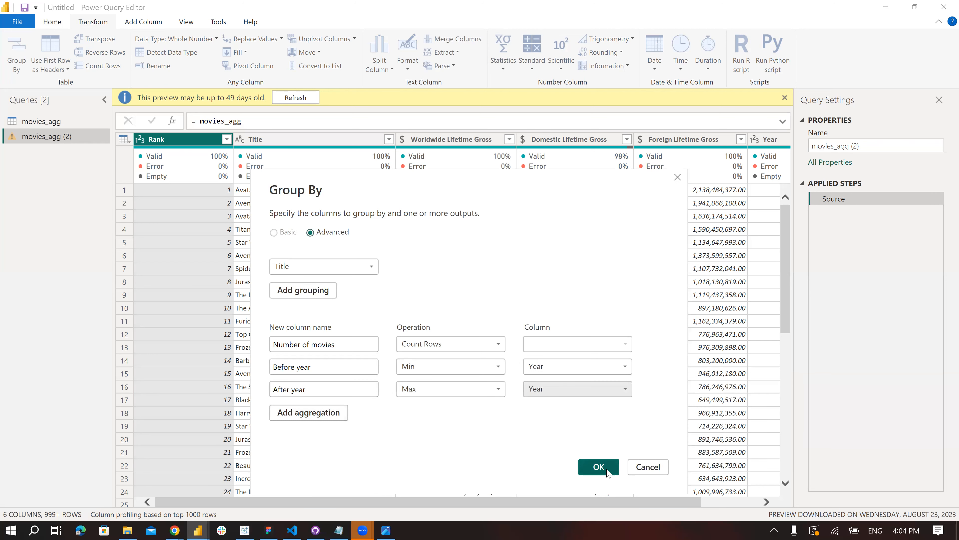
pyautogui.click(599, 467)
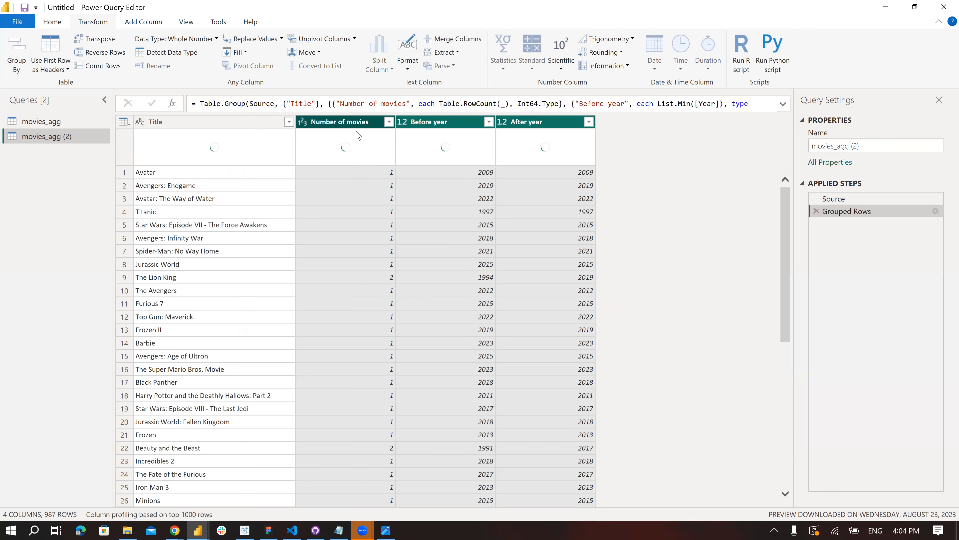
# - Filter the grouped rows to keep titles whose Number of movies is greater than 1
pyautogui.click(389, 121)
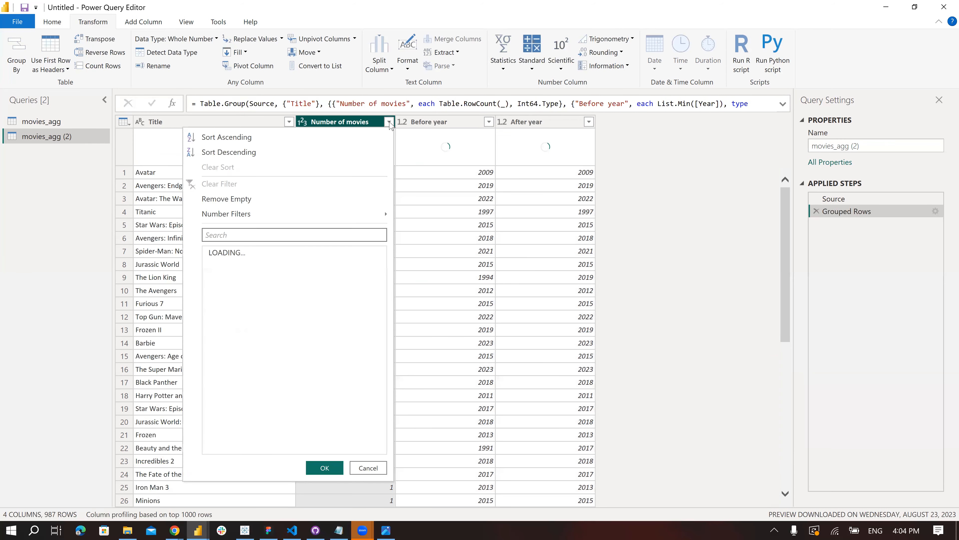
pyautogui.moveTo(245, 213)
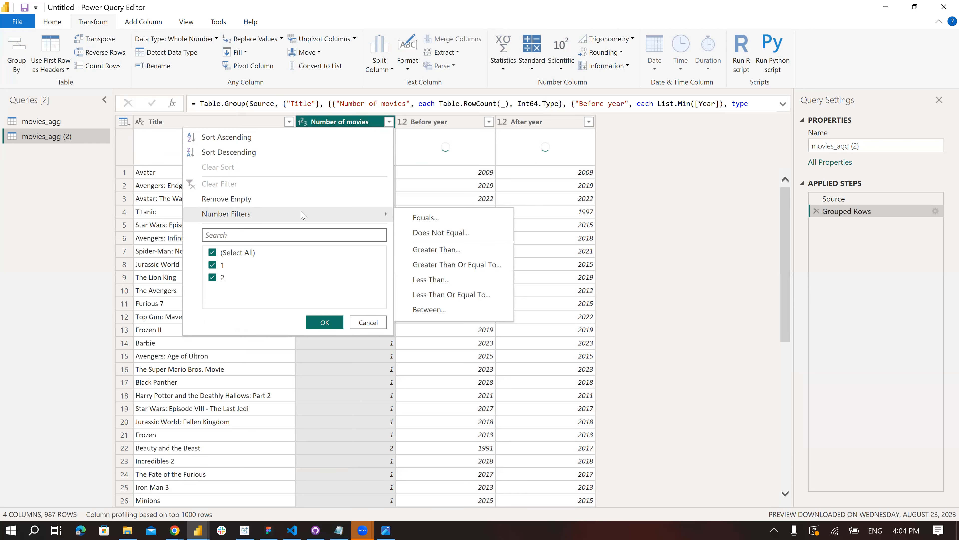
pyautogui.click(428, 250)
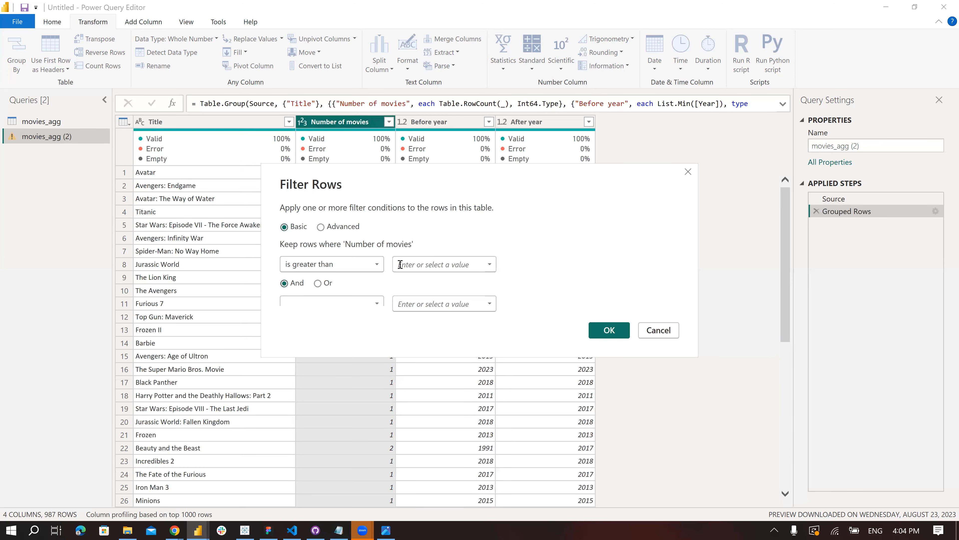
pyautogui.click(421, 264)
pyautogui.write('1')
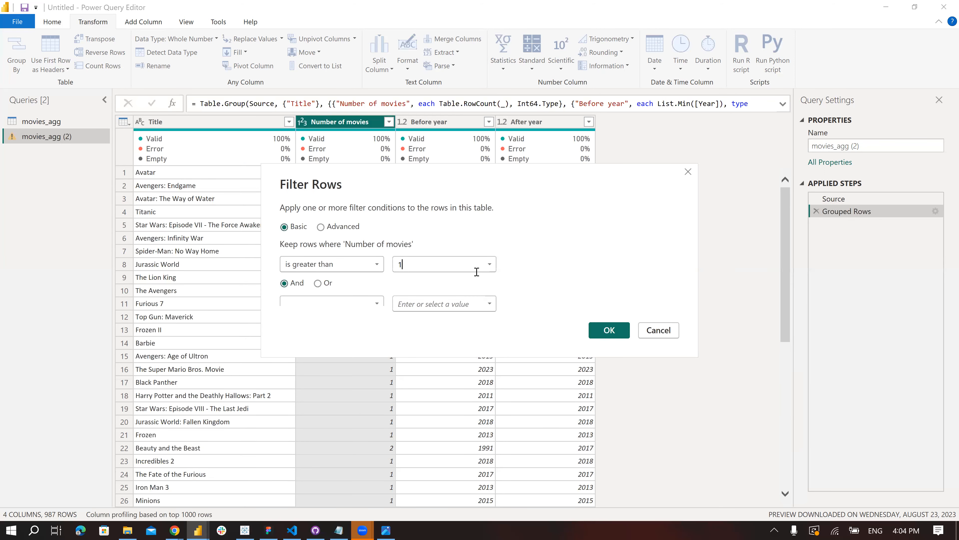
pyautogui.click(609, 331)
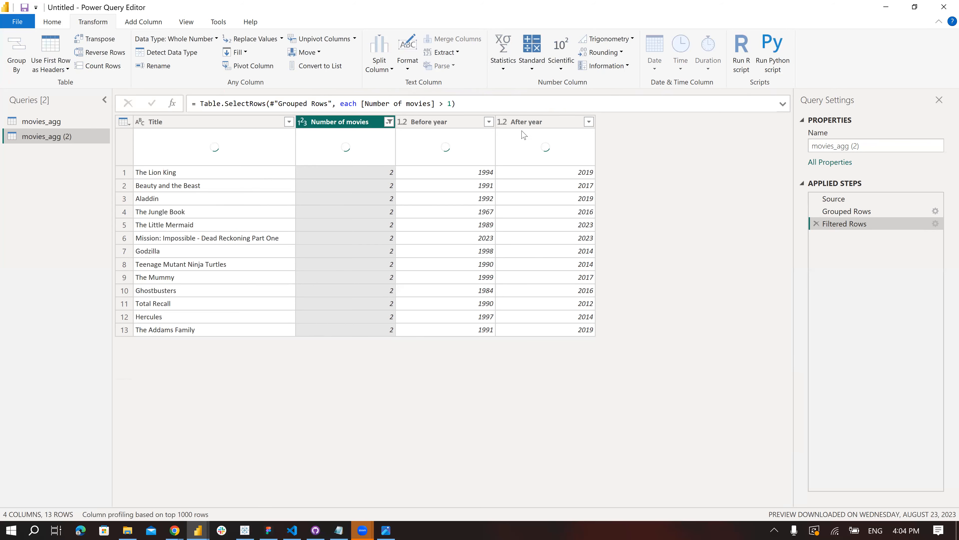
pyautogui.click(462, 128)
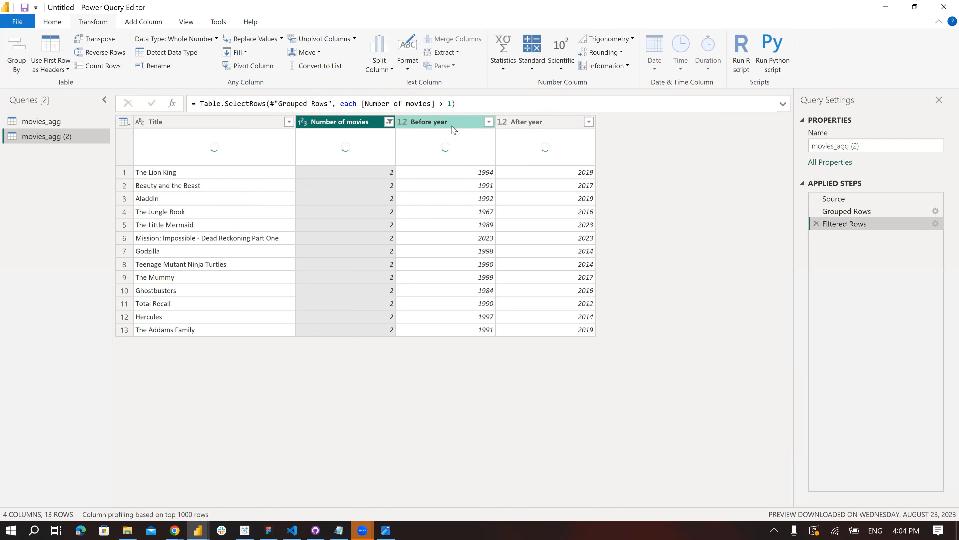
pyautogui.click(542, 126)
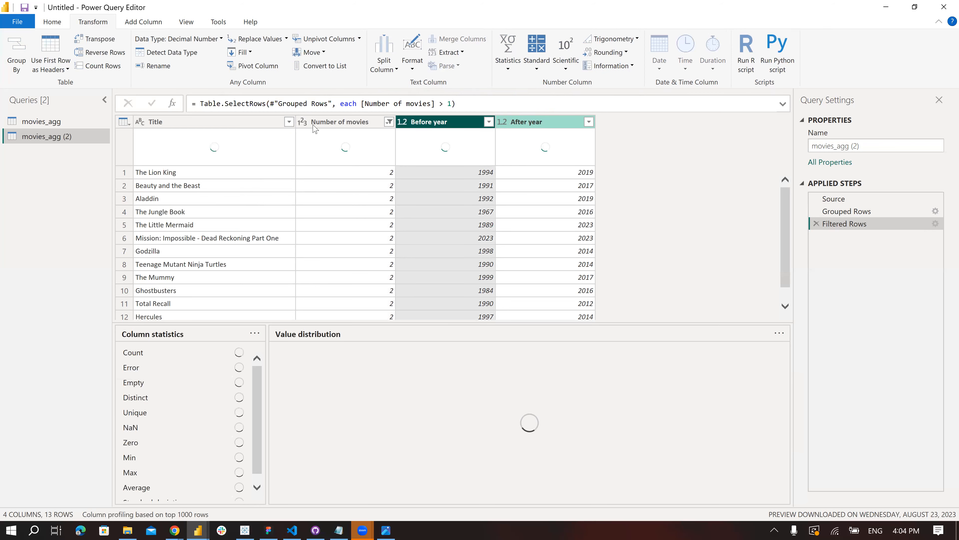
pyautogui.click(217, 124)
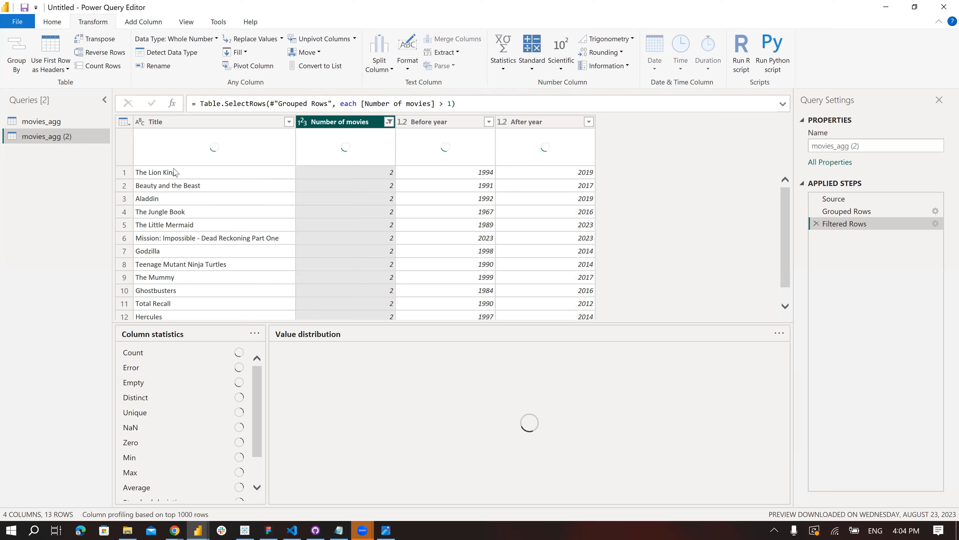
# - Rename the grouped query movies_agg (2) as movie_remake
pyautogui.doubleClick(53, 136)
pyautogui.write('movie')
pyautogui.write('_rank')
pyautogui.press('BackSpace')
pyautogui.press('BackSpace')
pyautogui.press('BackSpace')
pyautogui.write('emake')
pyautogui.press('Return')
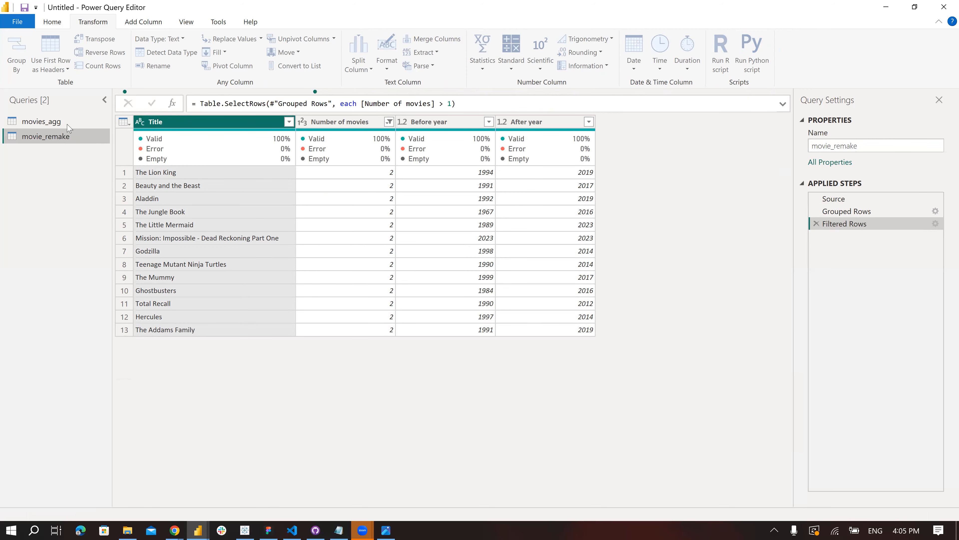
# - Return to the movies_agg query and switch to the Power BI Desktop report window
pyautogui.click(68, 125)
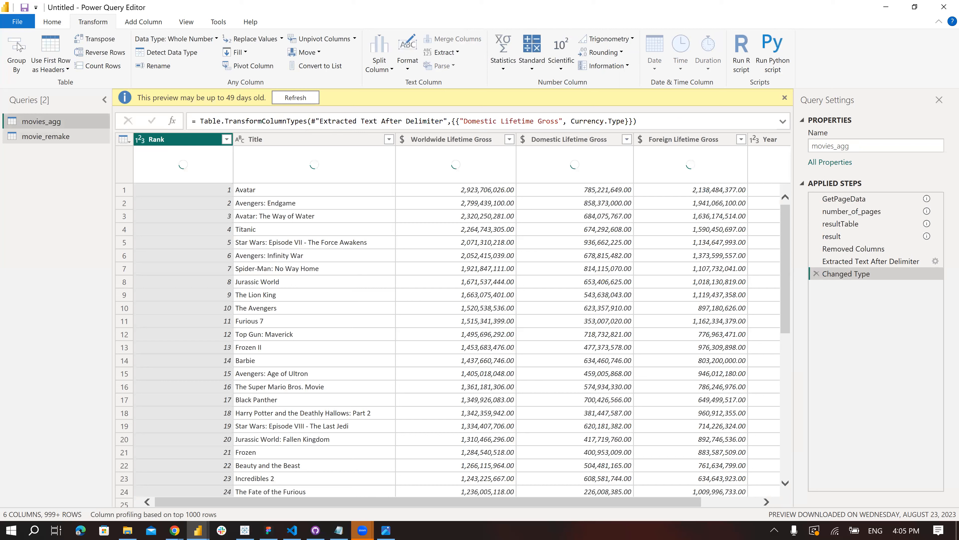
pyautogui.scroll(1, 17, 46)
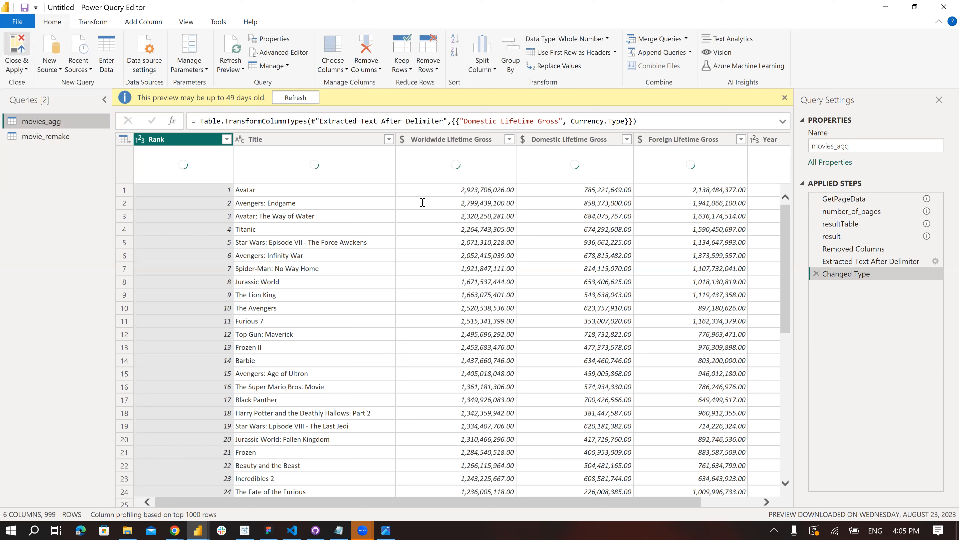
pyautogui.hotkey('alt', 'Tab')
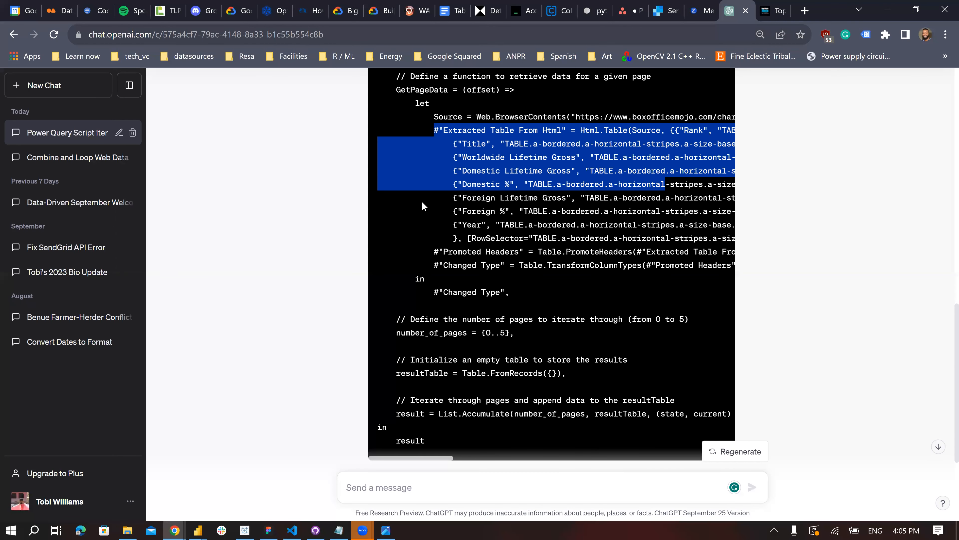
pyautogui.hotkey('alt', 'Tab')
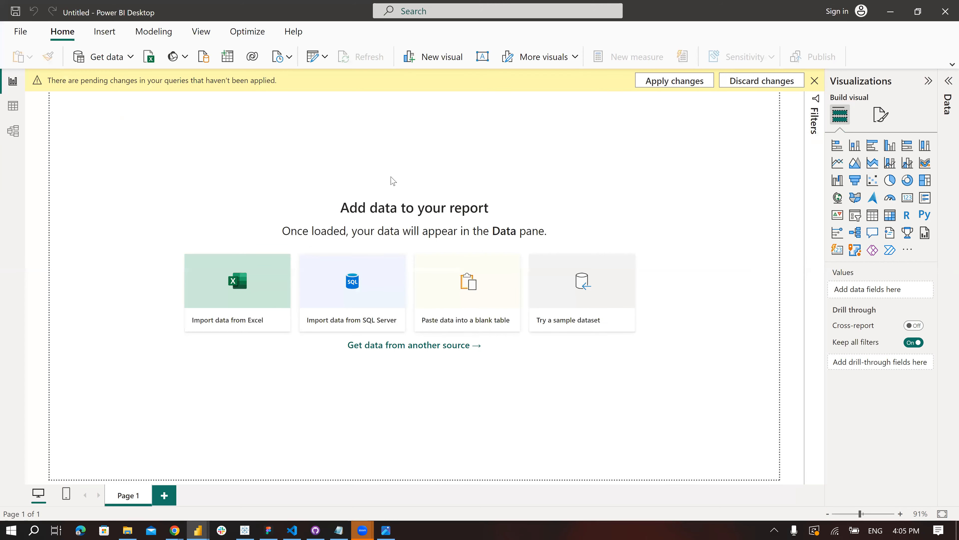
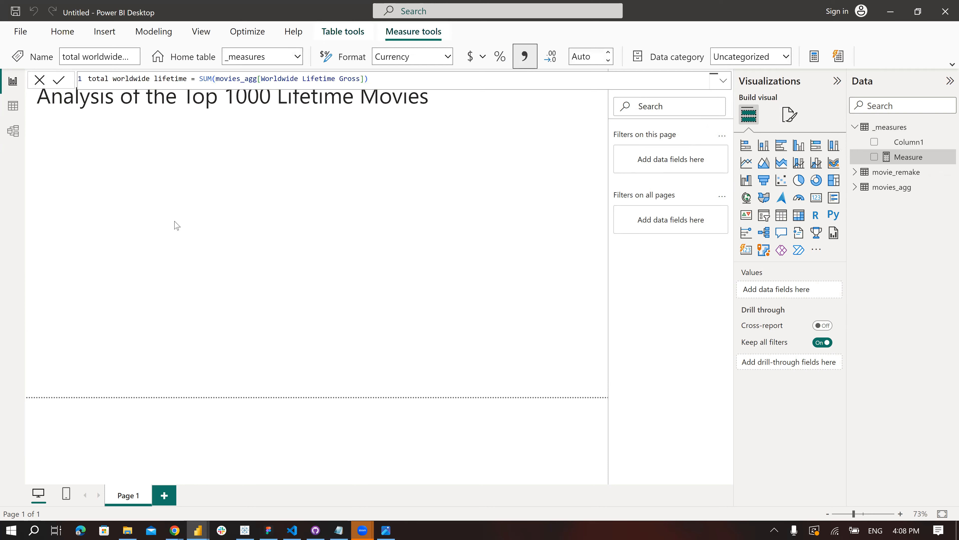
# - Add a card showing the total worldwide lifetime measure and resize it into a compact block directly beneath the report title
pyautogui.click(816, 201)
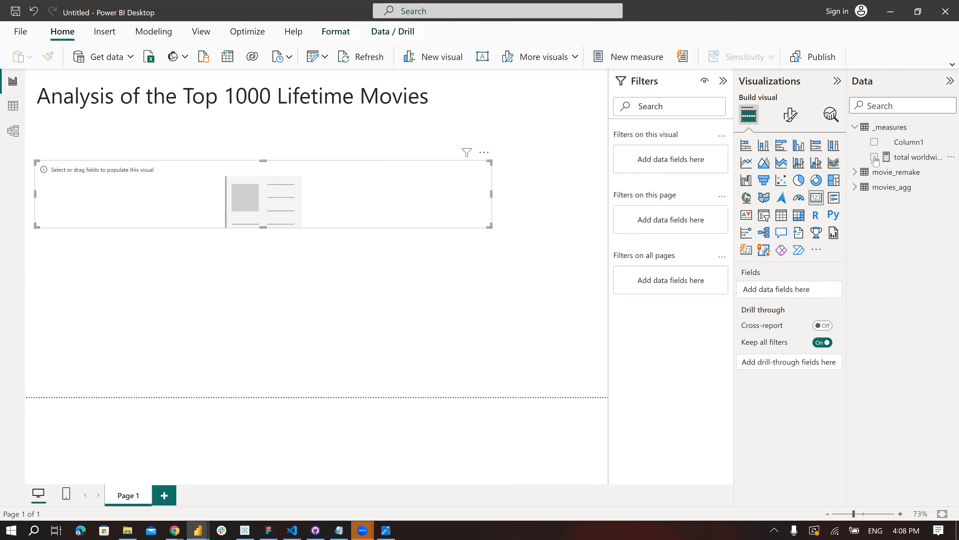
pyautogui.moveTo(875, 160); pyautogui.dragTo(236, 195)
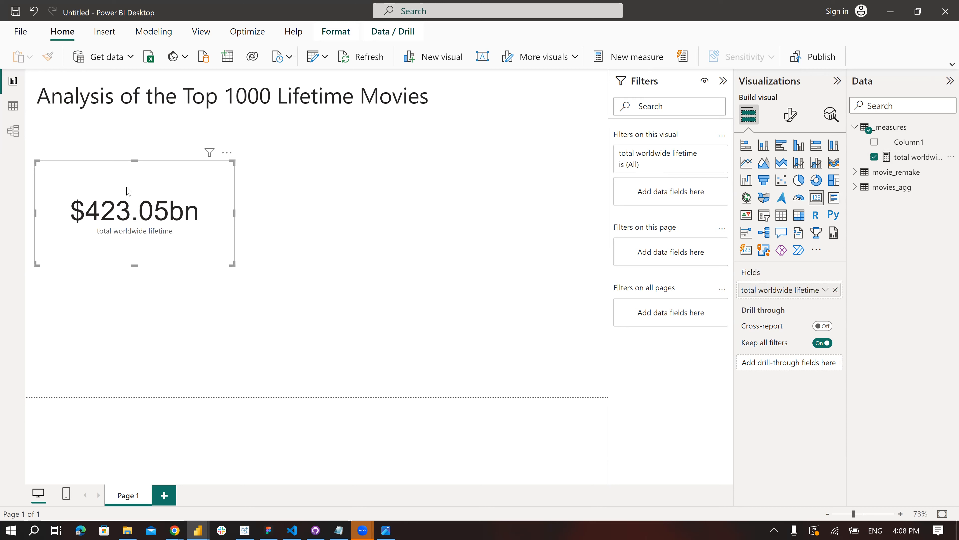
pyautogui.moveTo(128, 191); pyautogui.dragTo(125, 191)
pyautogui.moveTo(195, 199); pyautogui.dragTo(191, 199)
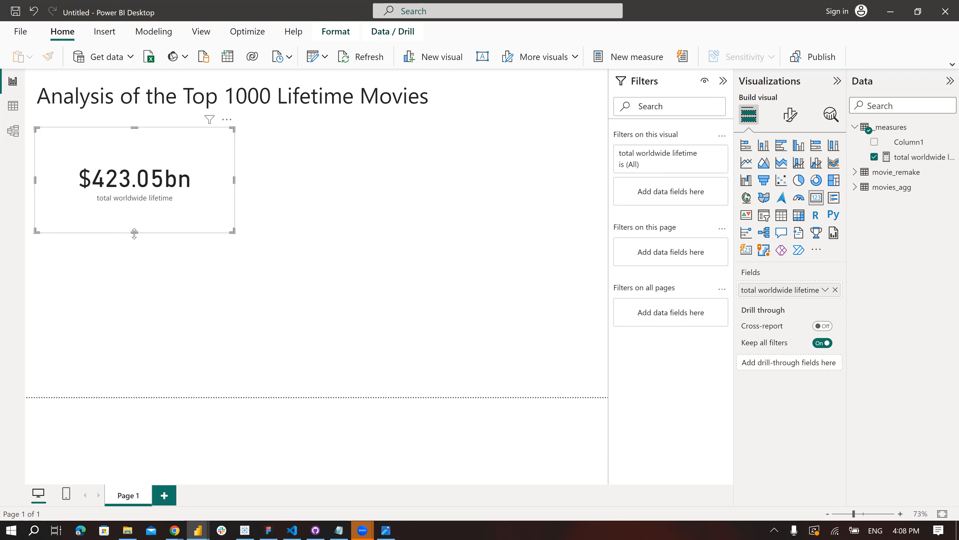
pyautogui.moveTo(135, 232); pyautogui.dragTo(138, 217)
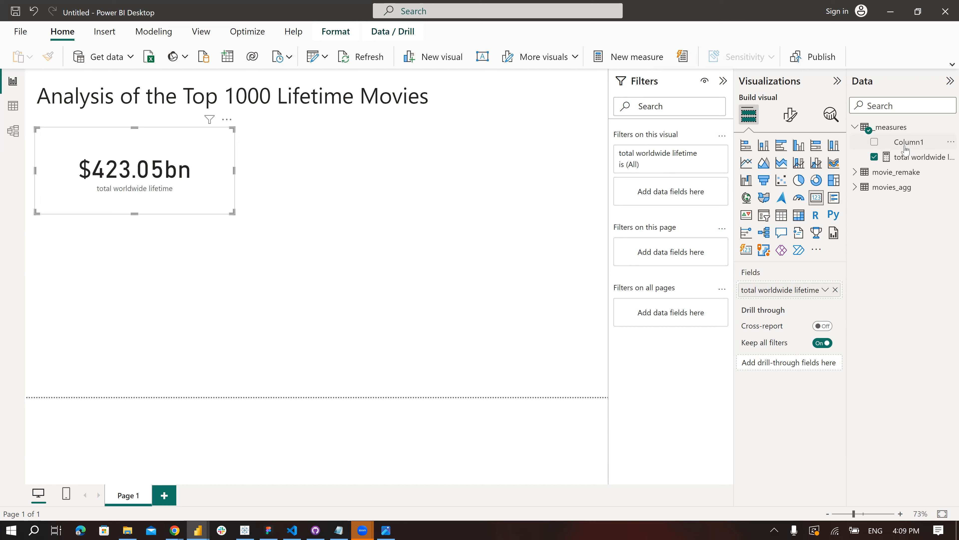
pyautogui.moveTo(132, 215); pyautogui.dragTo(134, 196)
pyautogui.click(124, 236)
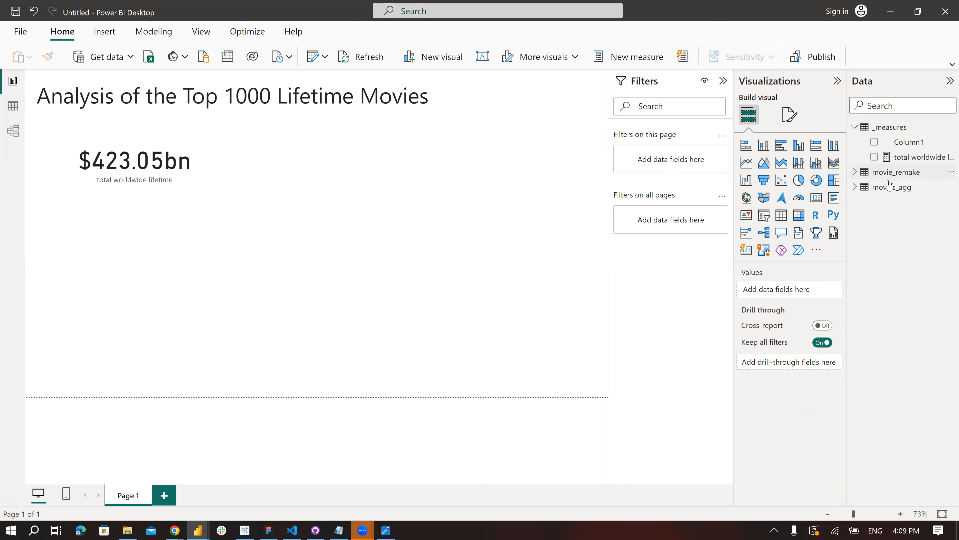
# - Add a pie chart with Foreign Lifetime Gross and Domestic Lifetime Gross from movies_agg as its values
pyautogui.click(798, 181)
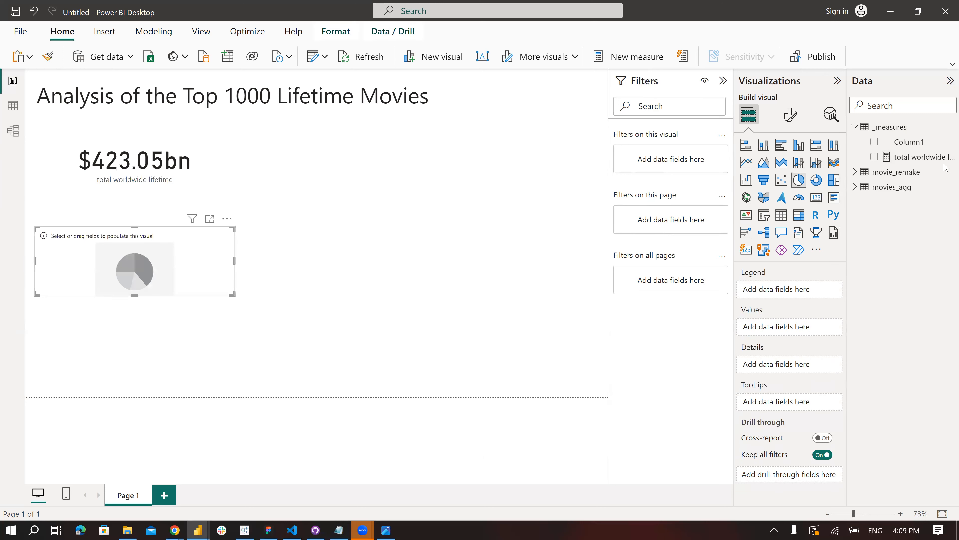
pyautogui.click(856, 187)
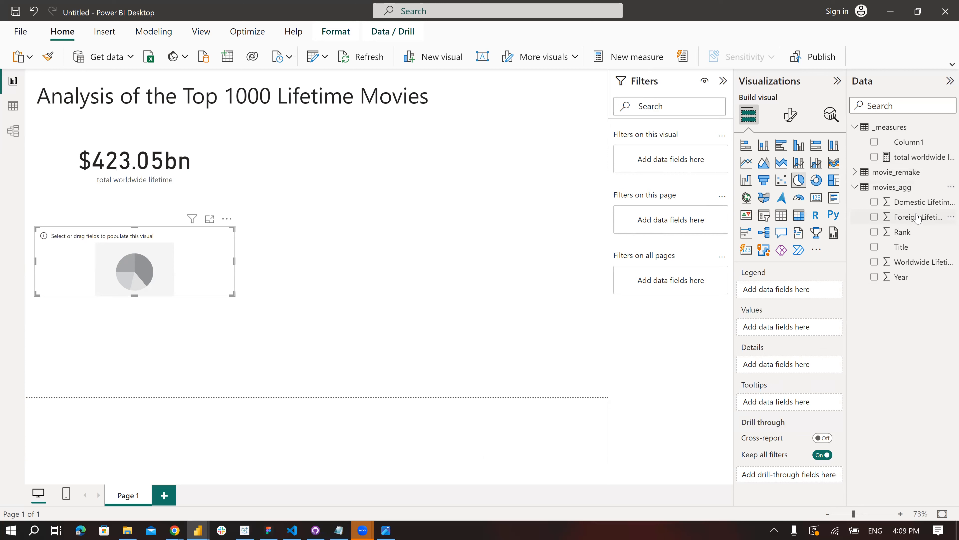
pyautogui.moveTo(915, 218); pyautogui.dragTo(786, 331)
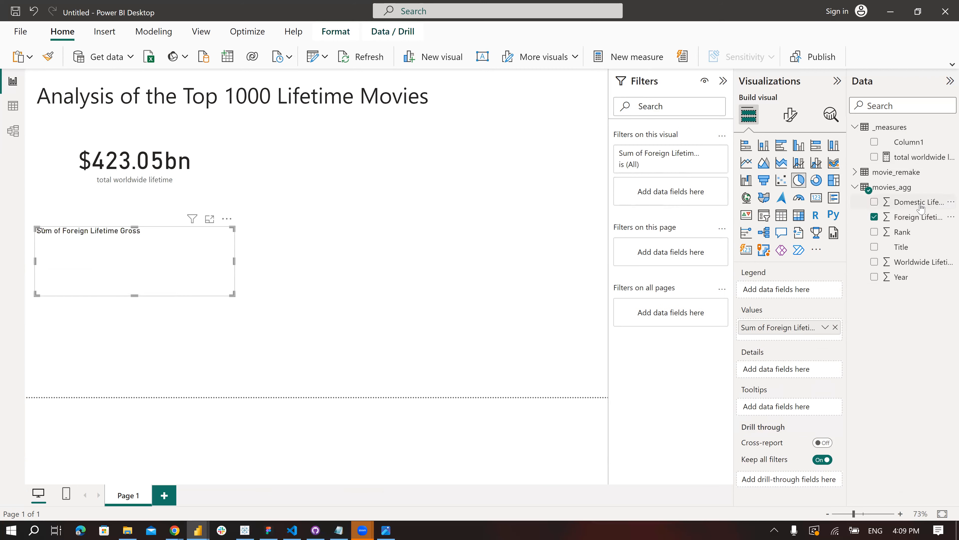
pyautogui.moveTo(919, 203); pyautogui.dragTo(793, 339)
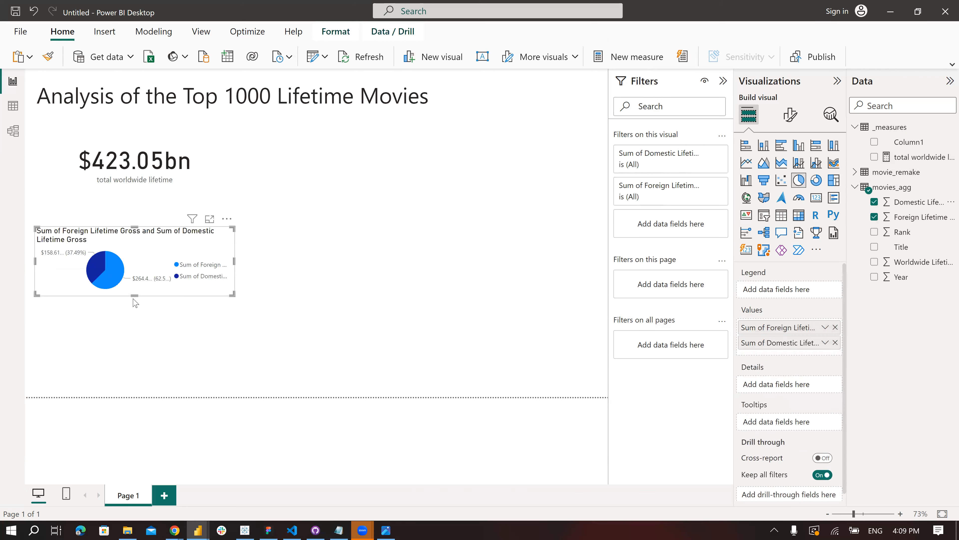
# - Enlarge the pie chart to fill the space beneath the card, and shorten the card to make room for it
pyautogui.moveTo(136, 294); pyautogui.dragTo(126, 367)
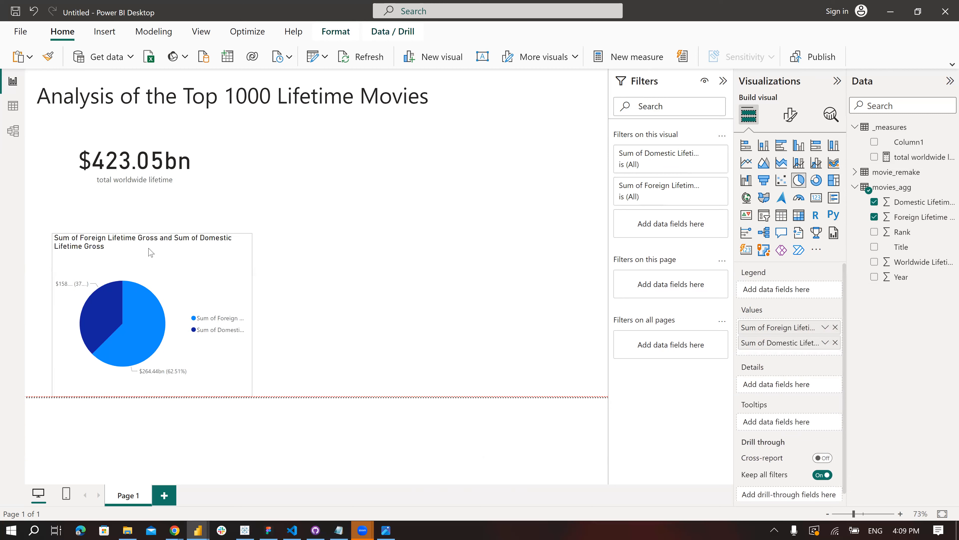
pyautogui.moveTo(163, 235); pyautogui.dragTo(161, 200)
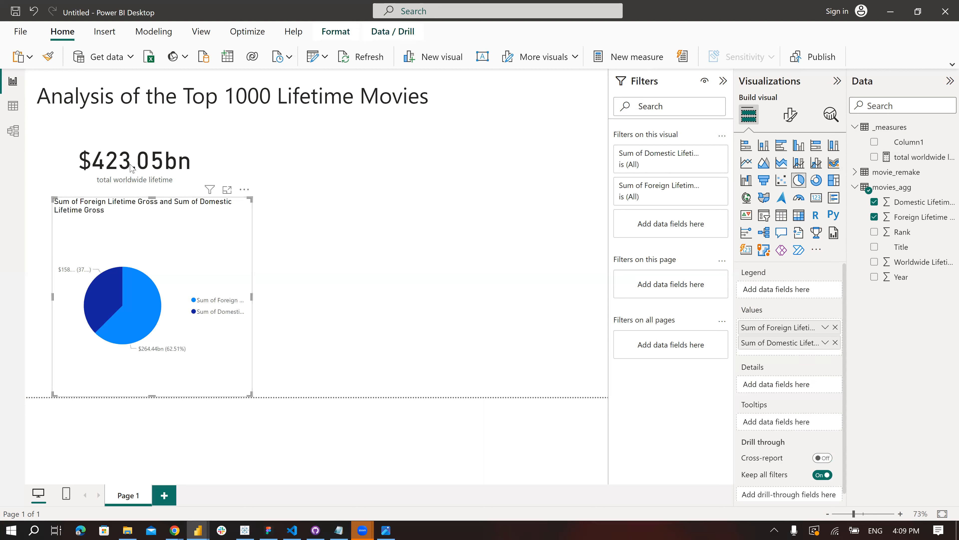
pyautogui.click(134, 188)
pyautogui.moveTo(134, 194); pyautogui.dragTo(113, 193)
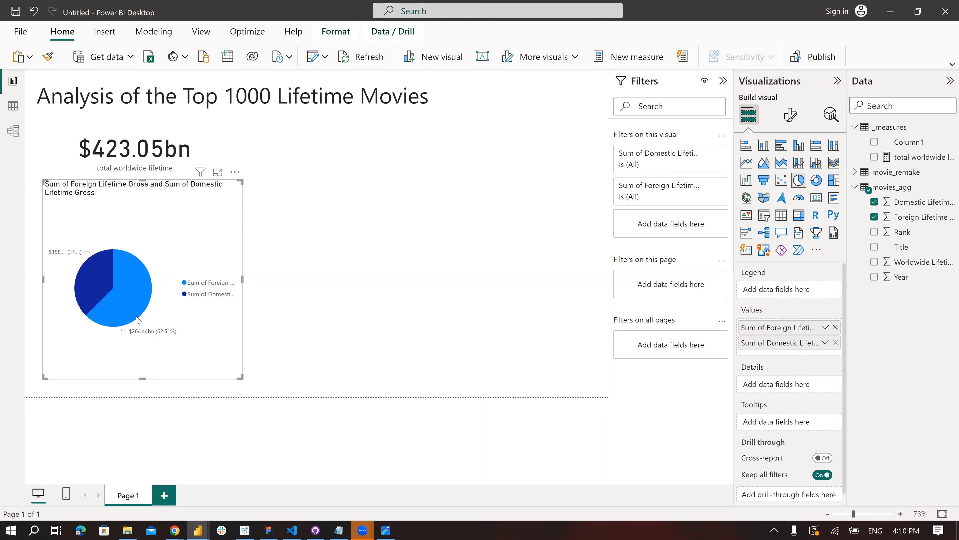
pyautogui.click(127, 306)
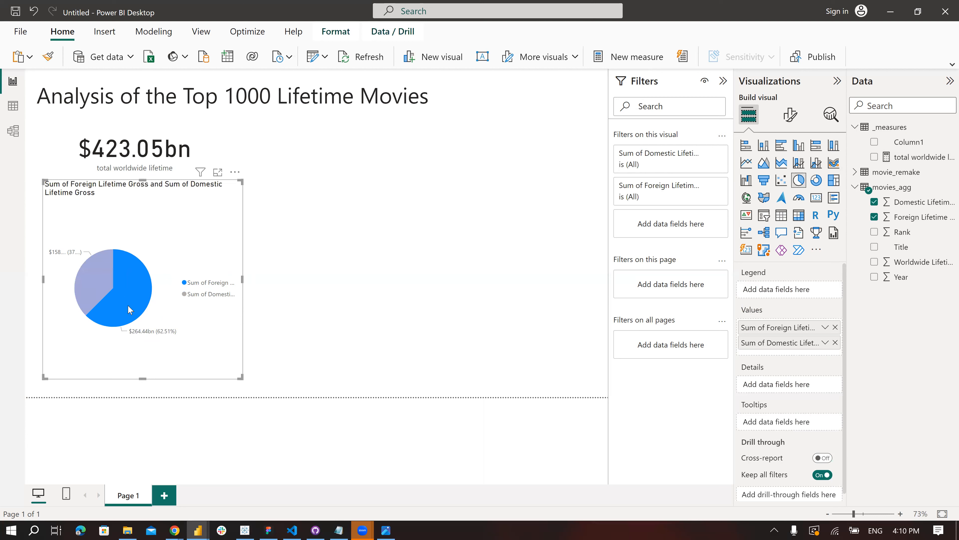
pyautogui.click(127, 304)
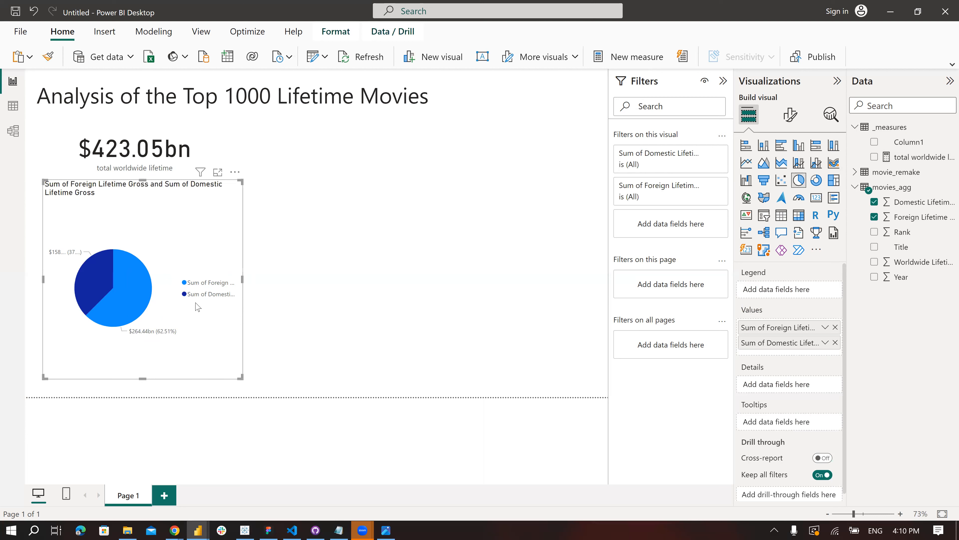
pyautogui.click(196, 283)
pyautogui.click(198, 286)
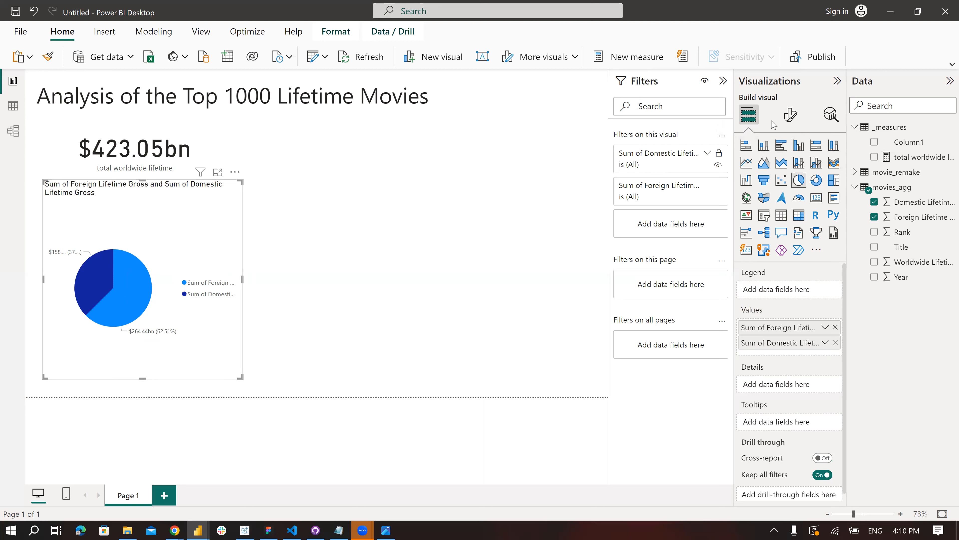
# - Turn off the pie chart's legend and set its detail label contents to All detail labels
pyautogui.click(790, 114)
pyautogui.click(825, 207)
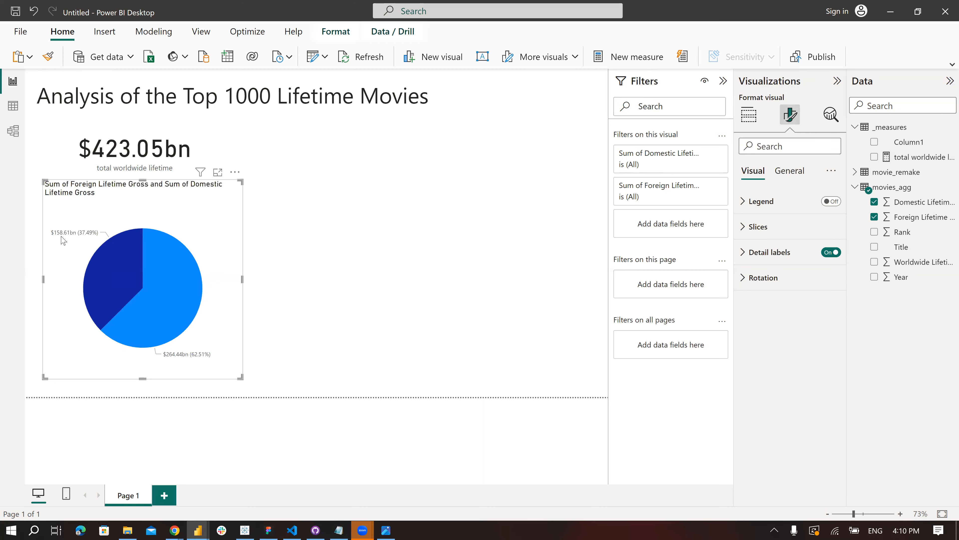
pyautogui.click(747, 253)
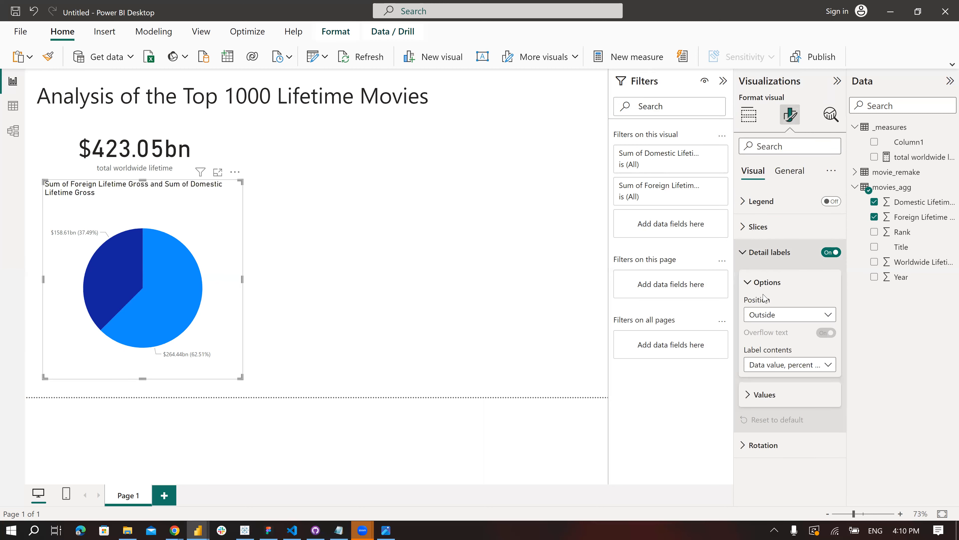
pyautogui.click(823, 365)
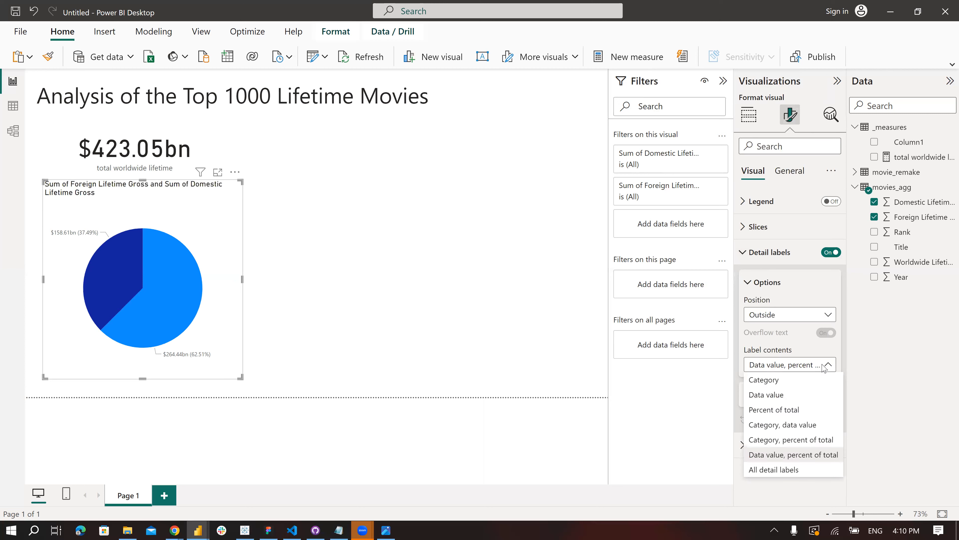
pyautogui.click(790, 470)
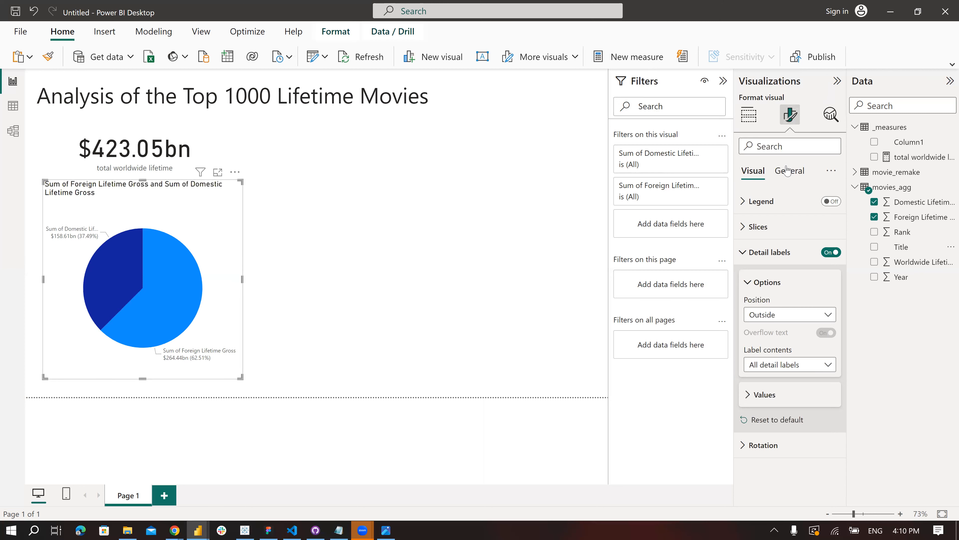
# - Rename the pie chart's two value fields for this visual as Foreign and Domestic
pyautogui.click(748, 114)
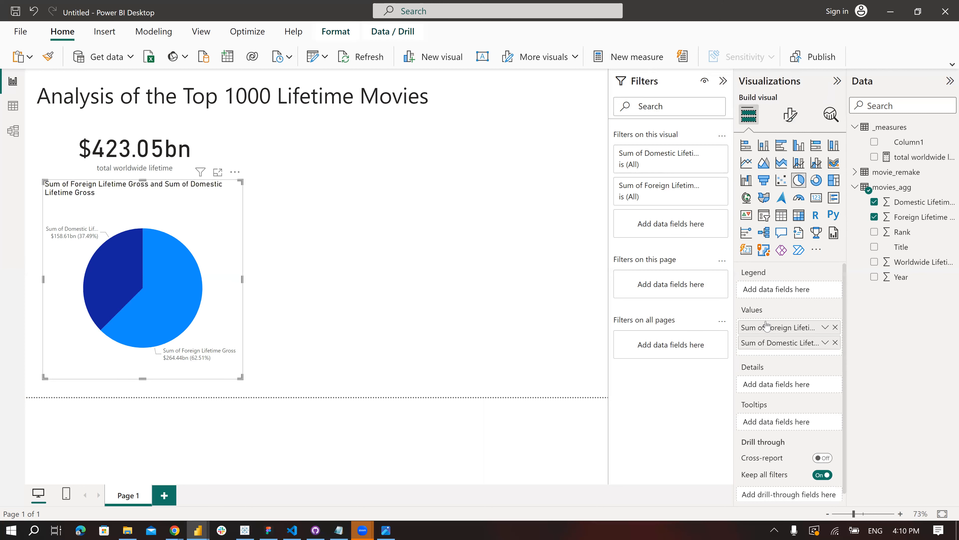
pyautogui.doubleClick(759, 328)
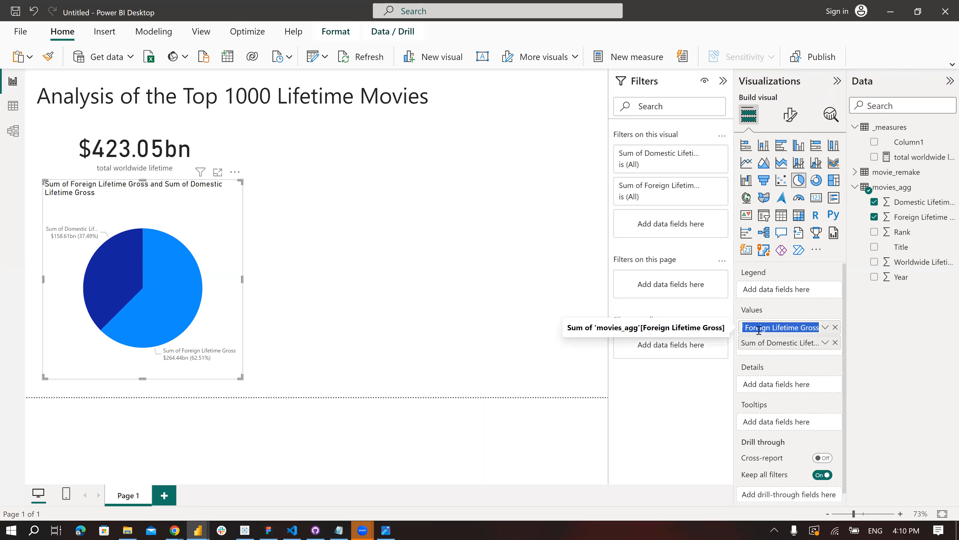
pyautogui.write('L')
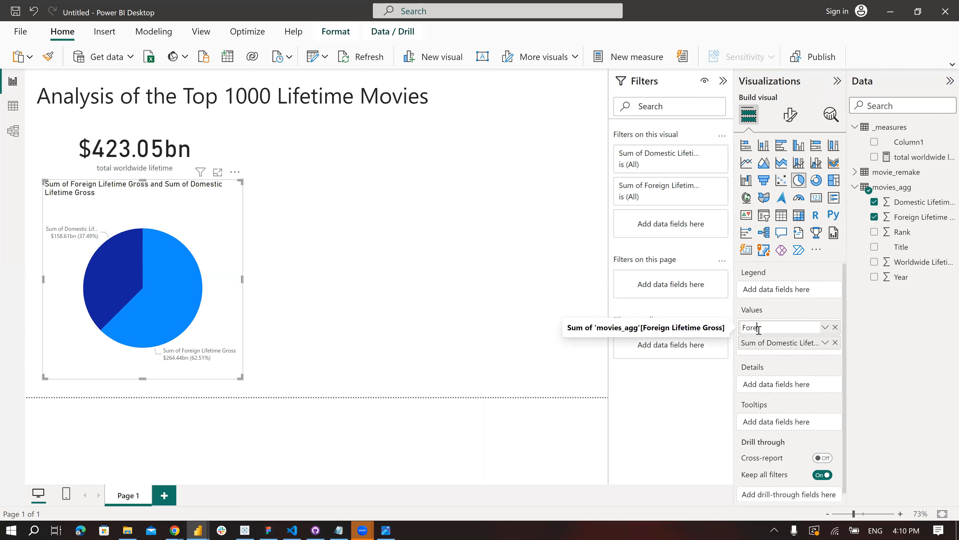
pyautogui.press('Return')
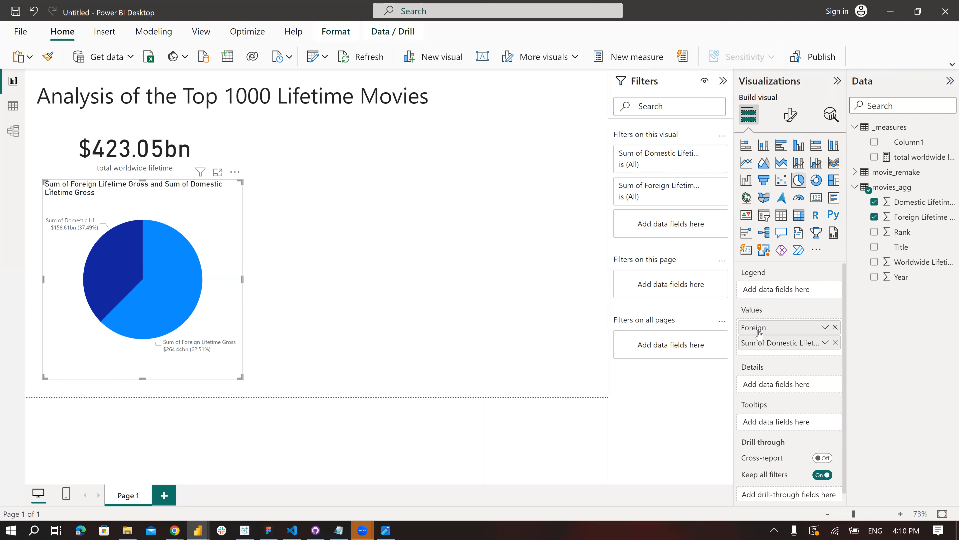
pyautogui.doubleClick(778, 343)
pyautogui.write('Domestic')
pyautogui.press('Return')
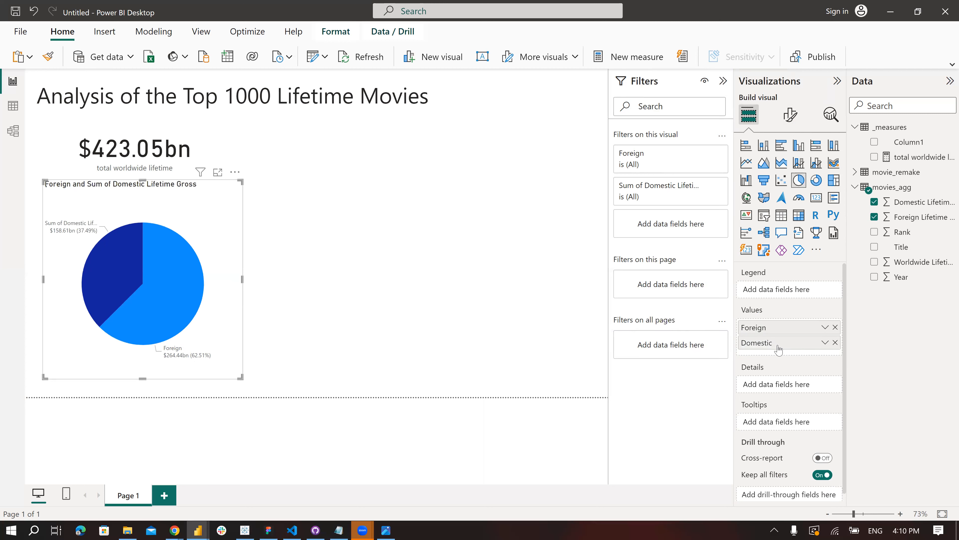
# - Collapse the Filters pane and lower the pie chart's upper edge to leave a gap beneath the card
pyautogui.click(343, 280)
pyautogui.click(723, 81)
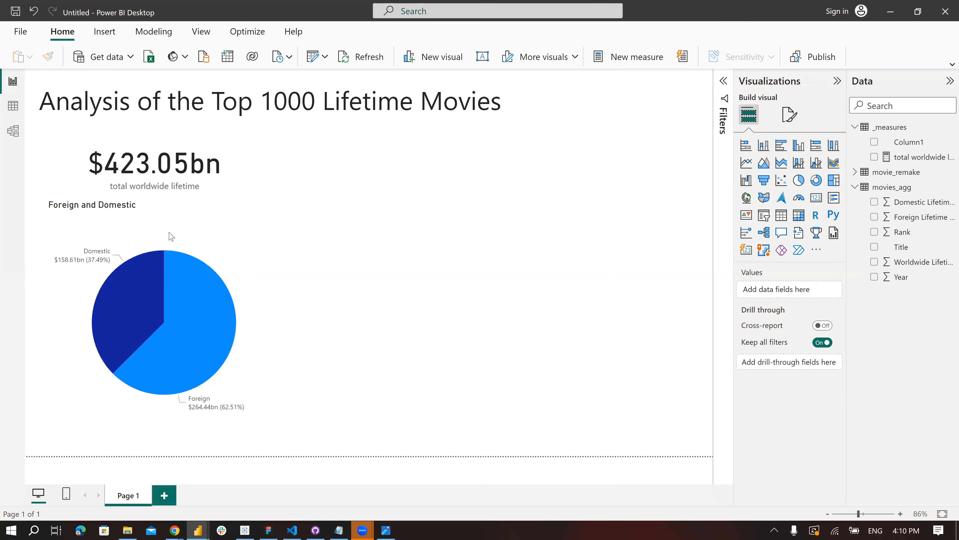
pyautogui.click(153, 210)
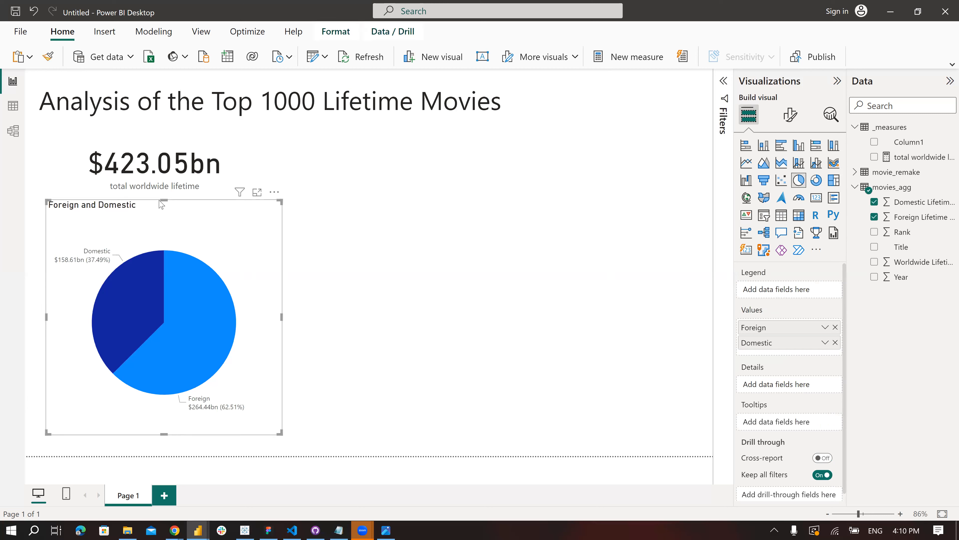
pyautogui.moveTo(164, 210); pyautogui.dragTo(164, 216)
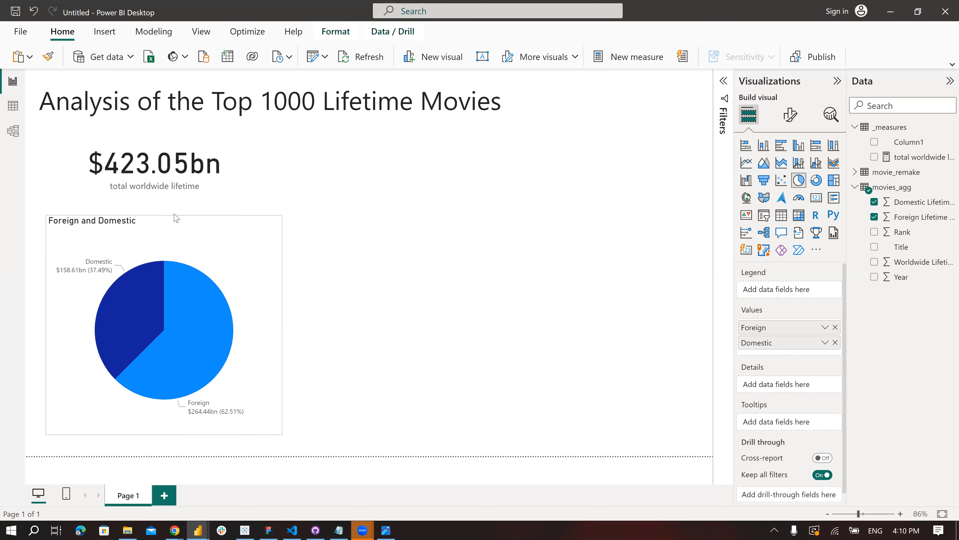
# - Add a large clustered column chart beside the card and pie chart, with Title from movie_remake on its X-axis
pyautogui.click(422, 225)
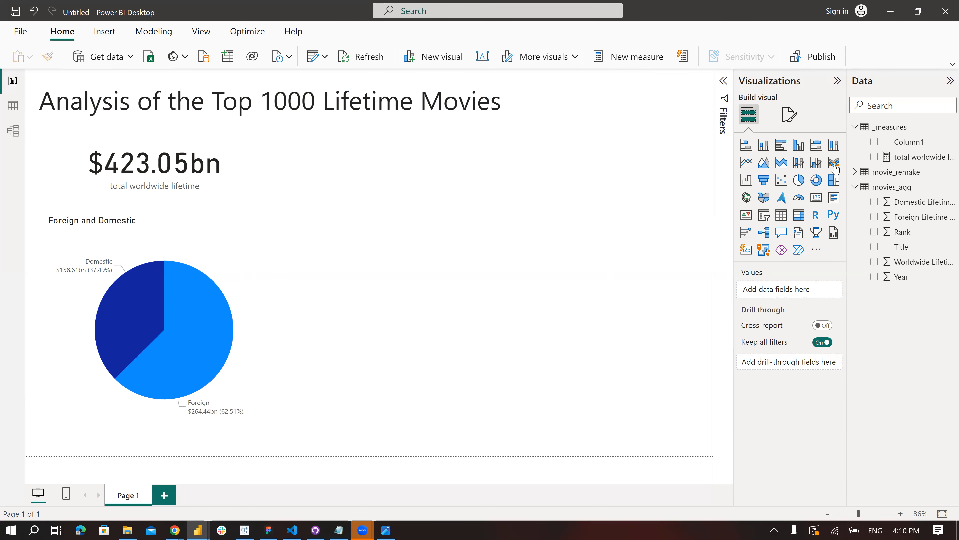
pyautogui.click(800, 155)
pyautogui.moveTo(242, 253); pyautogui.dragTo(442, 205)
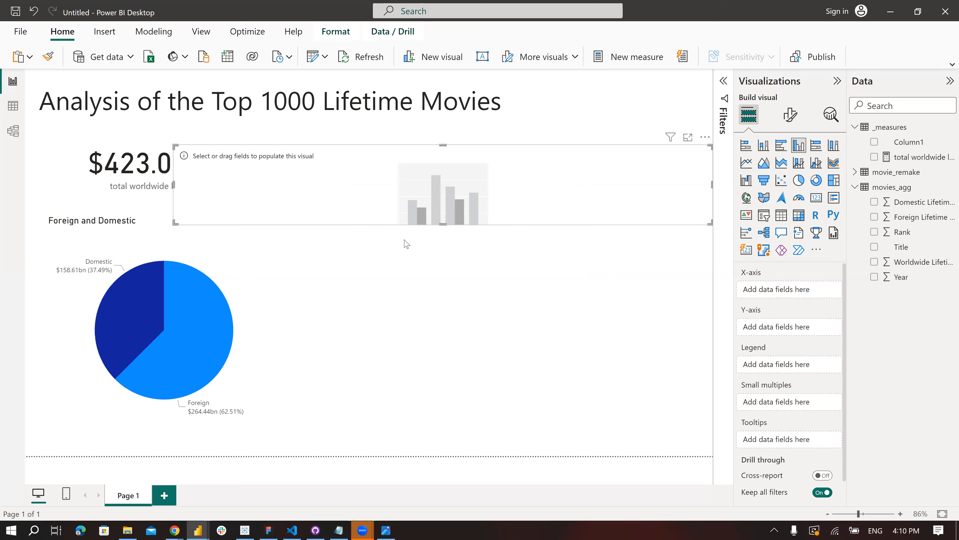
pyautogui.moveTo(445, 279); pyautogui.dragTo(452, 434)
pyautogui.moveTo(173, 289); pyautogui.dragTo(309, 292)
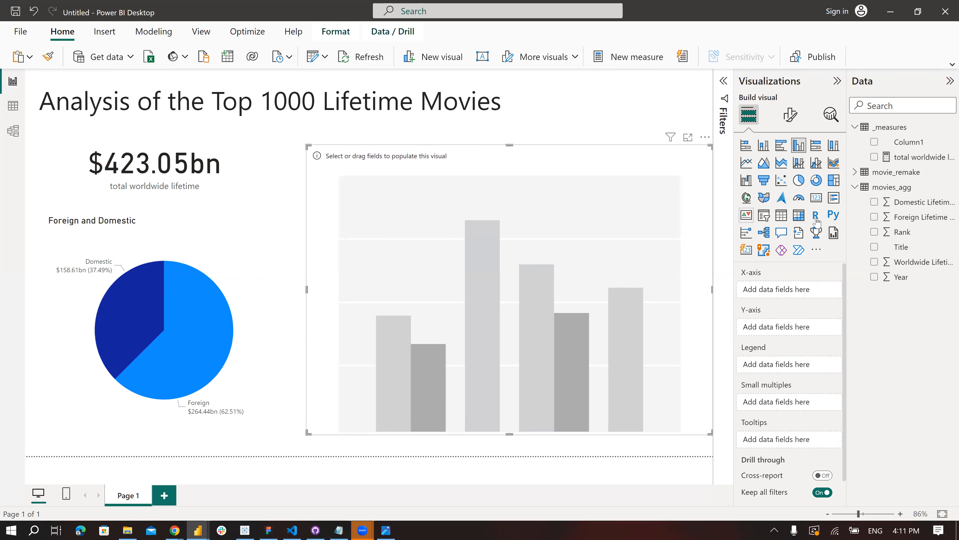
pyautogui.click(856, 174)
pyautogui.moveTo(914, 232); pyautogui.dragTo(794, 295)
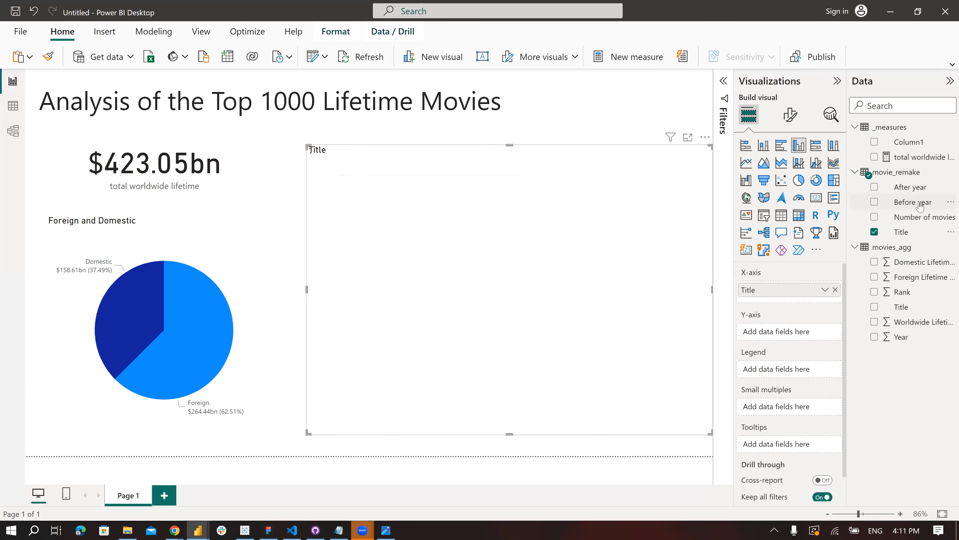
pyautogui.moveTo(920, 205); pyautogui.dragTo(791, 335)
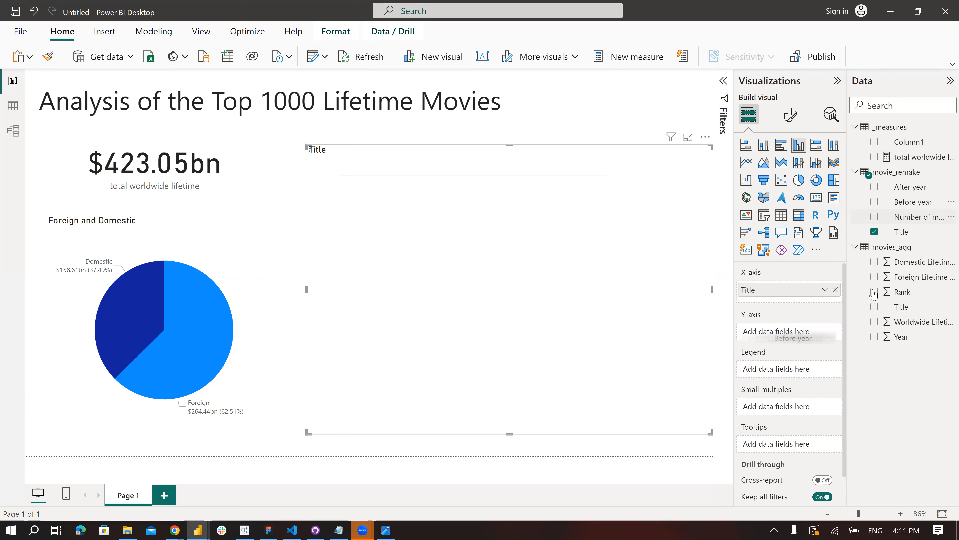
pyautogui.moveTo(908, 194); pyautogui.dragTo(791, 340)
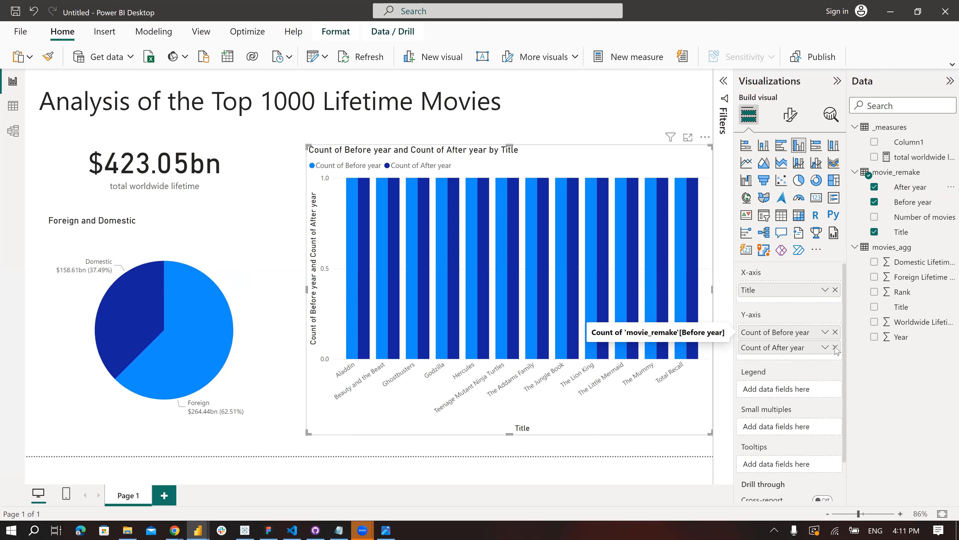
pyautogui.click(835, 333)
pyautogui.click(835, 332)
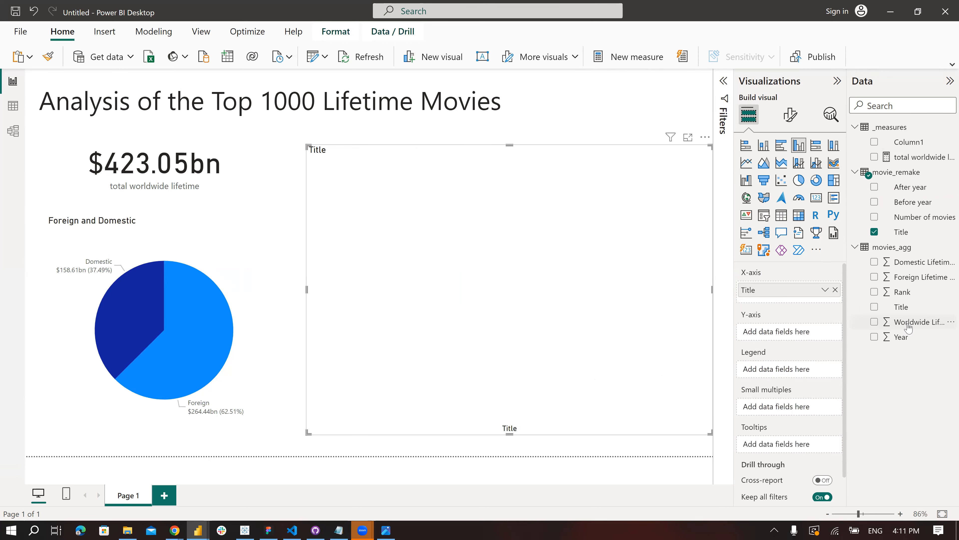
# - Set the total worldwide lifetime measure as the column chart's Y-axis
pyautogui.moveTo(906, 157); pyautogui.dragTo(787, 332)
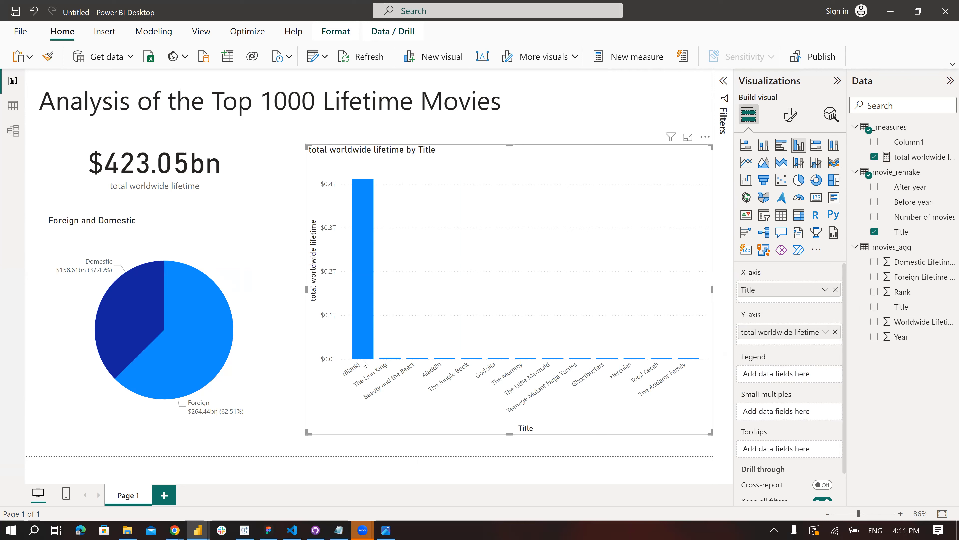
# - Filter the column chart's Title field to every value except (Blank), and collapse the Filters pane
pyautogui.click(724, 81)
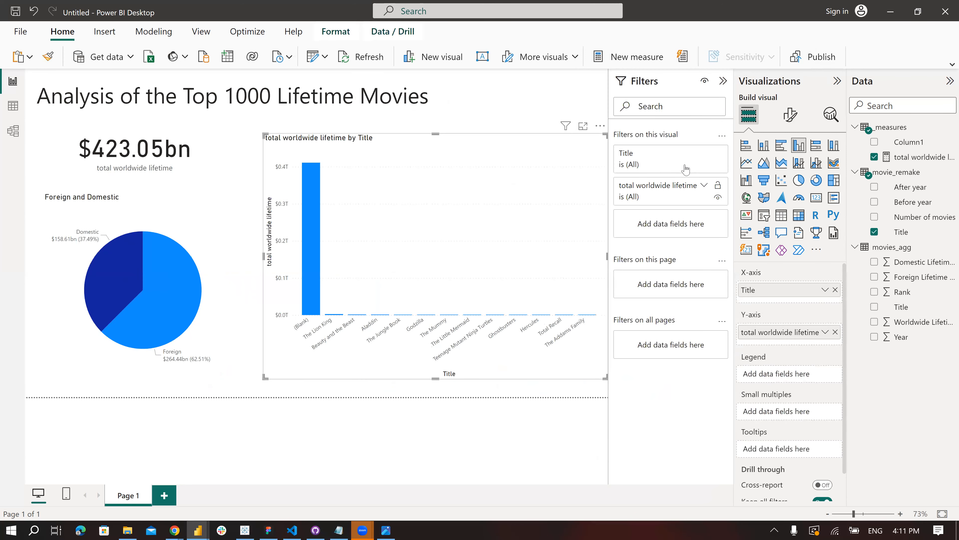
pyautogui.click(704, 155)
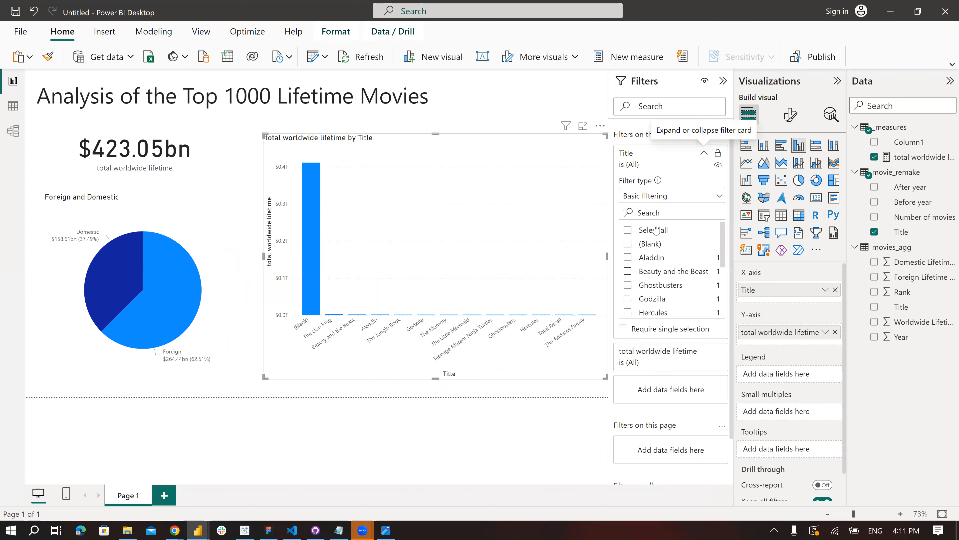
pyautogui.click(628, 231)
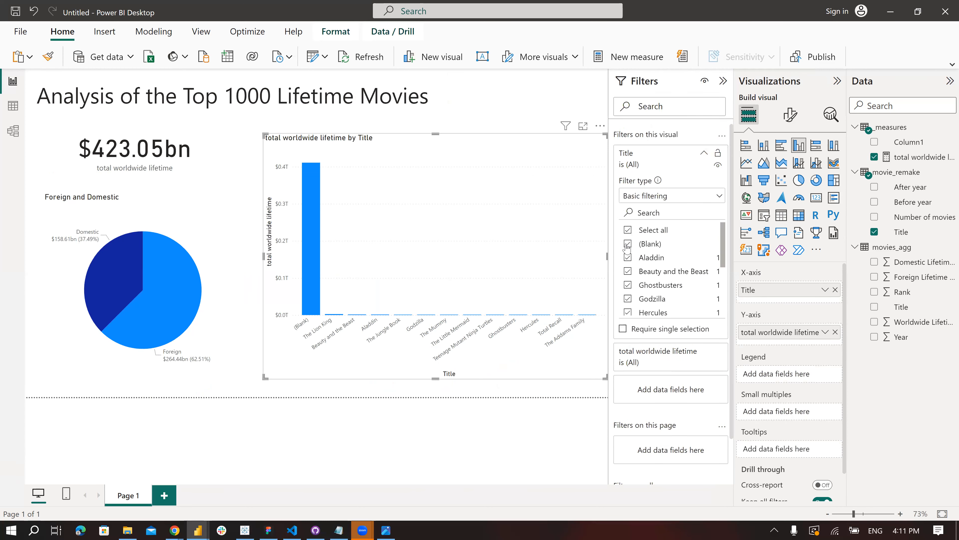
pyautogui.click(628, 244)
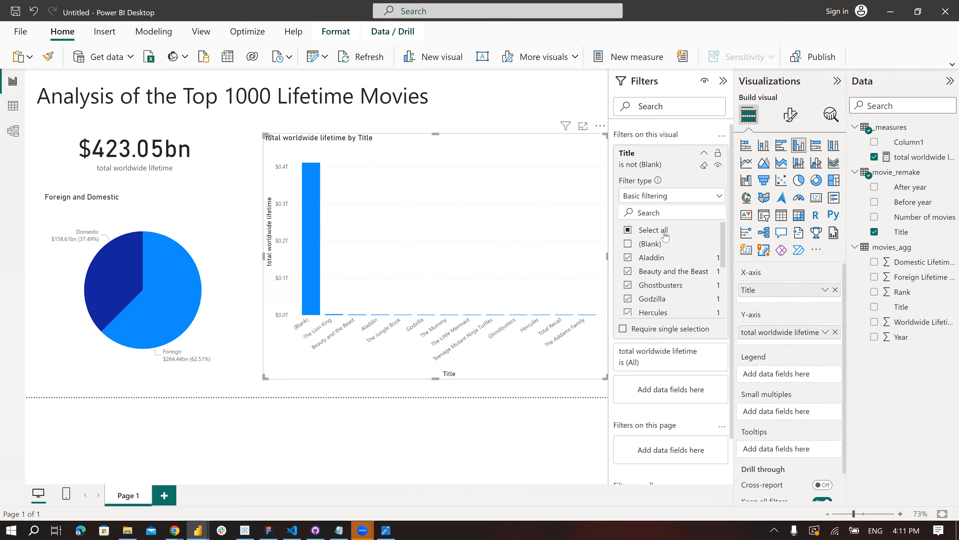
pyautogui.click(723, 81)
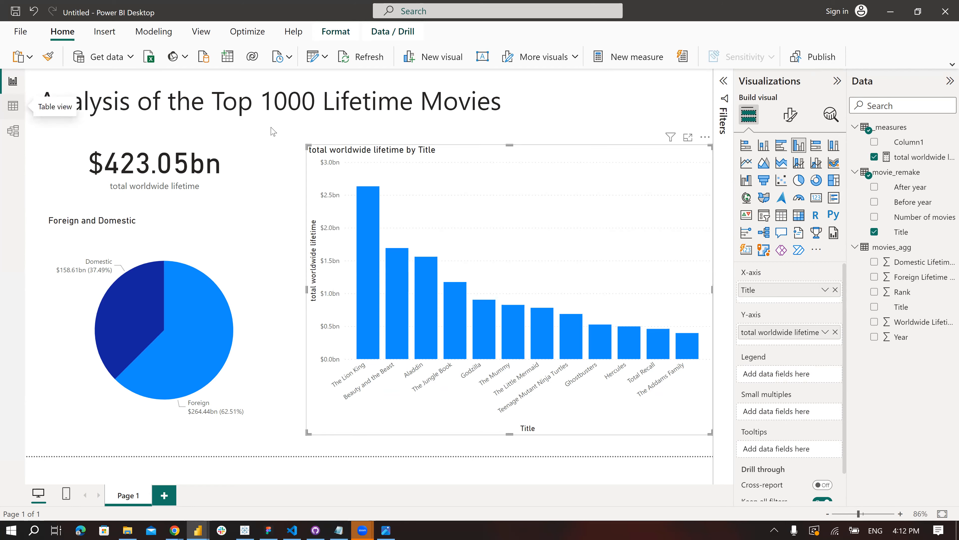
# - Examine the movie_remake table's before and after years and the movies_agg table's Year column in Table view
pyautogui.click(13, 106)
pyautogui.click(861, 175)
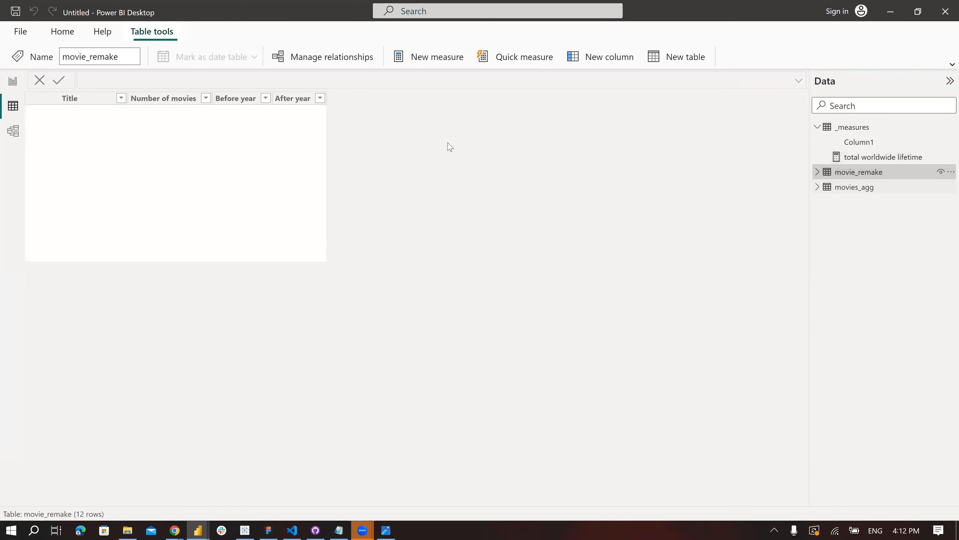
pyautogui.click(862, 192)
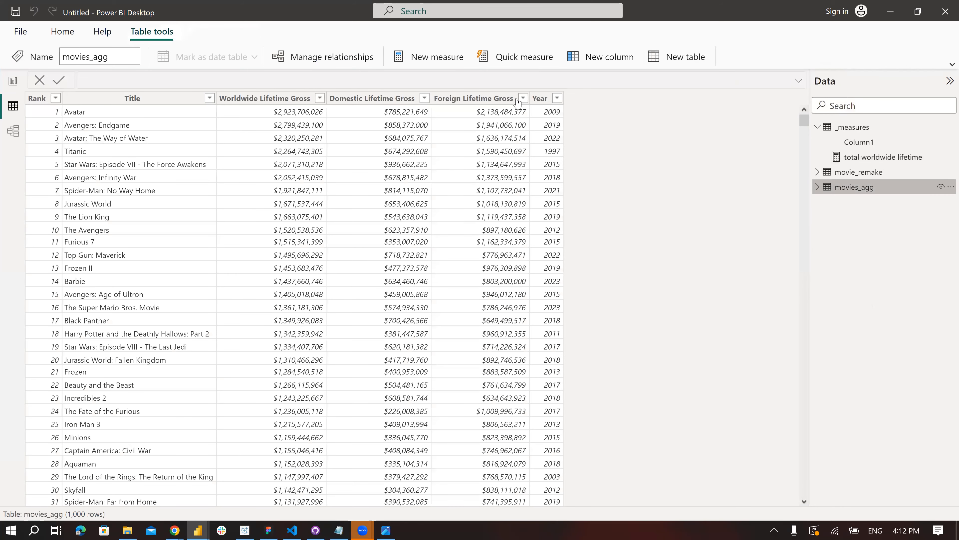
pyautogui.click(544, 99)
pyautogui.click(581, 103)
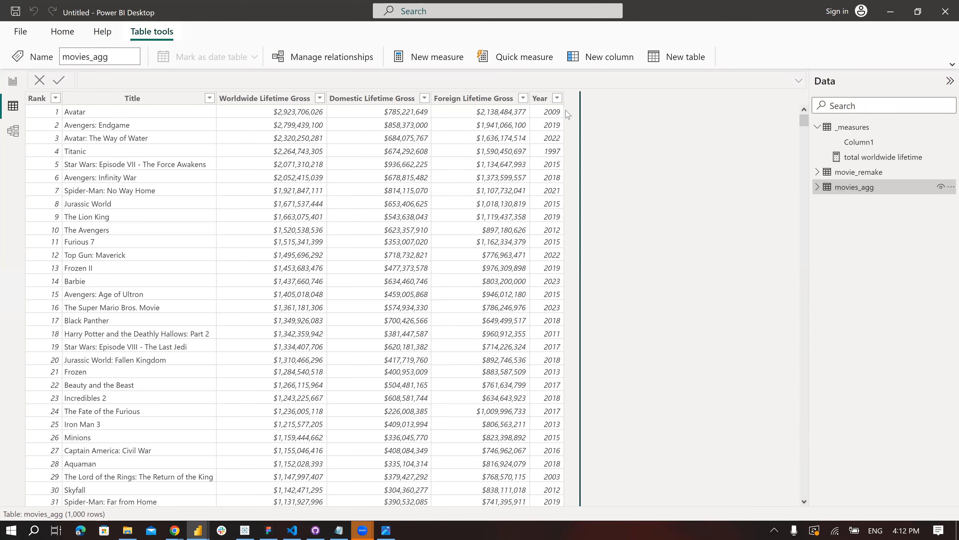
pyautogui.click(562, 173)
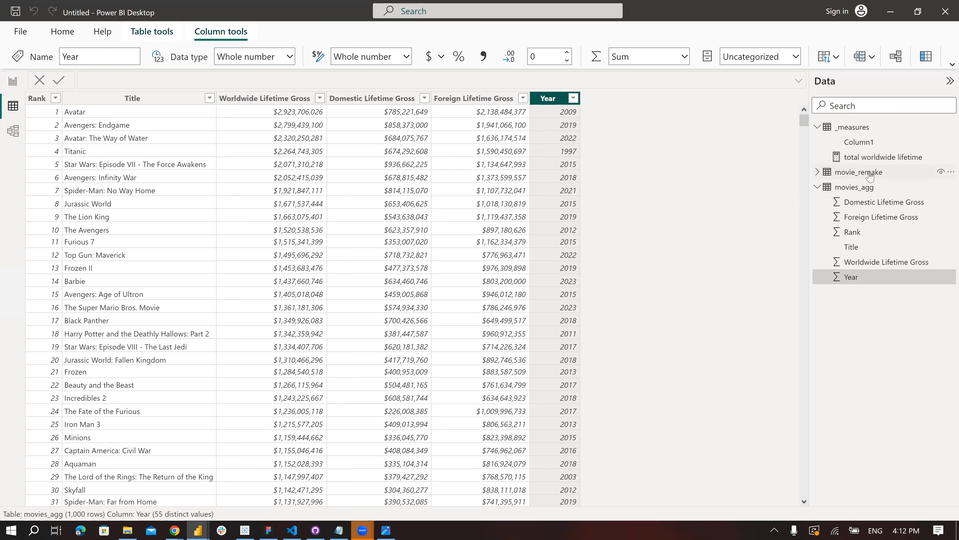
pyautogui.moveTo(871, 176)
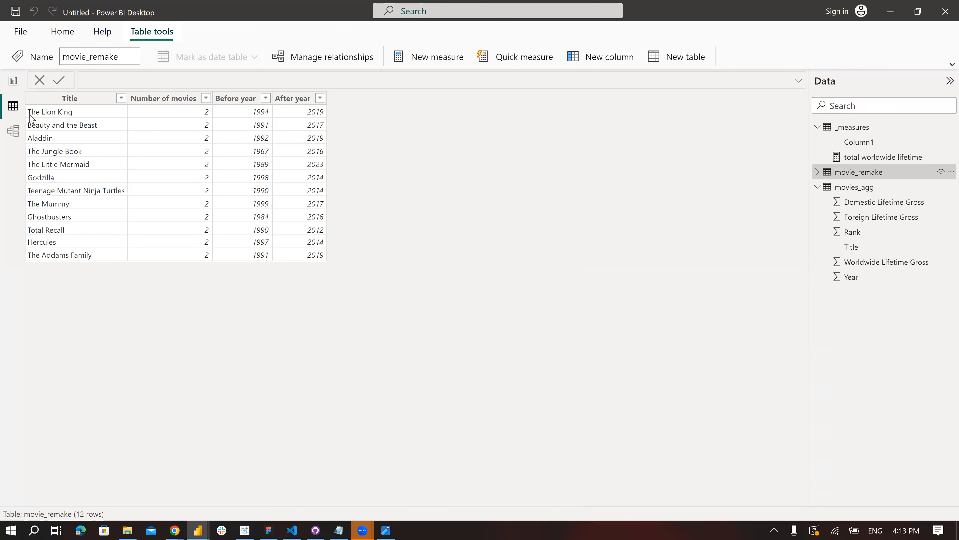
# - Add a before_after_check calculated column to movies_agg from the copied IF formula, changing 'movie remakes' to 'movie remake' in its Before condition
pyautogui.click(877, 188)
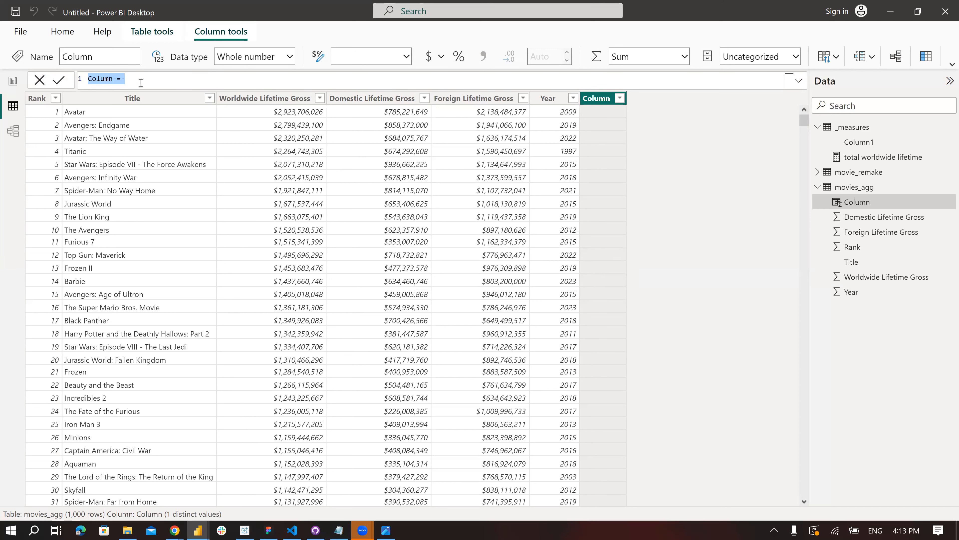
pyautogui.write('before_after_check = IF(     AND(RELATED(\'movie_remakes\'[Title])=\'movies_agg\'[Title],RELATED(\'movie_remakes\'[Before year])=\'movies_agg\'[Year]),     "Before",       IF (AND(RELATED(\'movie_remakes\'[Title])=\'movies_agg\'[Title],RELATED(\'movie_remakes\'[After year])=\'movies_agg\'[Year]),           "After", "") )')
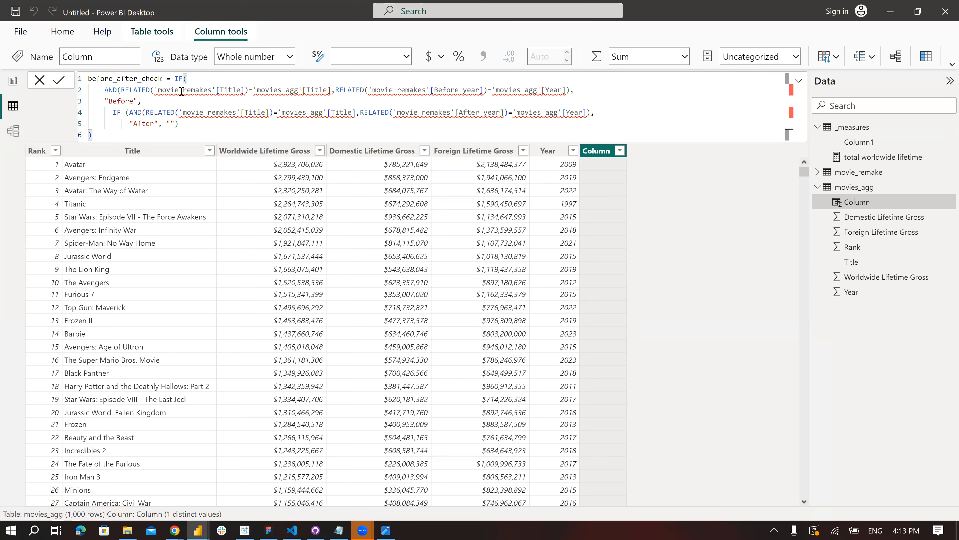
pyautogui.click(212, 89)
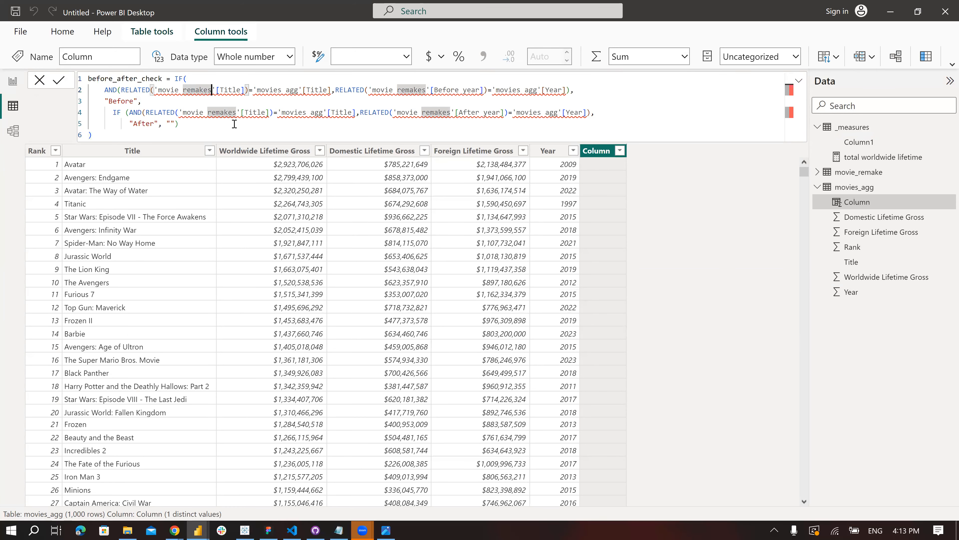
pyautogui.press('BackSpace')
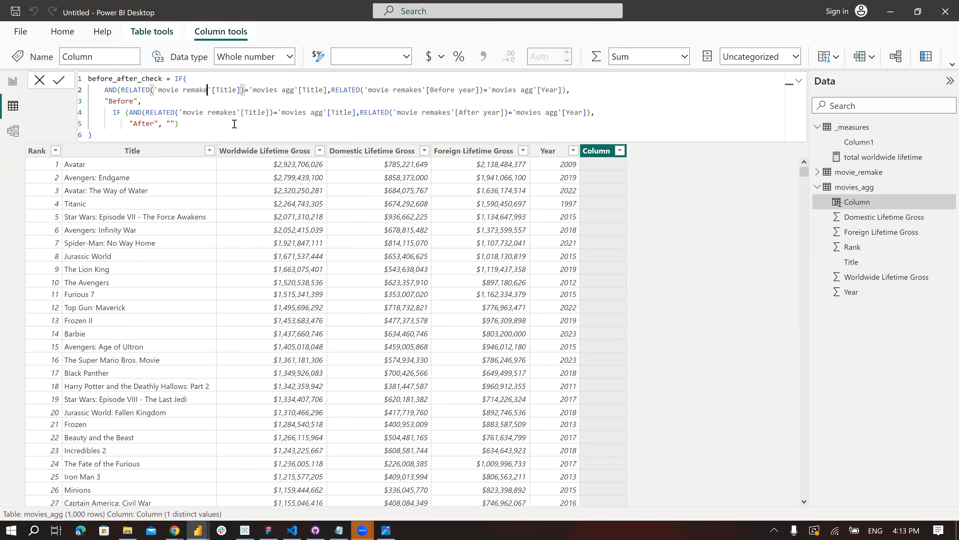
pyautogui.click(422, 91)
pyautogui.press('BackSpace')
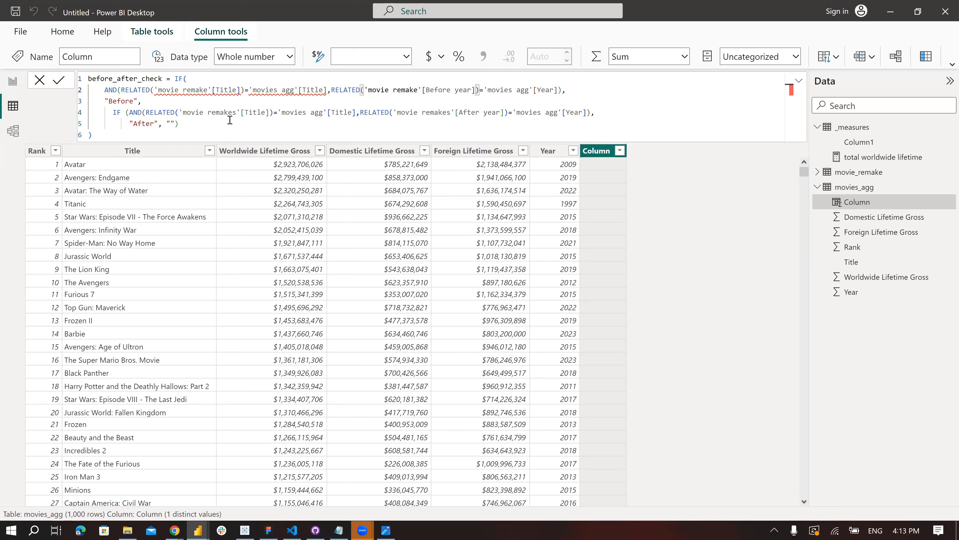
# - Expand the movie_remake fields and correct the Before condition's Title comparison to reference 'movie_remake' and 'movies_agg'
pyautogui.click(817, 176)
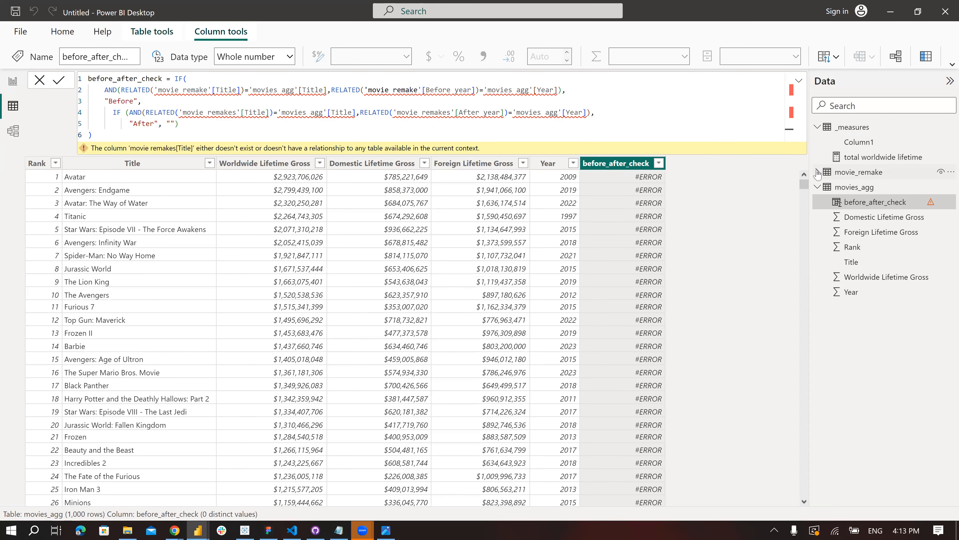
pyautogui.click(818, 172)
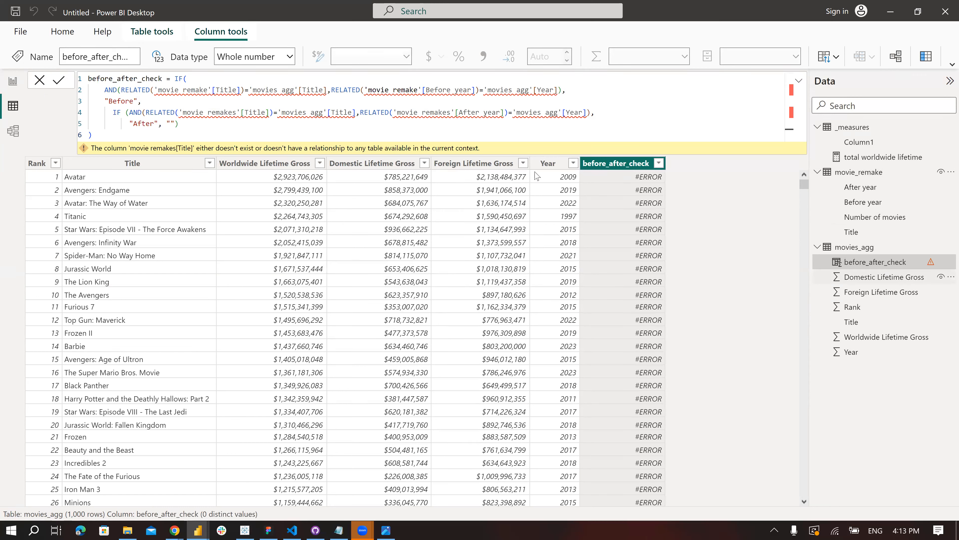
pyautogui.click(208, 91)
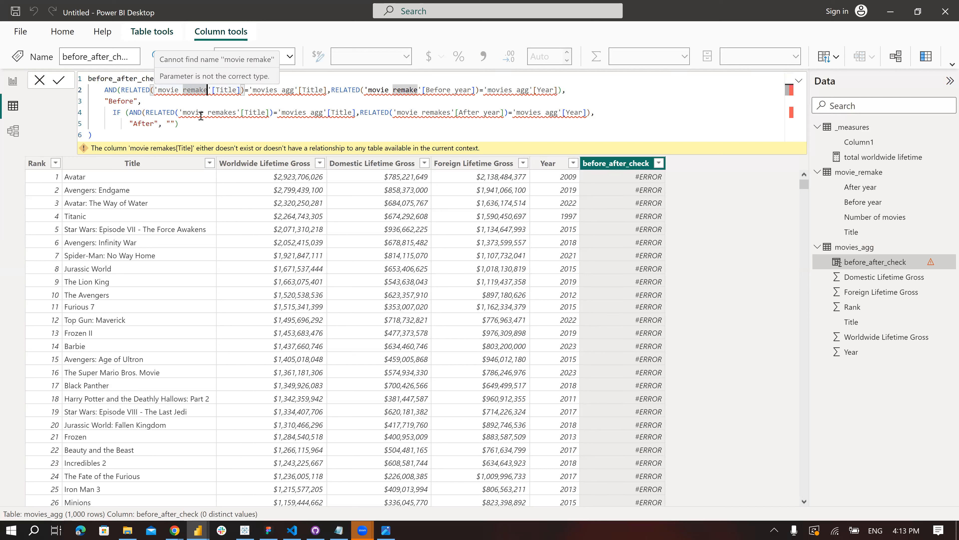
pyautogui.press('Left')
pyautogui.press('Left')
pyautogui.press('Left')
pyautogui.press('Left')
pyautogui.press('Left')
pyautogui.press('Left')
pyautogui.press('BackSpace')
pyautogui.write('_')
pyautogui.press('Right')
pyautogui.press('Right')
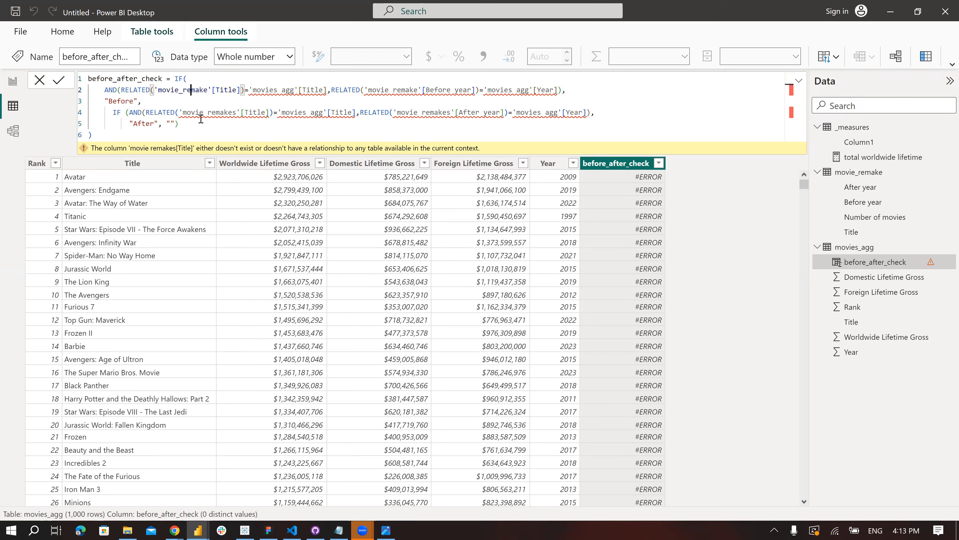
pyautogui.press('Right')
pyautogui.press('Right')
pyautogui.press('Right')
pyautogui.press('Right')
pyautogui.press('Right')
pyautogui.press('Right')
pyautogui.press('Right')
pyautogui.press('Right')
pyautogui.press('Right')
pyautogui.press('Right')
pyautogui.press('Right')
pyautogui.press('Right')
pyautogui.press('Right')
pyautogui.press('Right')
pyautogui.press('Right')
pyautogui.press('Right')
pyautogui.press('Right')
pyautogui.press('Right')
pyautogui.press('Right')
pyautogui.press('Right')
pyautogui.press('BackSpace')
pyautogui.write('_')
pyautogui.press('Escape')
# - Correct the Before year comparison in the formula to reference 'movie_remake'[Before year] and 'movies_agg'[Year]
pyautogui.hotkey('ctrl', 'Right')
pyautogui.hotkey('ctrl', 'Right')
pyautogui.hotkey('ctrl', 'Right')
pyautogui.hotkey('ctrl', 'Right')
pyautogui.hotkey('ctrl', 'Right')
pyautogui.press('Left')
pyautogui.press('Left')
pyautogui.press('BackSpace')
pyautogui.write('_')
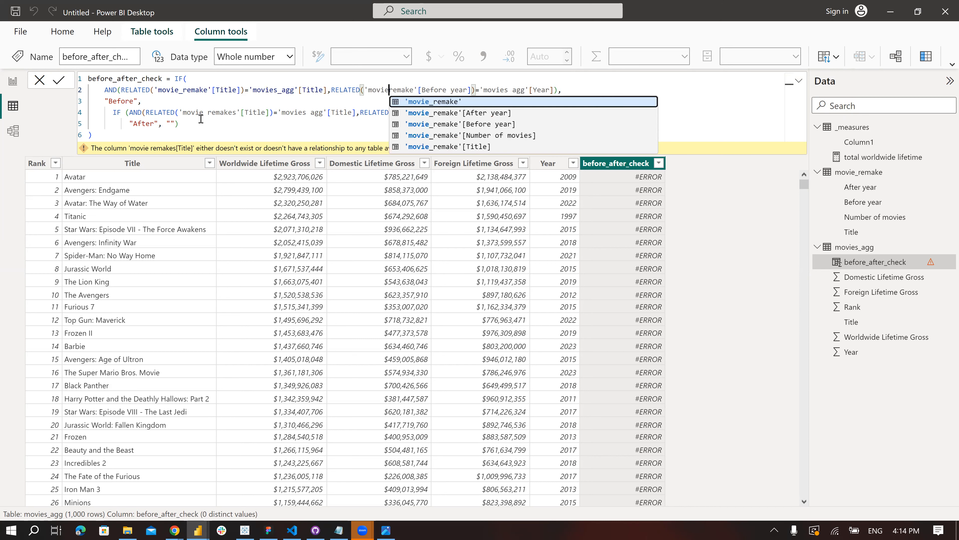
pyautogui.press('Escape')
pyautogui.press('Right')
pyautogui.press('Right')
pyautogui.press('Right')
pyautogui.press('Right')
pyautogui.press('Right')
pyautogui.press('Right')
pyautogui.press('Right')
pyautogui.press('Right')
pyautogui.press('Right')
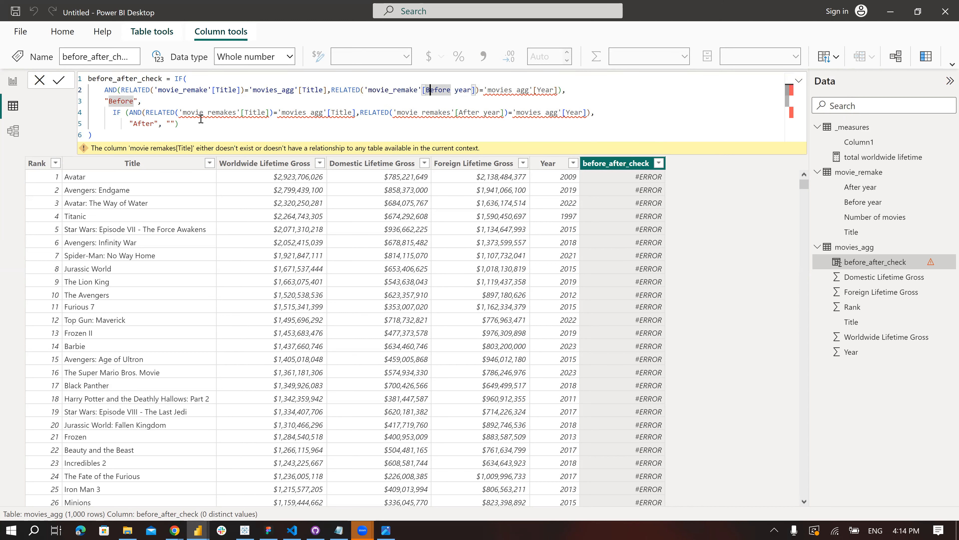
pyautogui.hotkey('ctrl', 'Right')
pyautogui.hotkey('ctrl', 'Right')
pyautogui.hotkey('ctrl', 'Right')
pyautogui.hotkey('ctrl', 'Right')
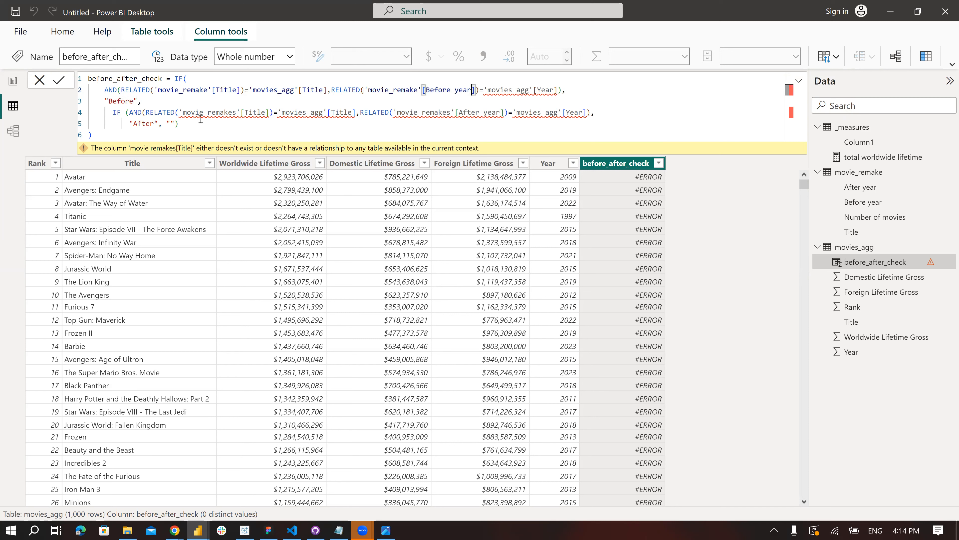
pyautogui.press('BackSpace')
pyautogui.write('_')
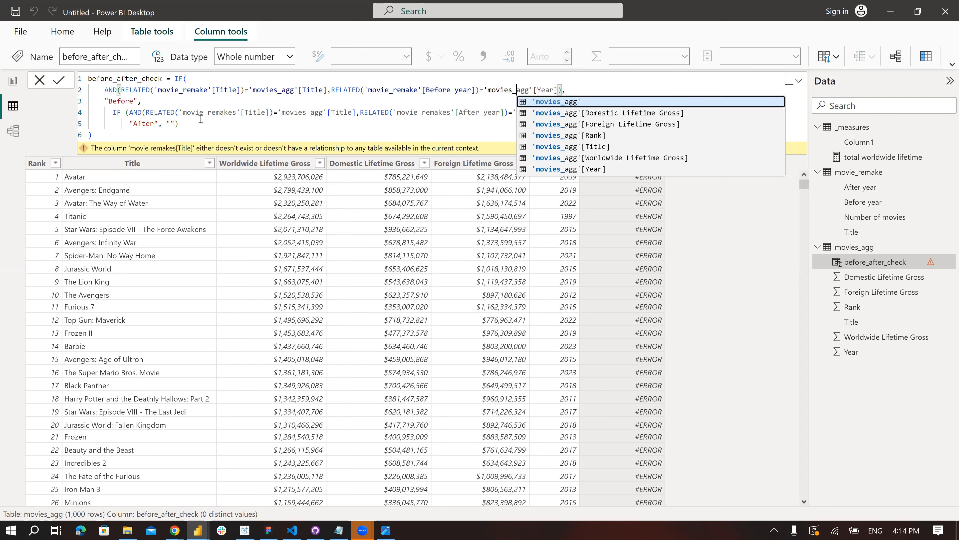
pyautogui.press('Escape')
pyautogui.press('Right')
pyautogui.press('Right')
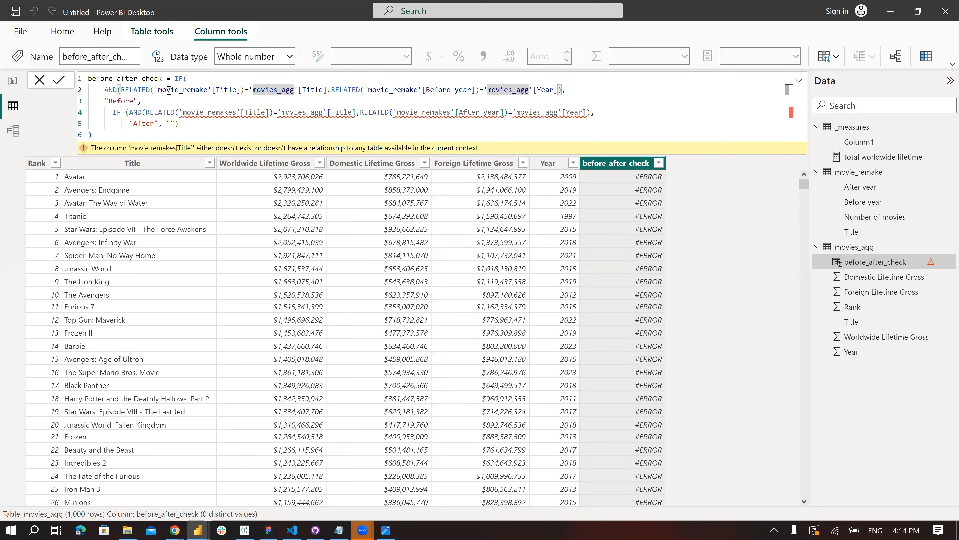
# - Review the formula's Before condition, checking the Title comparison, the year comparison and the returned text
pyautogui.keyDown('shift'); pyautogui.click(318, 90); pyautogui.keyUp('shift')
pyautogui.keyDown('shift'); pyautogui.click(326, 90); pyautogui.keyUp('shift')
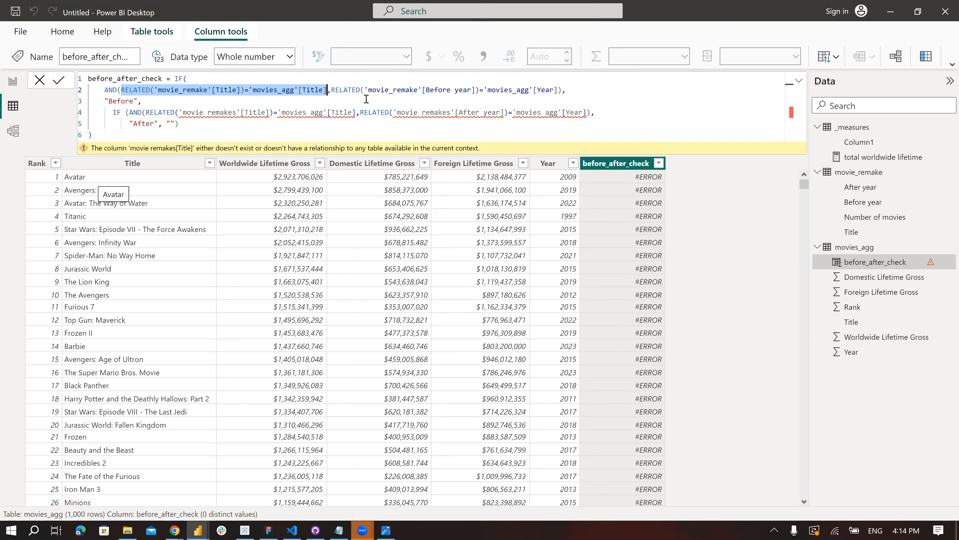
pyautogui.moveTo(358, 89); pyautogui.dragTo(562, 90)
pyautogui.click(438, 91)
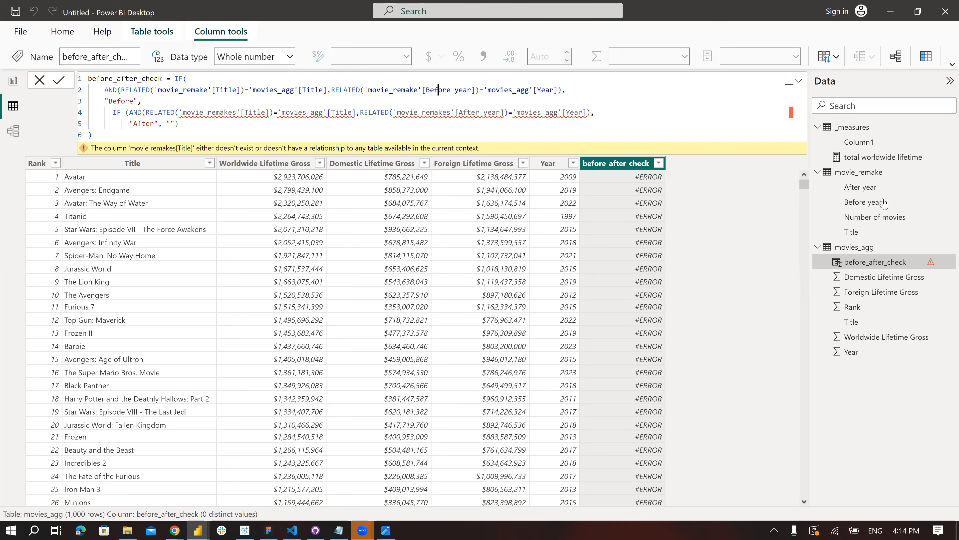
pyautogui.doubleClick(520, 90)
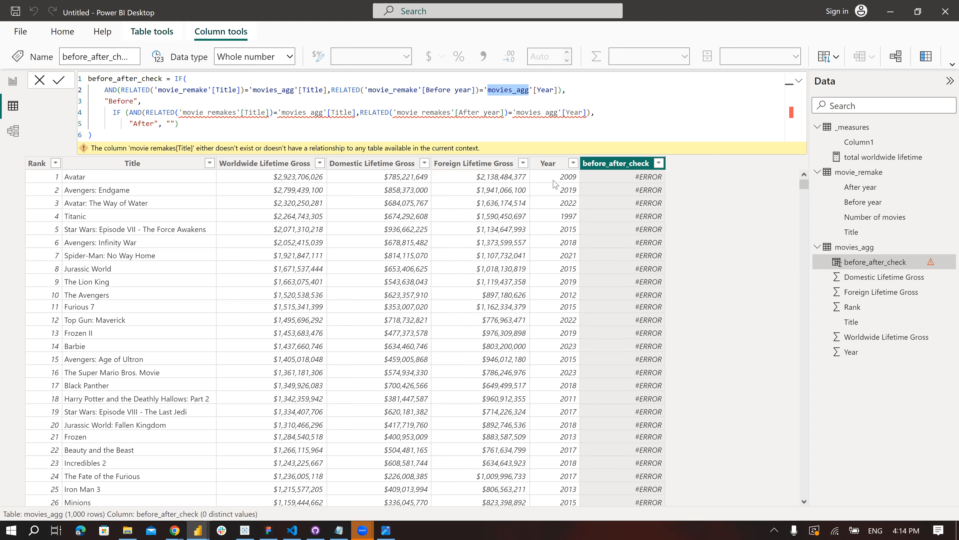
pyautogui.click(548, 87)
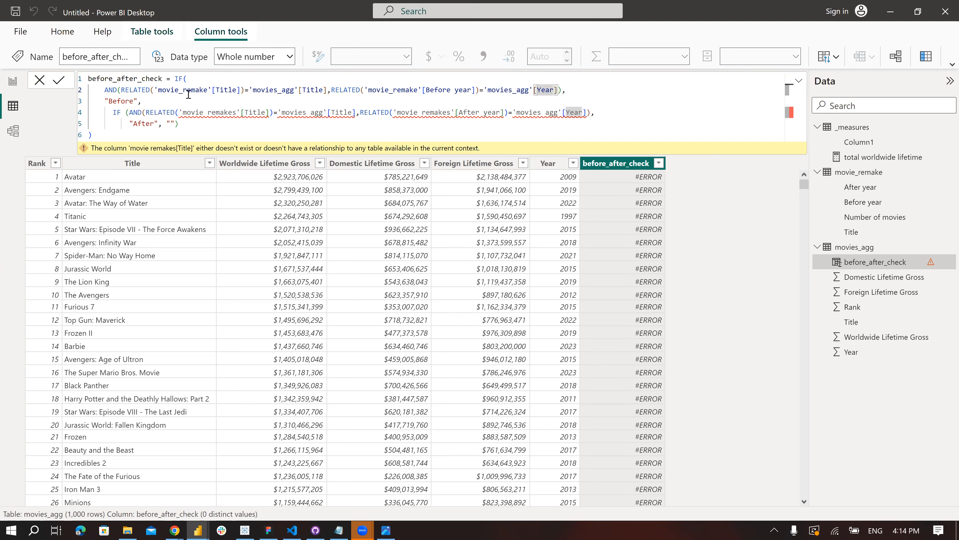
pyautogui.moveTo(141, 101); pyautogui.dragTo(107, 101)
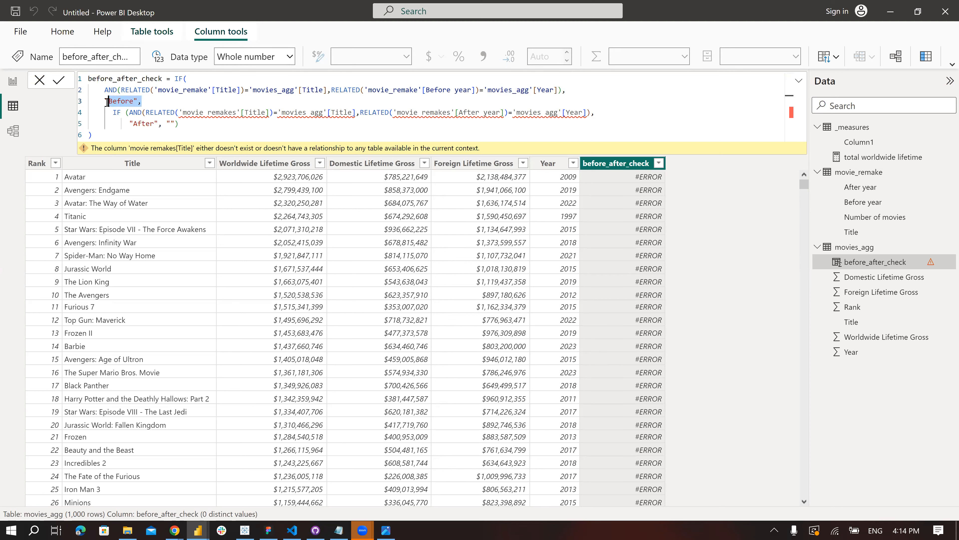
pyautogui.click(132, 114)
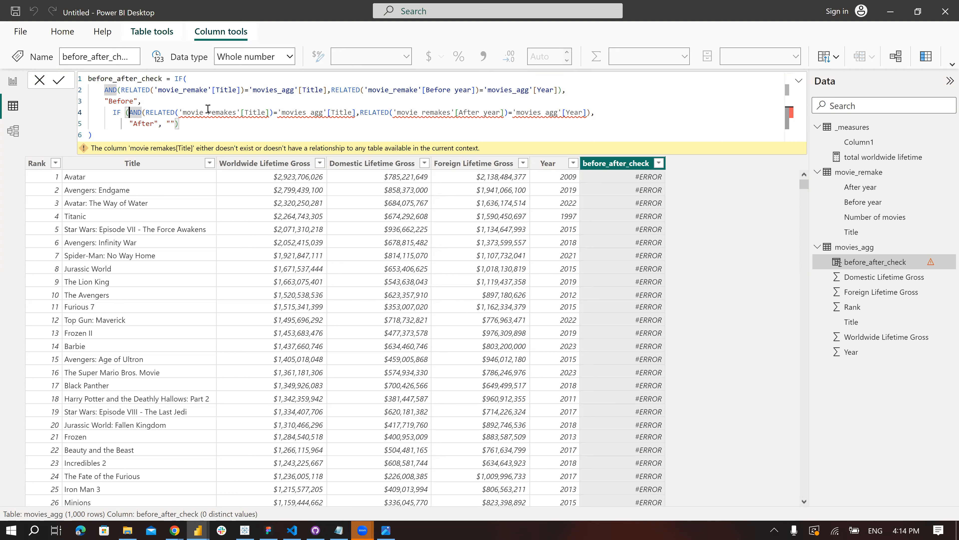
# - Correct the After condition's Title comparison to reference 'movie_remake'[Title] and 'movies_agg'[Title]
pyautogui.click(208, 112)
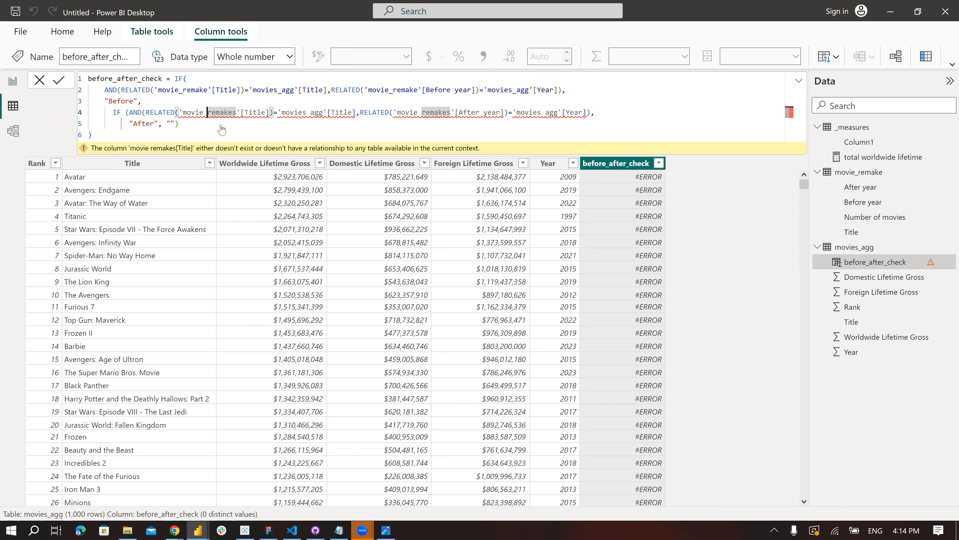
pyautogui.press('BackSpace')
pyautogui.write('_')
pyautogui.press('Right')
pyautogui.press('Right')
pyautogui.press('Right')
pyautogui.press('Right')
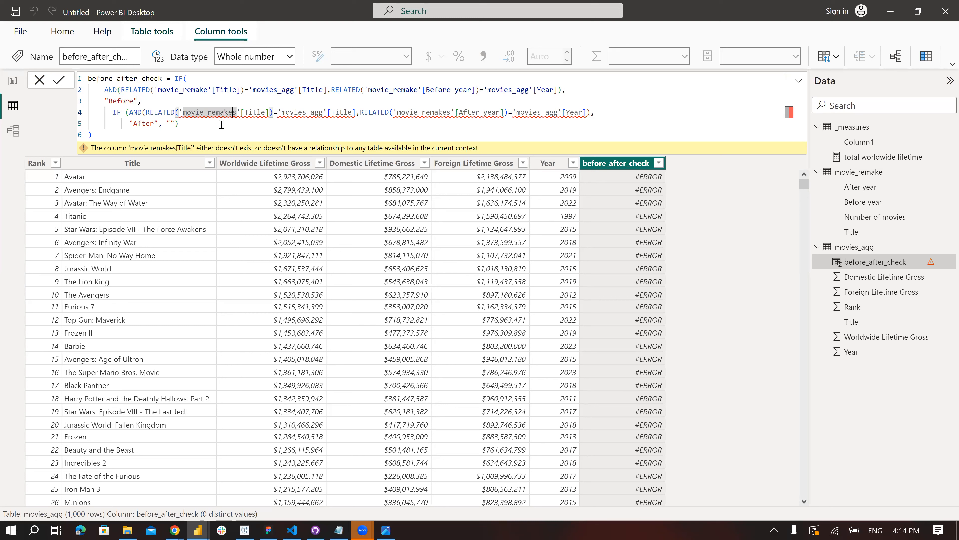
pyautogui.press('Delete')
pyautogui.press('Right')
pyautogui.press('Right')
pyautogui.press('Right')
pyautogui.press('Right')
pyautogui.press('Right')
pyautogui.press('Right')
pyautogui.press('Right')
pyautogui.press('Right')
pyautogui.press('Right')
pyautogui.press('Right')
pyautogui.press('Right')
pyautogui.press('Right')
pyautogui.press('Right')
pyautogui.press('Right')
pyautogui.press('Right')
pyautogui.press('Right')
pyautogui.press('Delete')
pyautogui.write('_')
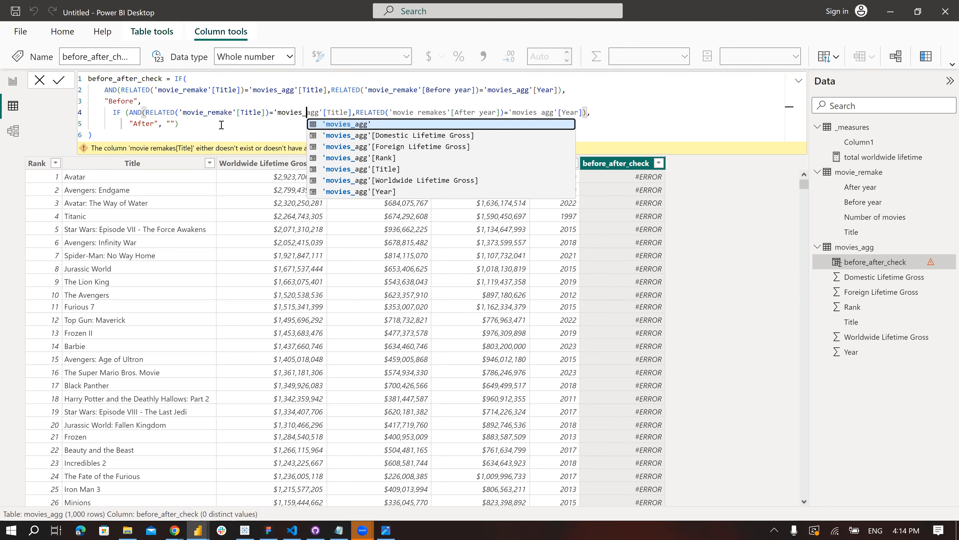
# - Correct the After condition's year lookup so it references 'movie_remake'[After year]
pyautogui.press('Right')
pyautogui.press('Right')
pyautogui.press('Right')
pyautogui.press('Right')
pyautogui.press('Right')
pyautogui.press('Right')
pyautogui.press('Right')
pyautogui.press('Right')
pyautogui.press('Right')
pyautogui.press('Right')
pyautogui.press('Right')
pyautogui.press('Right')
pyautogui.press('Right')
pyautogui.press('Right')
pyautogui.press('Right')
pyautogui.press('Right')
pyautogui.press('Right')
pyautogui.press('Right')
pyautogui.press('Right')
pyautogui.press('Right')
pyautogui.press('Right')
pyautogui.press('Right')
pyautogui.press('Right')
pyautogui.press('Right')
pyautogui.press('Right')
pyautogui.press('Right')
pyautogui.press('Delete')
pyautogui.write('_')
pyautogui.press('Escape')
# - Correct the After year comparison to use 'movies_agg'[Year] and apply the before_after_check formula
pyautogui.press('Right')
pyautogui.press('Right')
pyautogui.press('Right')
pyautogui.press('Right')
pyautogui.press('Right')
pyautogui.press('Right')
pyautogui.press('Delete')
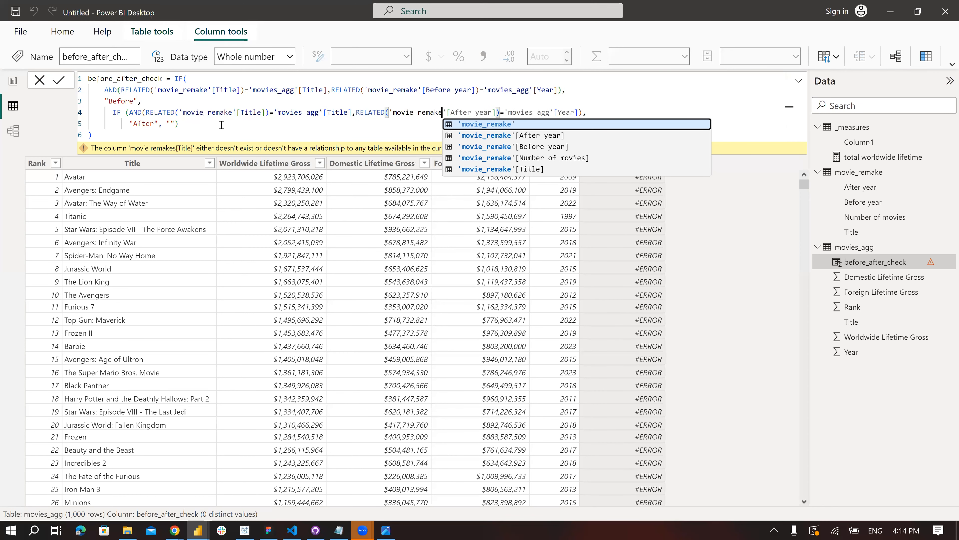
pyautogui.press('Escape')
pyautogui.press('Right')
pyautogui.press('Right')
pyautogui.press('Right')
pyautogui.press('Right')
pyautogui.press('Right')
pyautogui.press('Right')
pyautogui.press('Right')
pyautogui.press('Right')
pyautogui.press('Right')
pyautogui.press('Right')
pyautogui.press('Right')
pyautogui.press('Right')
pyautogui.press('Right')
pyautogui.press('Right')
pyautogui.press('Right')
pyautogui.press('Right')
pyautogui.press('Right')
pyautogui.press('Right')
pyautogui.press('Right')
pyautogui.press('Right')
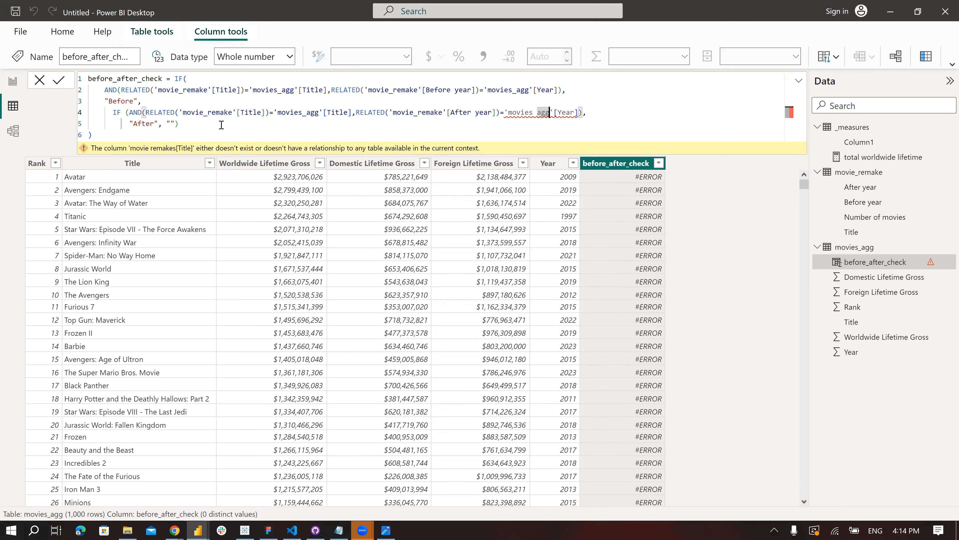
pyautogui.press('BackSpace')
pyautogui.write('_')
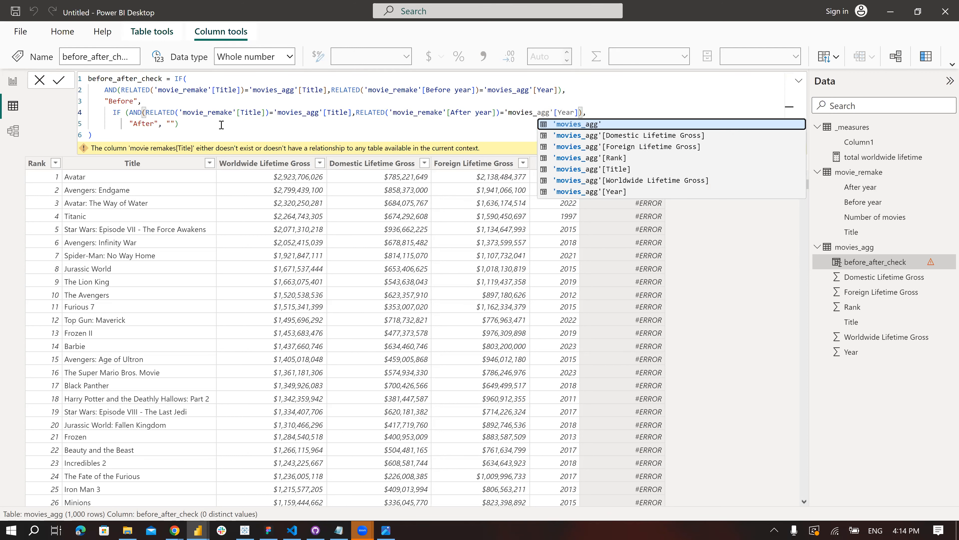
pyautogui.click(217, 130)
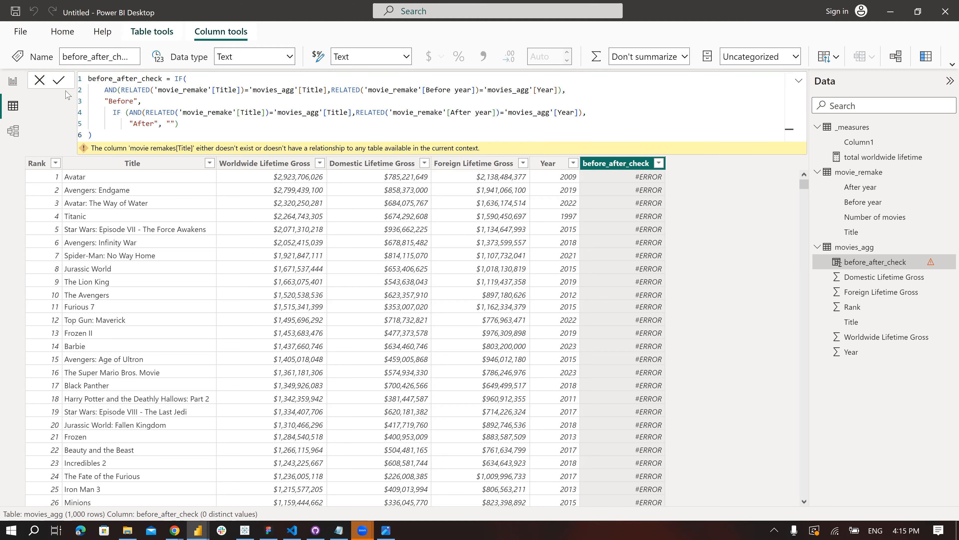
pyautogui.click(59, 81)
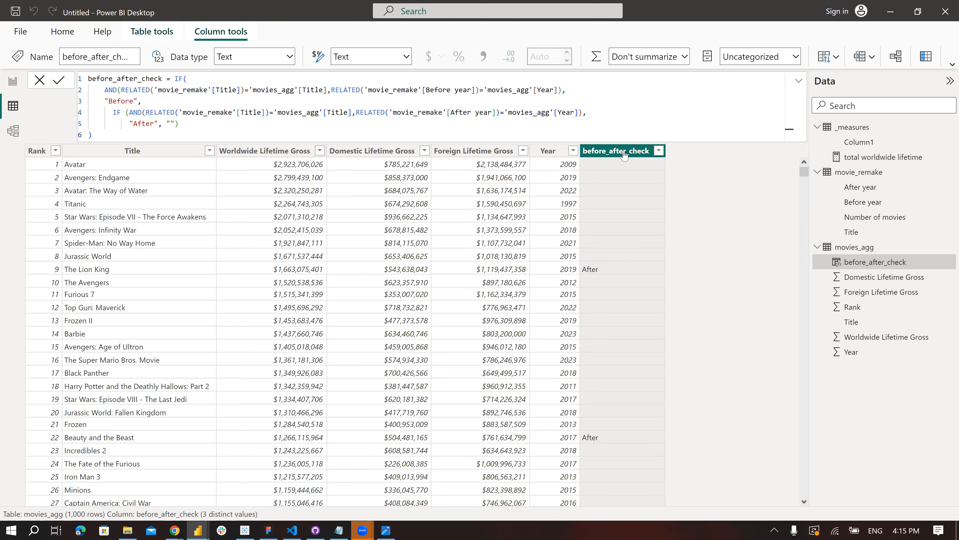
# - Examine the before_after_check result for The Lion King and the formula's Before condition
pyautogui.click(99, 270)
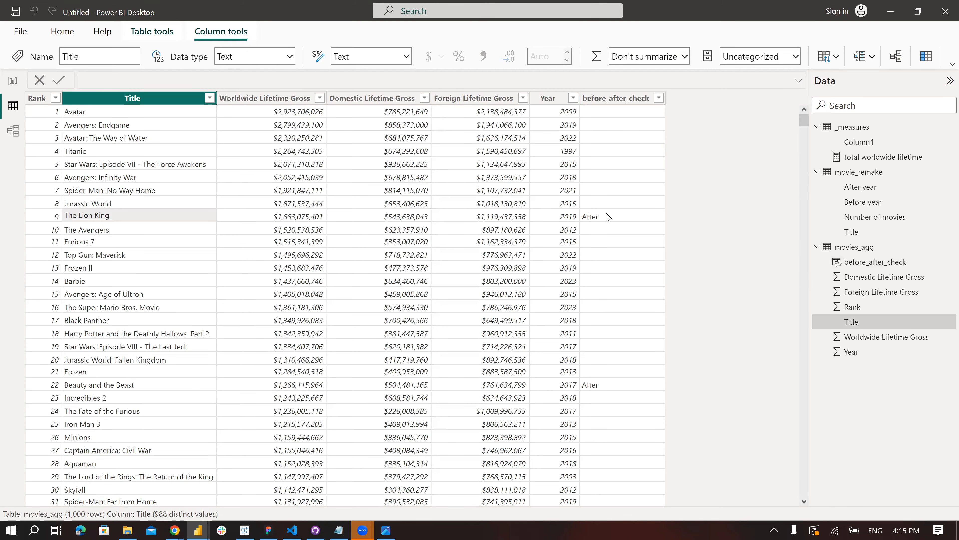
pyautogui.click(591, 222)
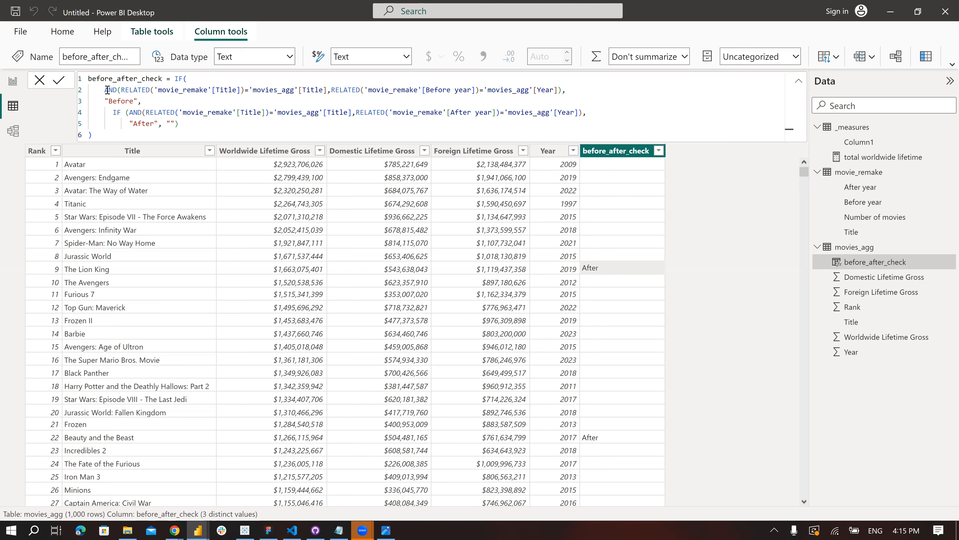
pyautogui.moveTo(105, 89); pyautogui.dragTo(146, 99)
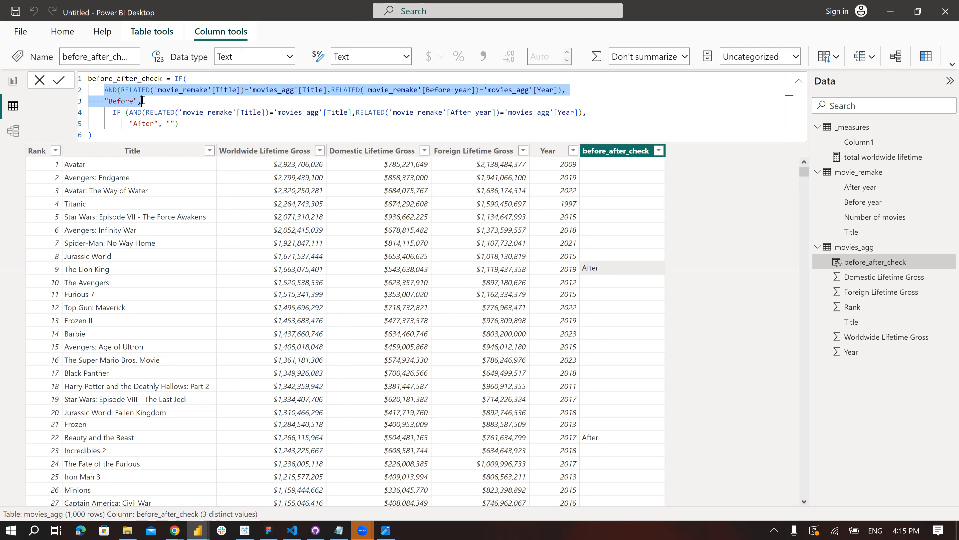
pyautogui.click(529, 90)
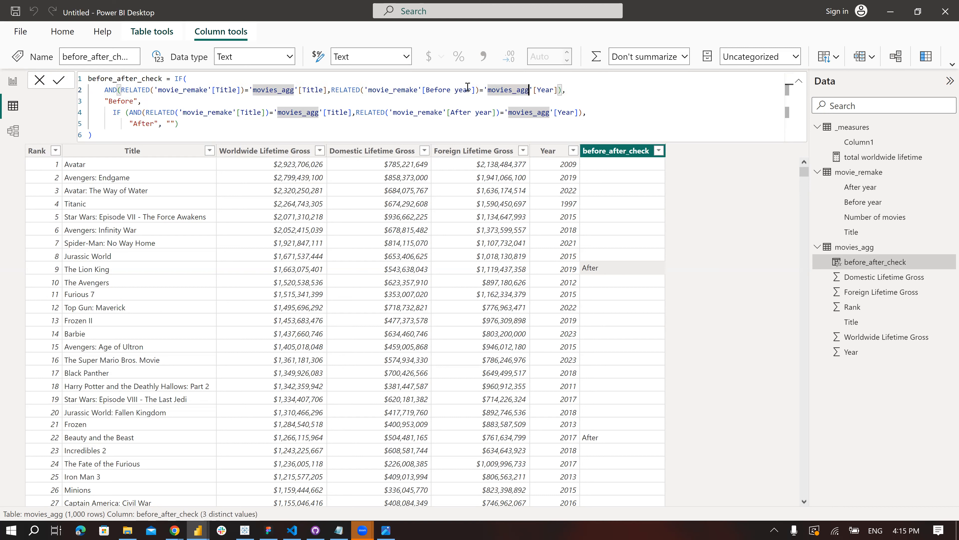
# - Try replacing the nested IF with just "After" in the before_after_check formula, apply it and check the column's rows
pyautogui.moveTo(112, 112); pyautogui.dragTo(189, 124)
pyautogui.hotkey('ctrl', 'c')
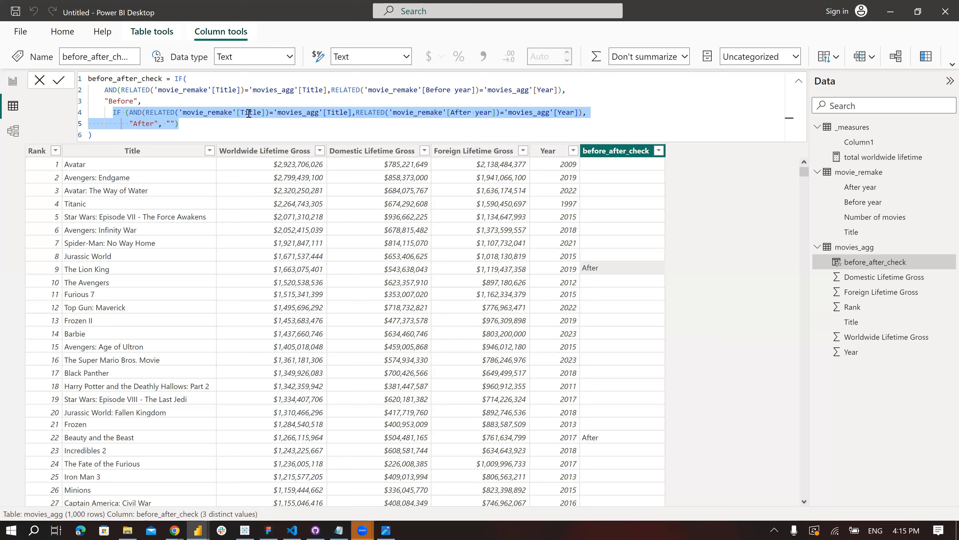
pyautogui.press('BackSpace')
pyautogui.write('"After"')
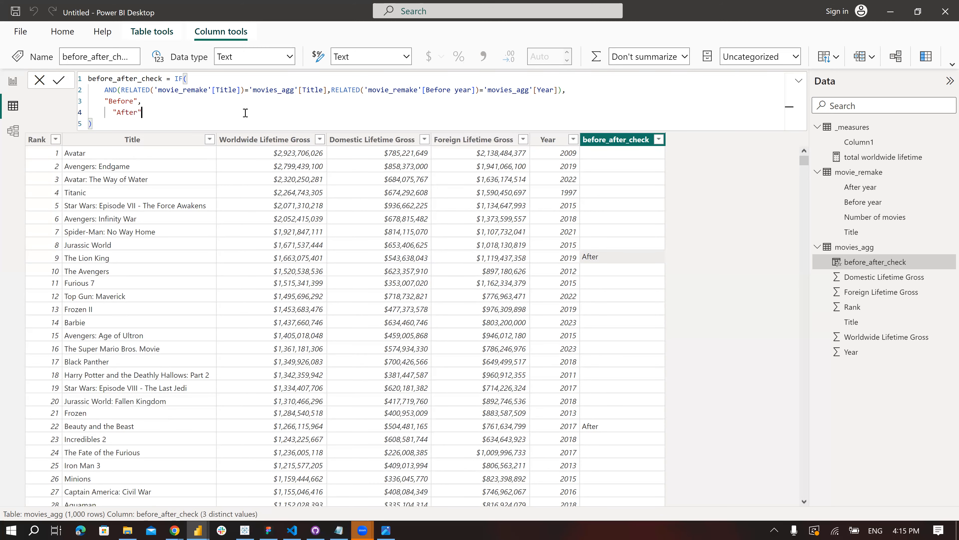
pyautogui.click(59, 80)
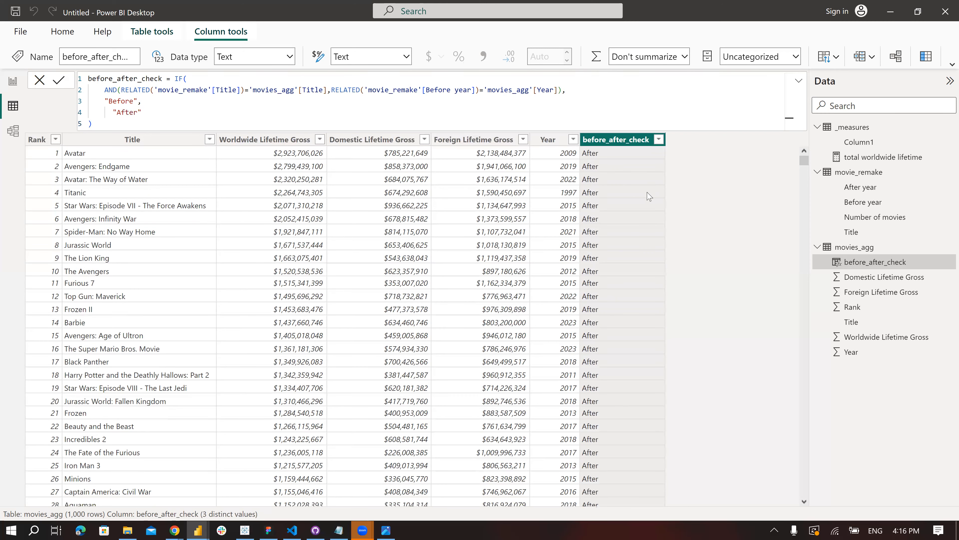
pyautogui.scroll(-15, 642, 197)
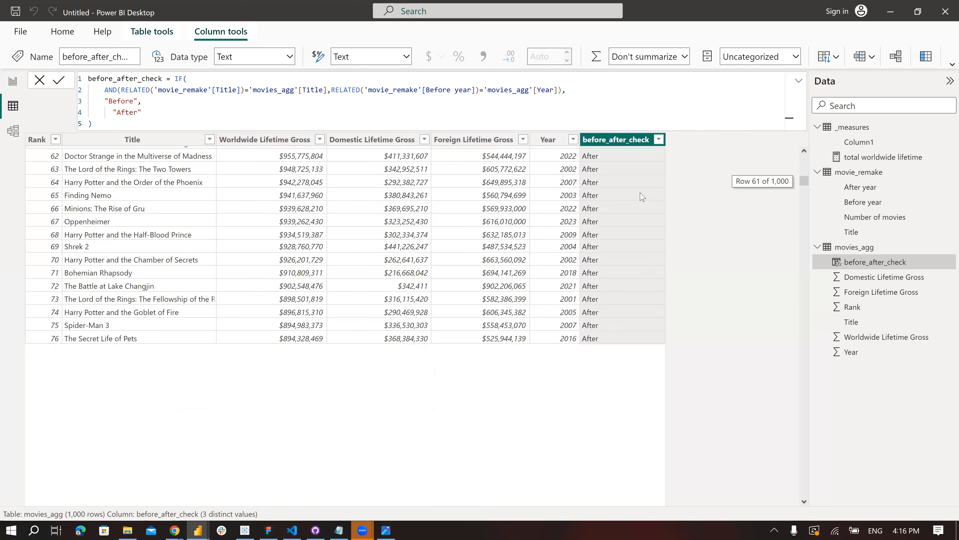
pyautogui.scroll(2, 642, 197)
# - Restore the nested IF that returns "After" or an empty text in the before_after_check formula and apply it
pyautogui.click(153, 116)
pyautogui.press('BackSpace')
pyautogui.press('BackSpace')
pyautogui.press('BackSpace')
pyautogui.press('BackSpace')
pyautogui.press('BackSpace')
pyautogui.press('BackSpace')
pyautogui.press('BackSpace')
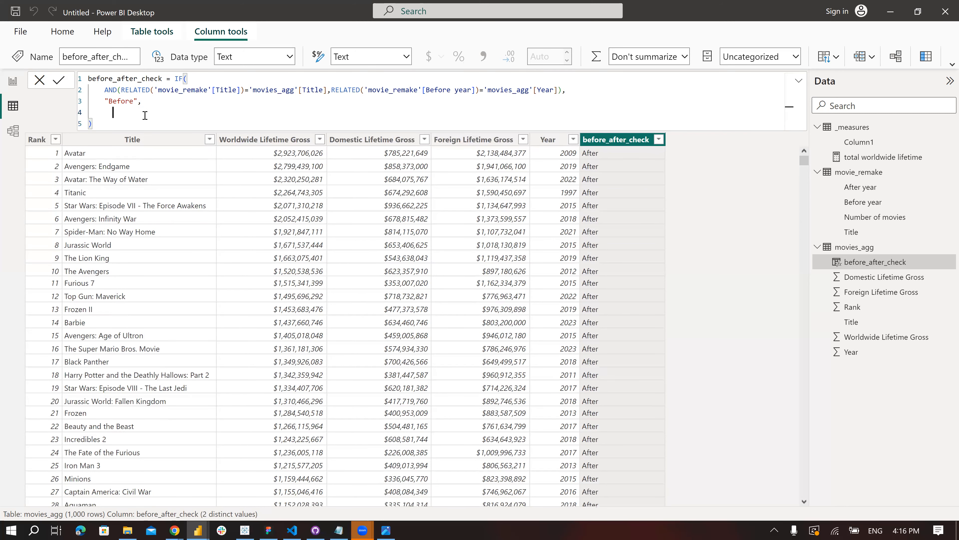
pyautogui.hotkey('ctrl', 'v')
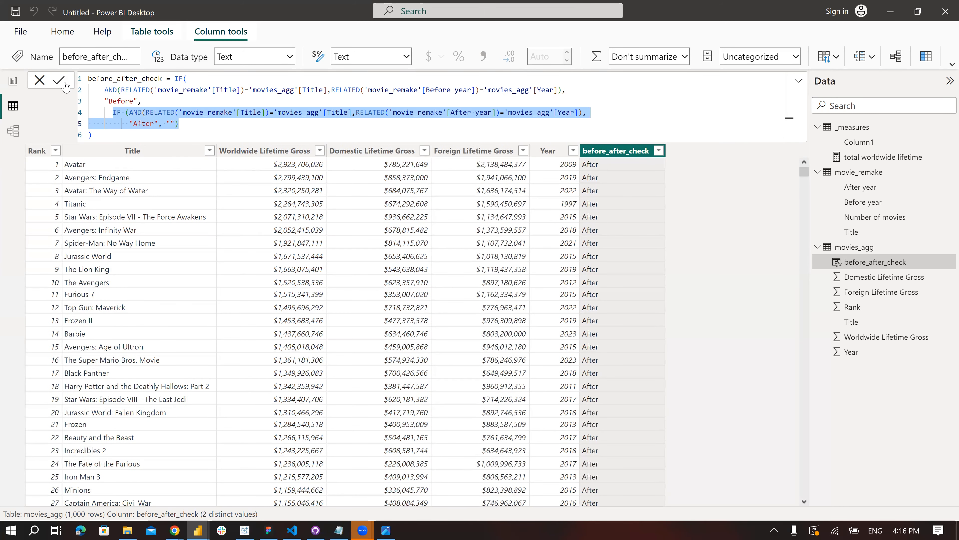
pyautogui.click(179, 123)
pyautogui.moveTo(114, 111); pyautogui.dragTo(188, 125)
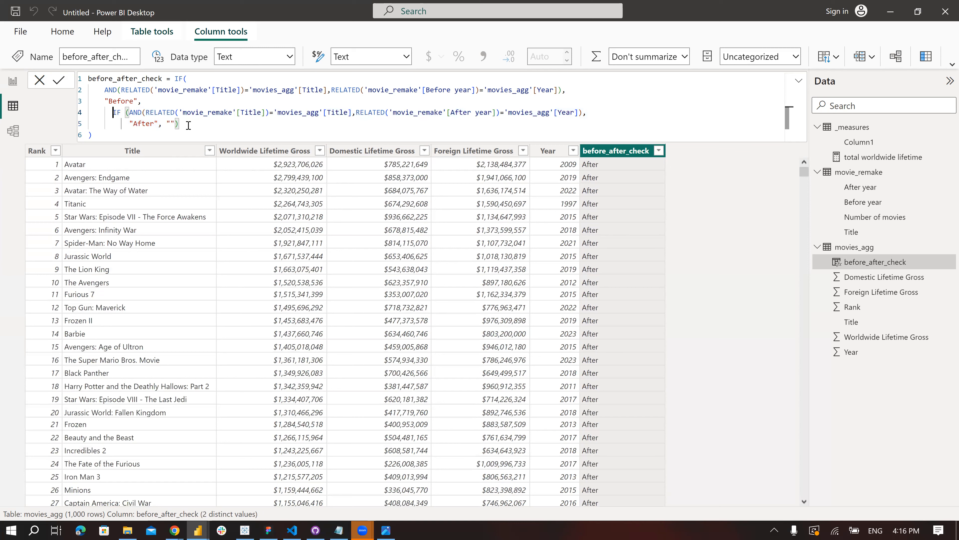
pyautogui.click(59, 81)
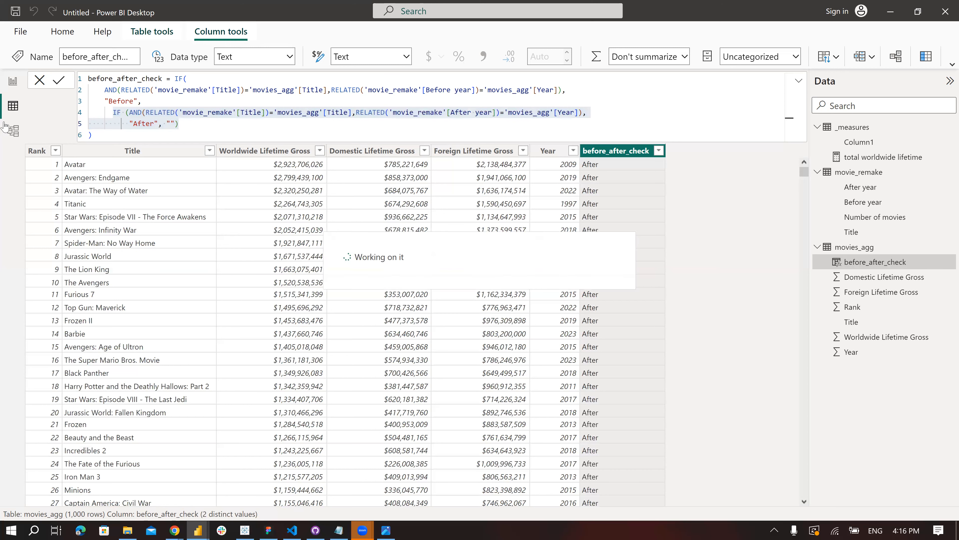
# - Add before_after_check as the legend of the report's column chart and sort the legend descending
pyautogui.click(12, 80)
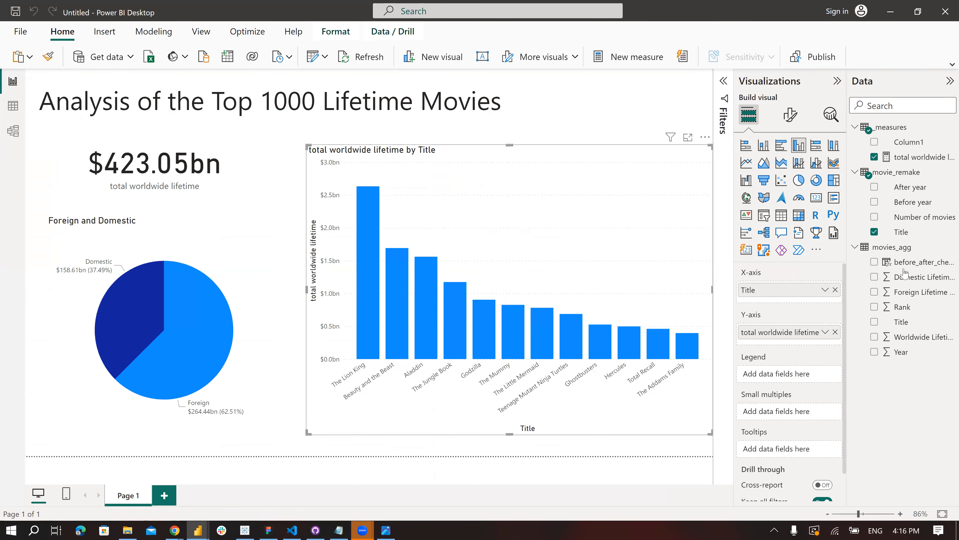
pyautogui.moveTo(867, 275); pyautogui.dragTo(791, 373)
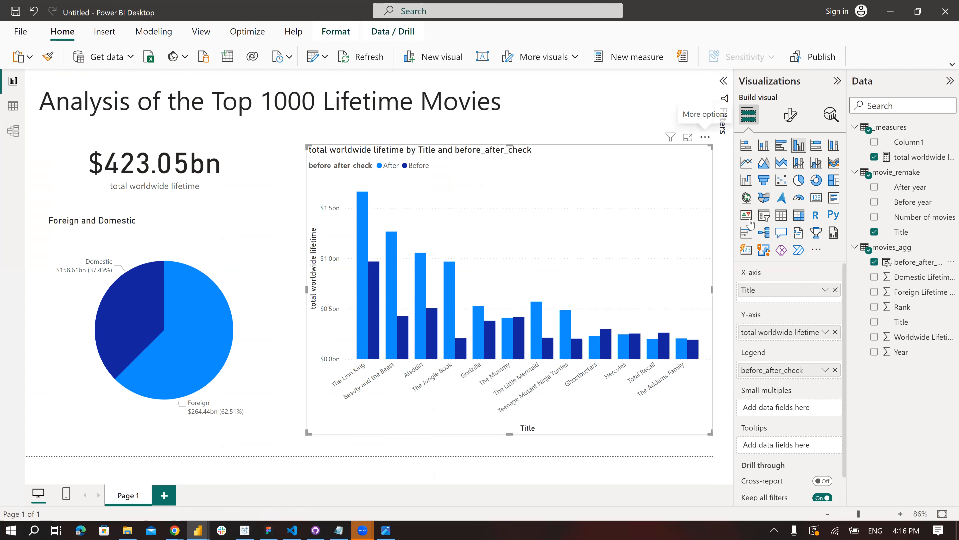
pyautogui.moveTo(752, 225)
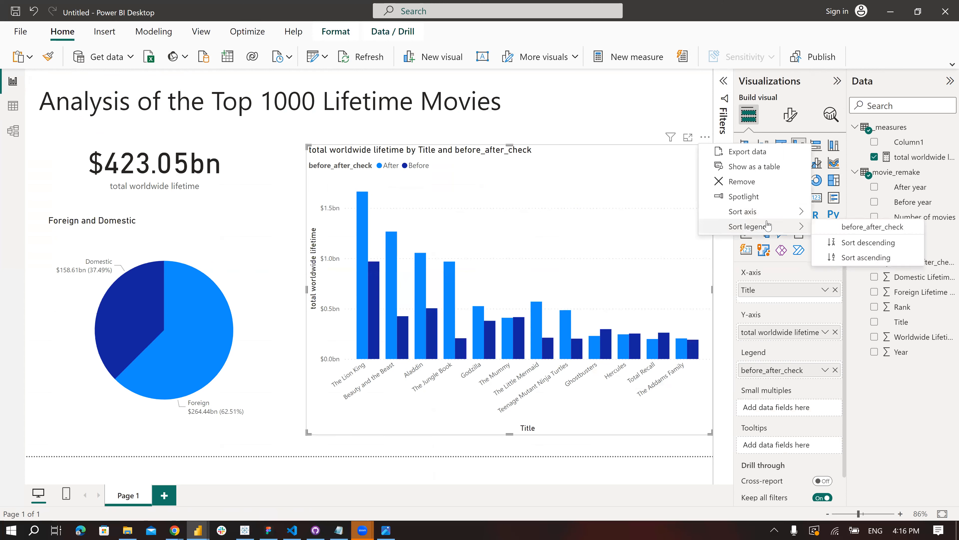
pyautogui.click(837, 246)
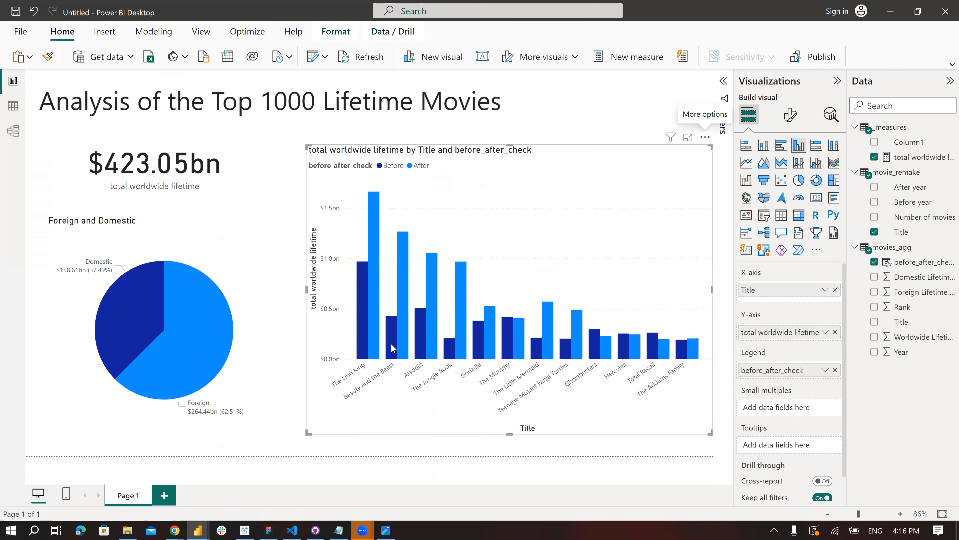
# - Collapse the Visualizations pane and examine the before and after column chart
pyautogui.click(599, 119)
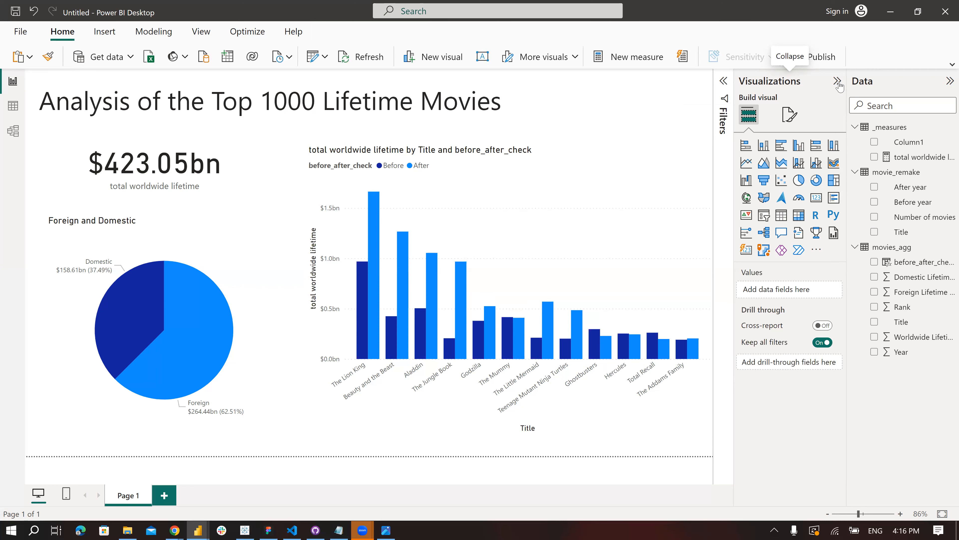
pyautogui.click(838, 82)
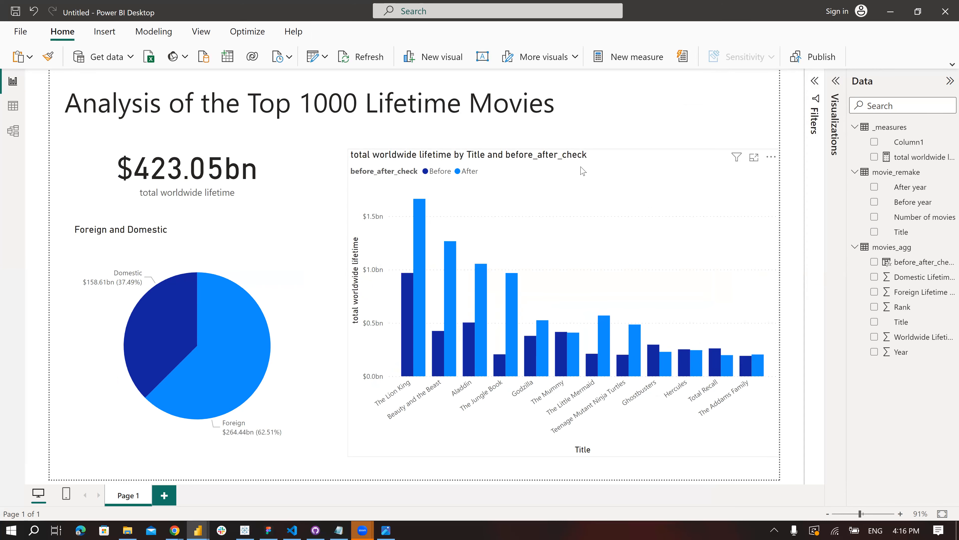
pyautogui.click(612, 172)
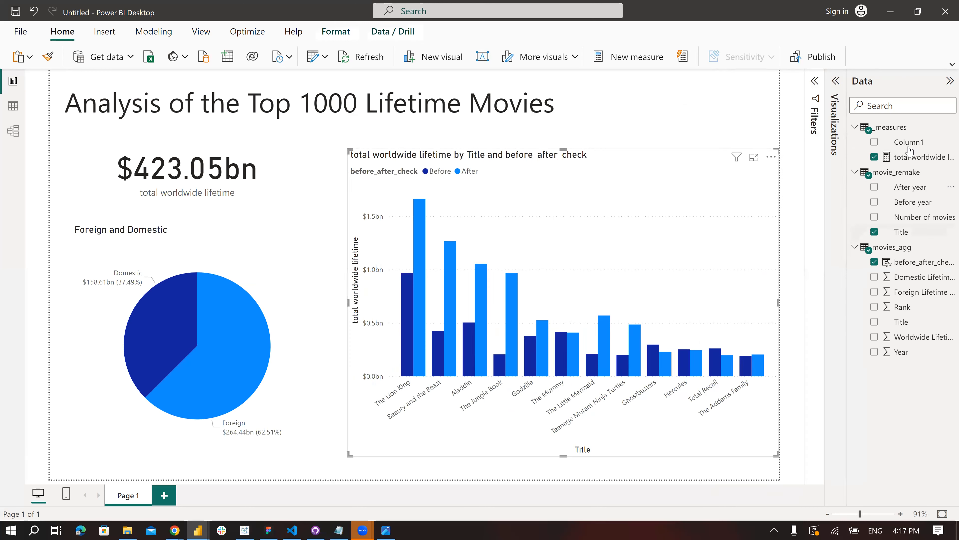
# - Add a new report page with a card showing total worldwide lifetime, placed in the upper middle of the page
pyautogui.click(172, 496)
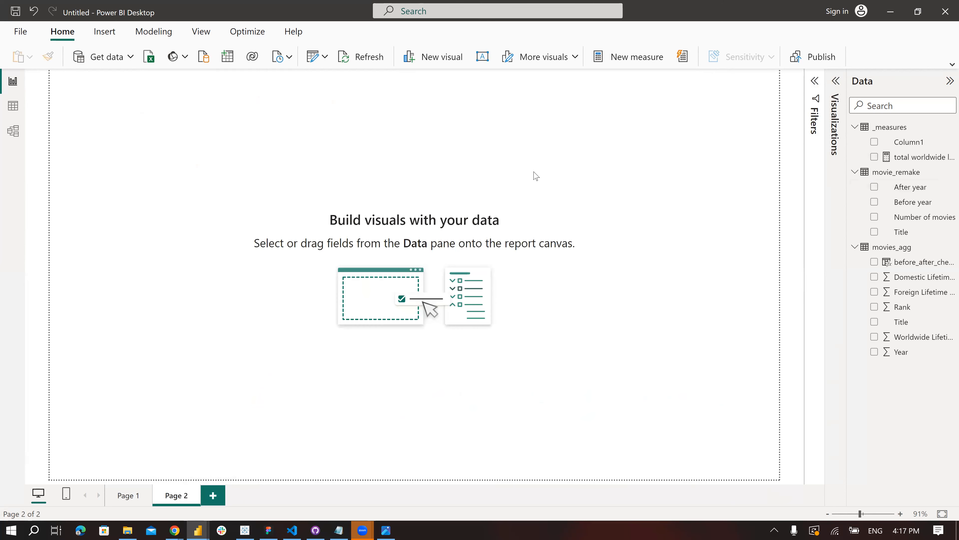
pyautogui.click(831, 91)
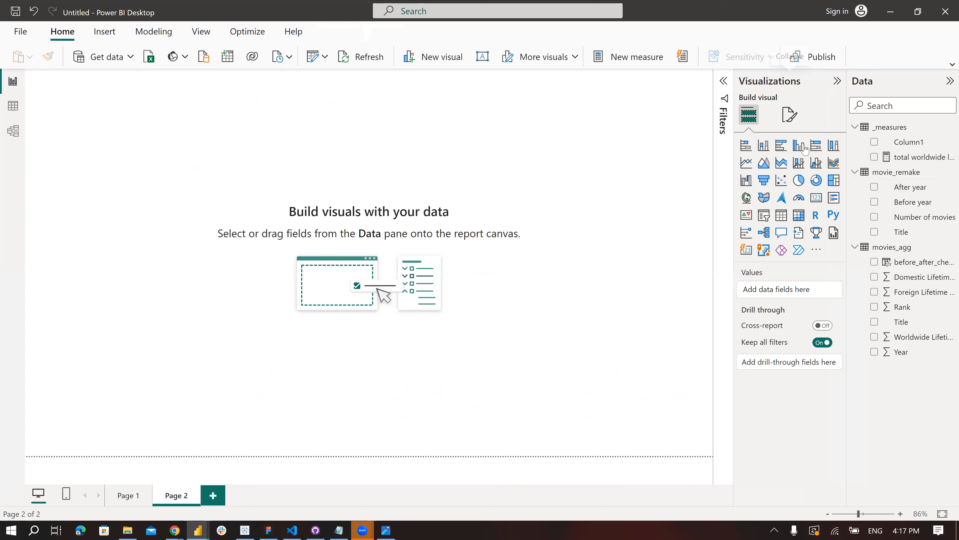
pyautogui.click(817, 200)
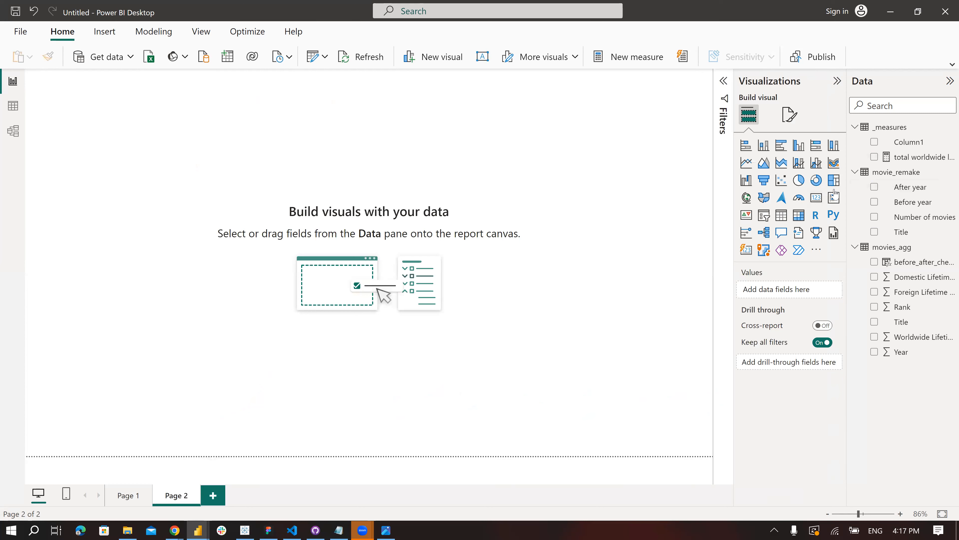
pyautogui.click(874, 157)
pyautogui.moveTo(87, 131); pyautogui.dragTo(327, 215)
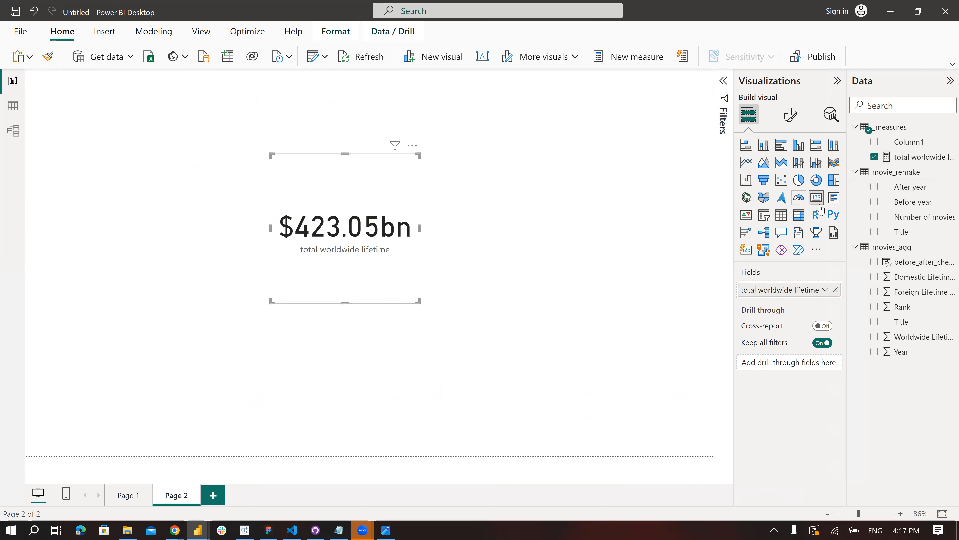
# - Filter the card by the movie_remake Title field, excluding (Blank), and move the card to the page's upper-left area
pyautogui.click(719, 102)
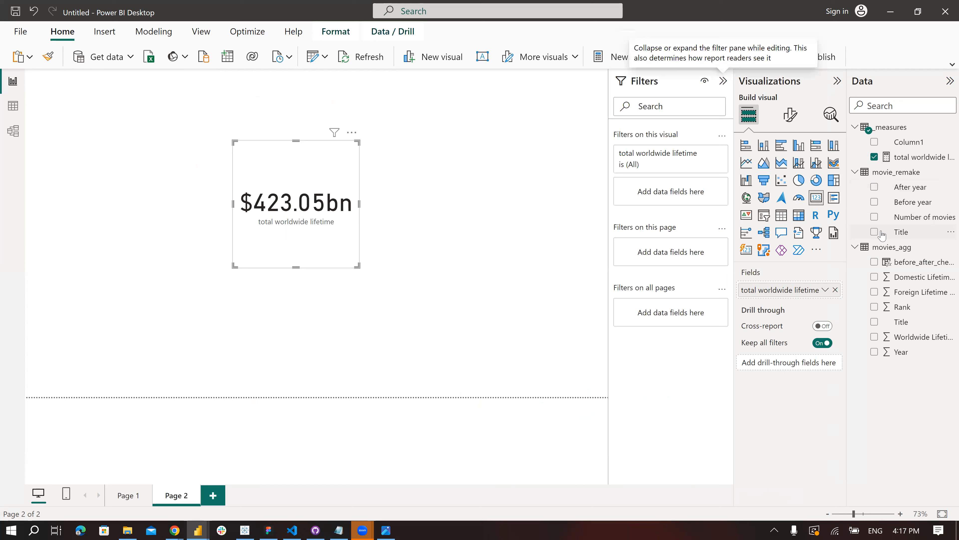
pyautogui.moveTo(881, 235); pyautogui.dragTo(663, 193)
pyautogui.click(627, 229)
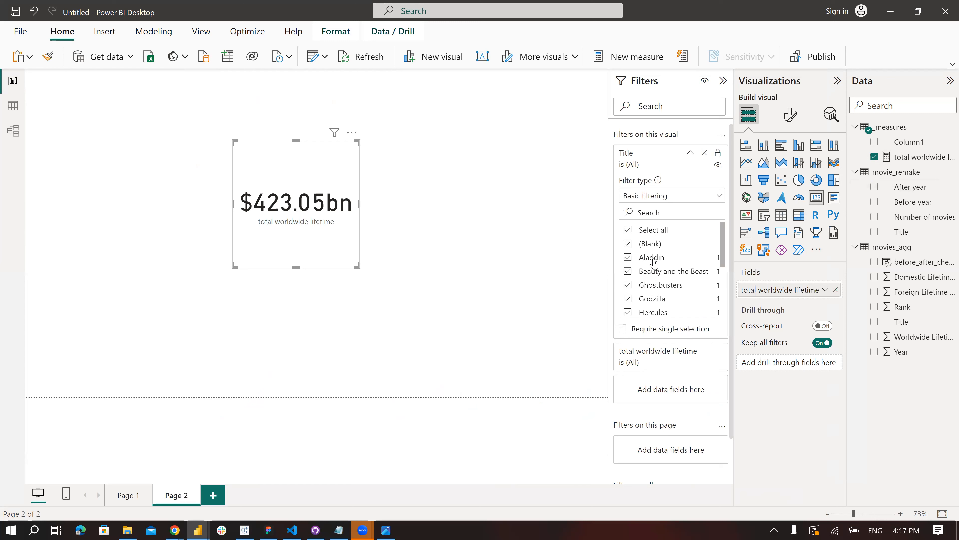
pyautogui.click(651, 244)
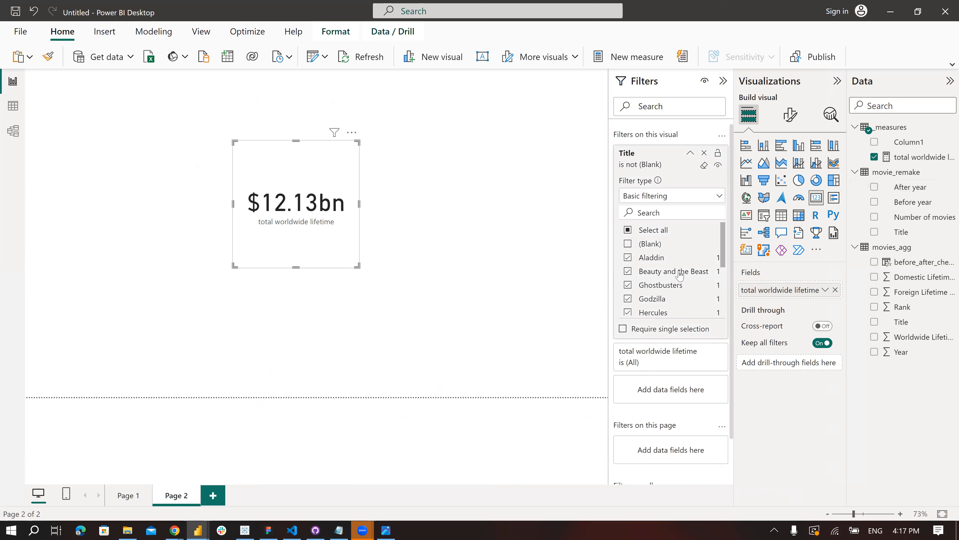
pyautogui.scroll(-6, 680, 276)
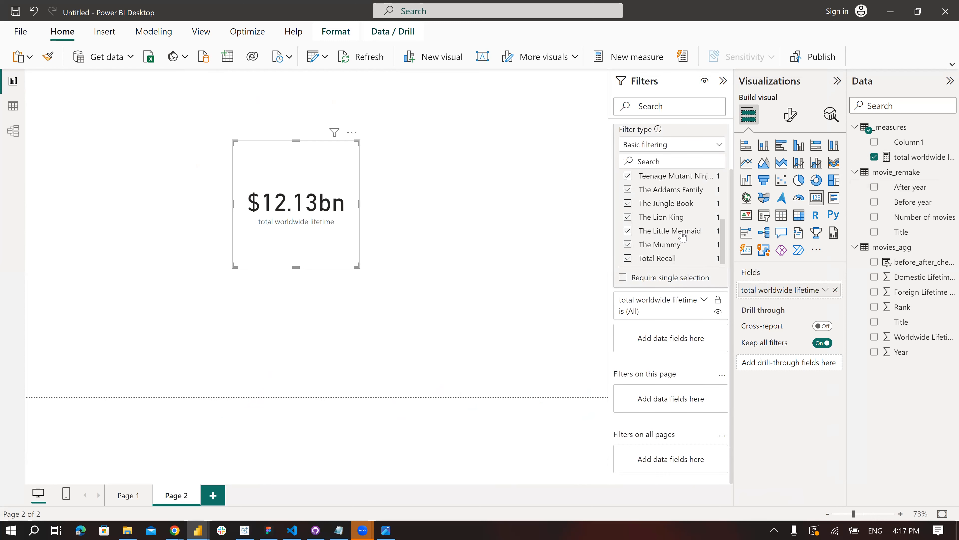
pyautogui.click(723, 81)
pyautogui.moveTo(342, 234); pyautogui.dragTo(159, 177)
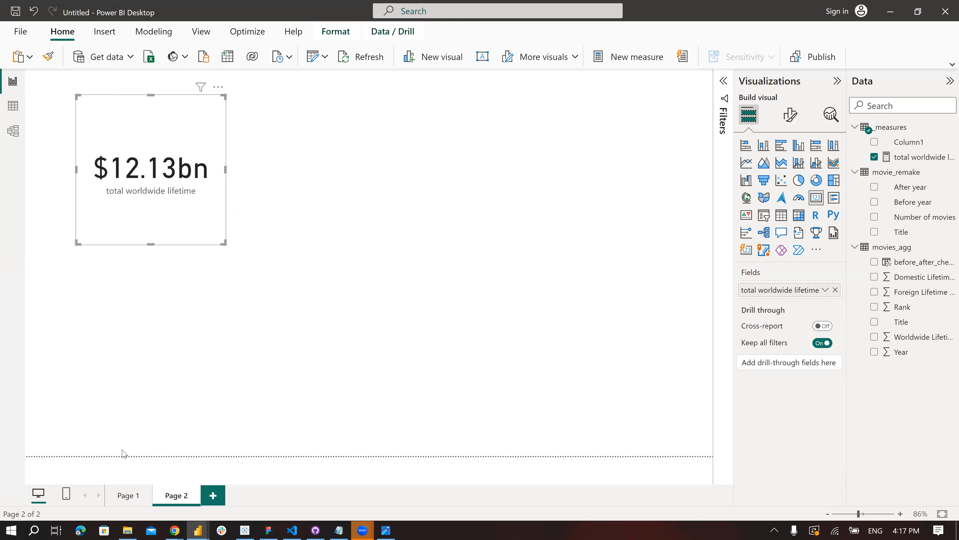
# - Return to Page 1 and collapse the Visualizations and Data panes to show the full dashboard
pyautogui.click(127, 496)
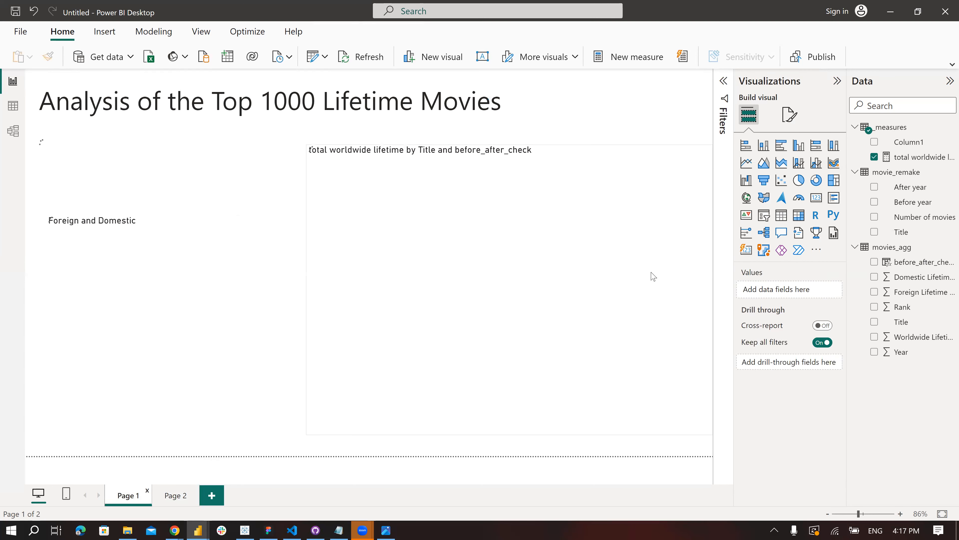
pyautogui.click(611, 110)
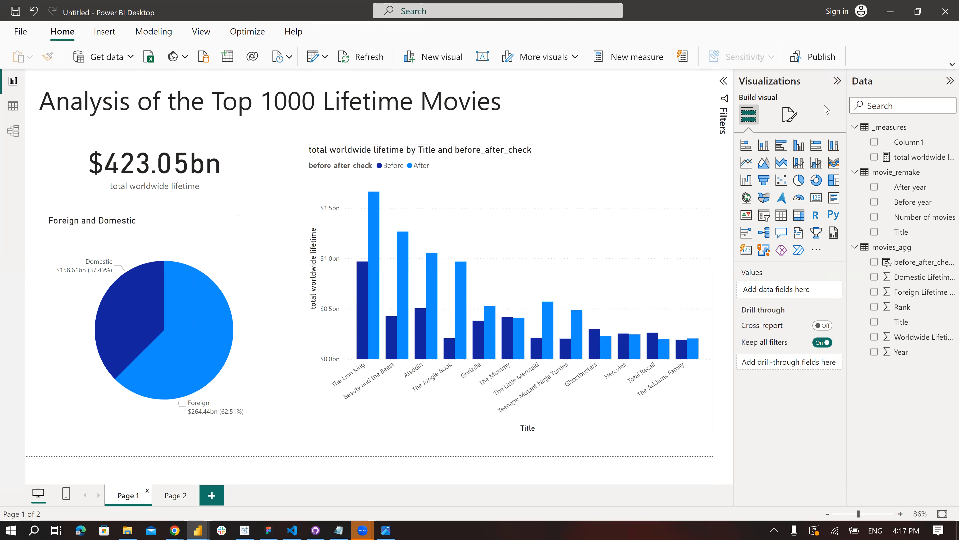
pyautogui.click(834, 81)
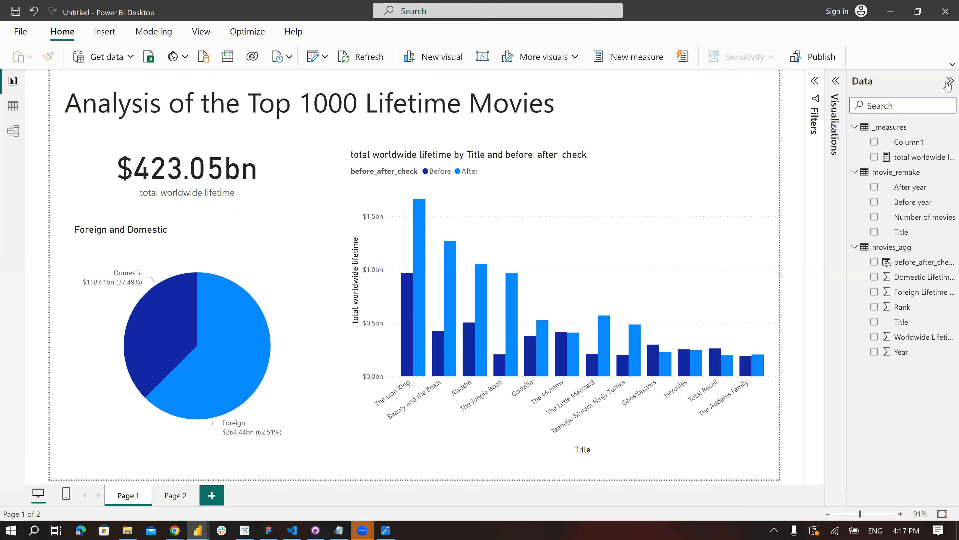
pyautogui.click(949, 83)
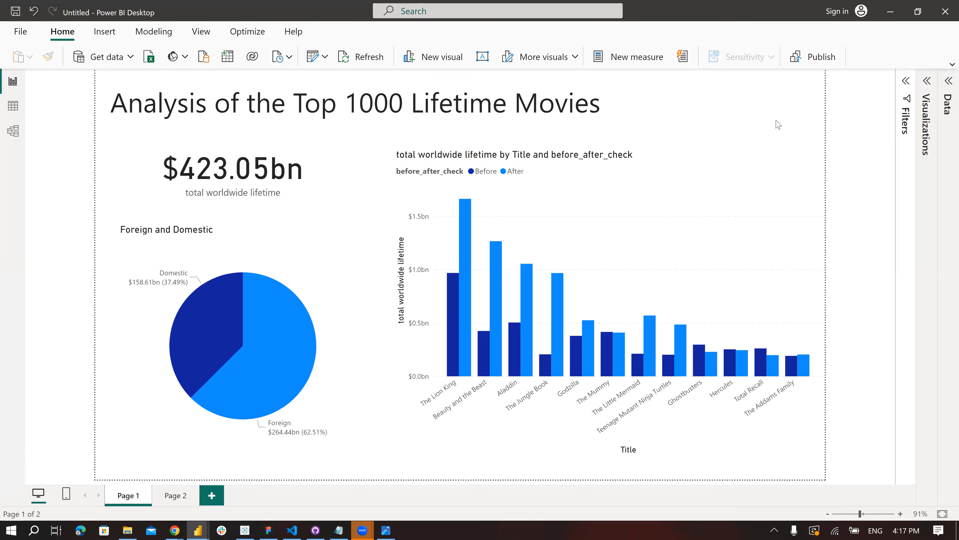